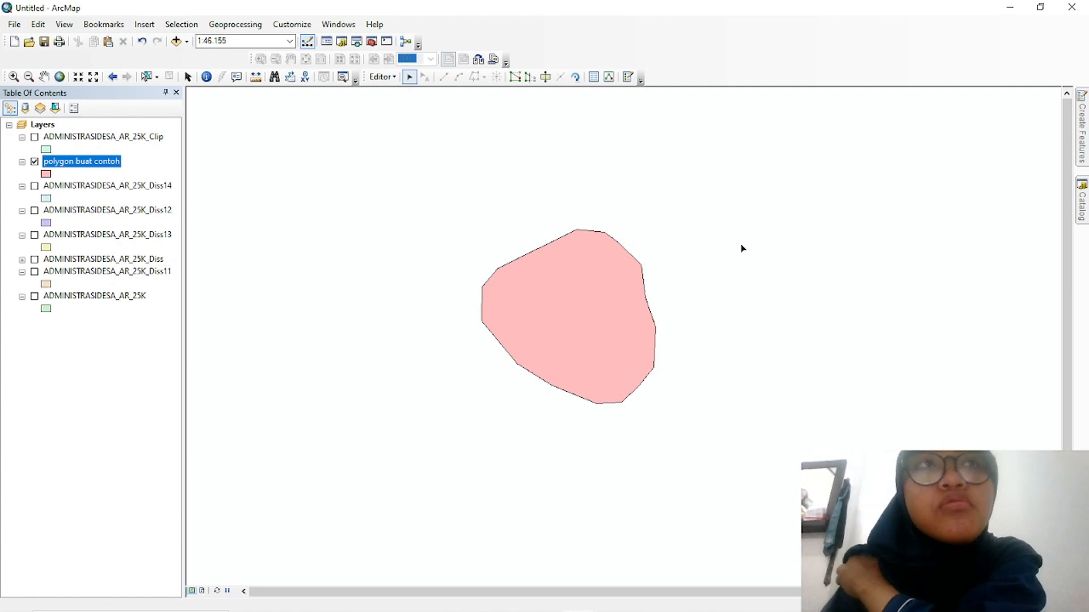
pyautogui.click(551, 314)
pyautogui.click(530, 223)
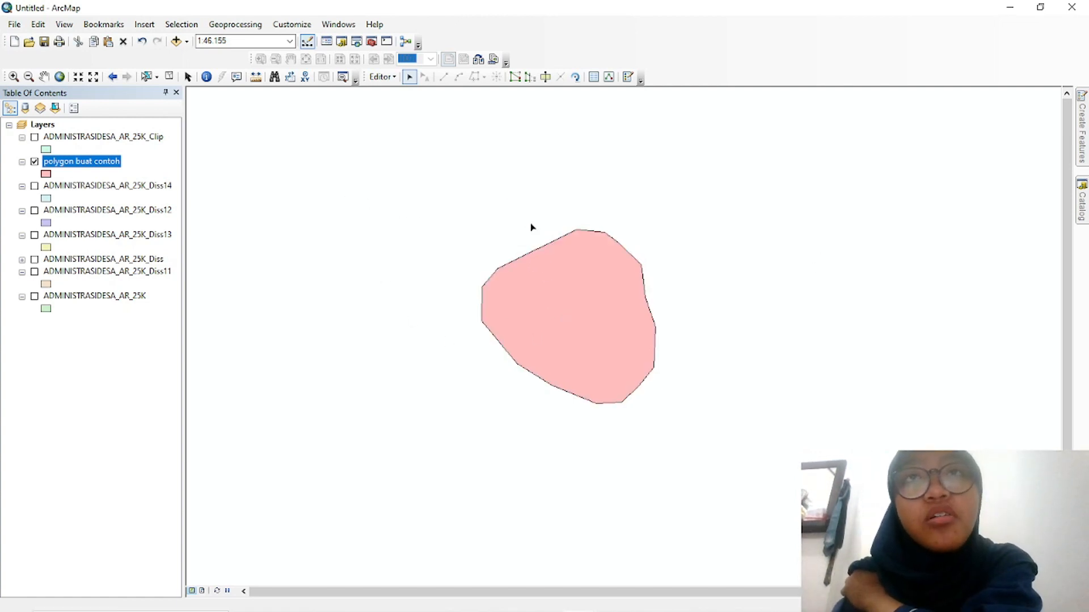
pyautogui.click(635, 271)
pyautogui.click(658, 282)
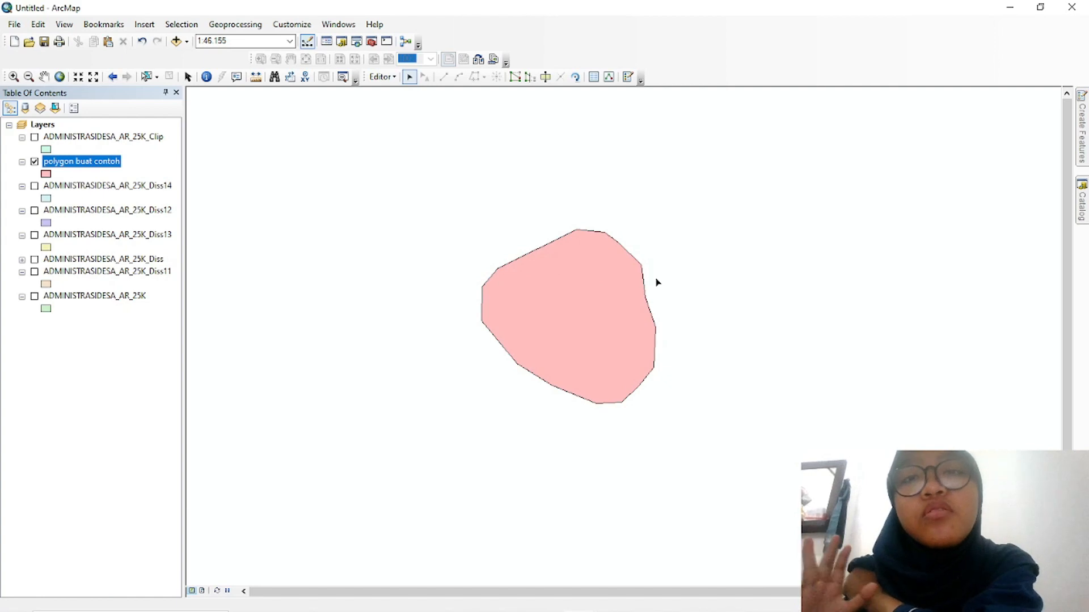
pyautogui.click(597, 306)
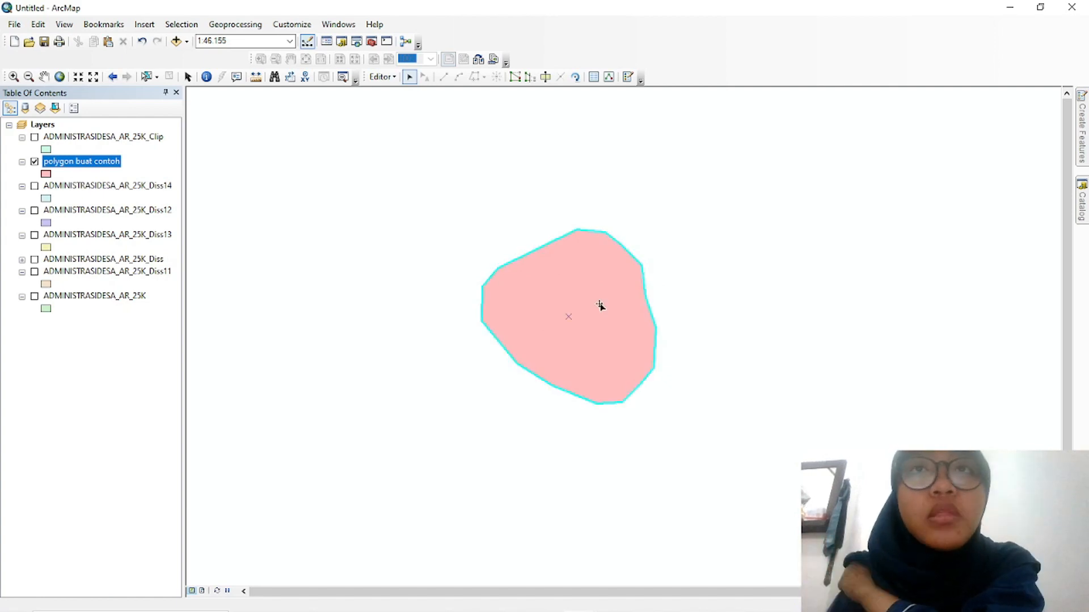
pyautogui.click(685, 287)
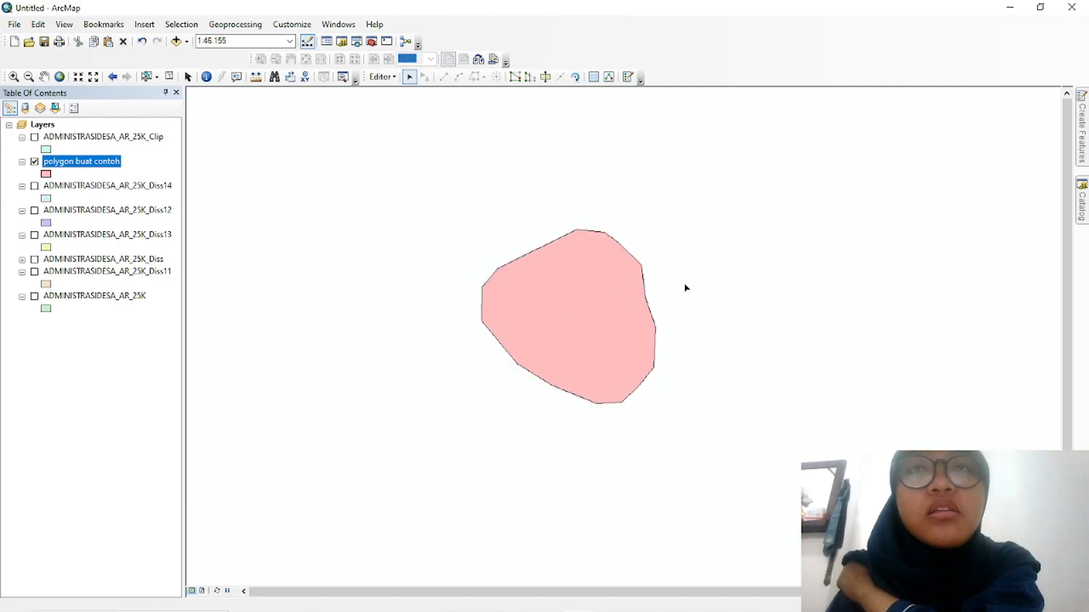
# Cut the polygon in the polygon buat contoh layer along a steep line near its western end
pyautogui.click(628, 299)
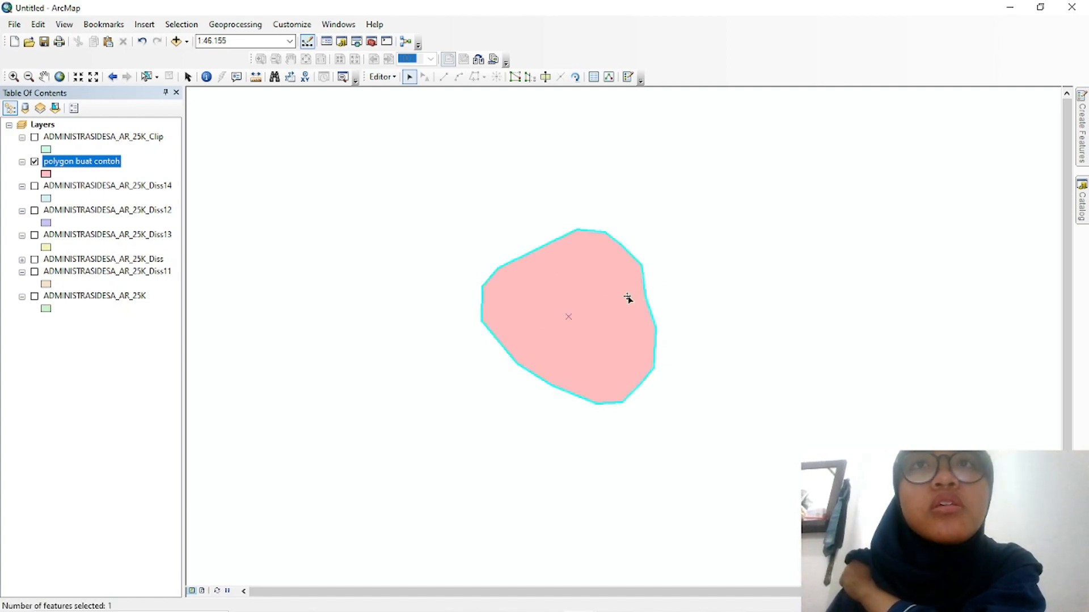
pyautogui.click(544, 78)
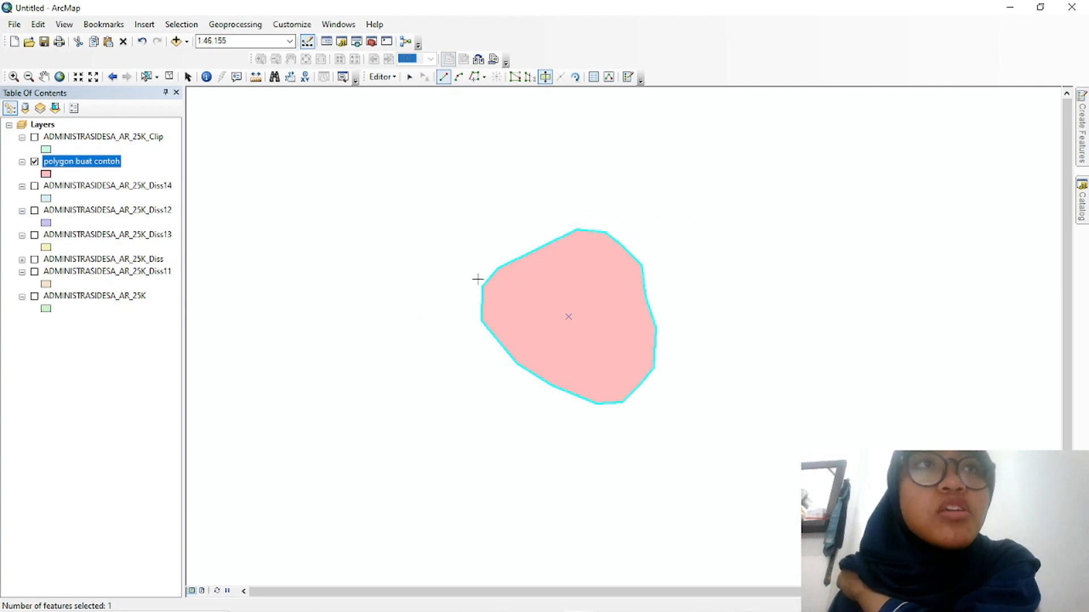
pyautogui.click(528, 254)
pyautogui.click(509, 355)
pyautogui.doubleClick(512, 359)
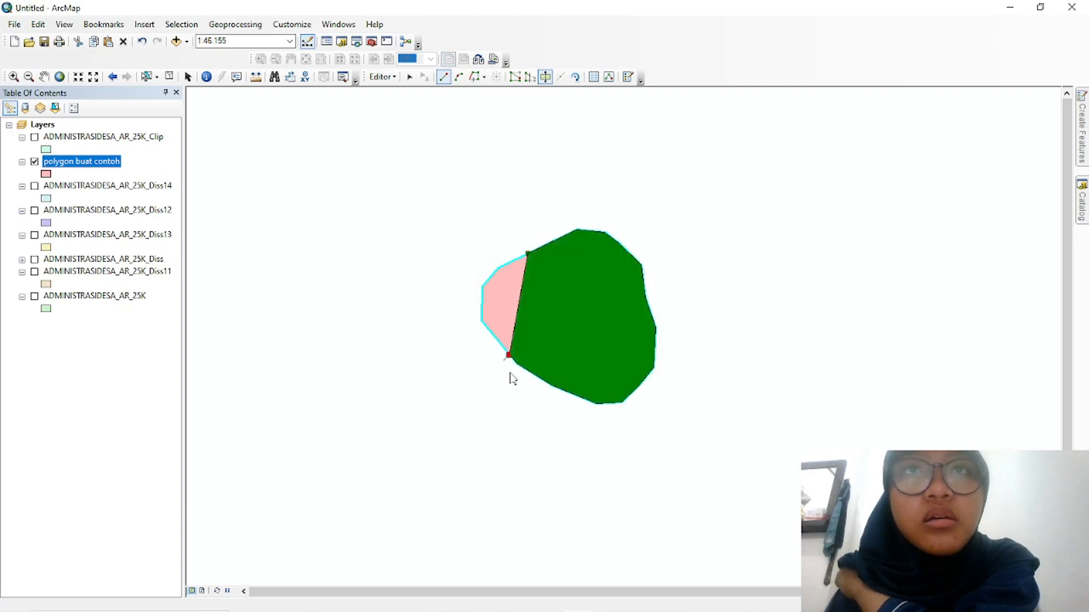
# Cut off a second strip roughly parallel to the first cut, and split that strip crosswise between its two long edges
pyautogui.click(559, 238)
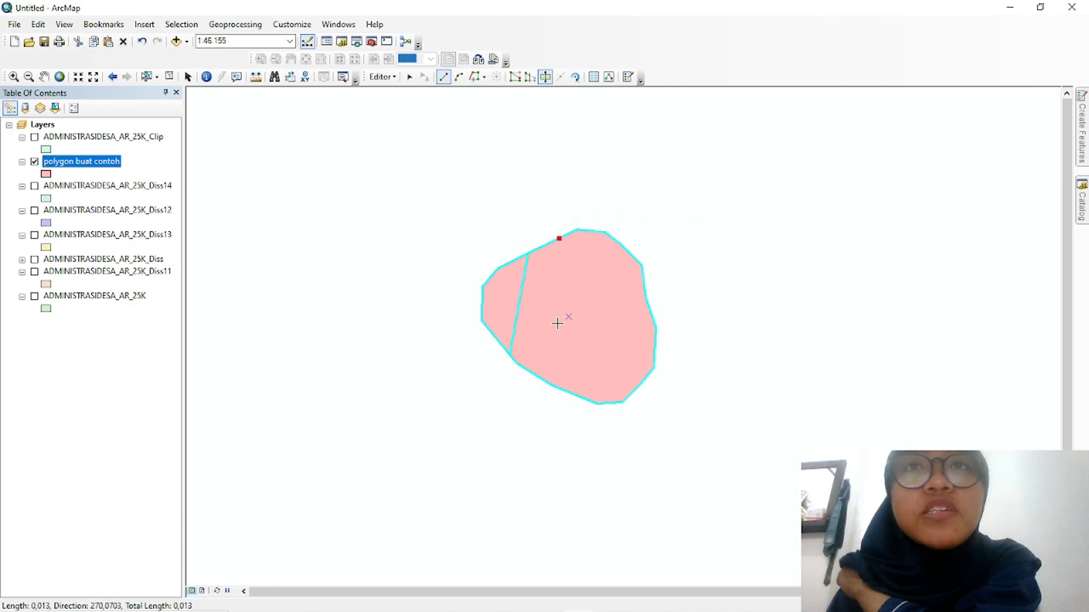
pyautogui.doubleClick(539, 376)
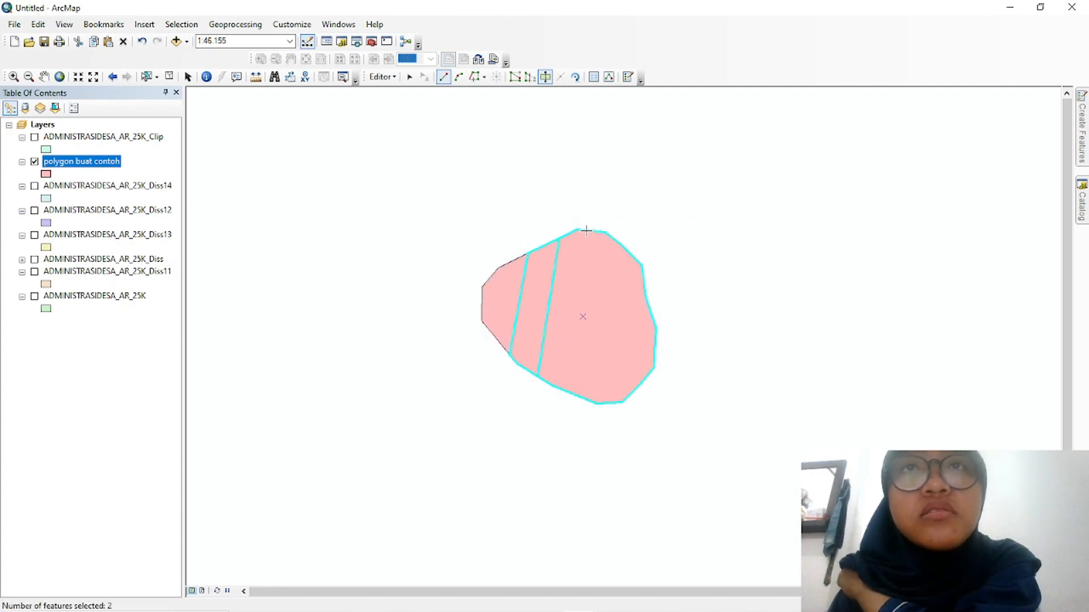
pyautogui.click(520, 298)
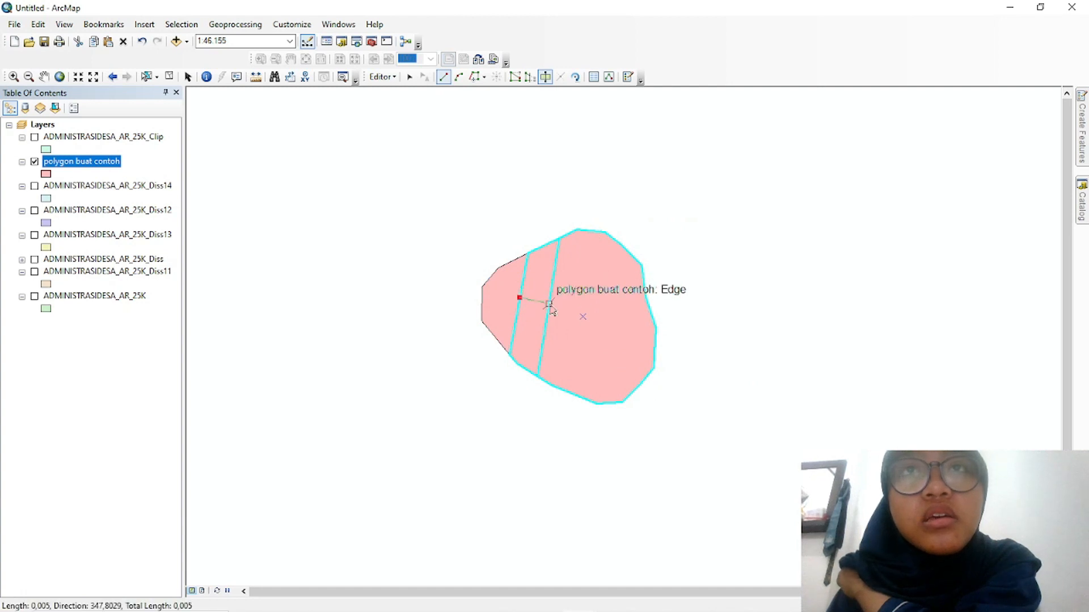
pyautogui.doubleClick(549, 305)
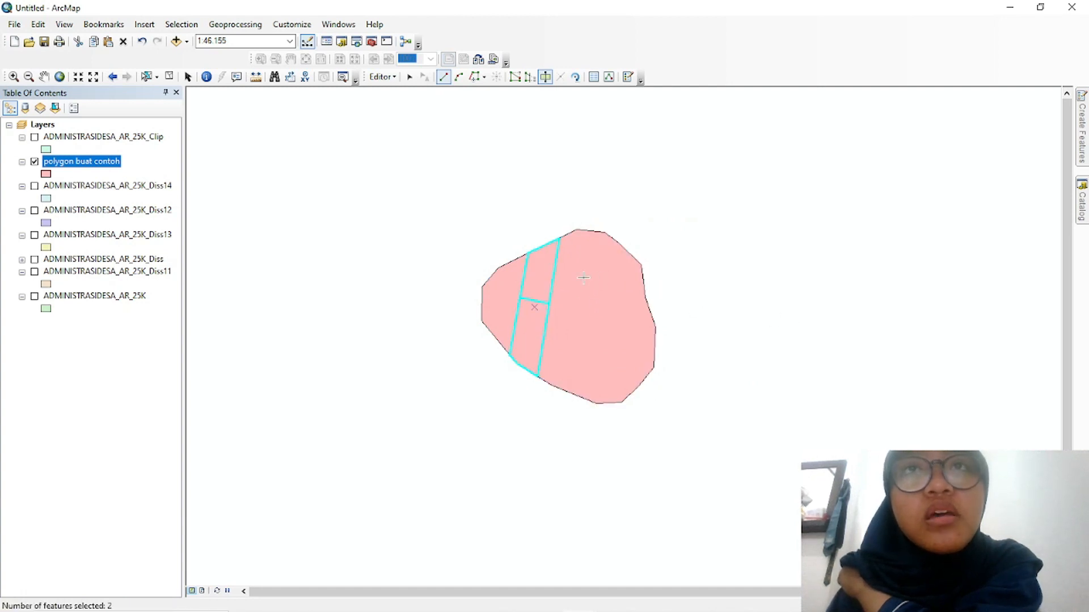
# Try to cut the large eastern piece with a steep line while only the strip pieces are selected
pyautogui.click(618, 244)
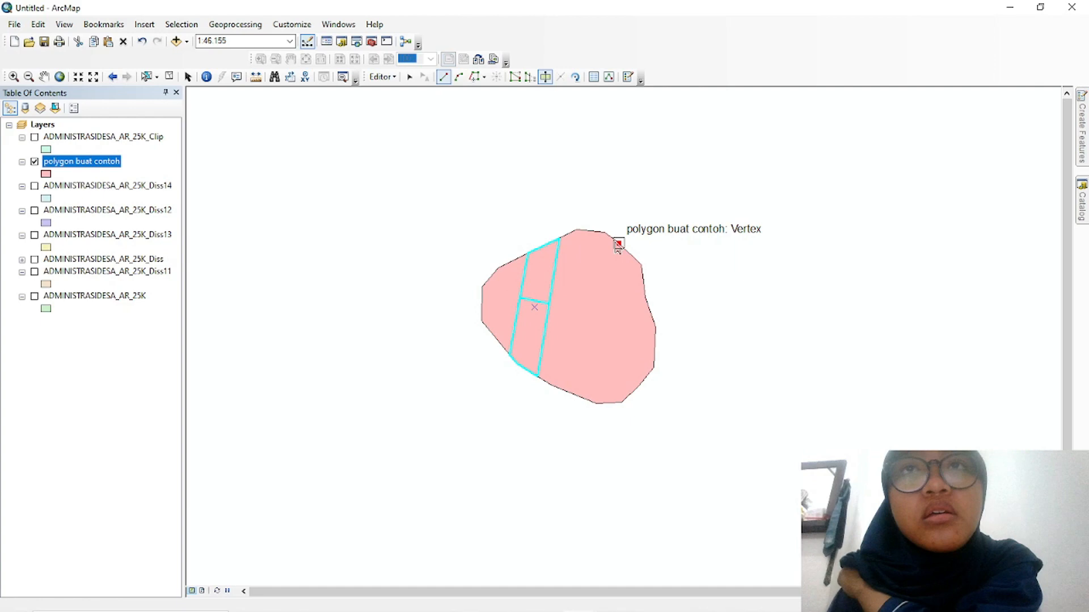
pyautogui.click(567, 391)
pyautogui.doubleClick(568, 393)
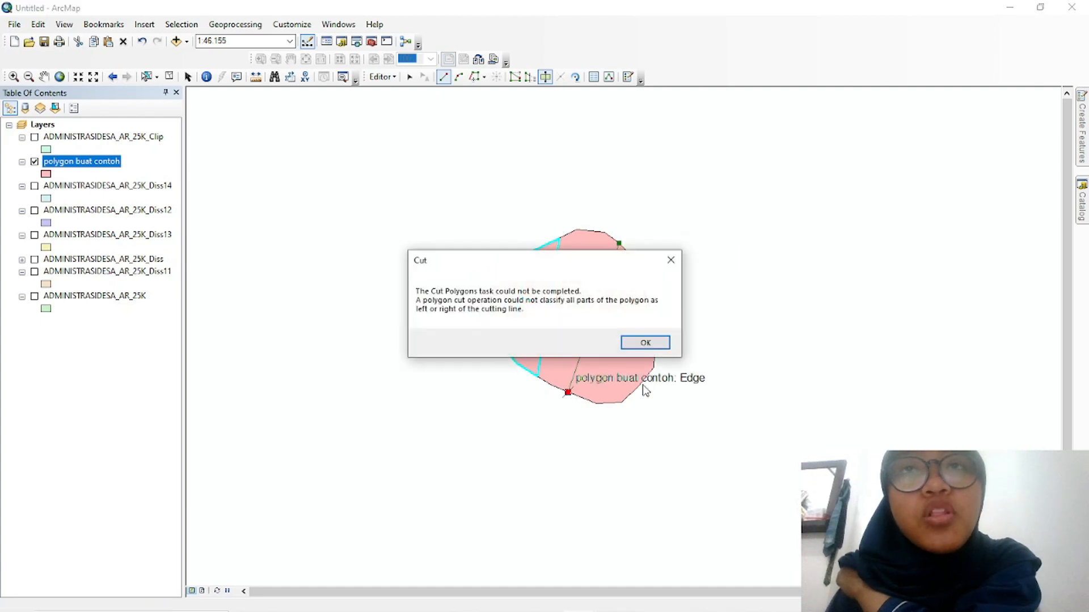
pyautogui.click(673, 259)
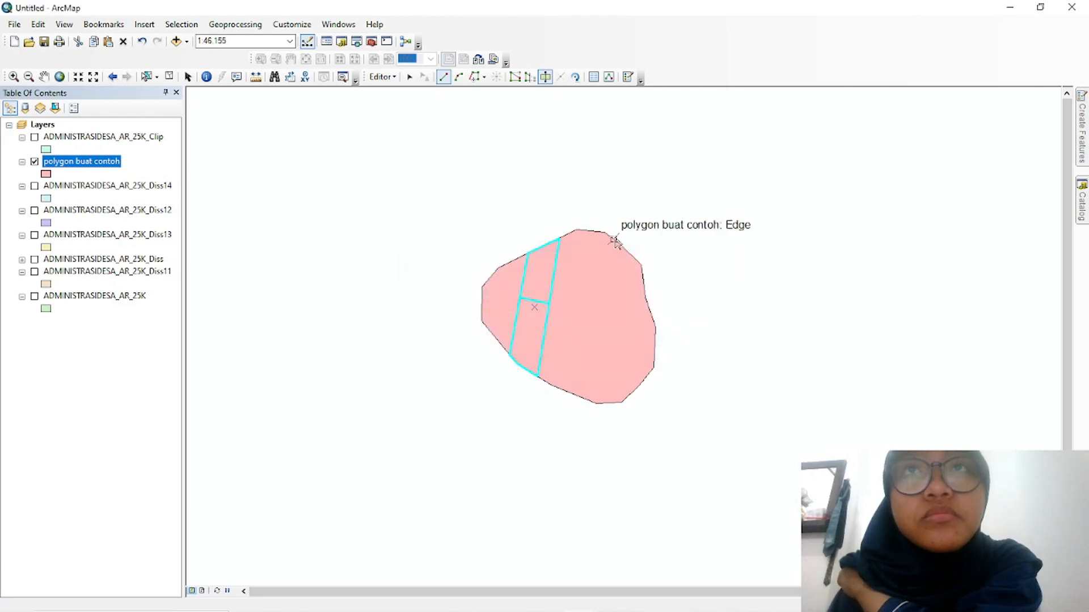
pyautogui.click(612, 237)
pyautogui.doubleClick(559, 389)
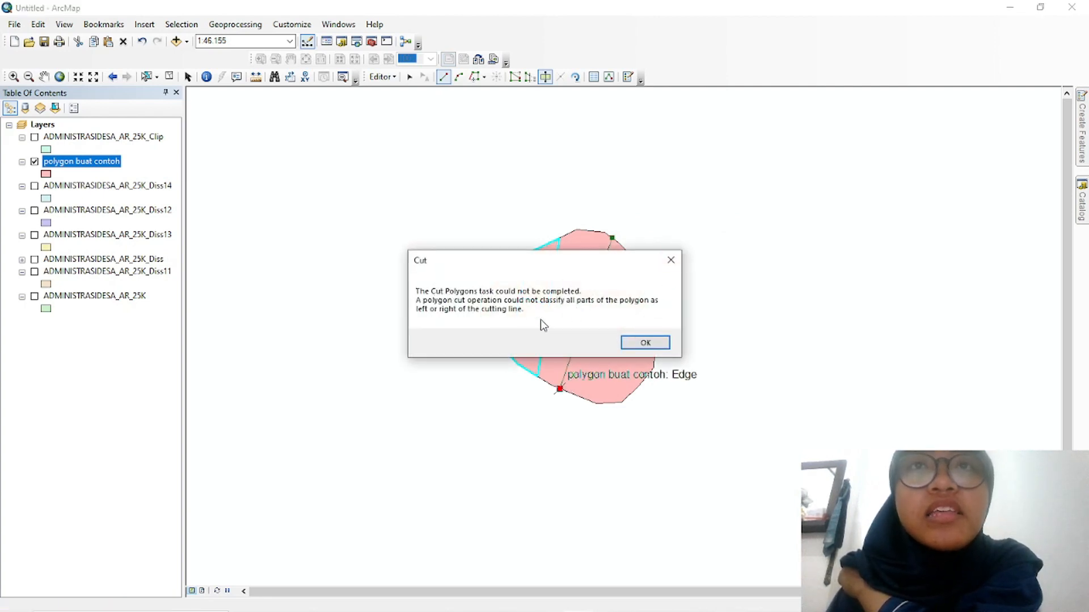
pyautogui.click(671, 260)
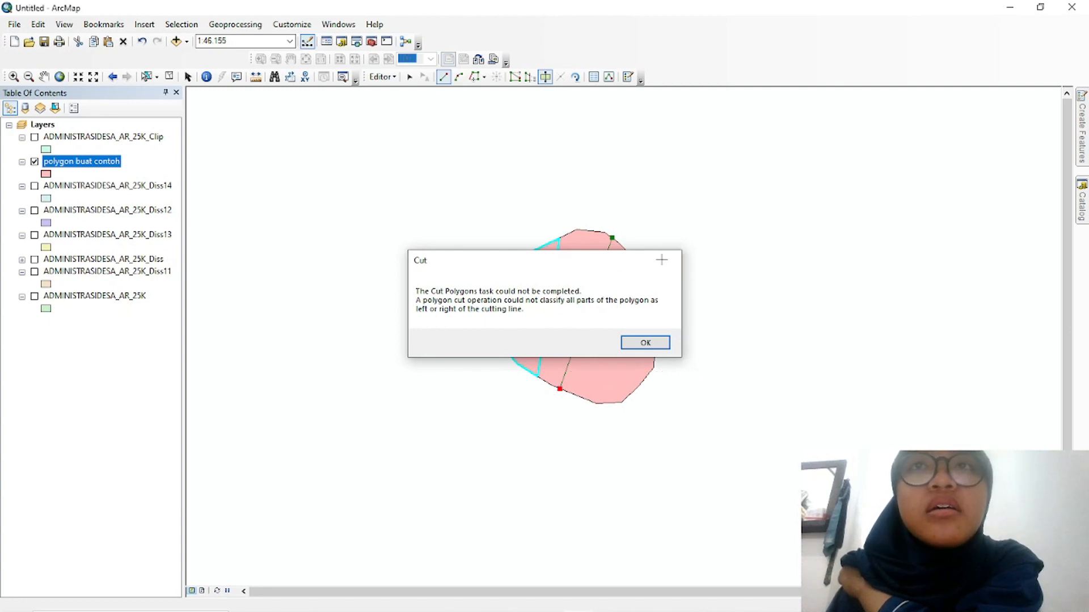
# Select only the large eastern piece and cut it along a steep line from its upper vertex to its lower edge
pyautogui.click(147, 78)
pyautogui.click(566, 343)
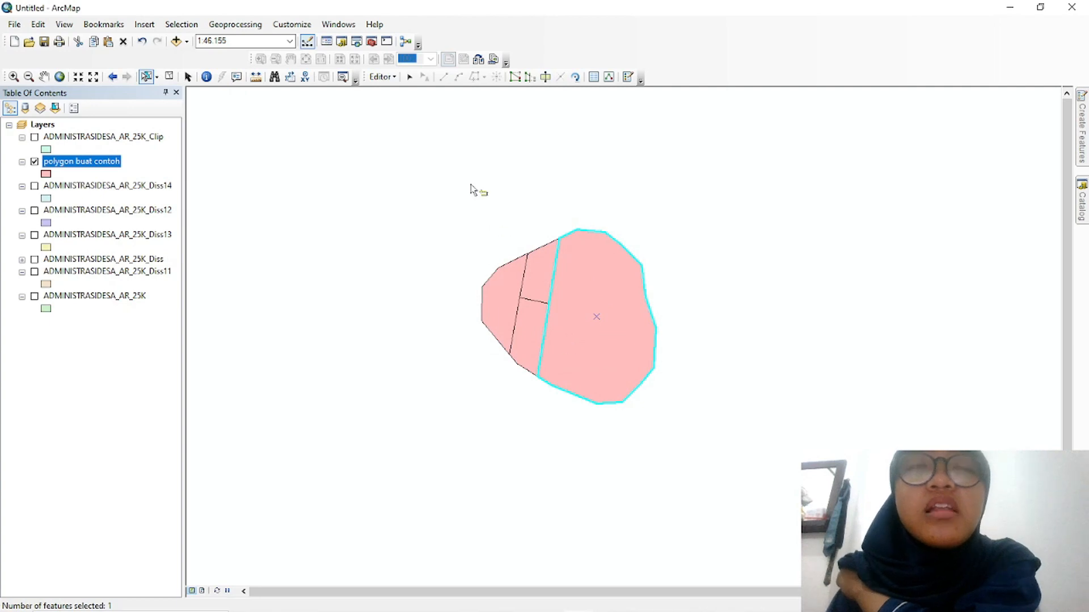
pyautogui.click(545, 77)
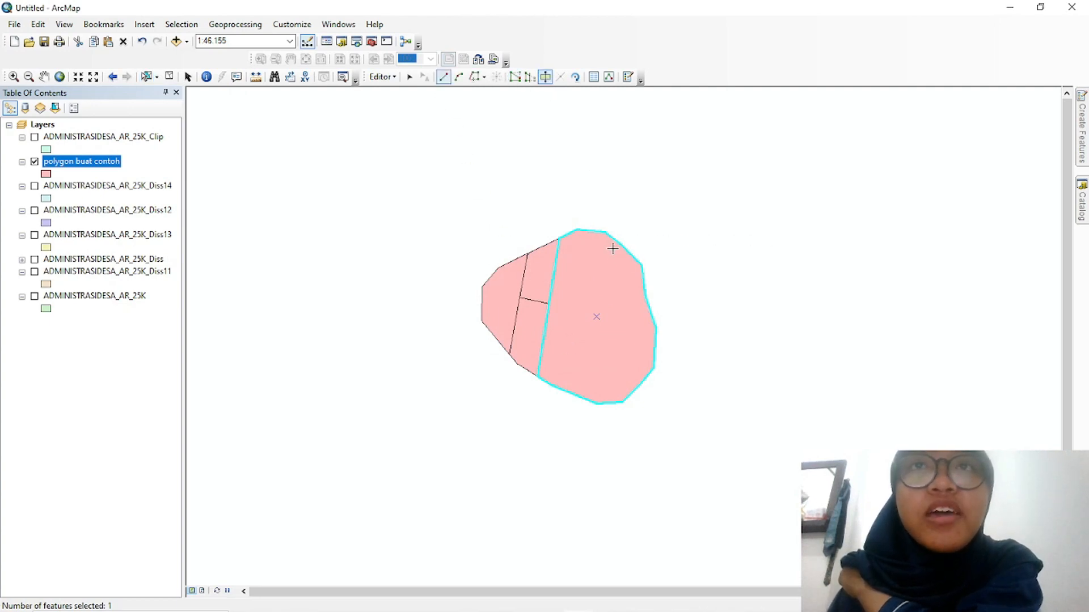
pyautogui.click(605, 233)
pyautogui.doubleClick(576, 393)
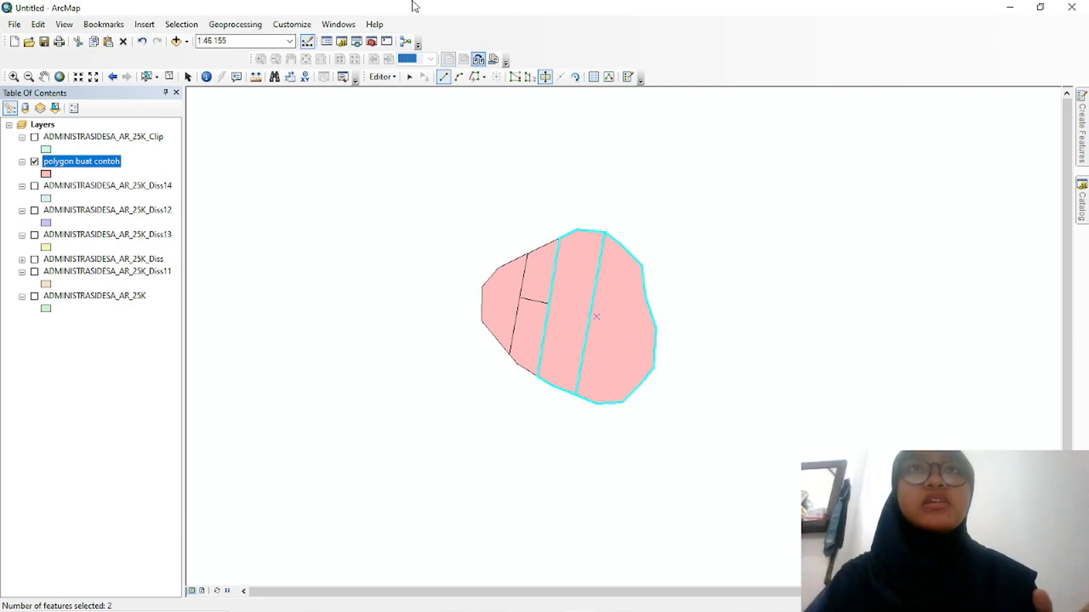
# Try to cut the small westernmost piece crosswise without selecting it
pyautogui.click(524, 277)
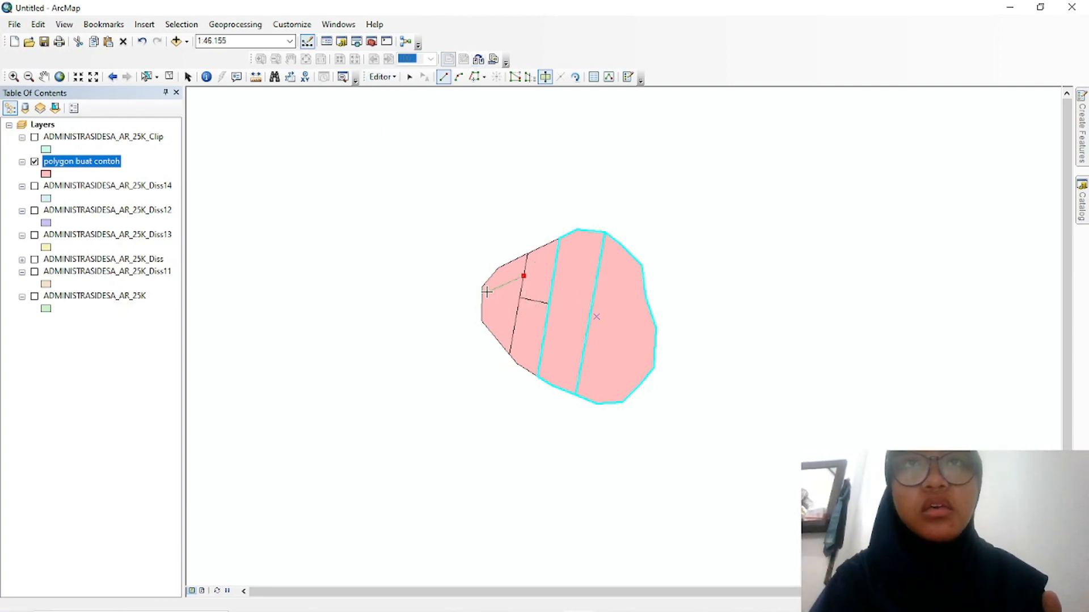
pyautogui.doubleClick(484, 296)
pyautogui.click(644, 343)
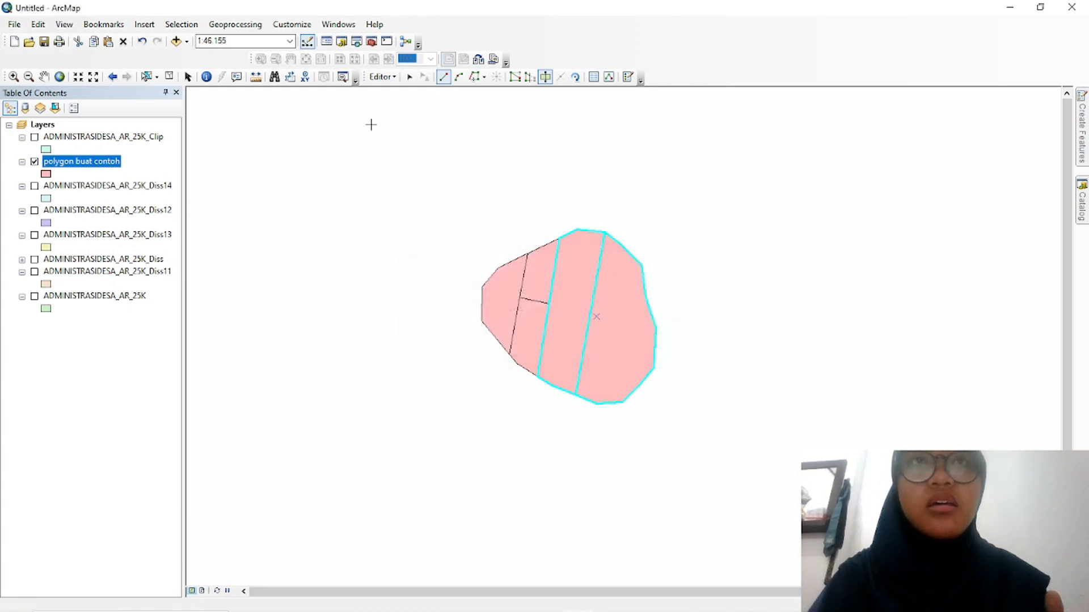
pyautogui.click(476, 77)
# Select the small westernmost piece and cut it crosswise from its eastern edge to its western edge
pyautogui.click(146, 77)
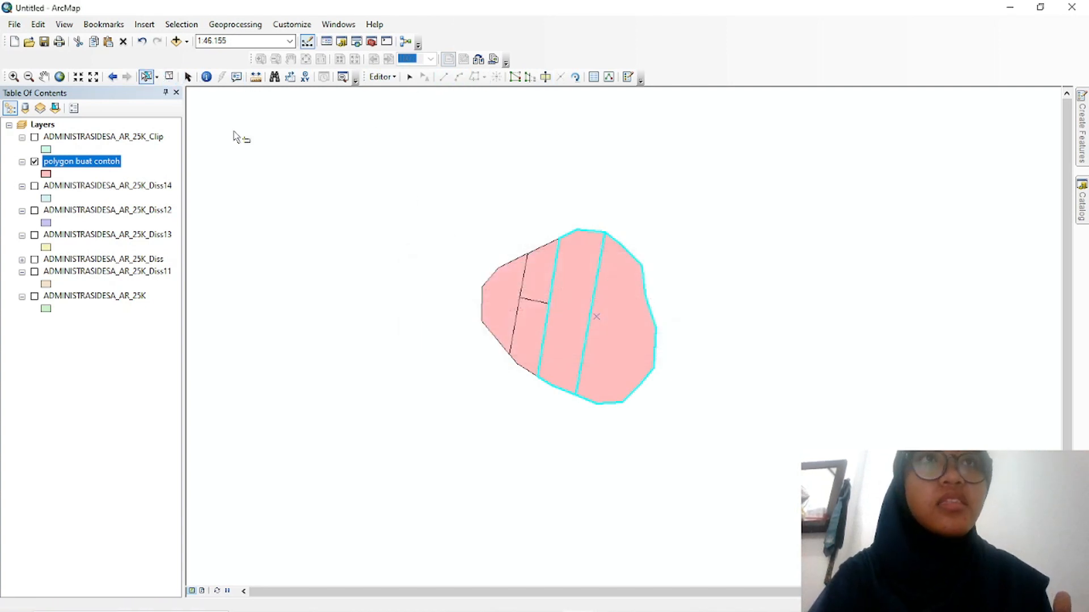
pyautogui.click(496, 282)
pyautogui.click(544, 77)
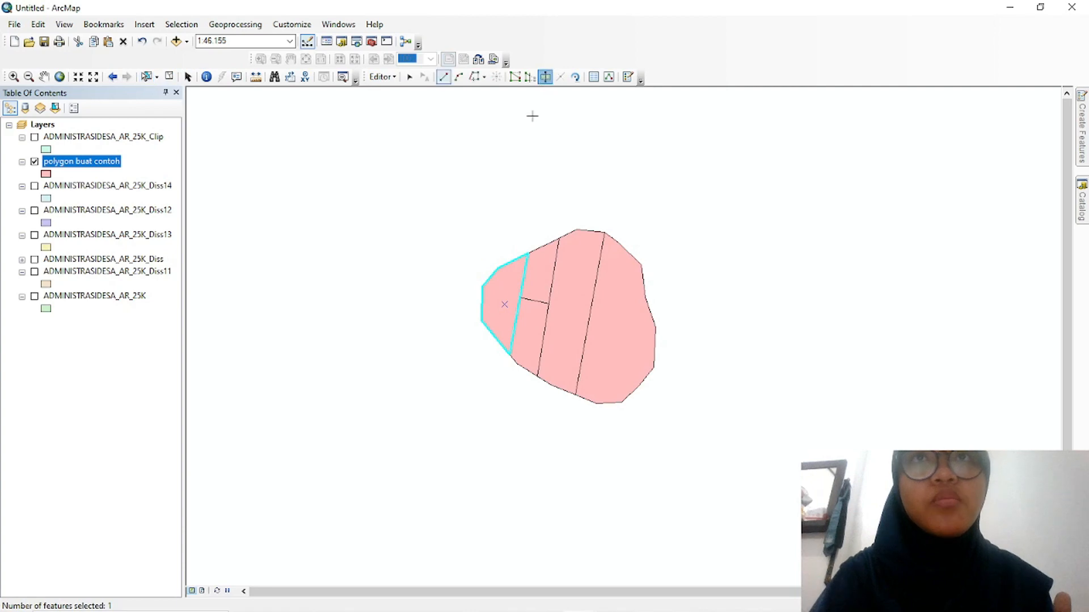
pyautogui.click(522, 279)
pyautogui.doubleClick(483, 297)
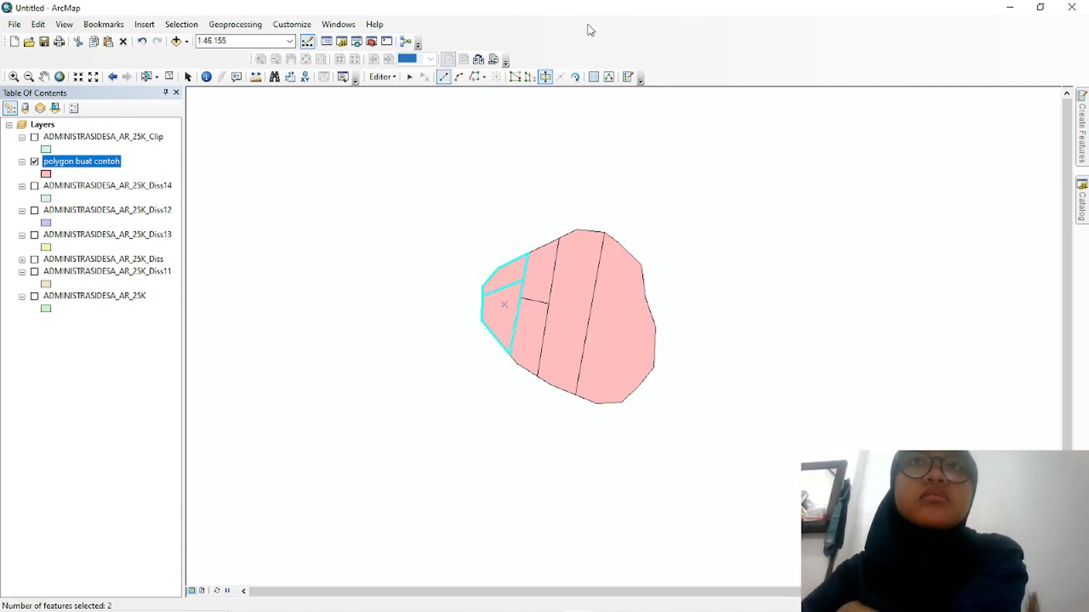
# Edit the easternmost piece's vertices, pull four on its upper outer edge outward, and undo the excessive last vertex move
pyautogui.click(514, 77)
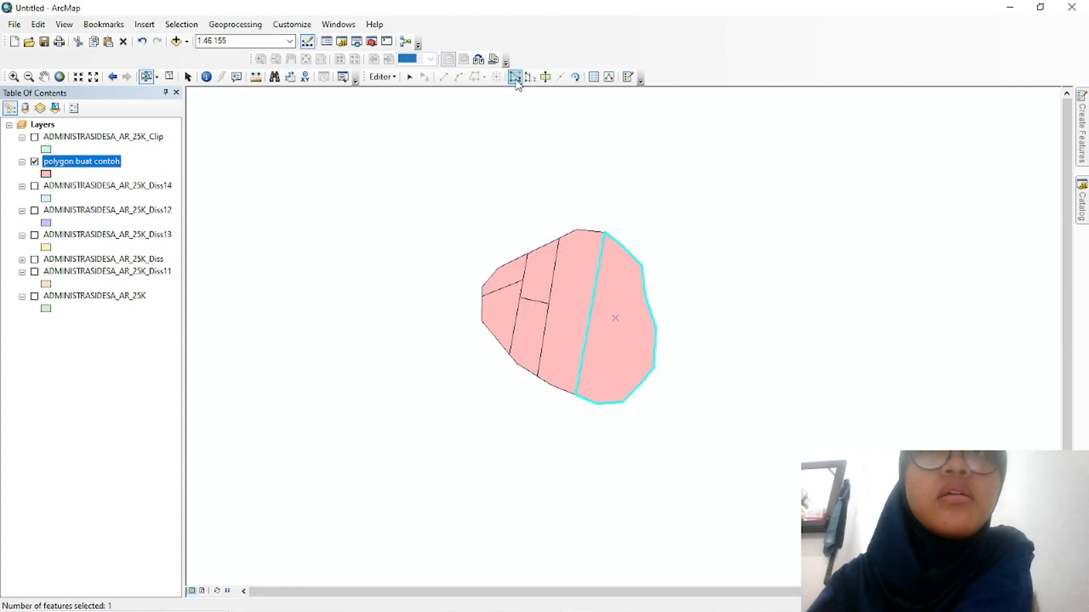
pyautogui.click(515, 77)
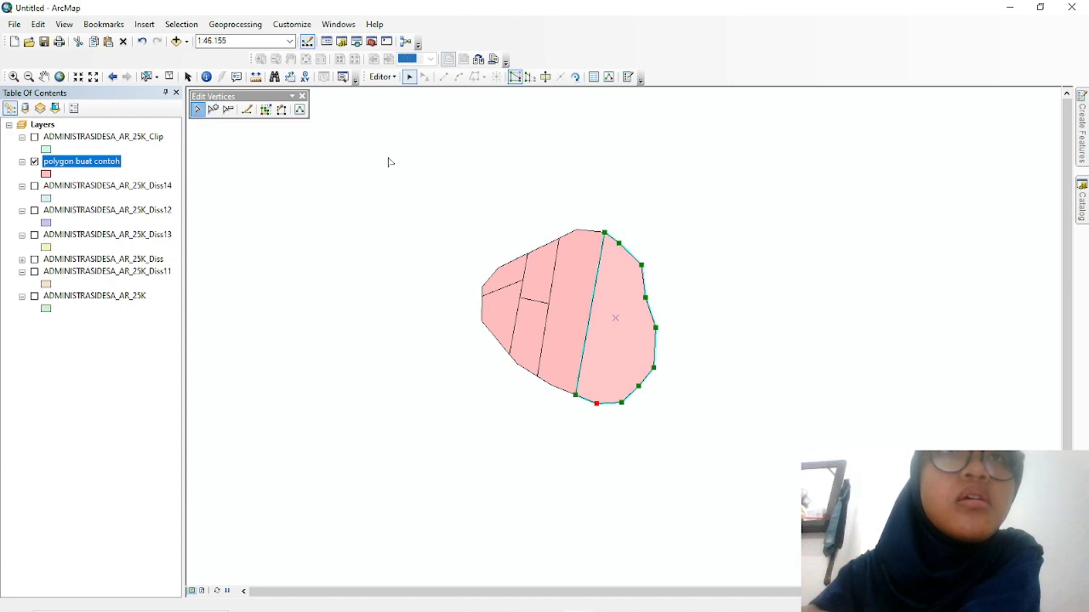
pyautogui.moveTo(619, 244); pyautogui.dragTo(991, 403)
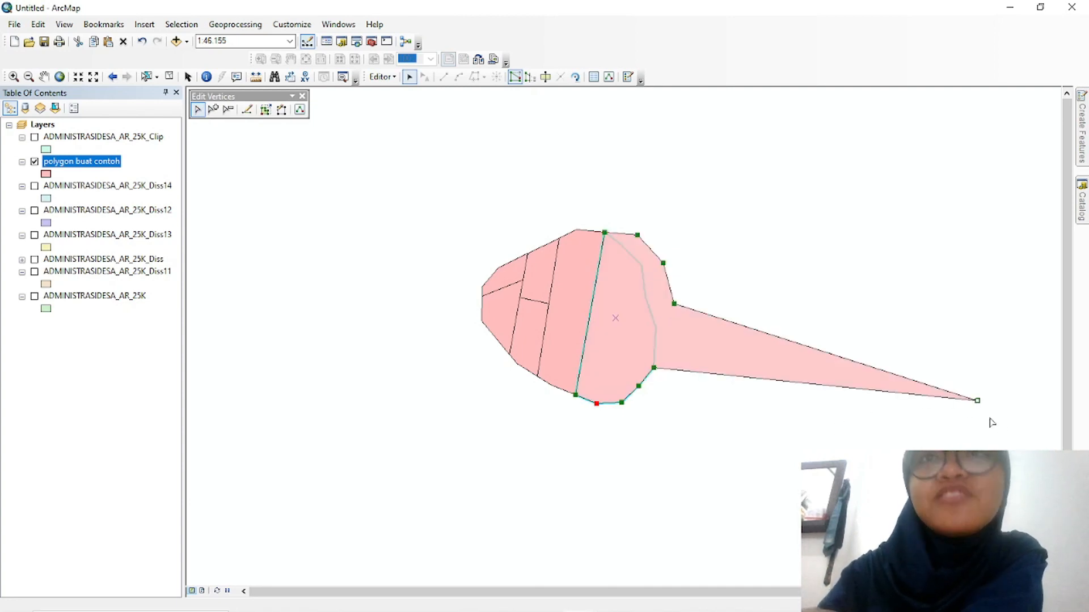
pyautogui.hotkey('ctrl', 'z')
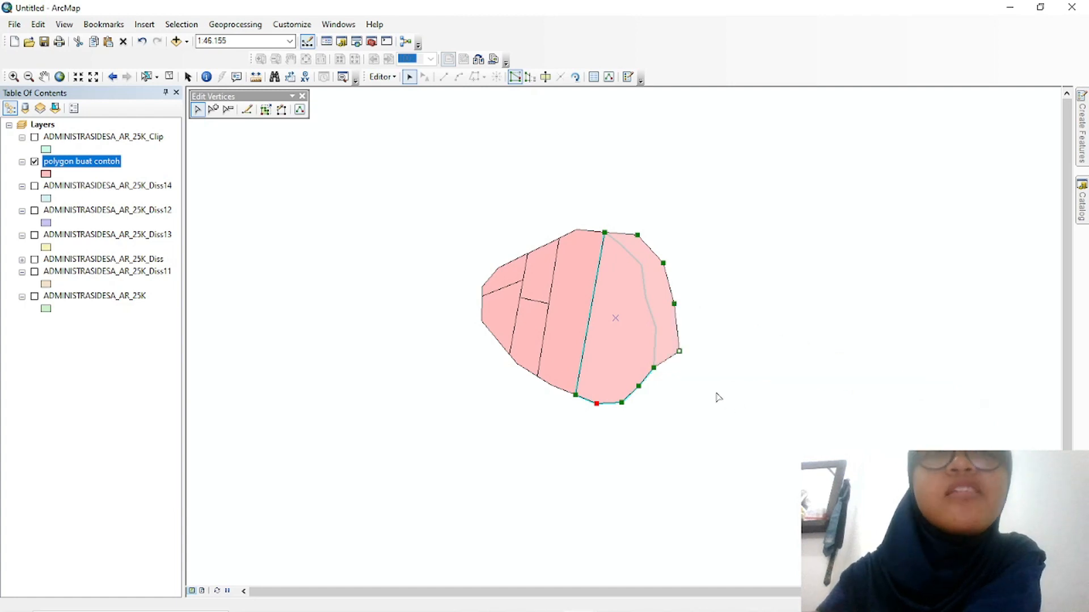
# Add five new vertices between the existing ones along the upper and eastern boundary of the easternmost piece
pyautogui.click(213, 110)
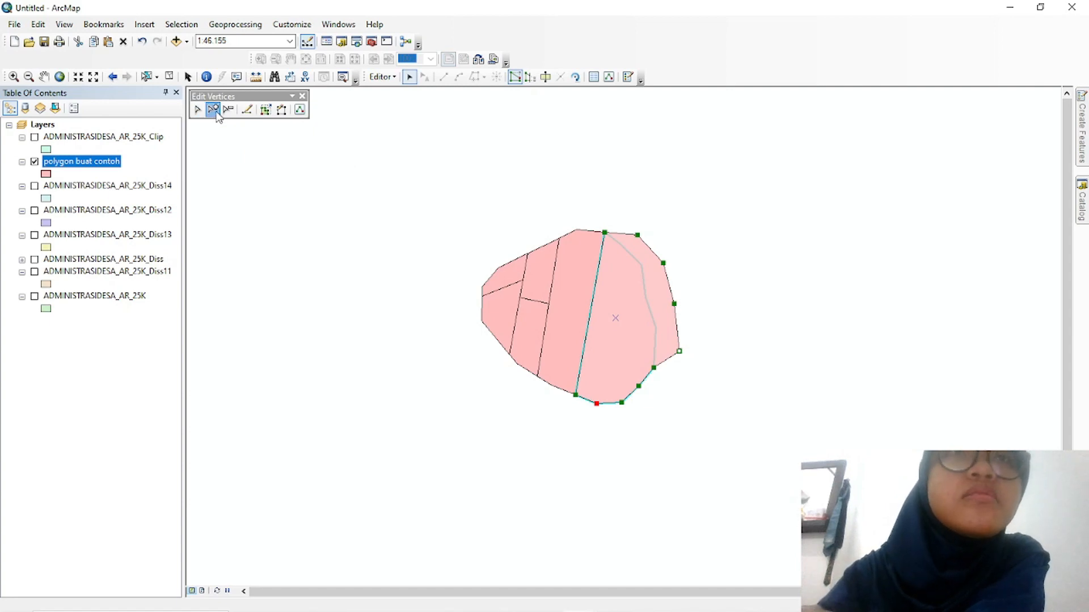
pyautogui.click(668, 280)
pyautogui.click(675, 328)
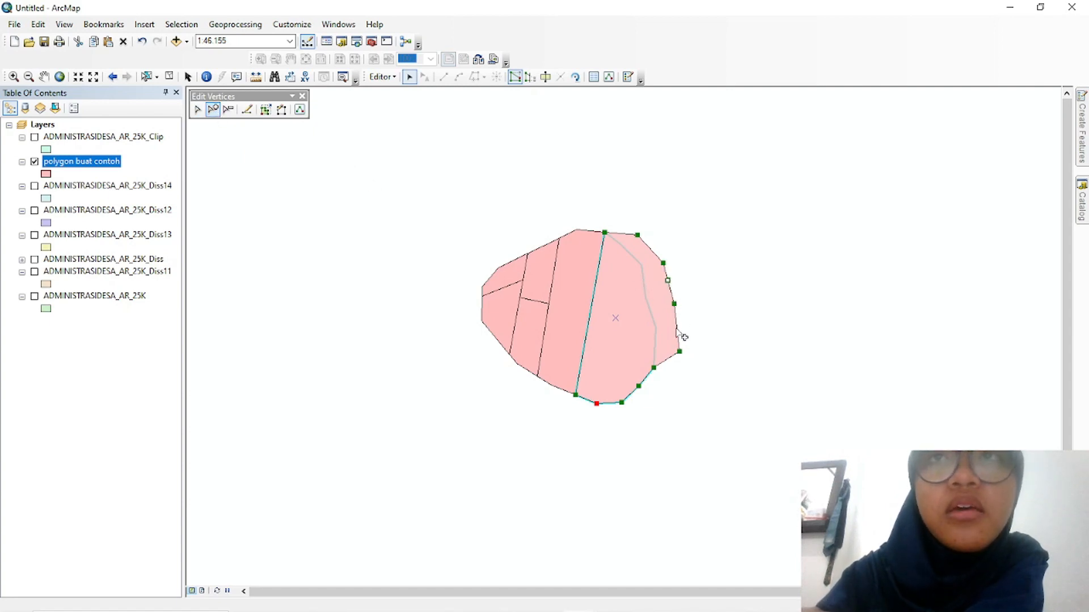
pyautogui.click(668, 358)
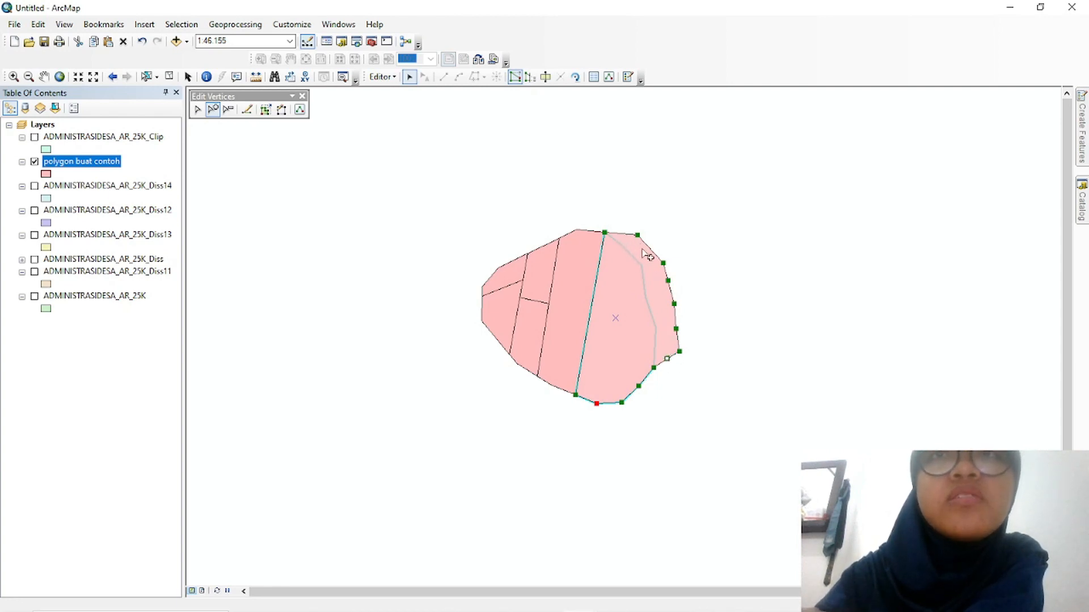
pyautogui.click(624, 233)
pyautogui.click(649, 248)
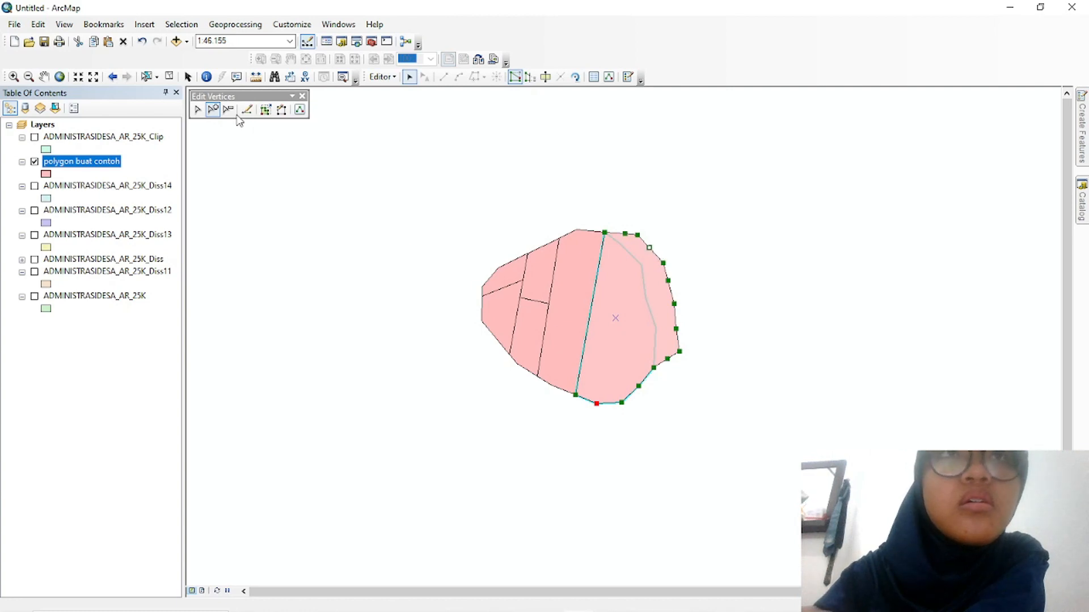
# Move the easternmost piece's two northernmost vertices up to form a protrusion, and finish the sketch
pyautogui.click(199, 110)
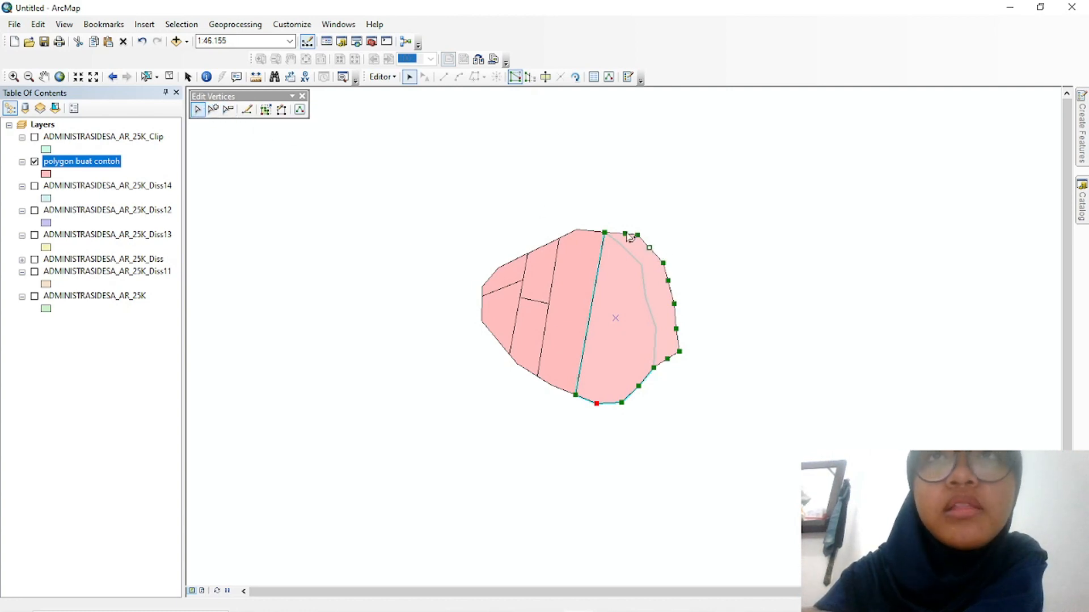
pyautogui.moveTo(627, 237); pyautogui.dragTo(634, 204)
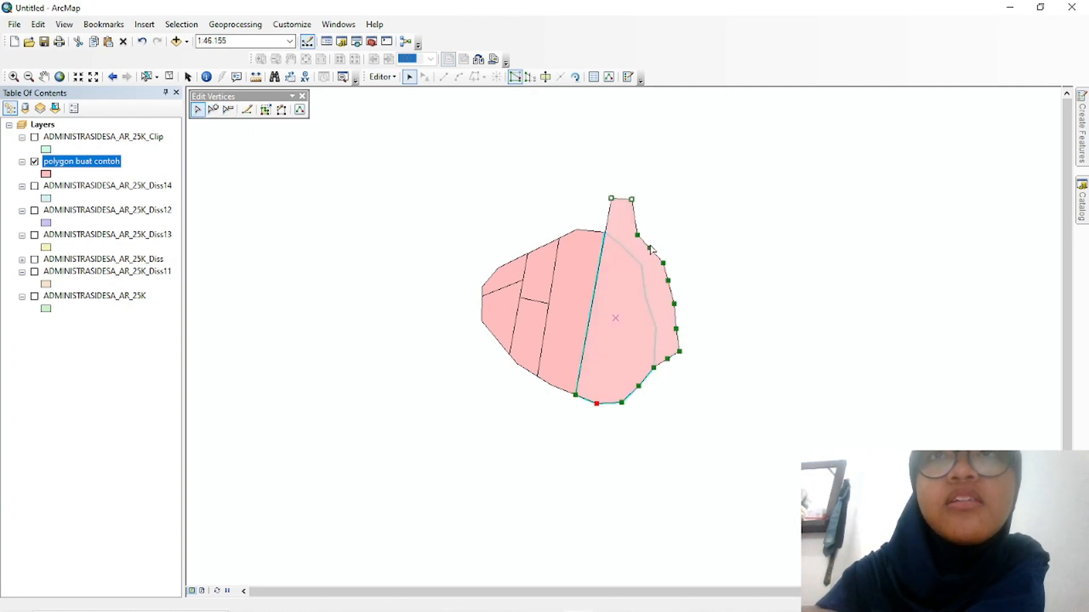
pyautogui.press('F2')
pyautogui.doubleClick(630, 283)
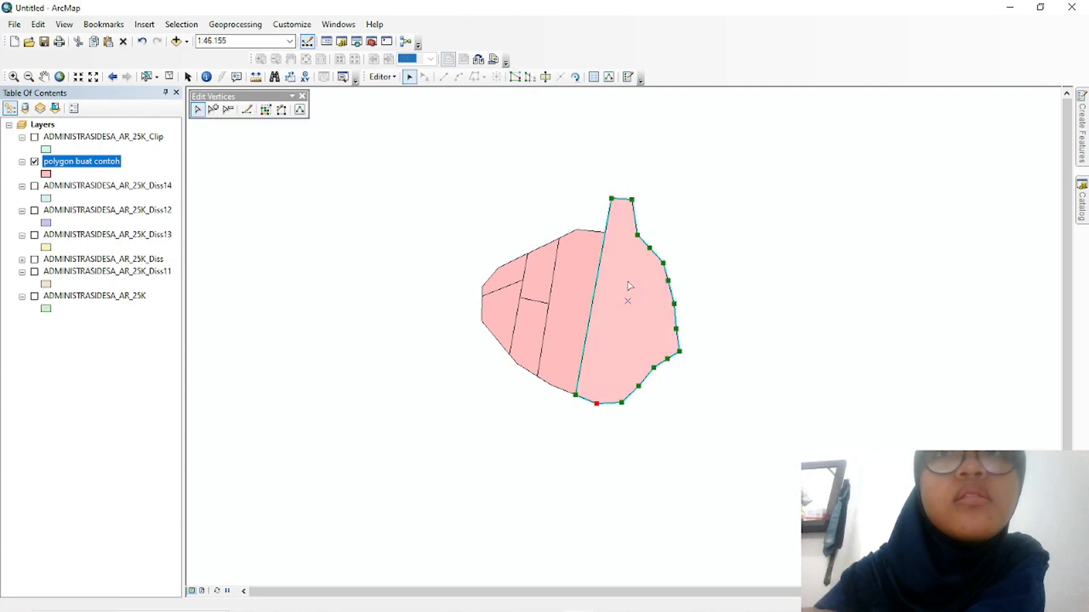
# Pull two vertices on the easternmost piece's upper outer boundary outward to form a second protrusion
pyautogui.moveTo(673, 226); pyautogui.dragTo(674, 222)
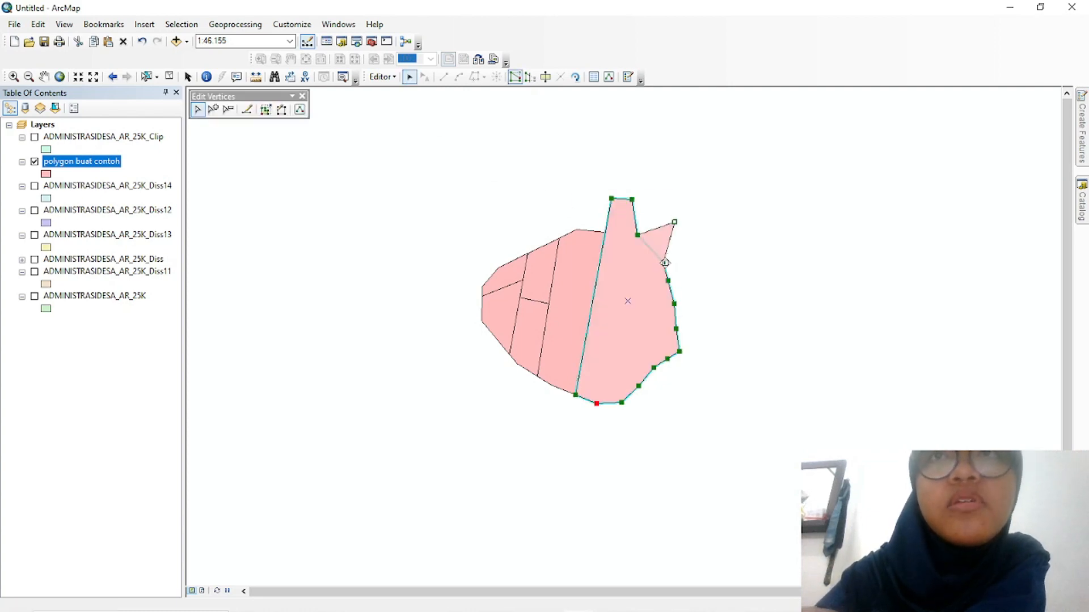
pyautogui.moveTo(664, 262); pyautogui.dragTo(701, 269)
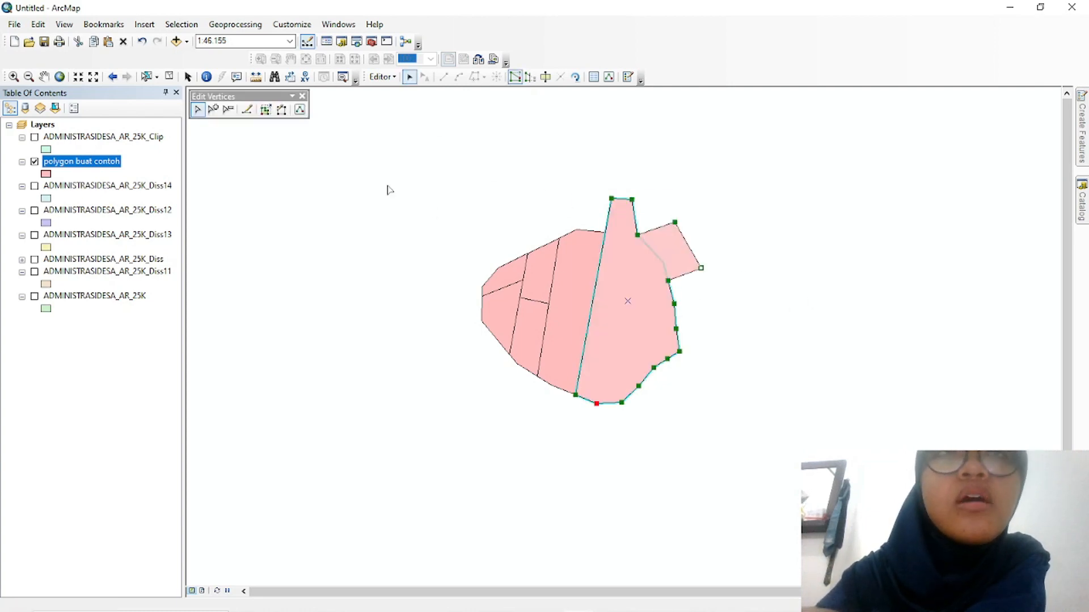
# Delete the five vertices along the easternmost piece's eastern boundary just below the second protrusion, and close the vertex editing tools
pyautogui.click(228, 110)
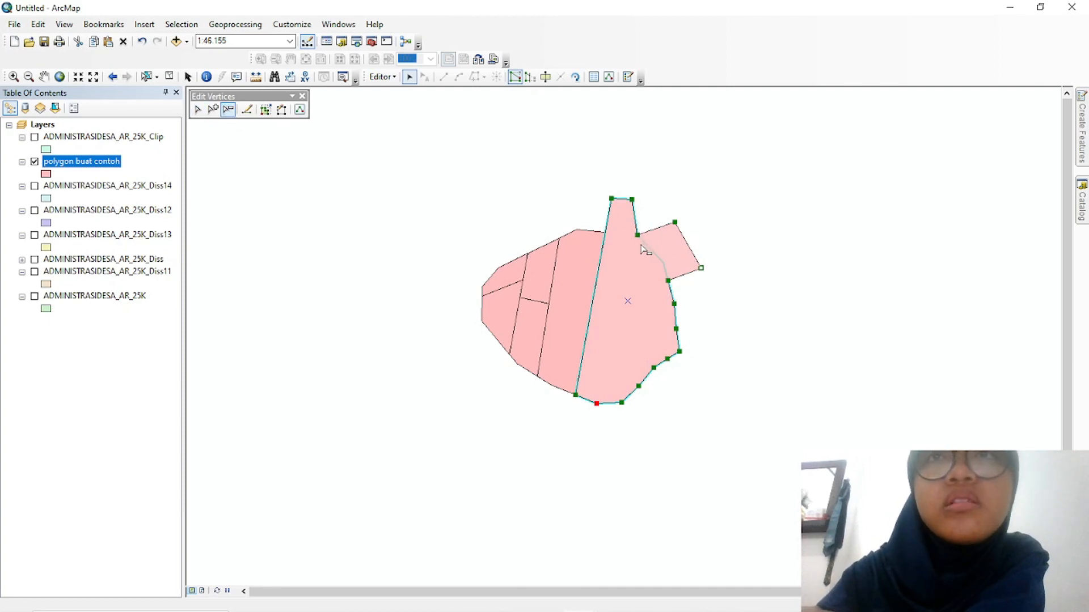
pyautogui.click(629, 280)
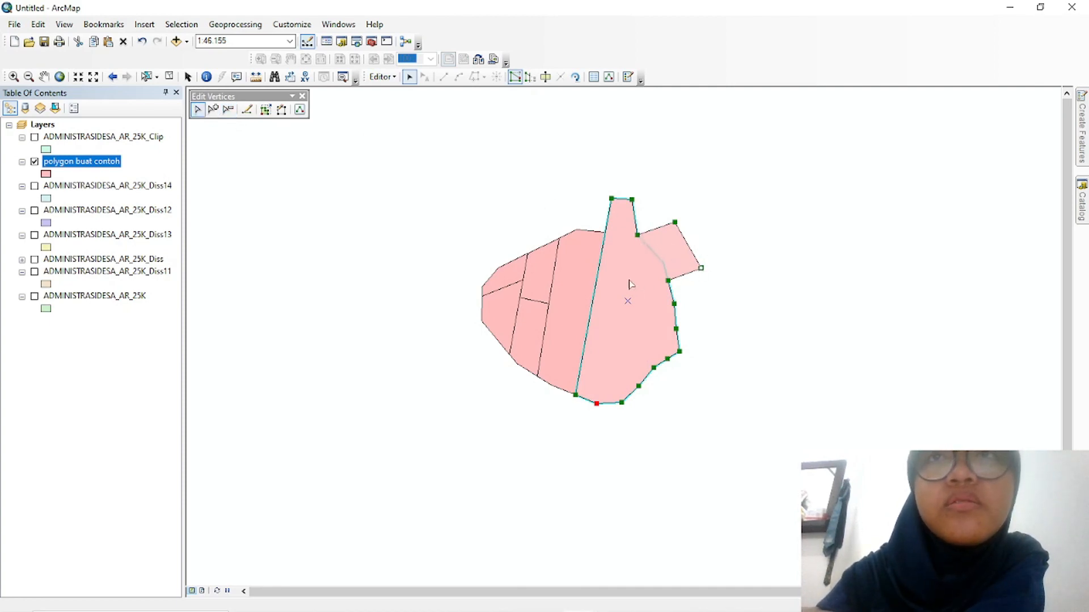
pyautogui.click(668, 281)
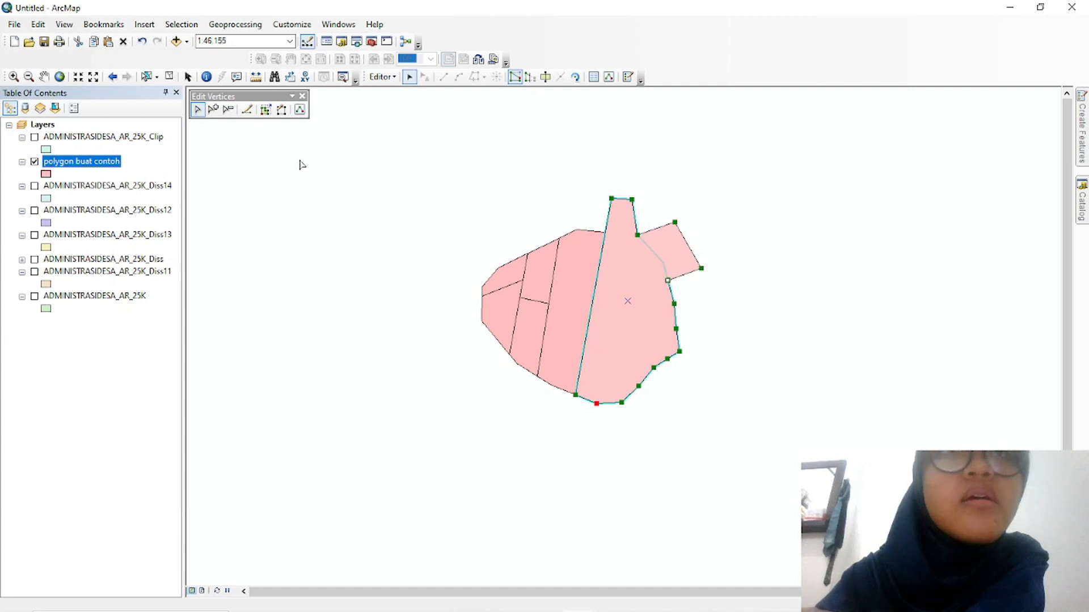
pyautogui.click(228, 109)
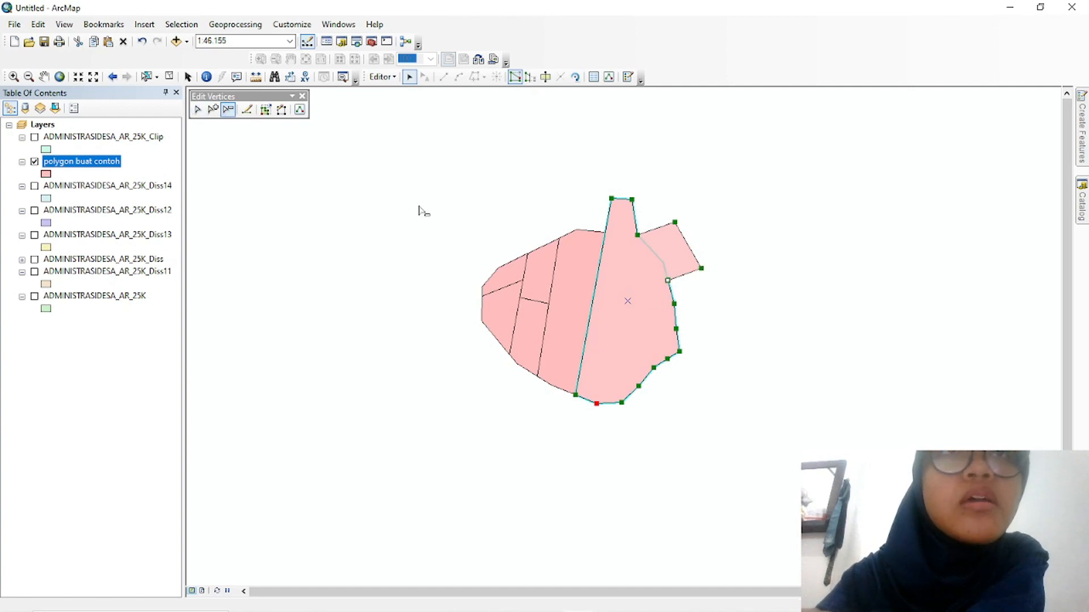
pyautogui.click(668, 282)
pyautogui.click(675, 305)
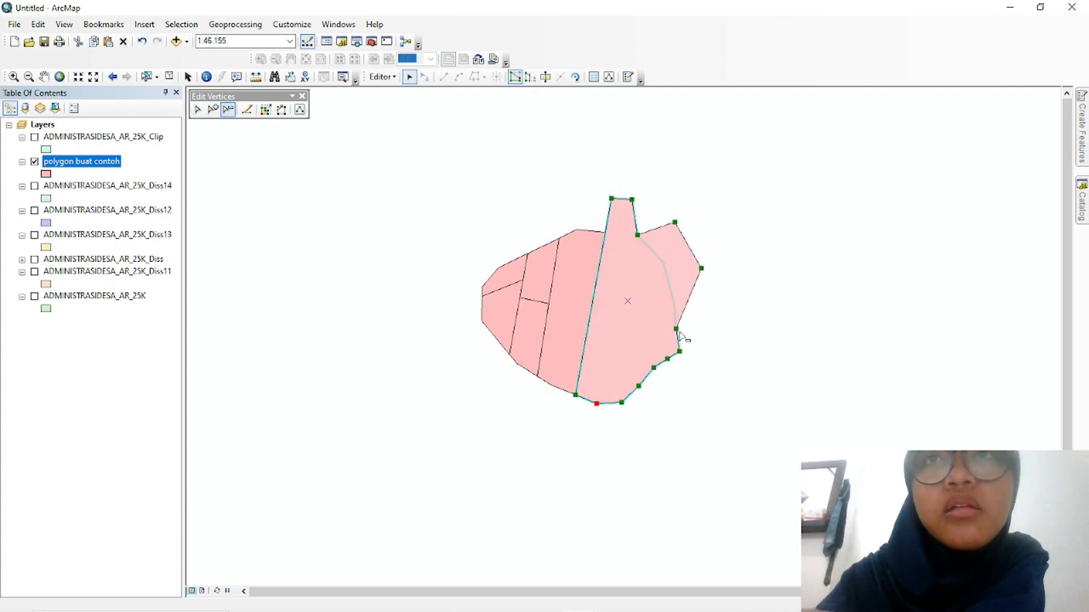
pyautogui.click(677, 331)
pyautogui.click(680, 353)
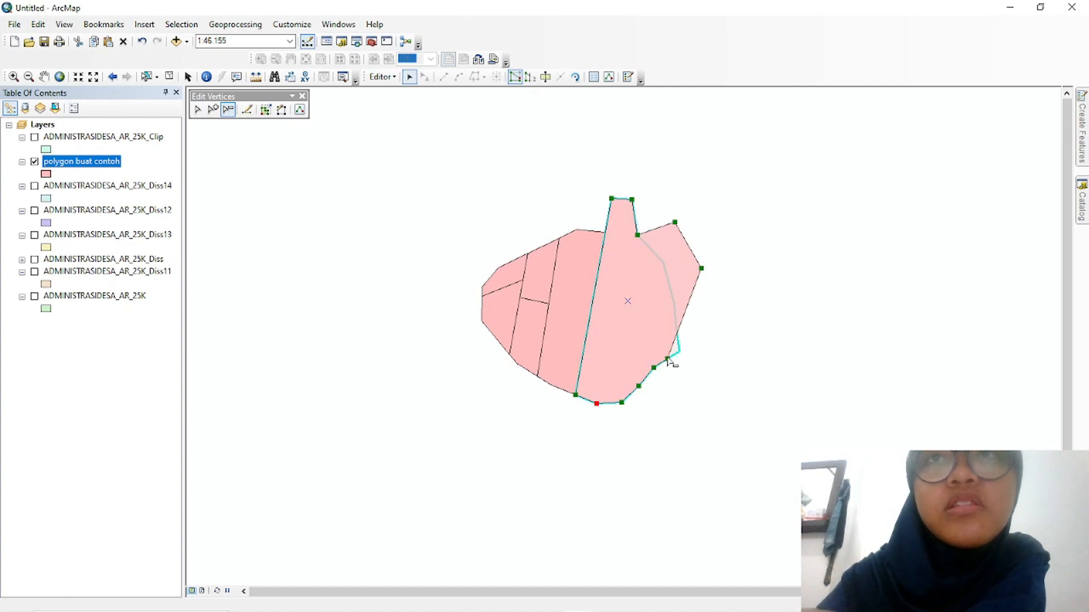
pyautogui.click(668, 359)
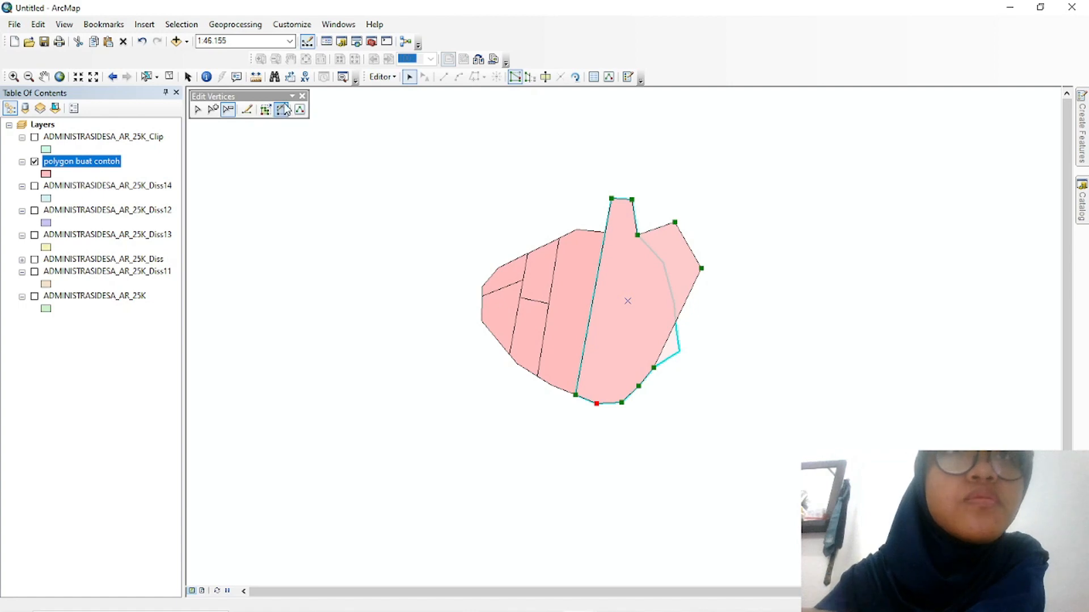
pyautogui.click(302, 96)
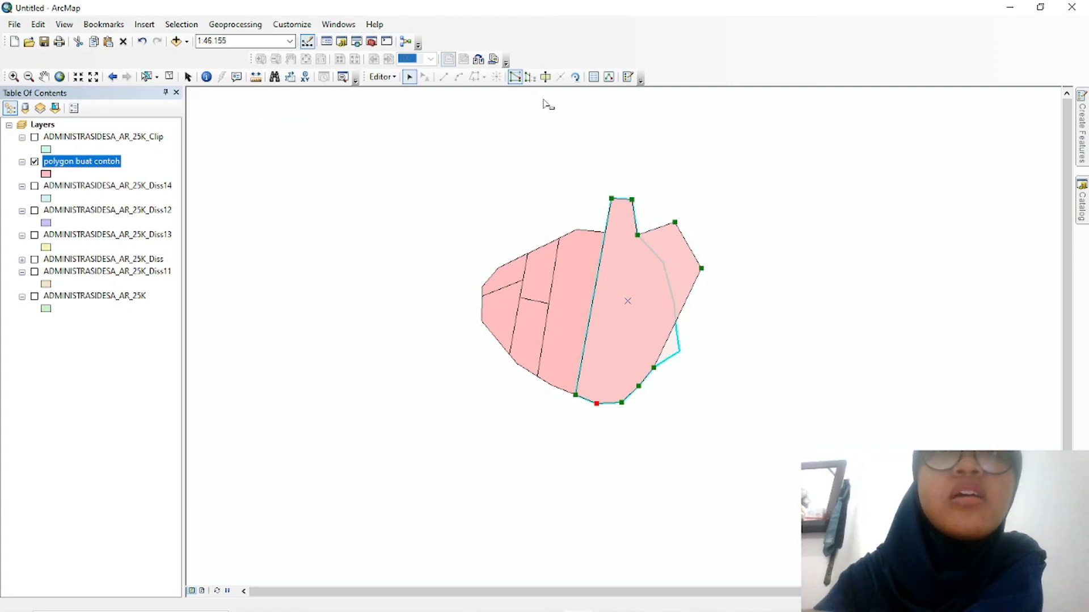
# Switch to the tekpem nyoba.mxd map window and show the building shp, video digitasi and tekpem 8 kotak.tif layers
pyautogui.moveTo(487, 611)
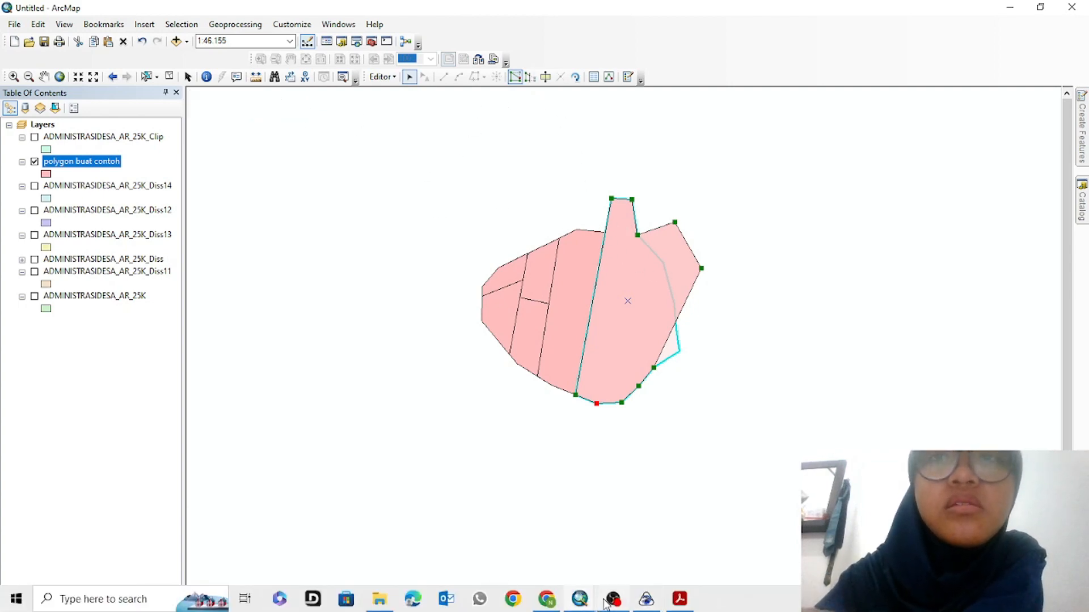
pyautogui.moveTo(579, 602)
pyautogui.click(652, 566)
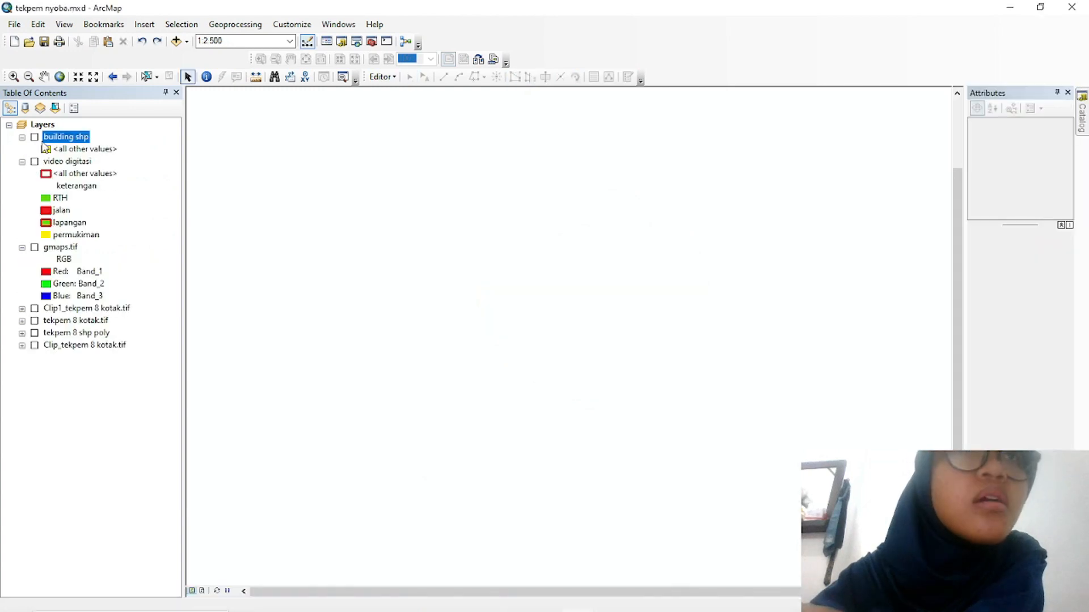
pyautogui.click(34, 162)
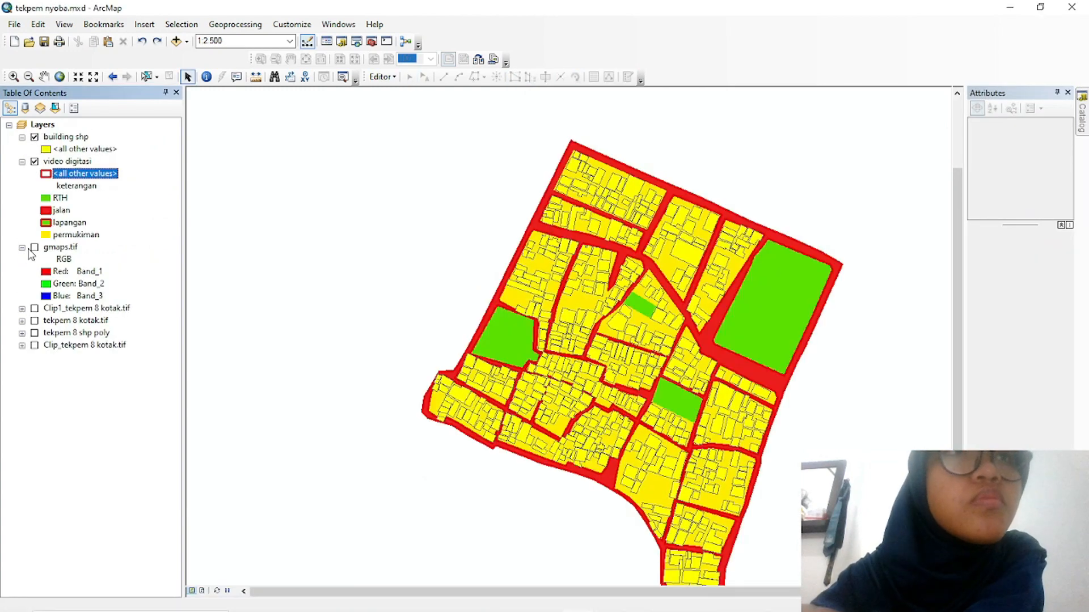
pyautogui.click(34, 309)
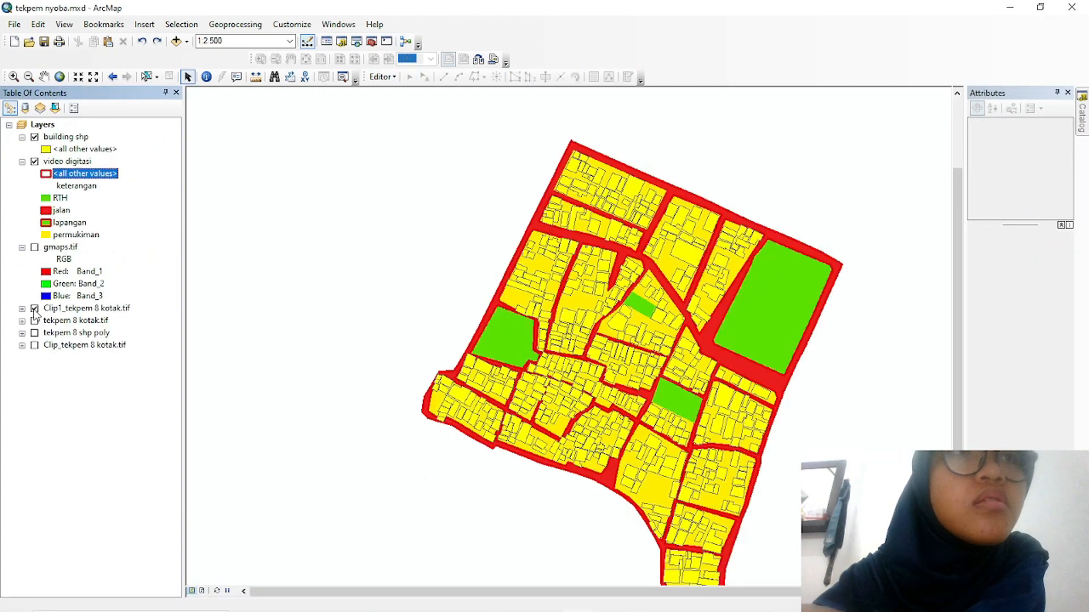
pyautogui.click(35, 321)
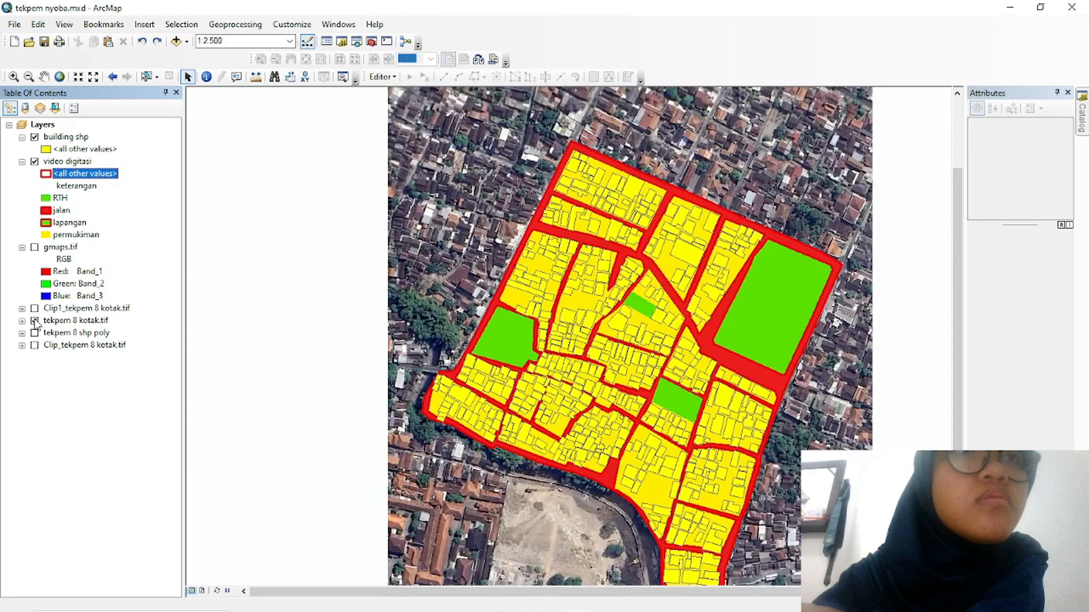
# Start editing the building shp layer and continue past the spatial reference warnings
pyautogui.scroll(-2, 770, 256)
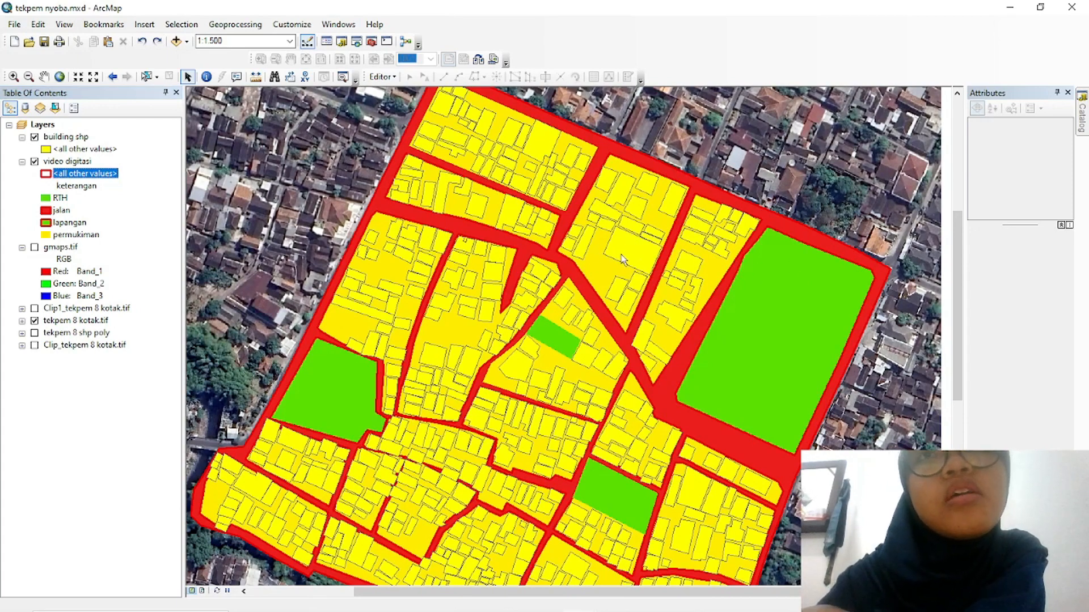
pyautogui.click(75, 138)
pyautogui.rightClick(77, 139)
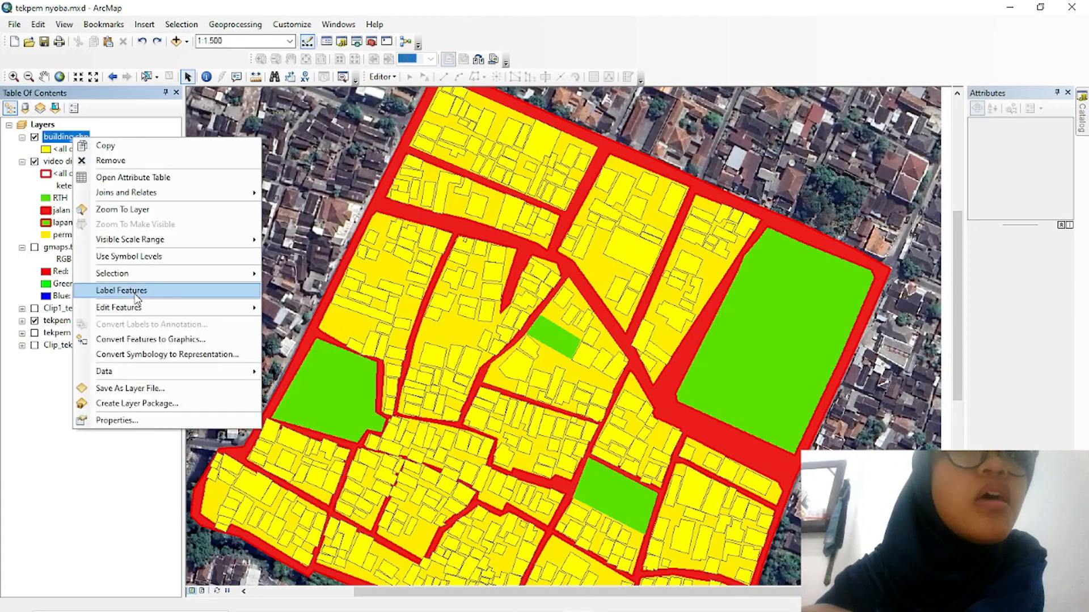
pyautogui.click(318, 309)
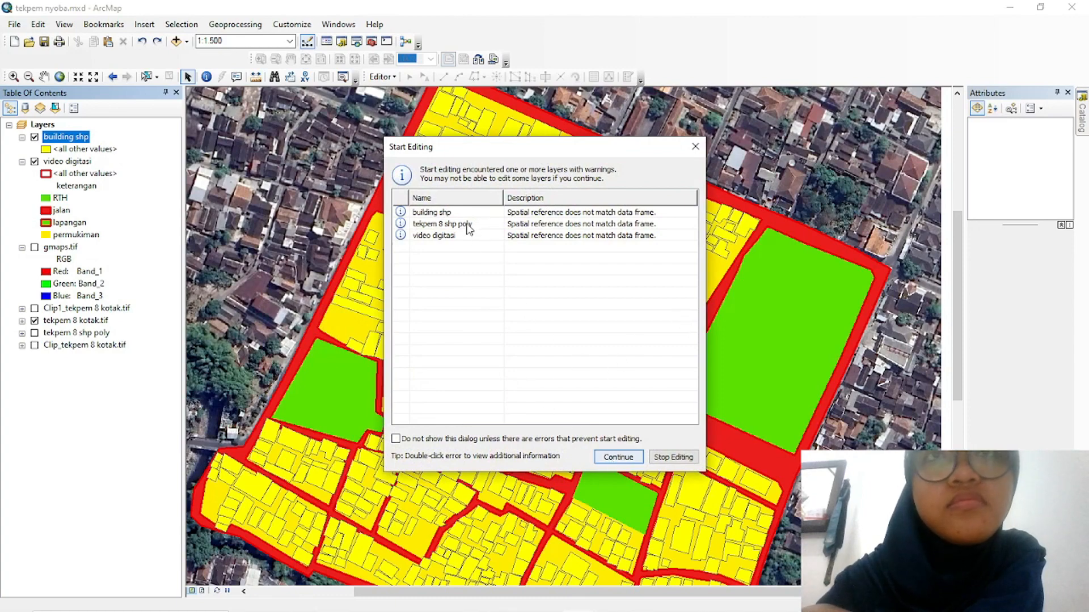
pyautogui.click(581, 420)
pyautogui.click(618, 457)
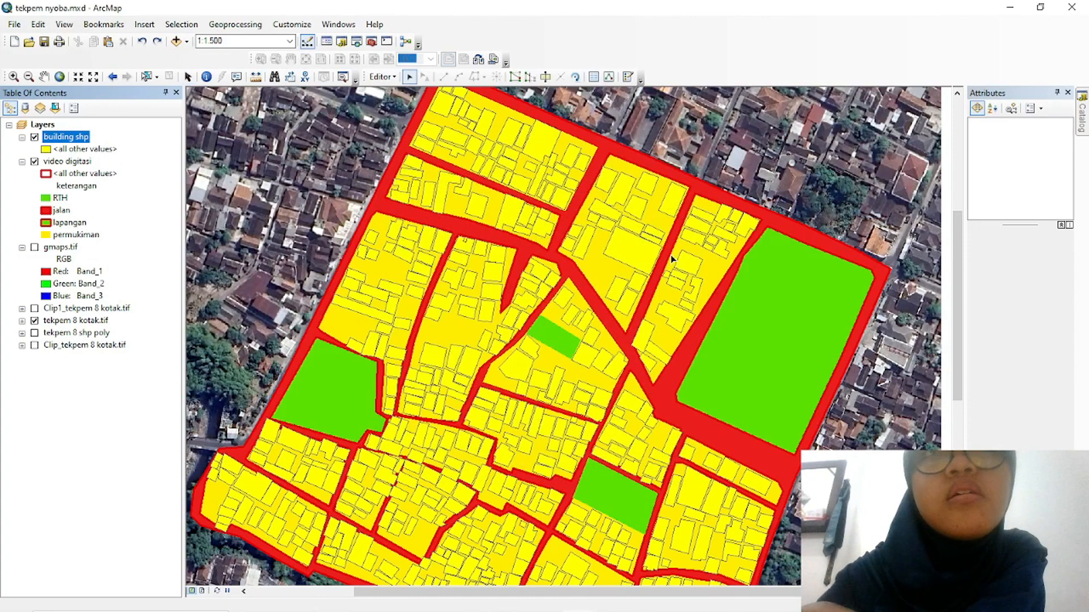
# Select the large building west of the sports field and hide the video digitasi layer
pyautogui.click(619, 247)
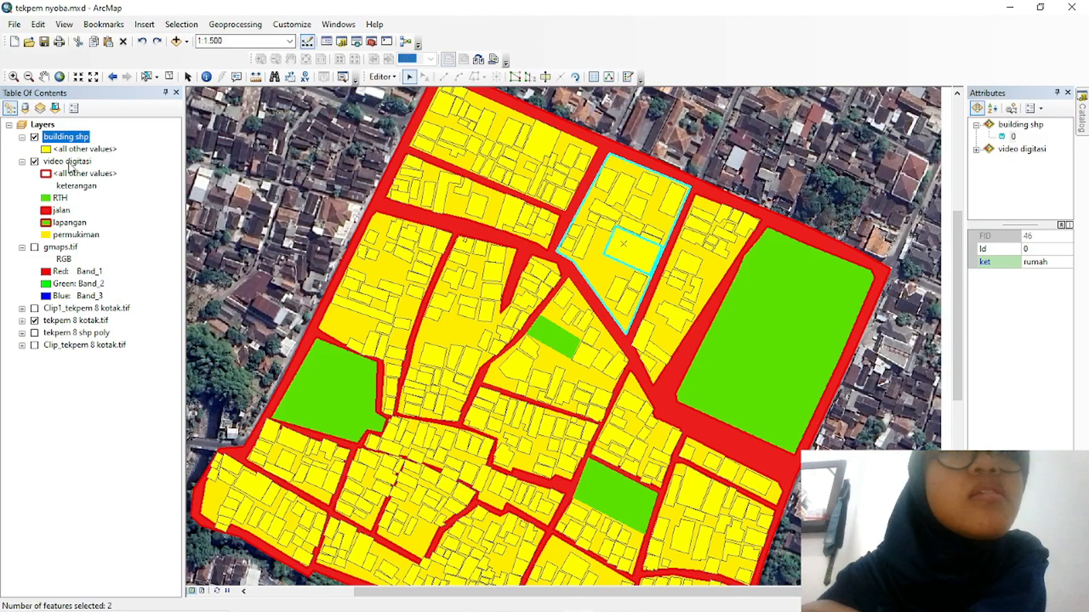
pyautogui.click(34, 161)
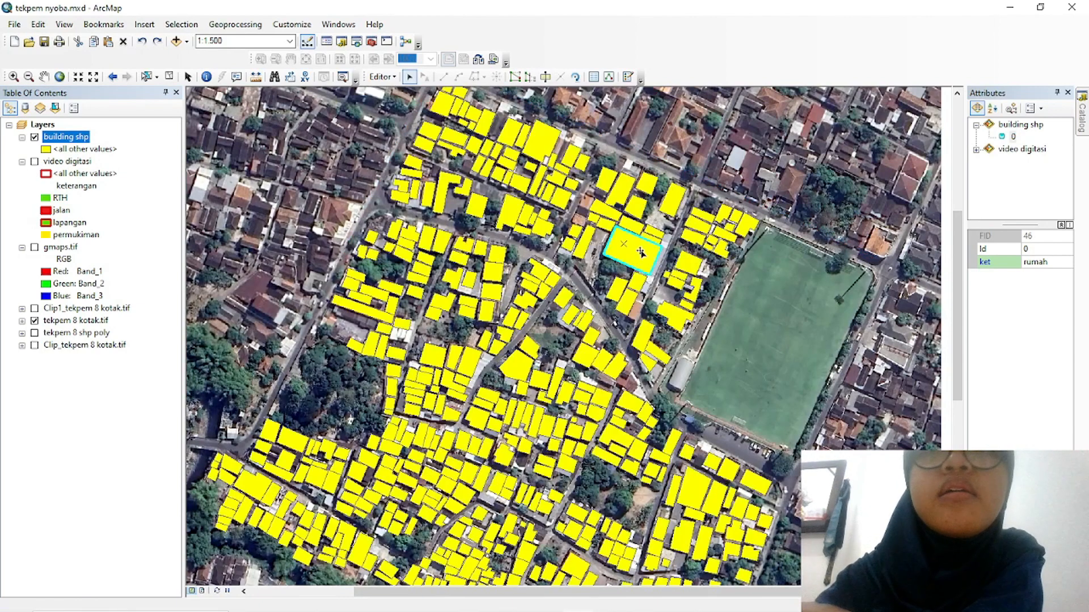
pyautogui.scroll(2, 641, 252)
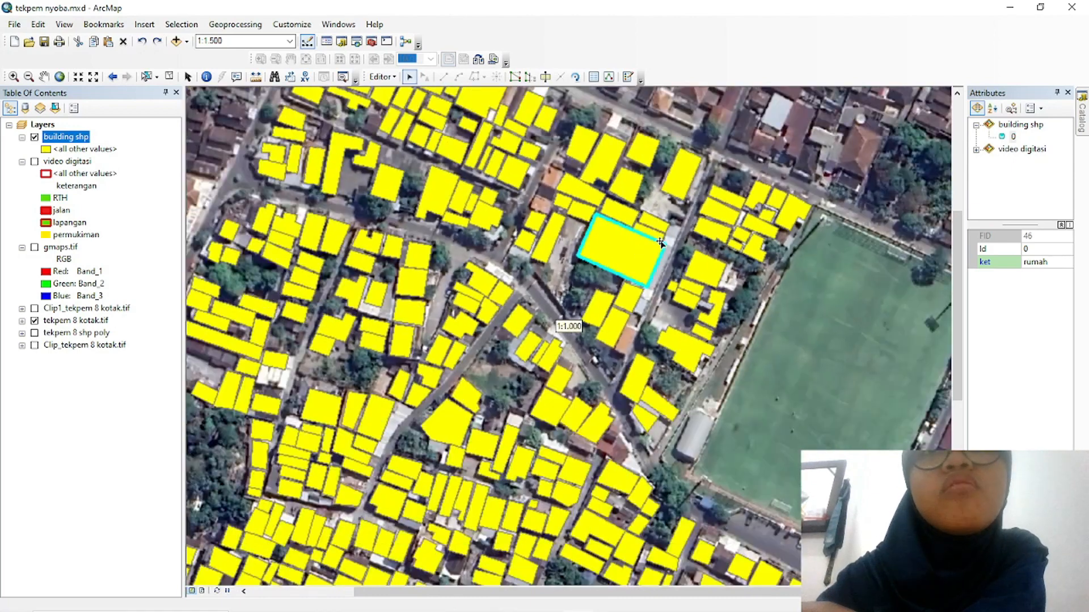
pyautogui.scroll(2, 661, 243)
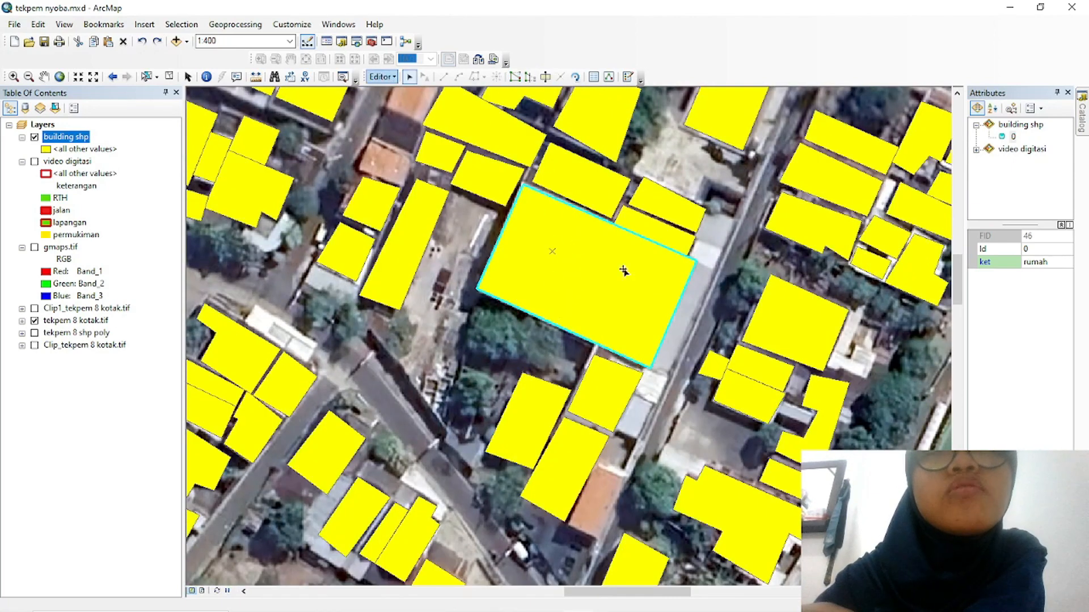
# Reselect only the large building and move its two southern corner vertices up to the roof ridge line, undoing the misplaced attempt
pyautogui.click(513, 78)
pyautogui.click(596, 333)
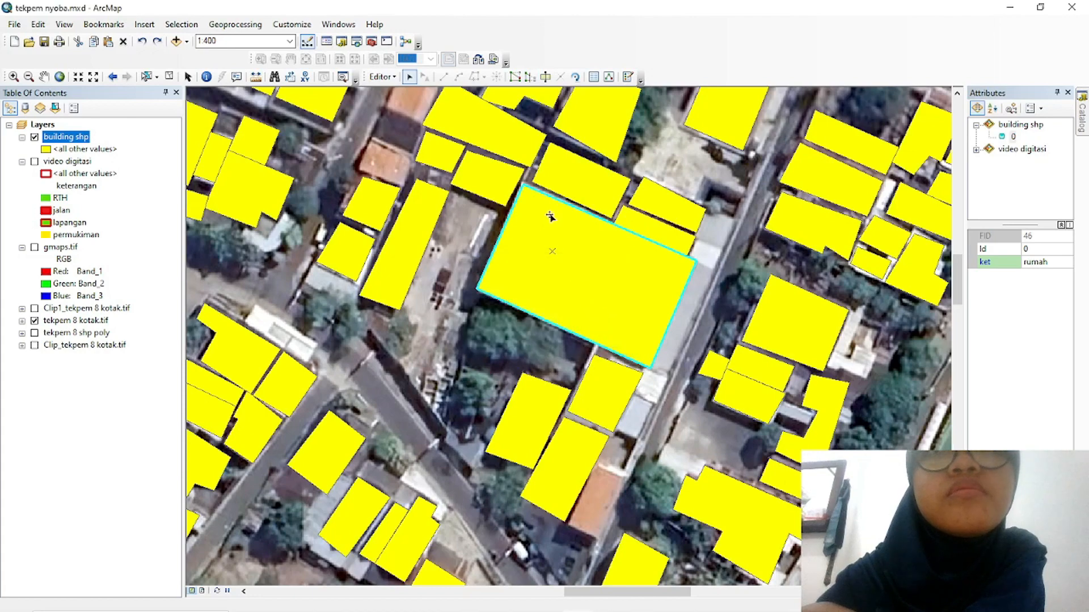
pyautogui.click(550, 217)
pyautogui.click(516, 77)
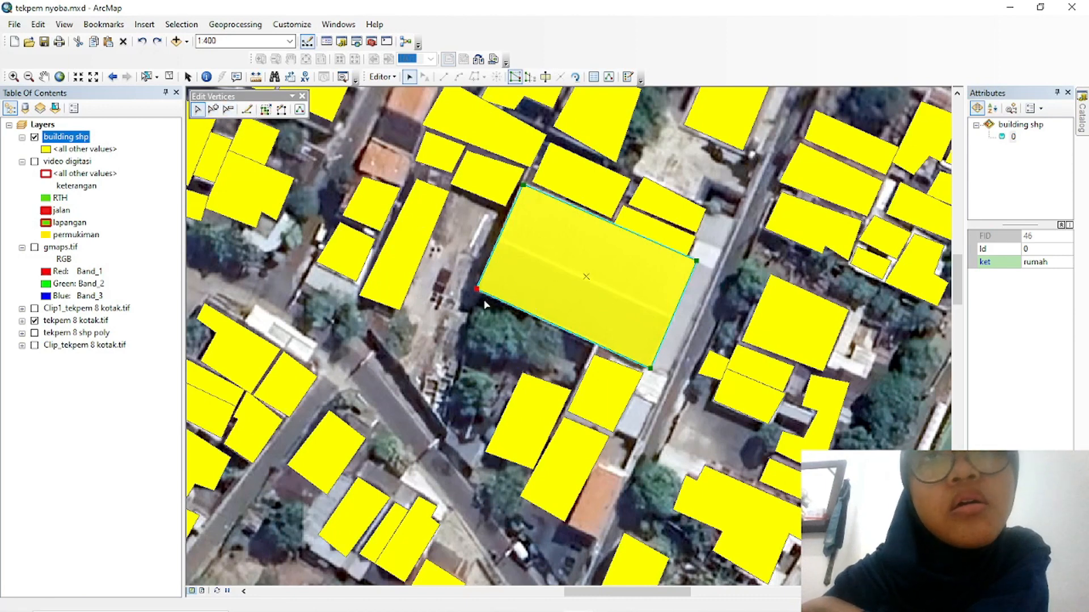
pyautogui.click(497, 242)
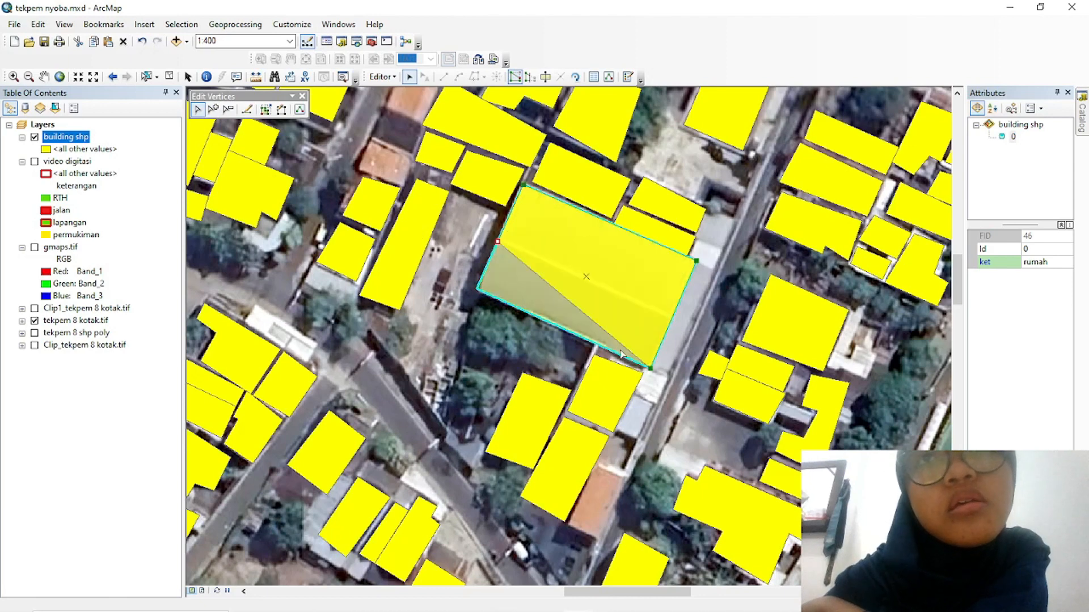
pyautogui.moveTo(650, 368); pyautogui.dragTo(672, 323)
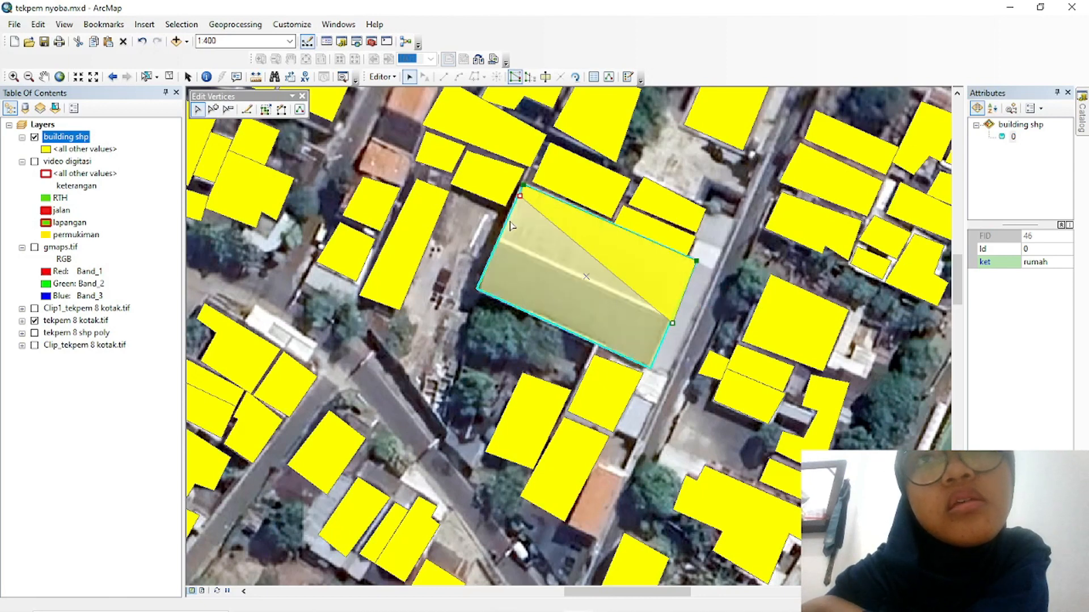
pyautogui.hotkey('ctrl', 'z')
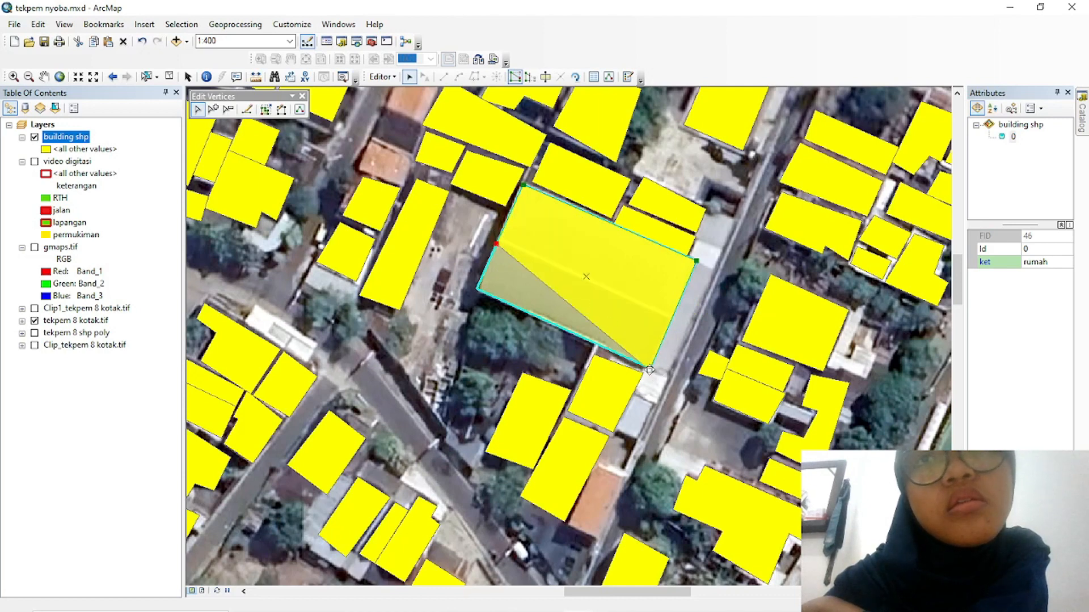
pyautogui.moveTo(650, 370); pyautogui.dragTo(670, 321)
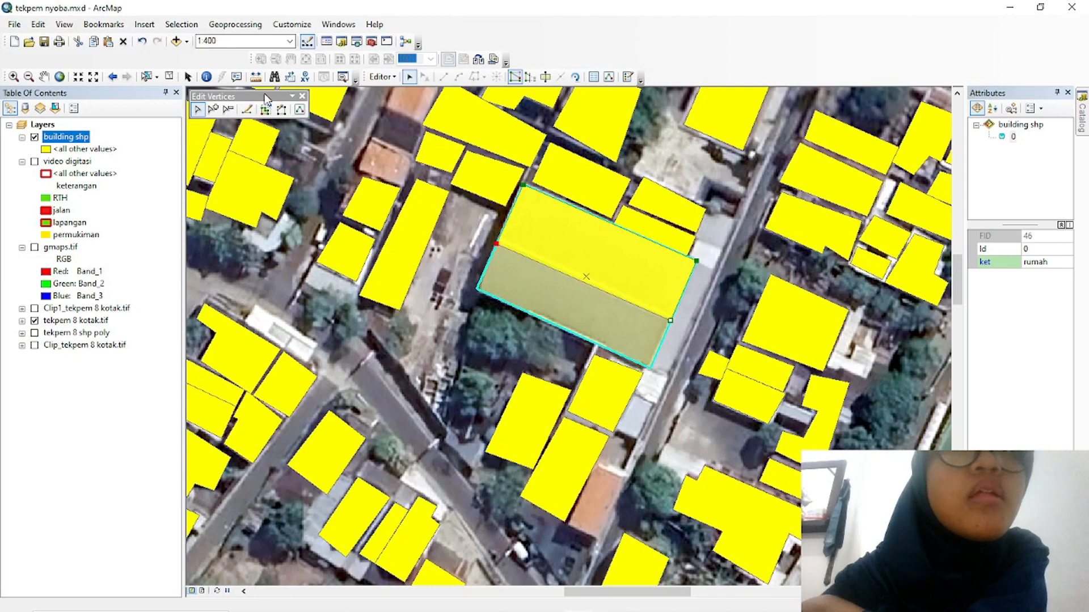
# Insert a vertex on the building's new southern edge and move its western end vertex back to the roof's southwestern corner
pyautogui.click(213, 110)
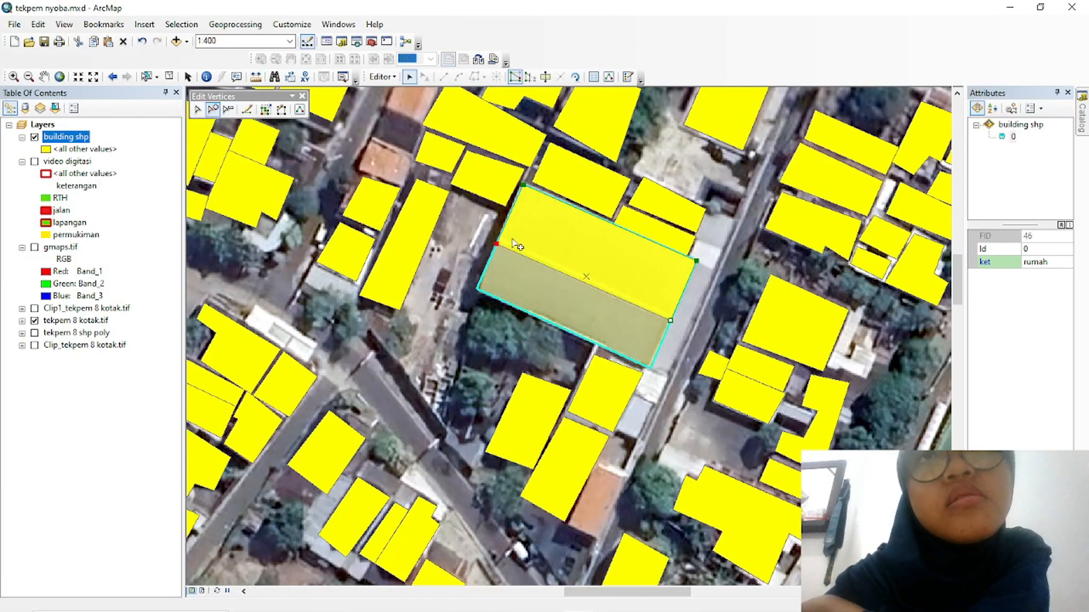
pyautogui.click(544, 266)
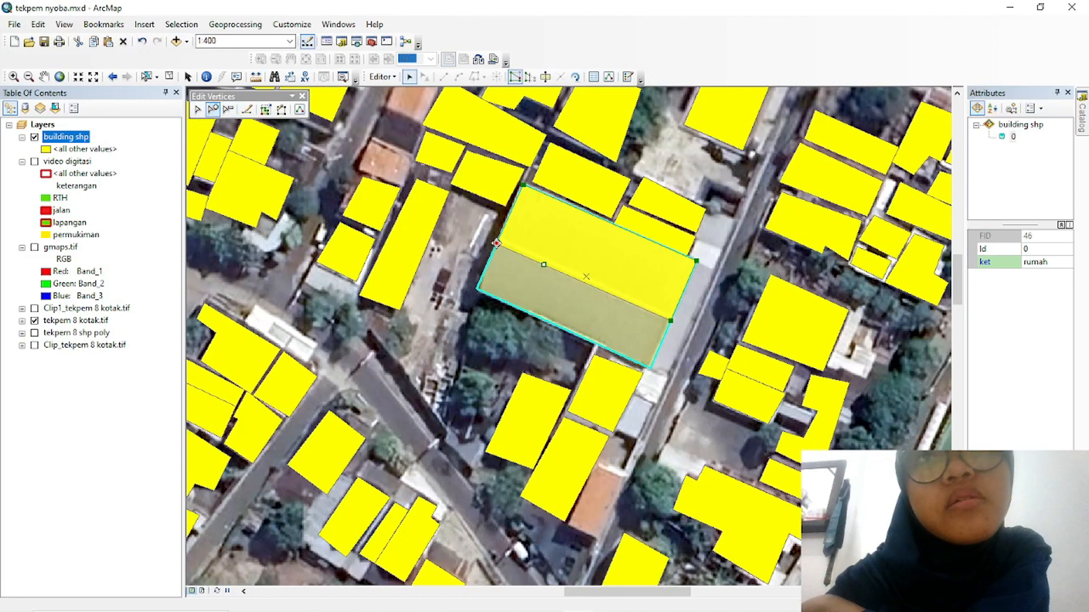
pyautogui.click(500, 246)
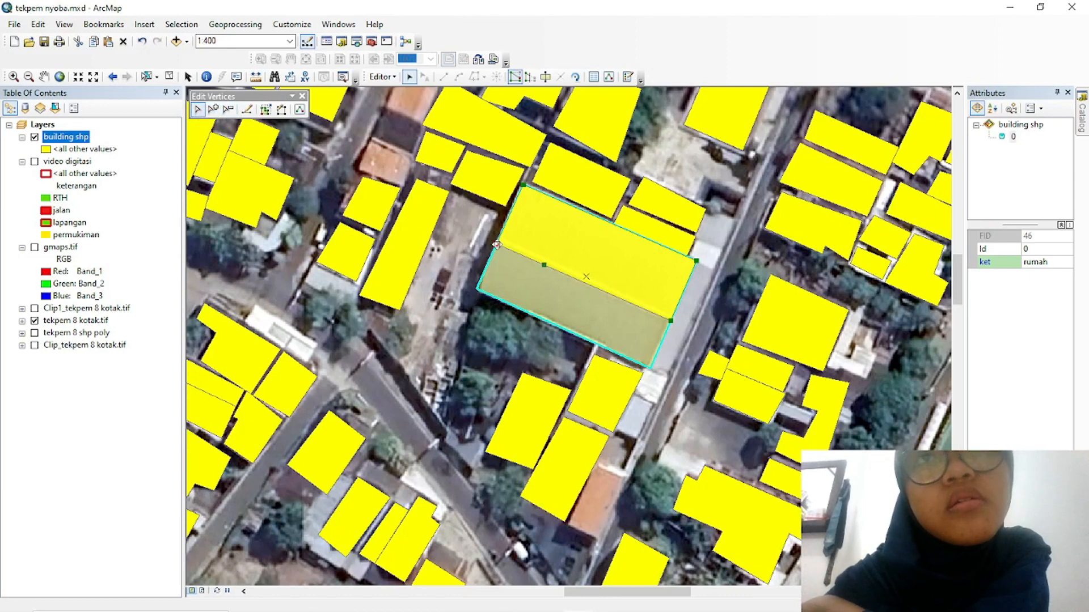
pyautogui.moveTo(497, 245); pyautogui.dragTo(476, 288)
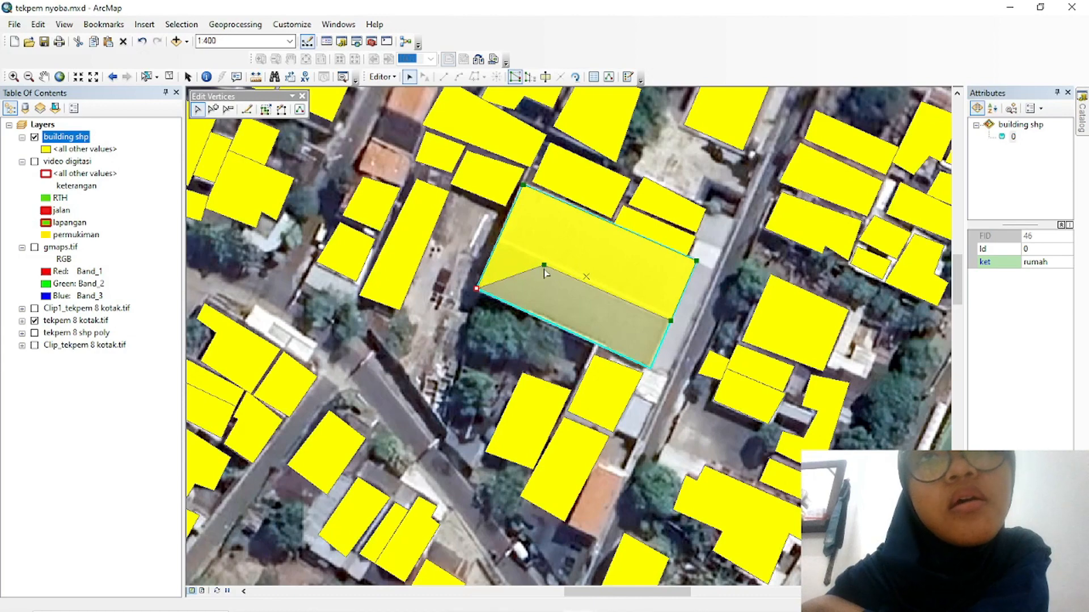
# Try to move the inserted vertex down toward the roof's southern edge, and undo the move
pyautogui.click(543, 266)
pyautogui.moveTo(544, 259); pyautogui.dragTo(533, 292)
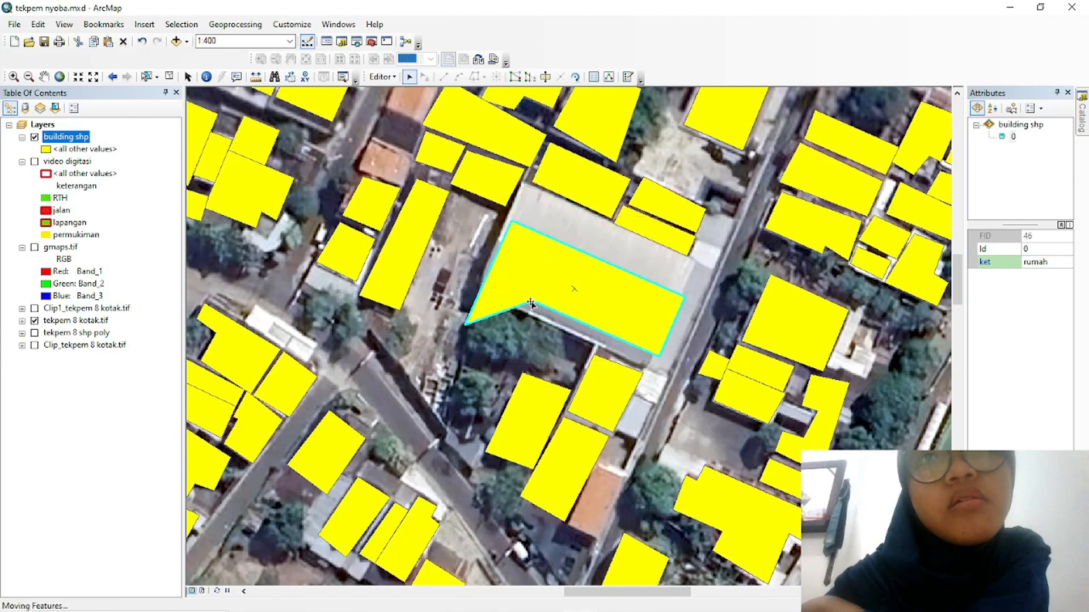
pyautogui.hotkey('ctrl', 'z')
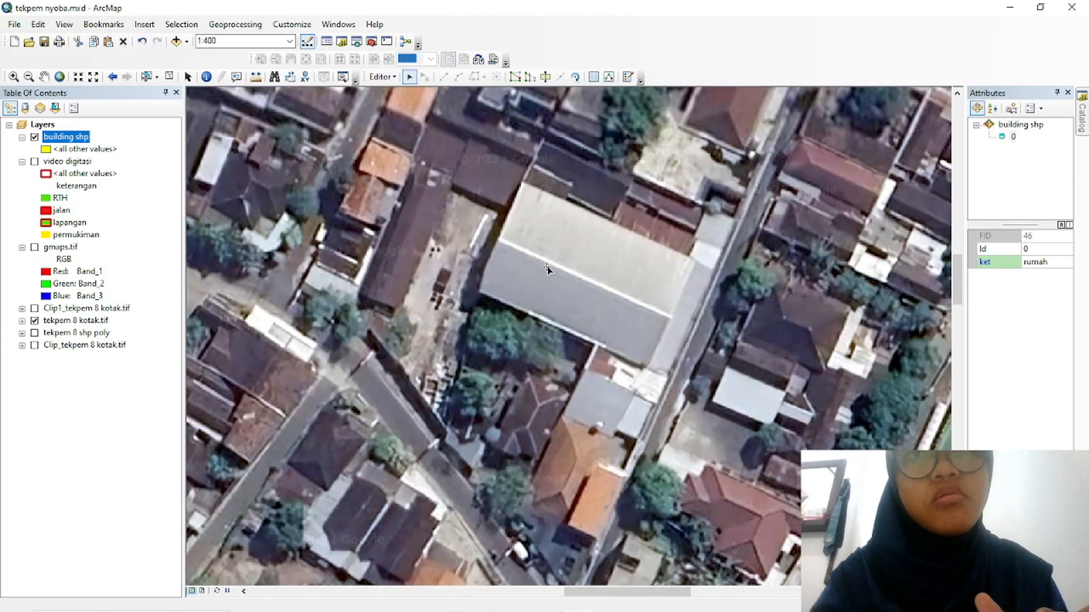
# Move the large building's inserted vertex to the roof's southern edge, add a vertex beside it, and move that one to the ridge line
pyautogui.doubleClick(548, 270)
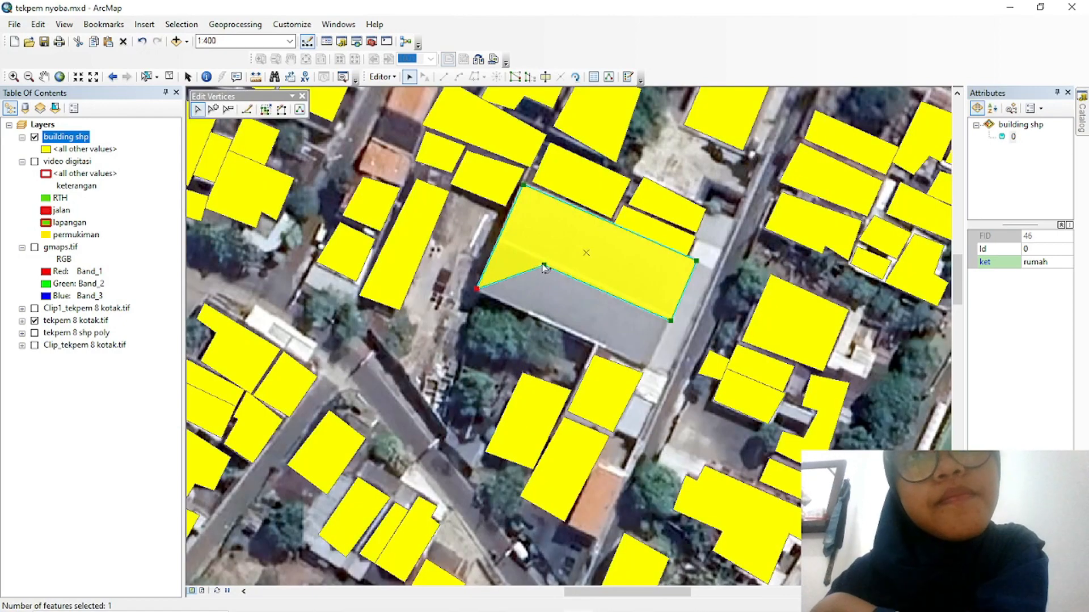
pyautogui.moveTo(543, 266); pyautogui.dragTo(523, 309)
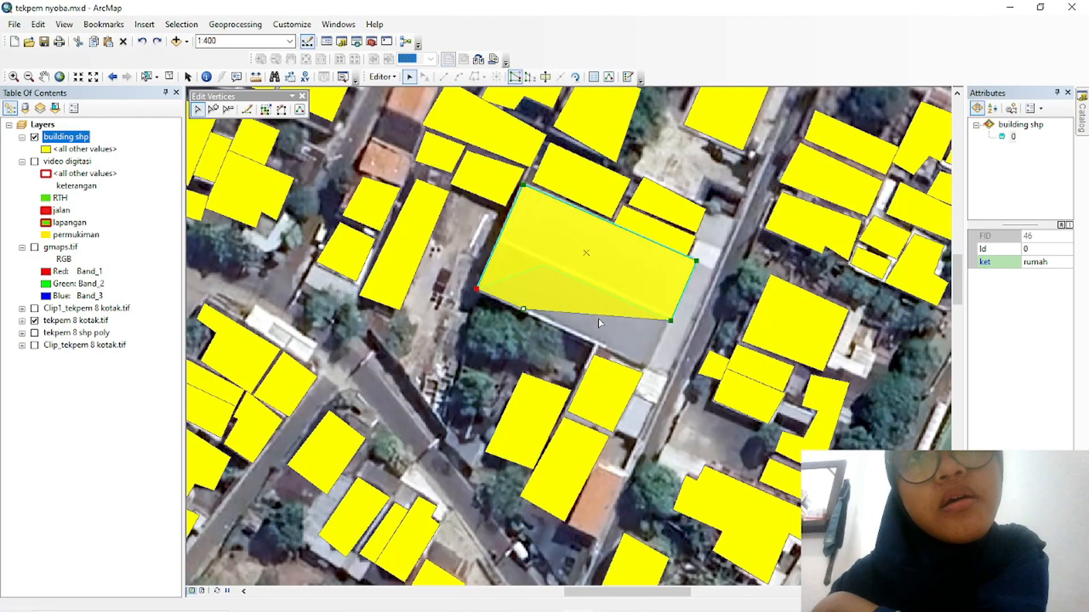
pyautogui.click(214, 110)
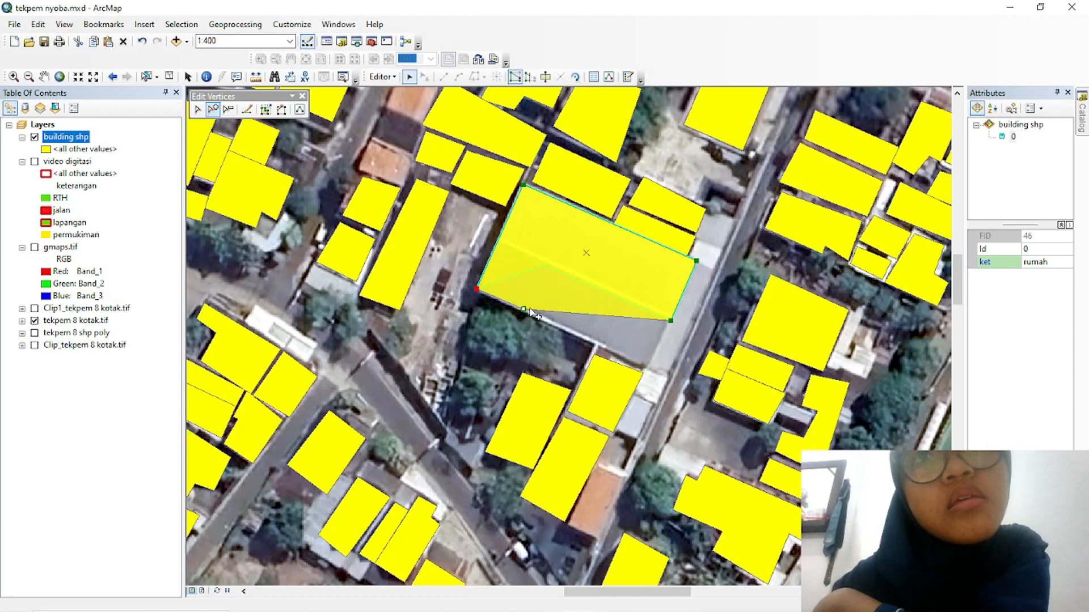
pyautogui.click(198, 109)
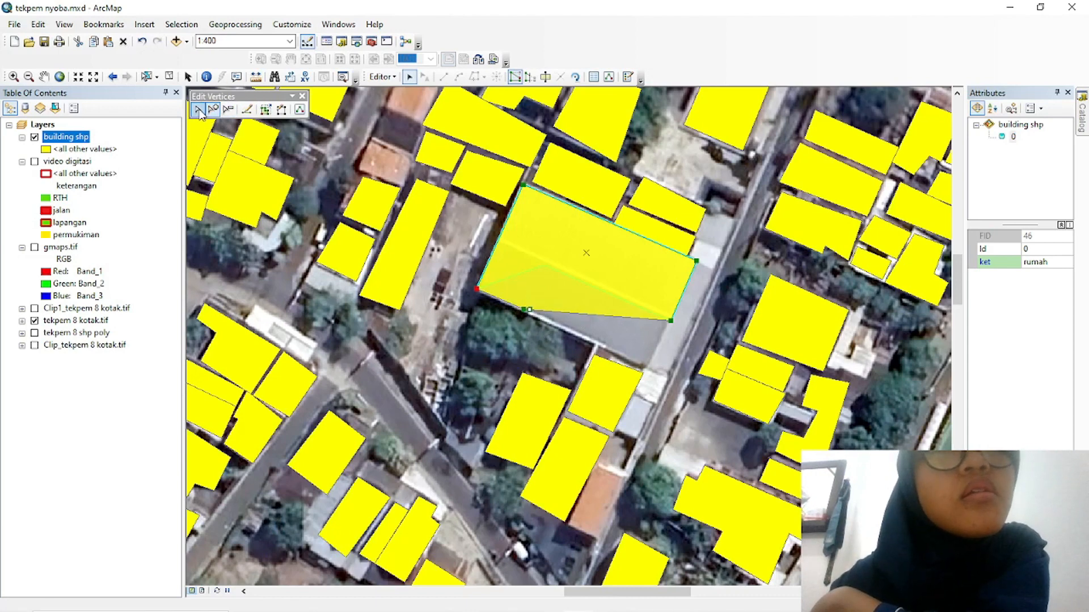
pyautogui.moveTo(530, 309); pyautogui.dragTo(543, 265)
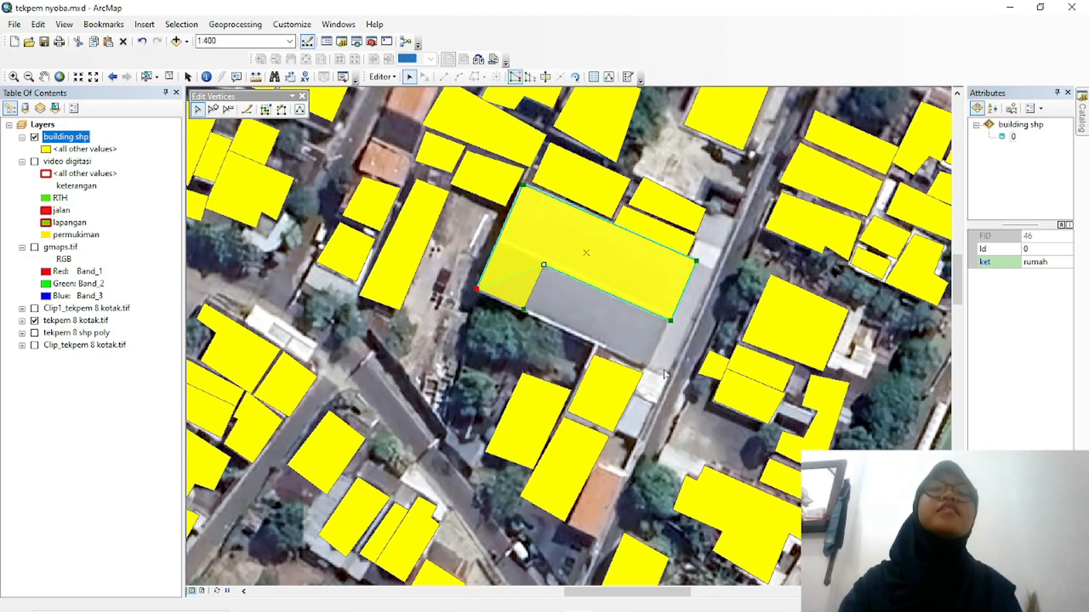
pyautogui.click(586, 301)
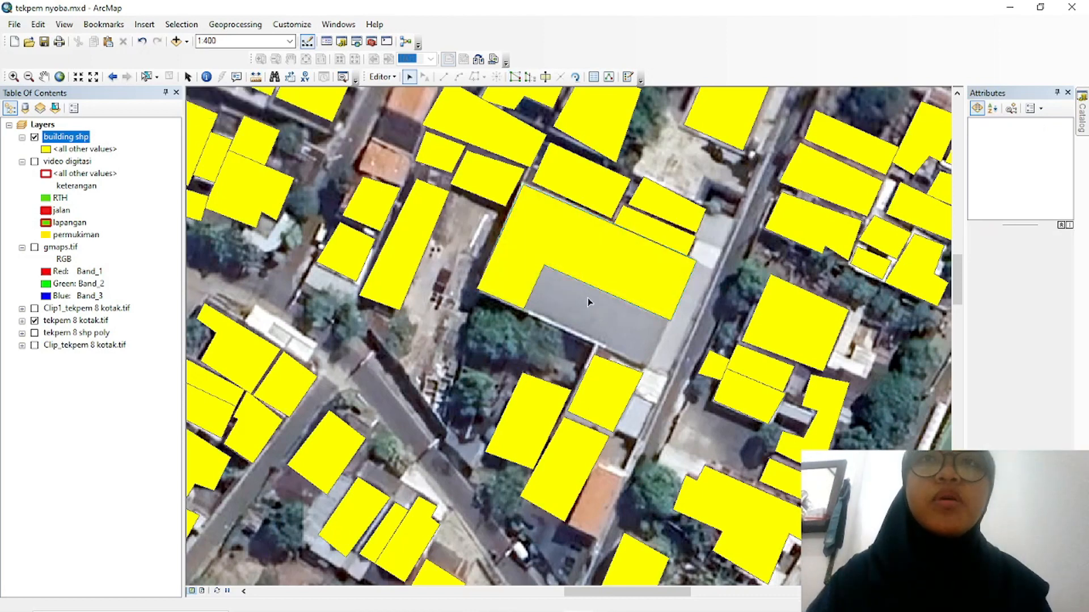
# Cut the large building's polygon in two with a straight line from its northern edge to the ridge line
pyautogui.click(562, 259)
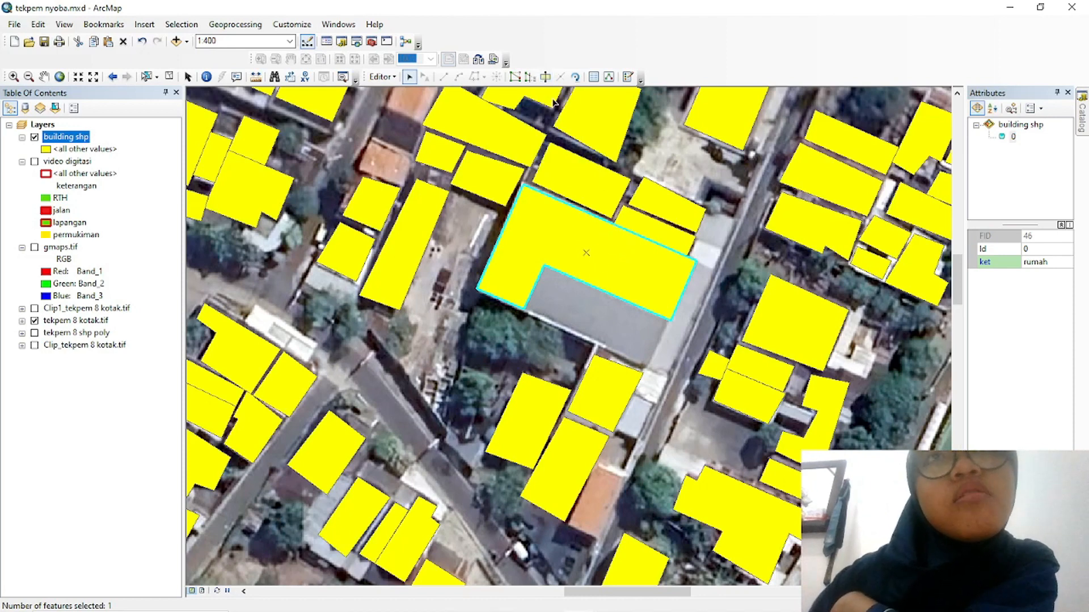
pyautogui.click(545, 77)
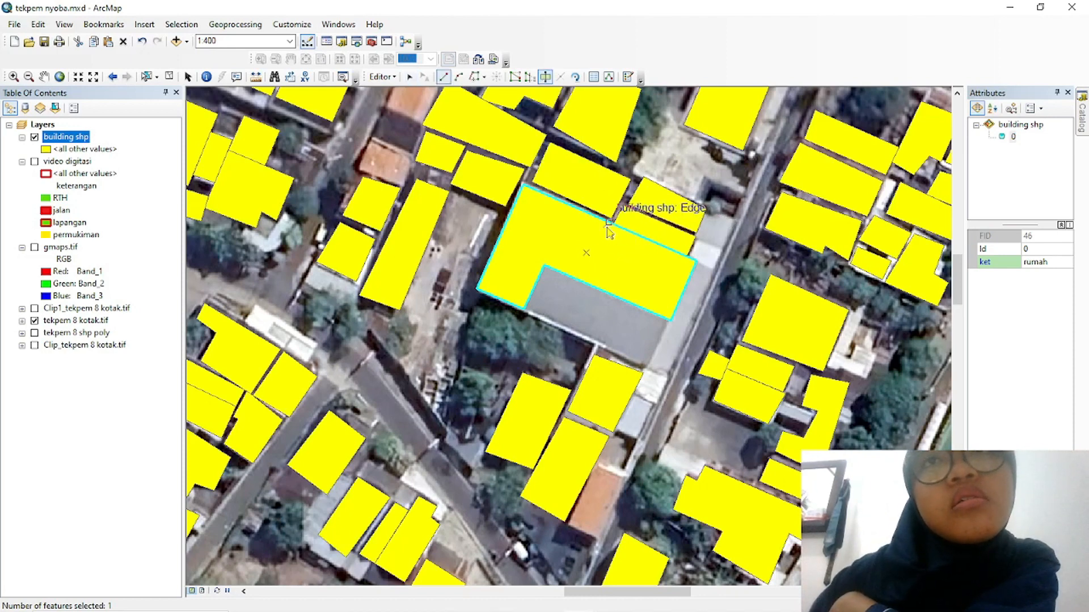
pyautogui.click(609, 223)
pyautogui.doubleClick(584, 282)
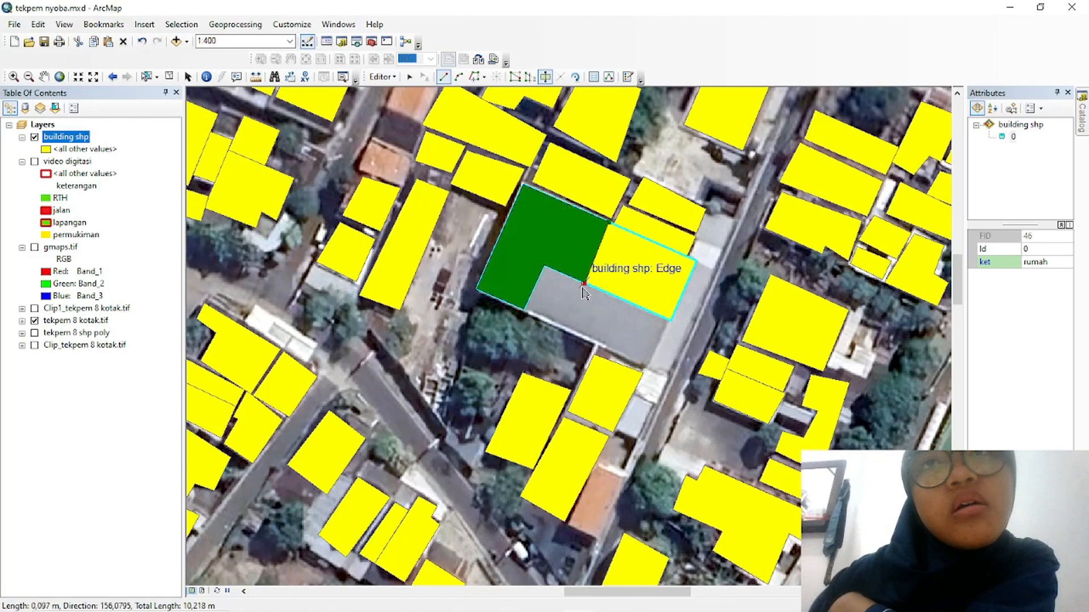
pyautogui.rightClick(627, 358)
pyautogui.click(650, 302)
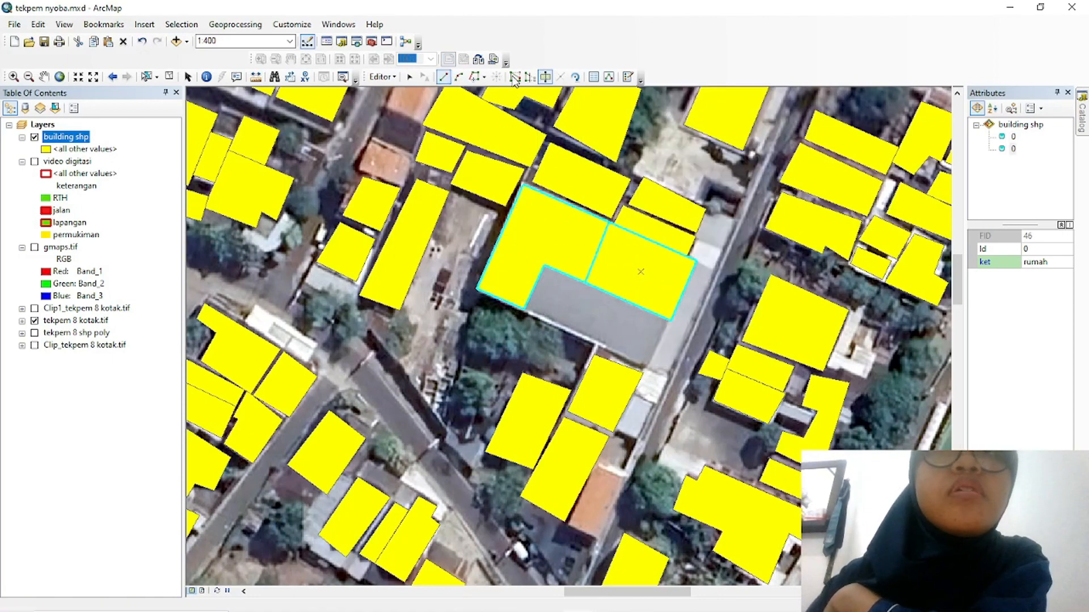
# Switch to the Untitled map and reshape the eastern polygon with straight lines, trimming its northeastern side from the northern tip and its eastern side
pyautogui.moveTo(593, 605)
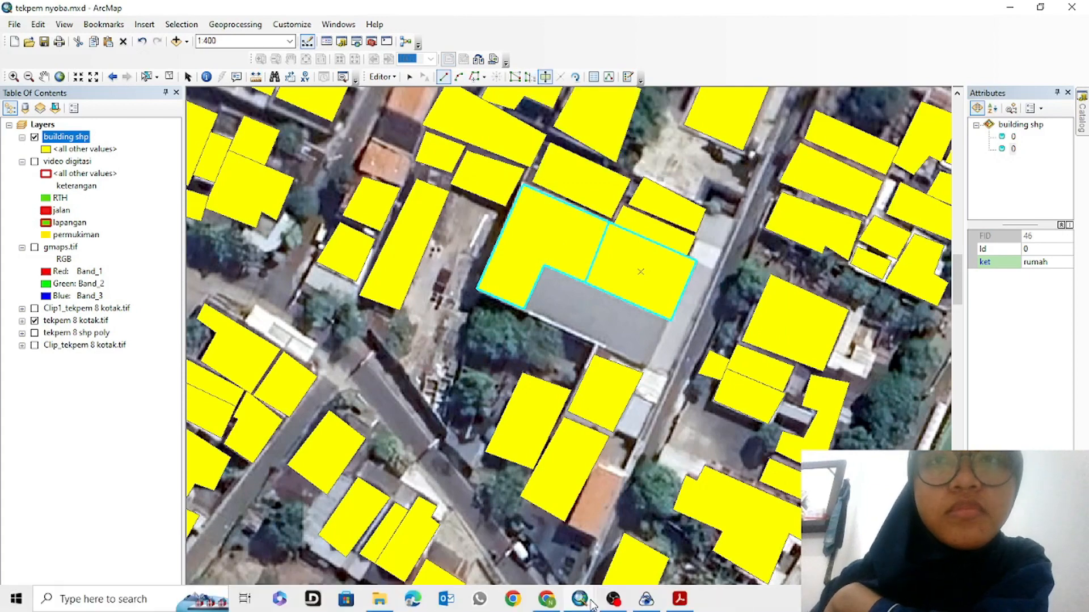
pyautogui.click(499, 533)
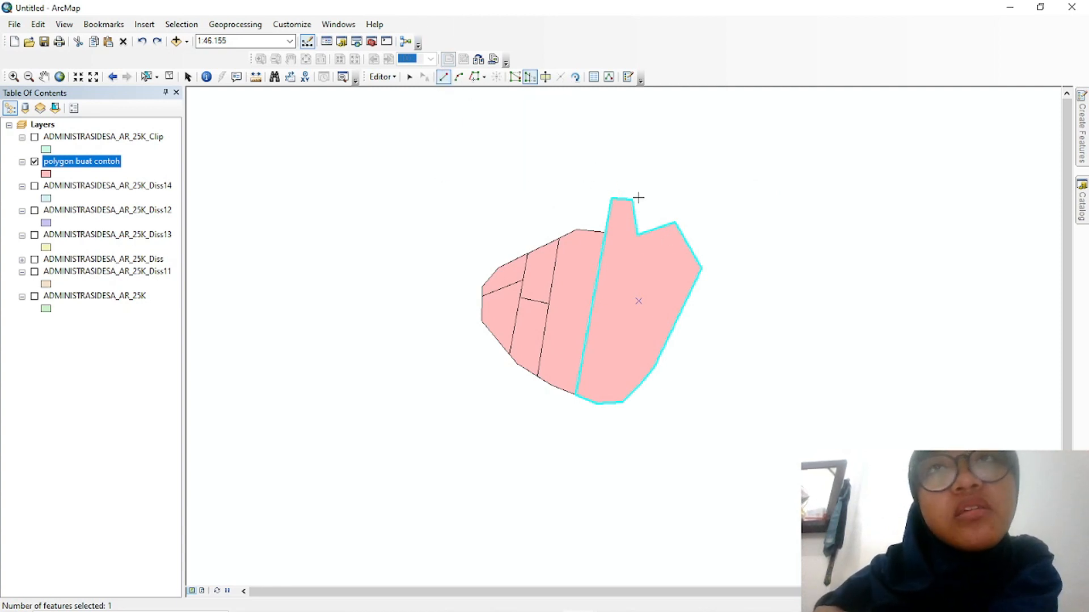
pyautogui.click(611, 198)
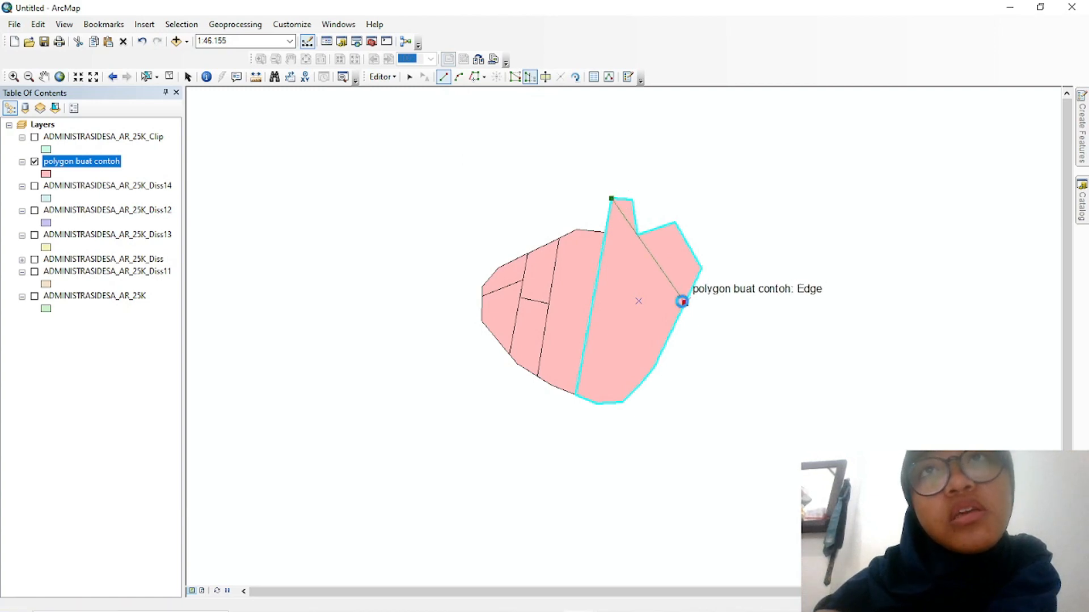
pyautogui.doubleClick(684, 302)
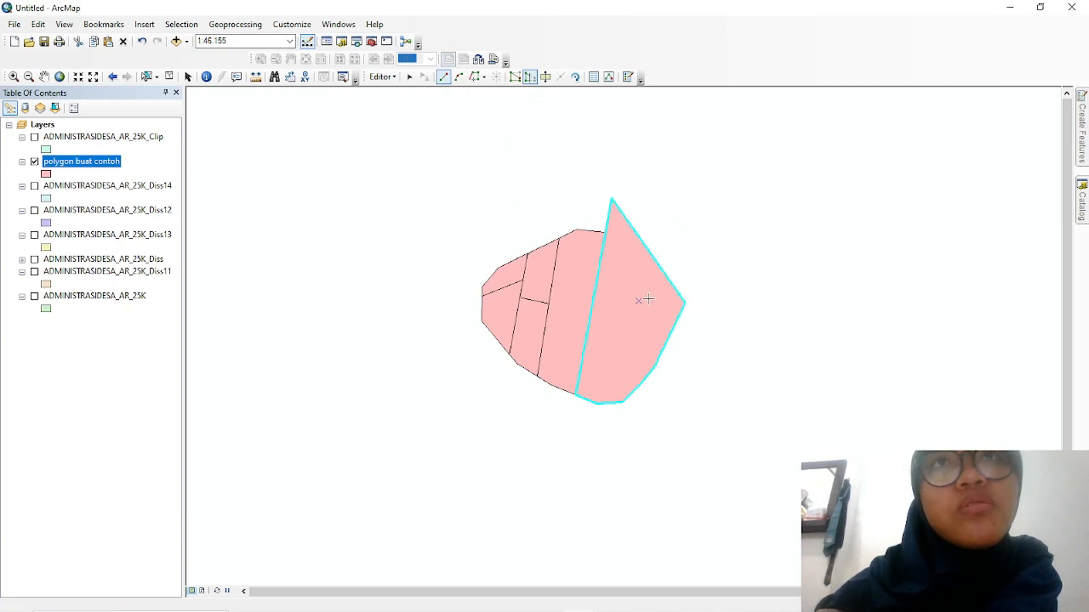
pyautogui.click(665, 273)
pyautogui.doubleClick(649, 373)
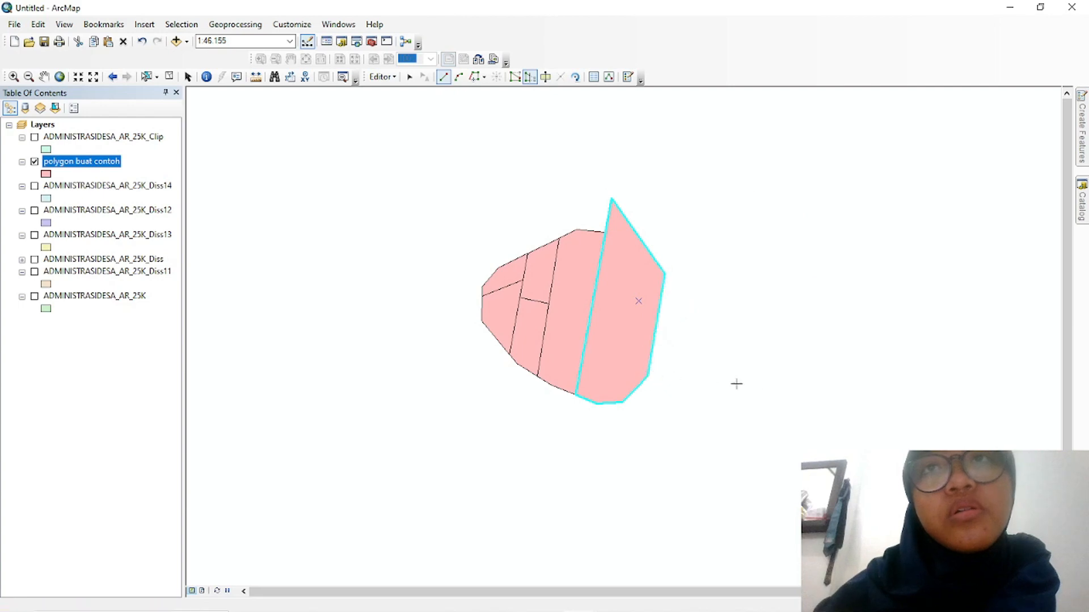
# Try to trim the northern tip with a diagonal reshape line to the eastern polygon's western edge, and undo the change
pyautogui.click(639, 237)
pyautogui.doubleClick(590, 312)
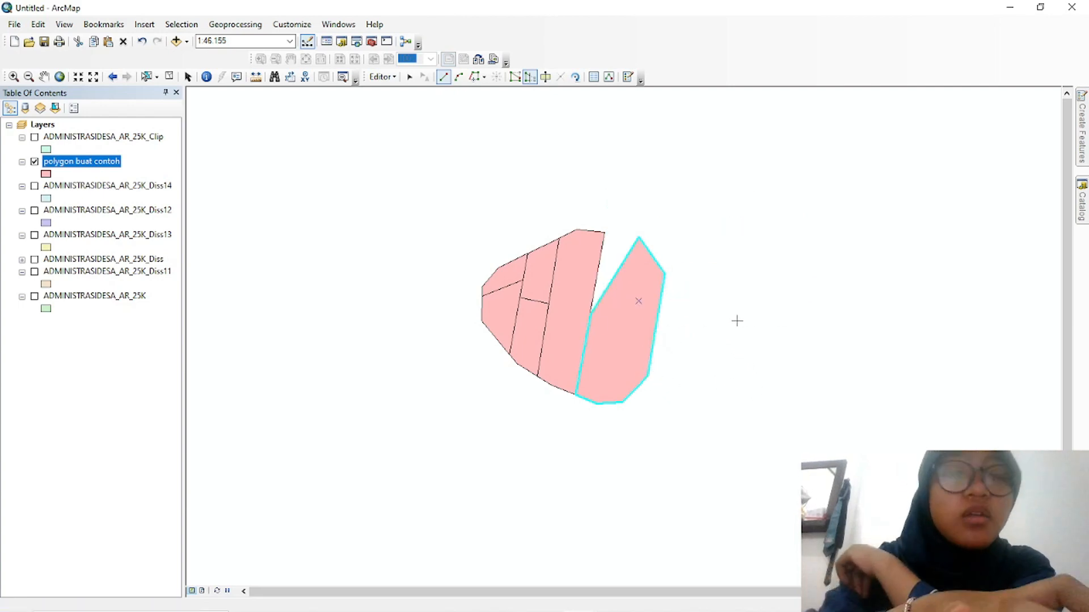
pyautogui.hotkey('ctrl', 'z')
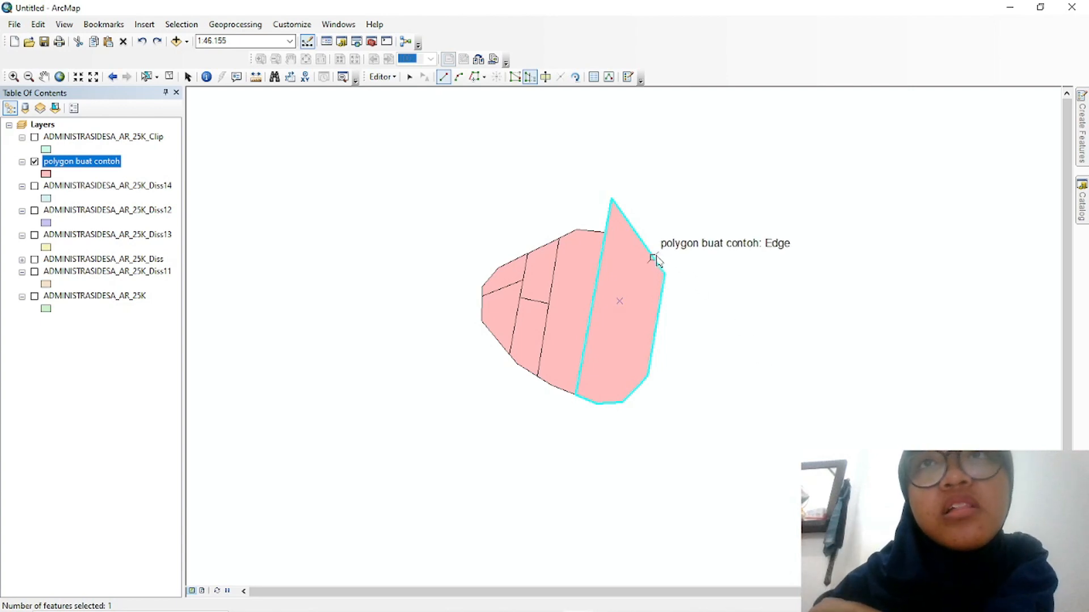
# Reshape the eastern polygon by trimming off its northern tip, and trim its western side with a straight line to its southwestern corner
pyautogui.click(636, 232)
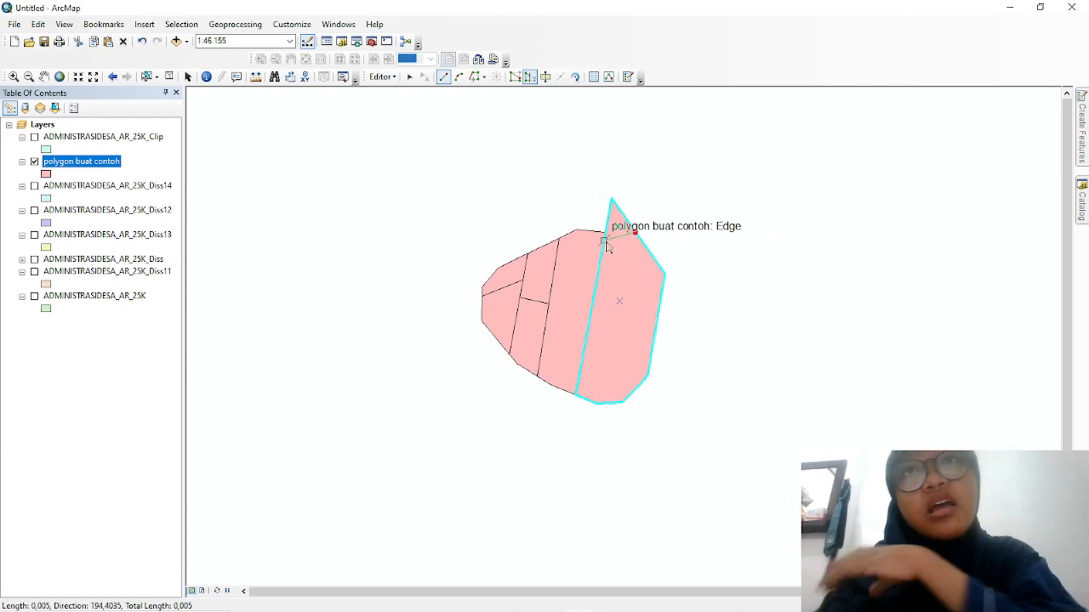
pyautogui.click(604, 239)
pyautogui.doubleClick(604, 239)
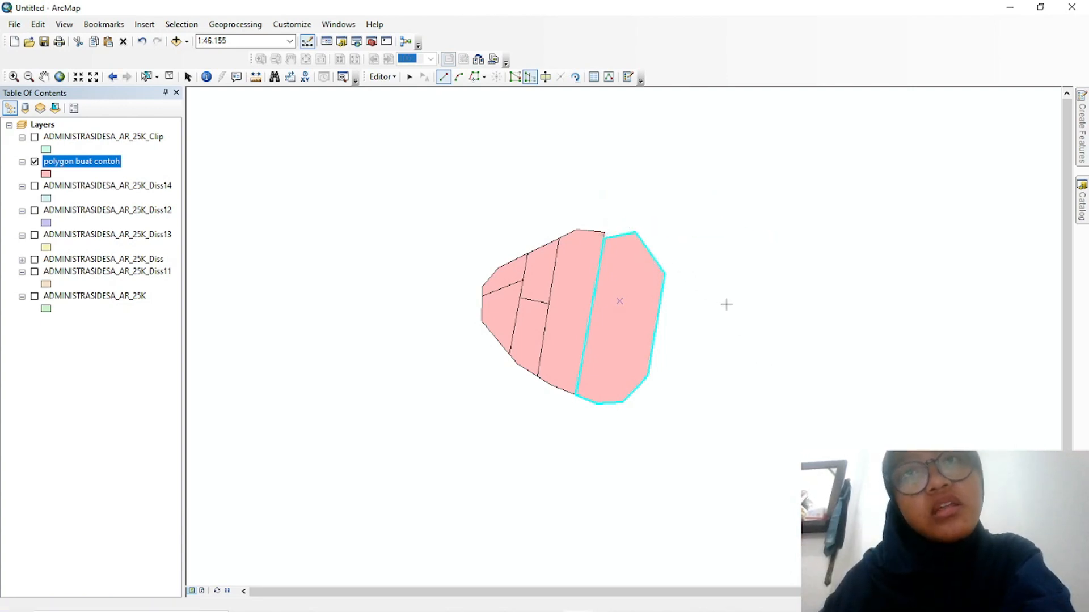
pyautogui.click(644, 244)
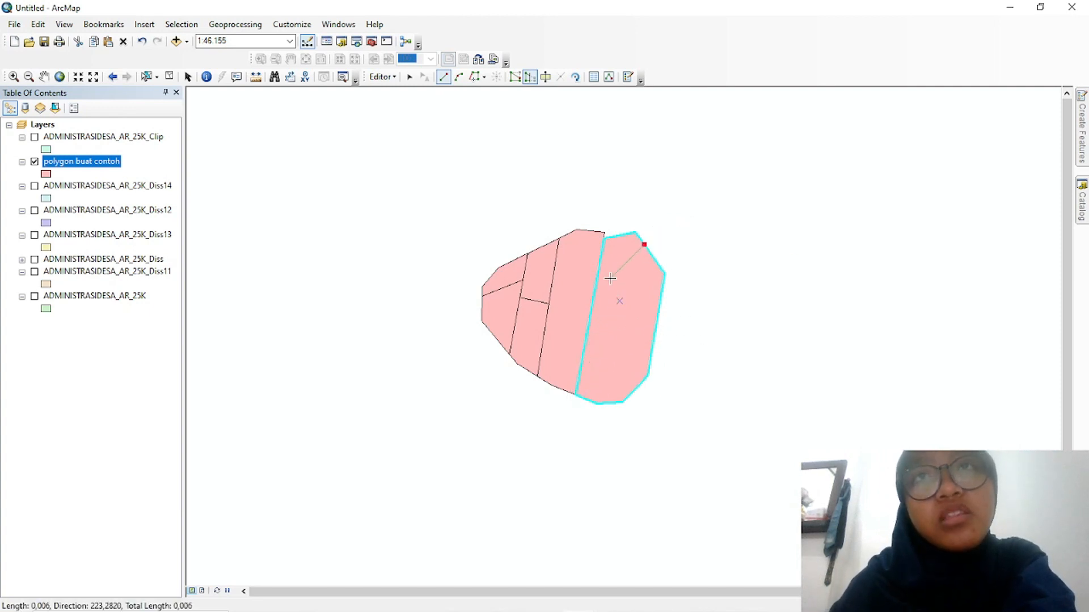
pyautogui.click(576, 395)
pyautogui.click(577, 396)
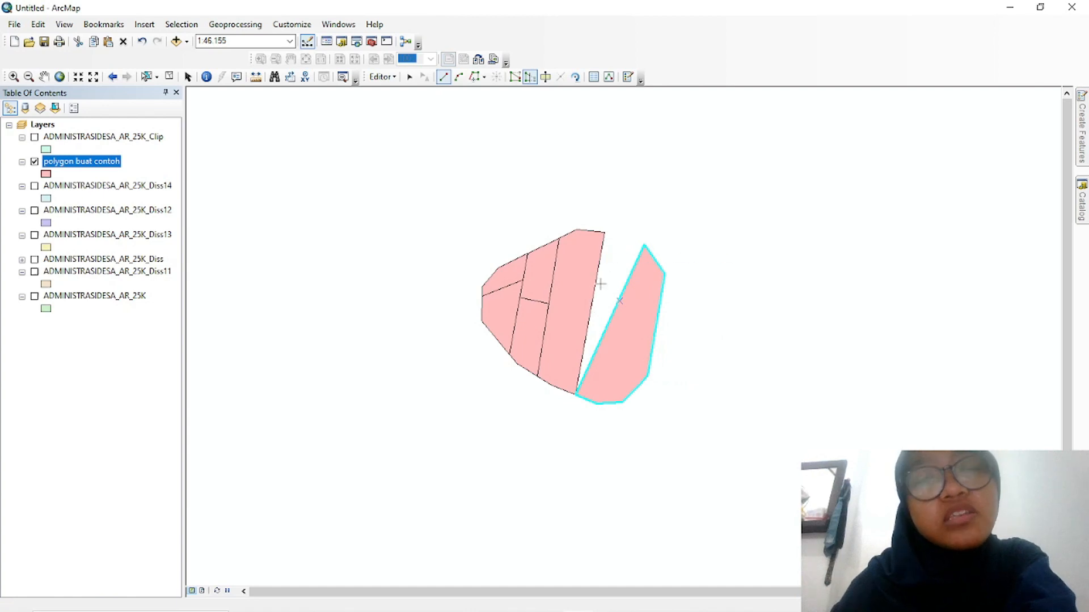
# Reshape the eastern polygon with arc segments so that its western side curves inward like a crescent
pyautogui.click(459, 78)
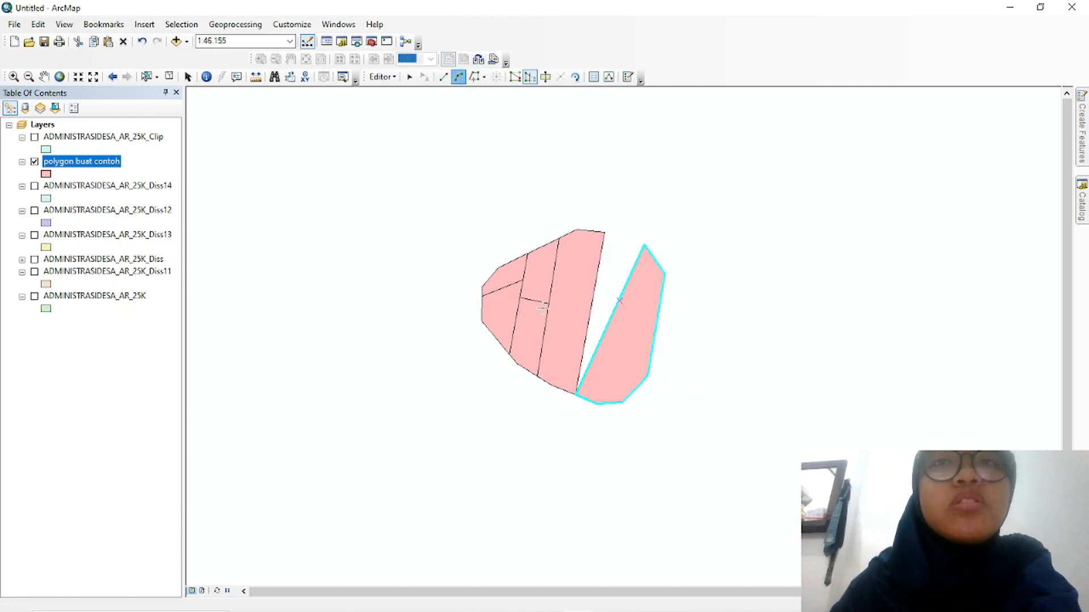
pyautogui.click(634, 268)
pyautogui.click(647, 375)
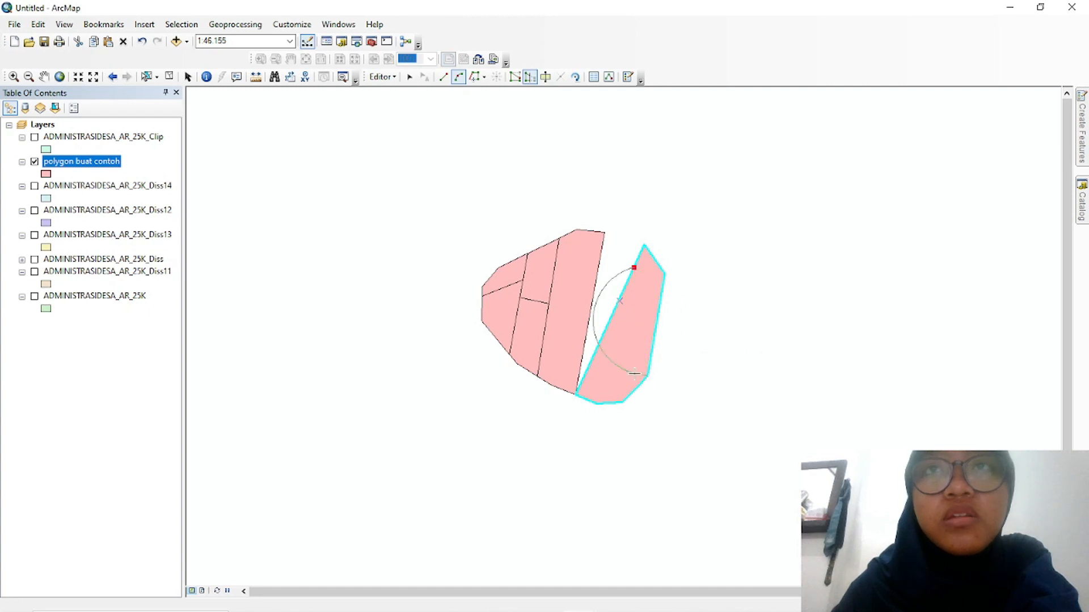
pyautogui.doubleClick(651, 304)
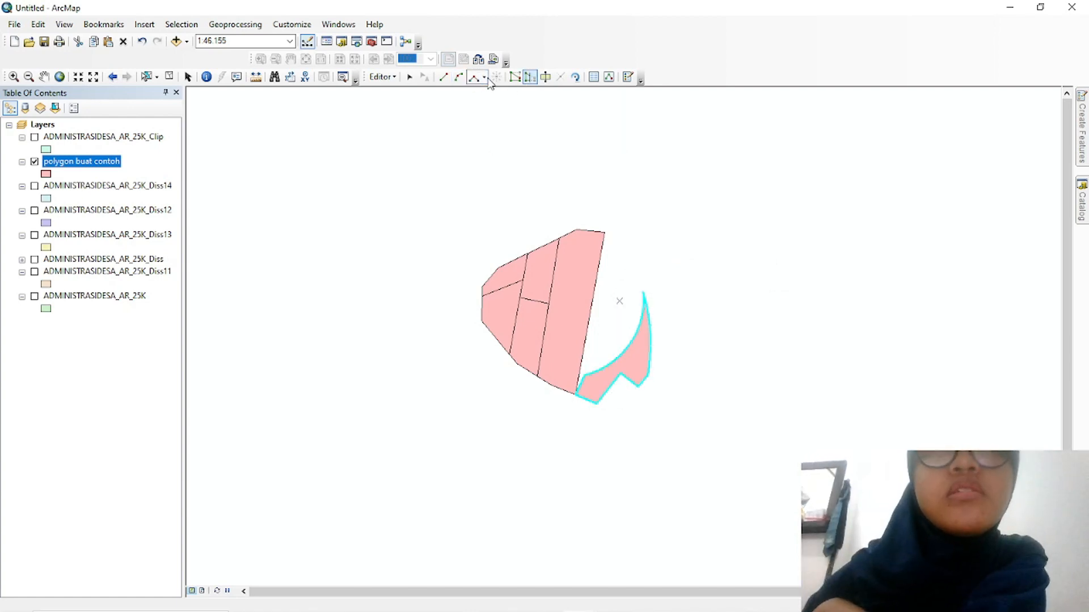
# Select the tall polygon west of the crescent and reshape its northern end to a peak using the Right Angle construction method
pyautogui.click(482, 79)
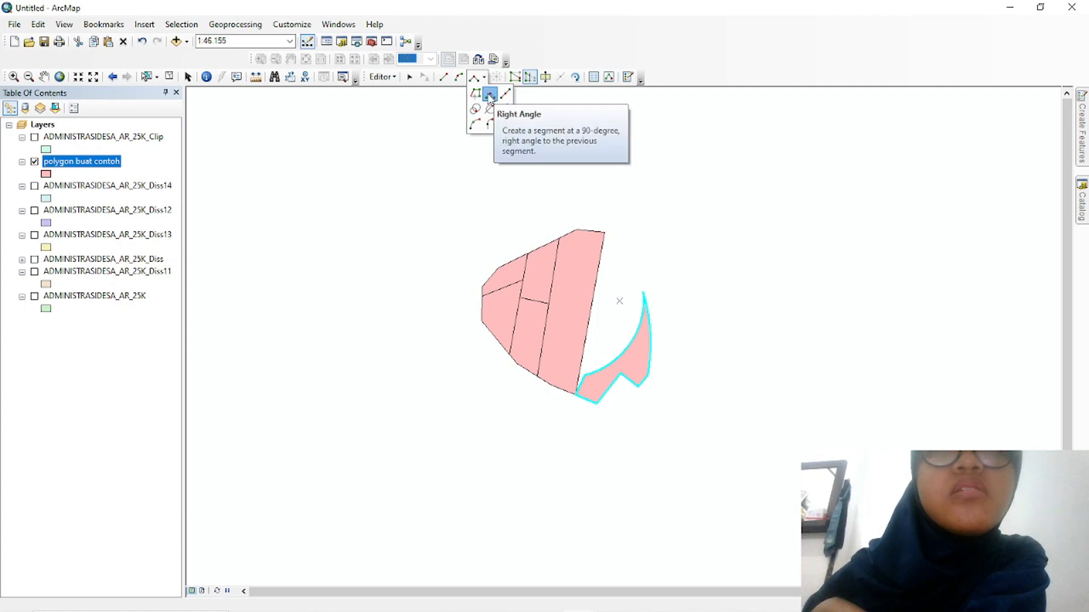
pyautogui.click(489, 95)
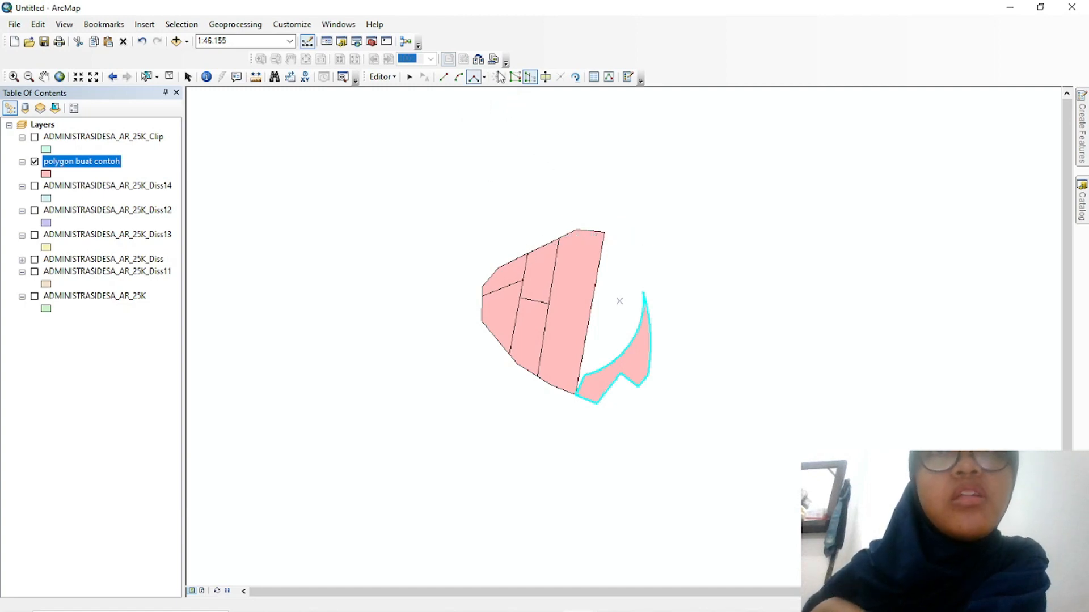
pyautogui.click(147, 77)
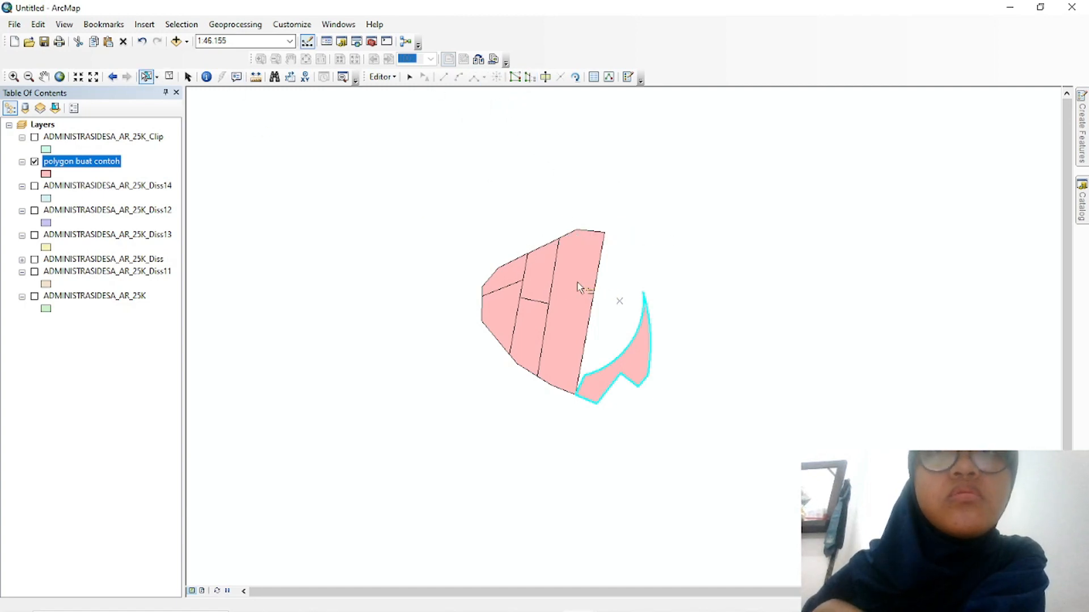
pyautogui.click(579, 286)
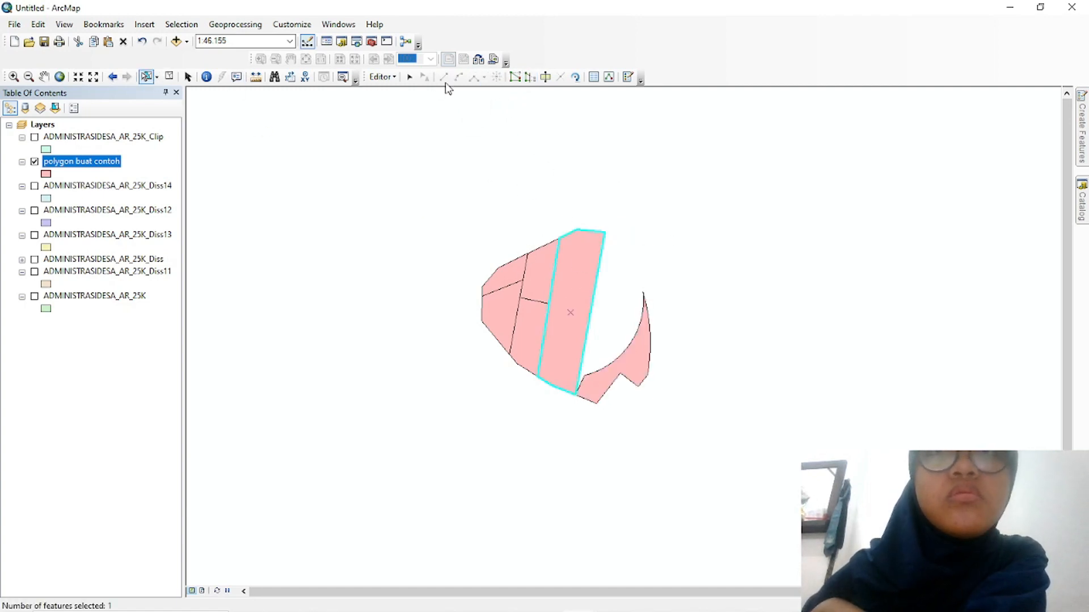
pyautogui.click(530, 78)
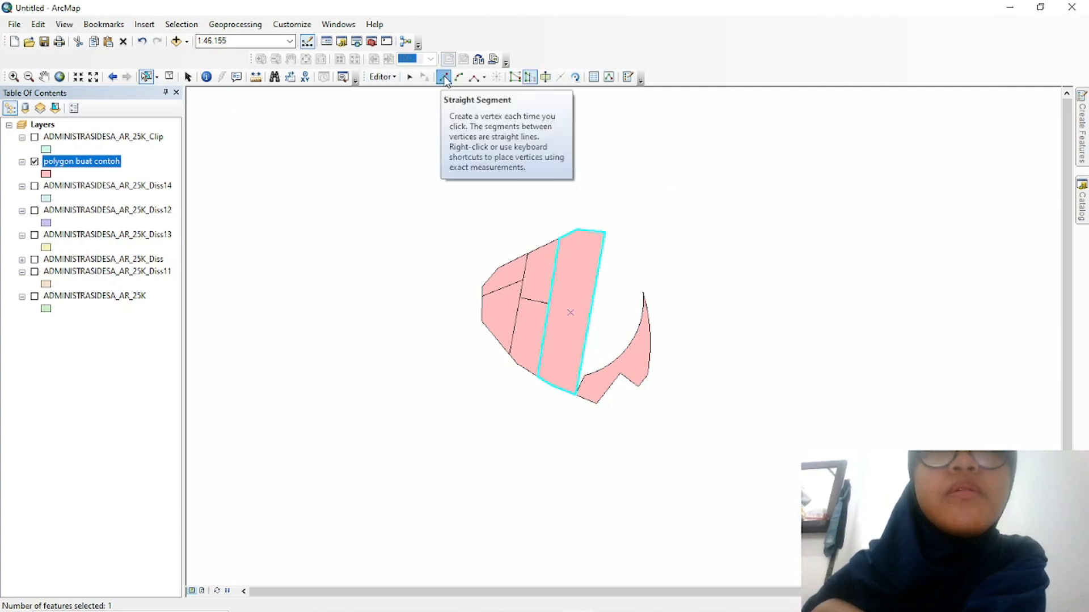
pyautogui.click(475, 77)
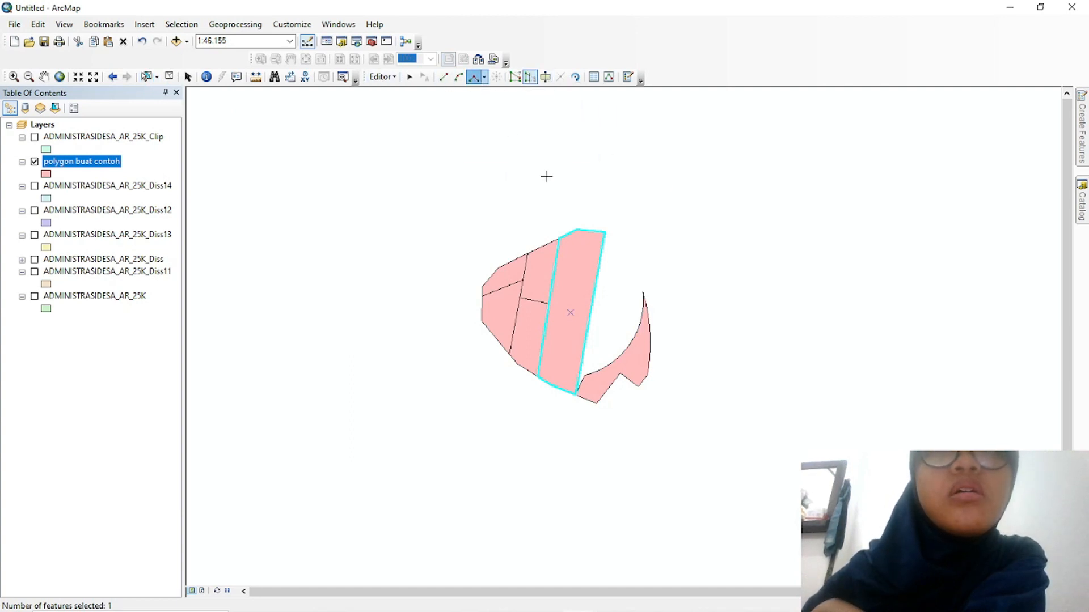
pyautogui.click(550, 293)
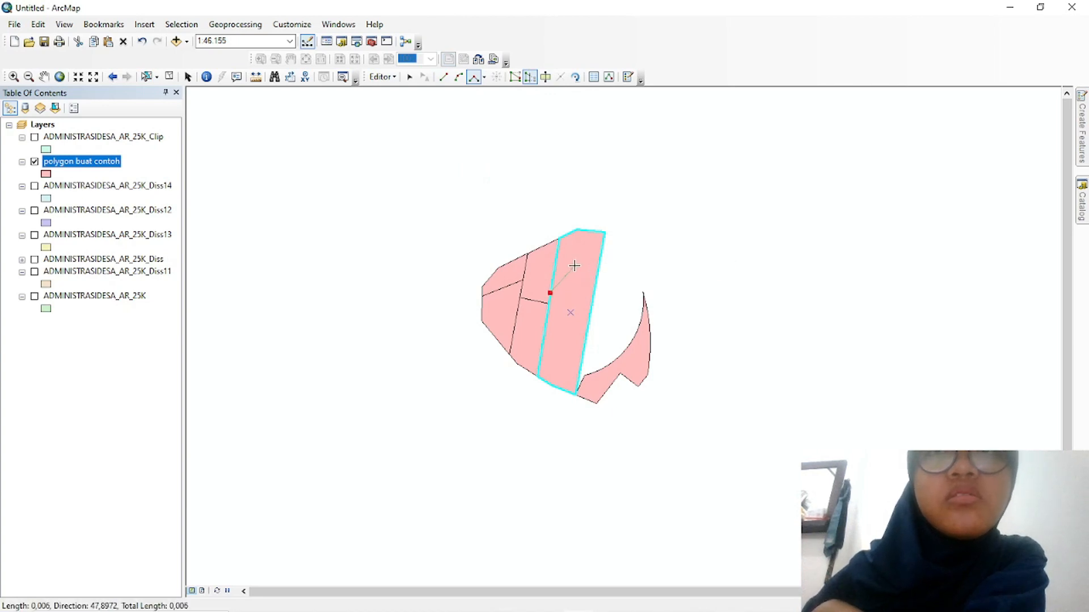
pyautogui.click(574, 266)
pyautogui.doubleClick(594, 290)
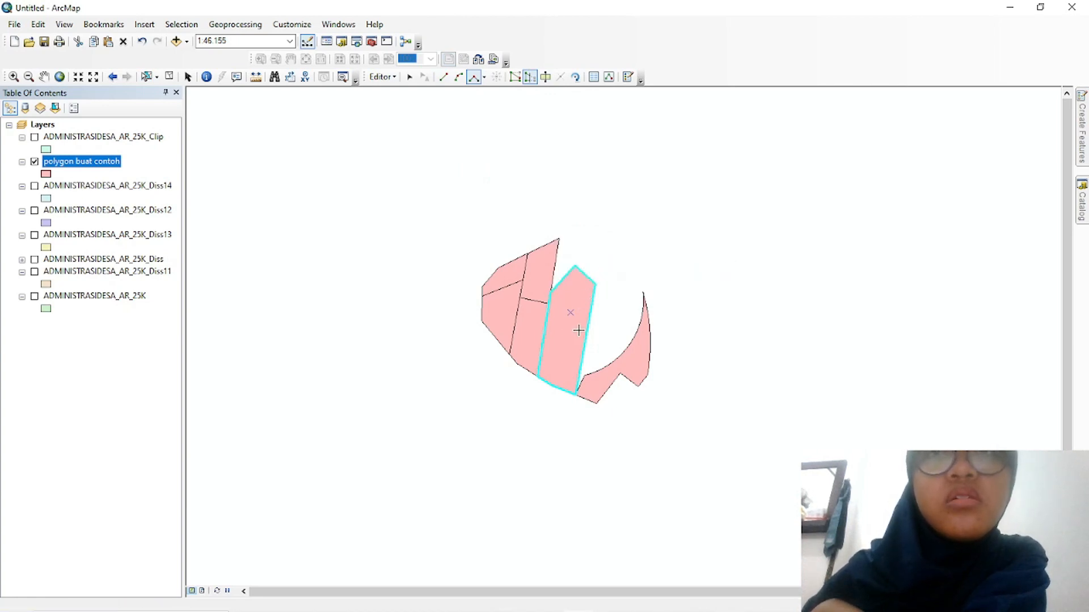
# Try to reshape the selected polygon with a right-angled sketch drawn in the empty area northeast of it
pyautogui.click(748, 163)
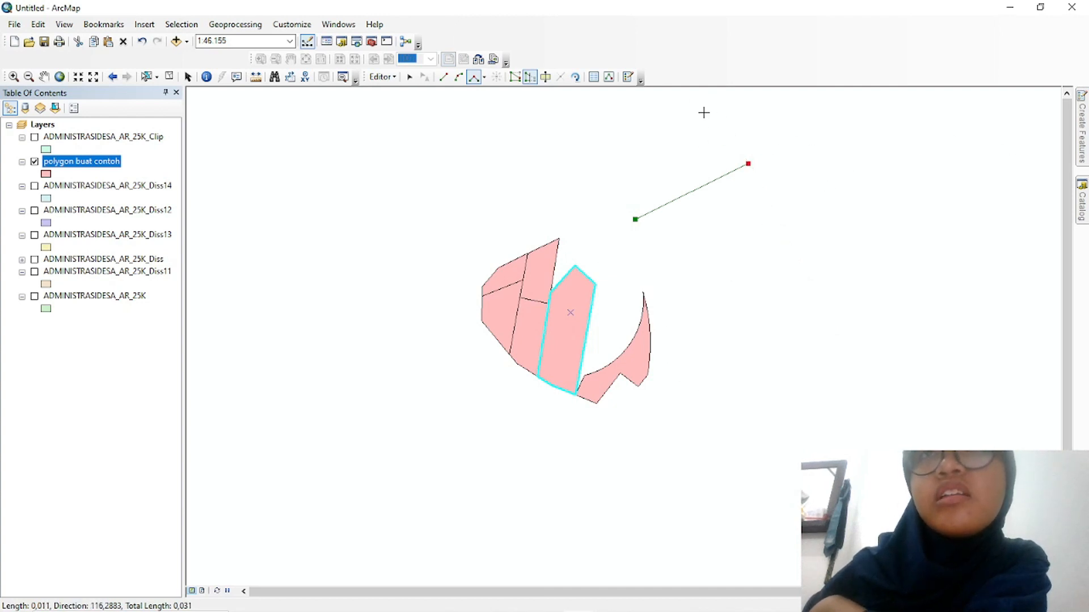
pyautogui.click(784, 236)
pyautogui.doubleClick(786, 244)
pyautogui.click(622, 271)
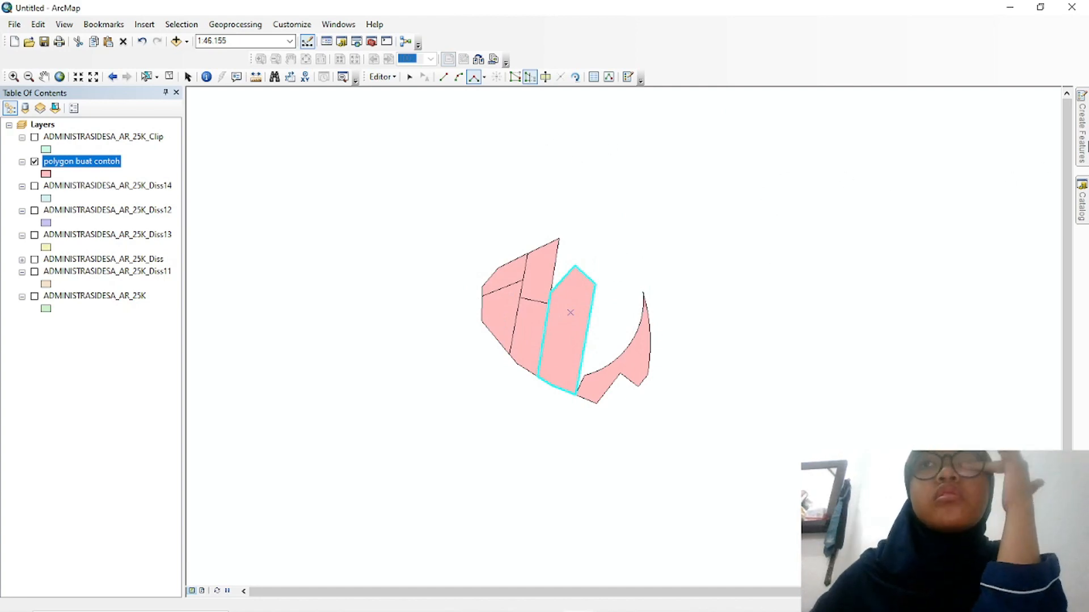
# Create a small right-angled triangle in the polygon buat contoh layer just north of the existing polygons using the Right Angle construction method
pyautogui.click(1086, 142)
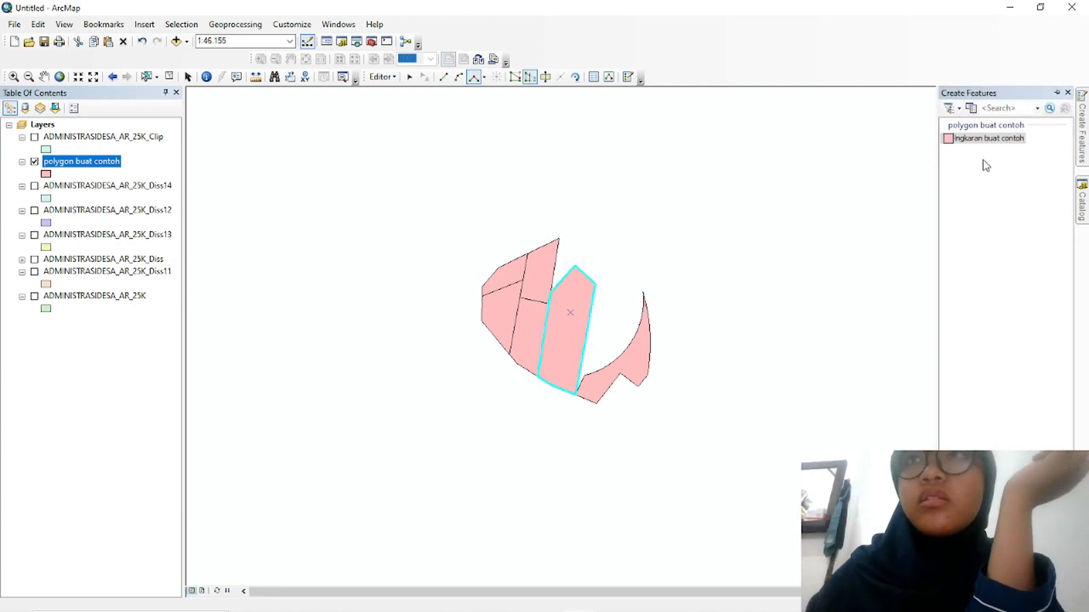
pyautogui.click(990, 138)
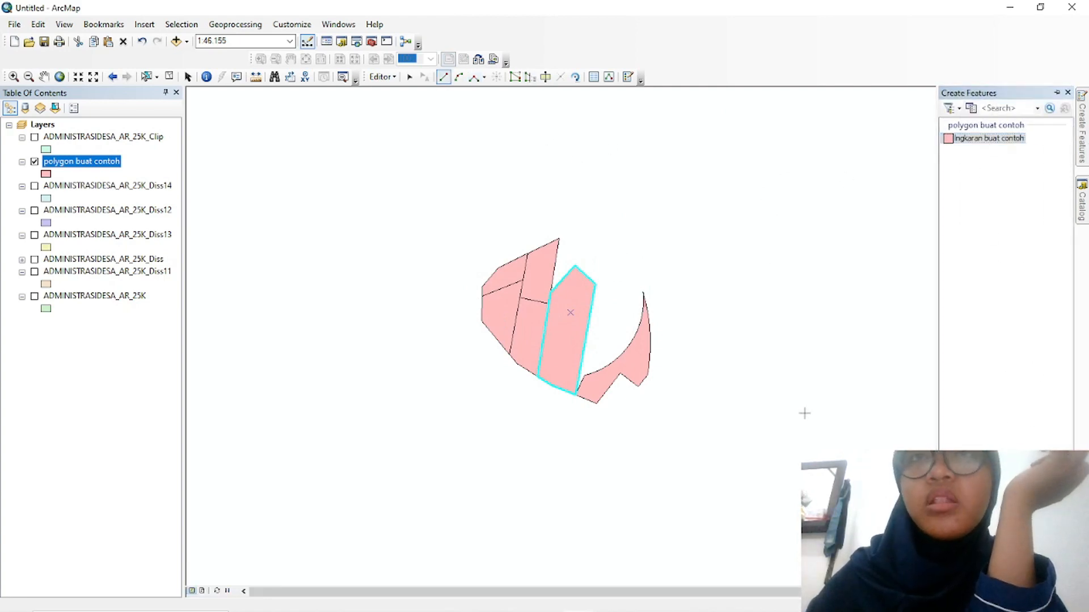
pyautogui.click(474, 77)
pyautogui.click(459, 196)
pyautogui.click(534, 180)
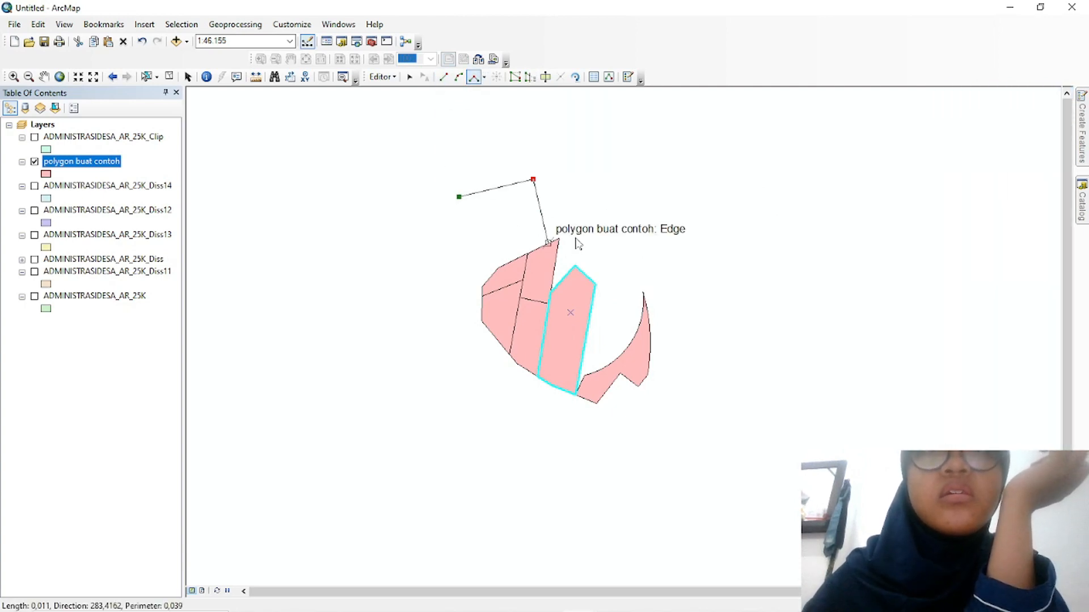
pyautogui.doubleClick(541, 215)
# Add two larger triangles east and northeast of the crescent with the Right Angle construction method
pyautogui.click(679, 243)
pyautogui.click(801, 261)
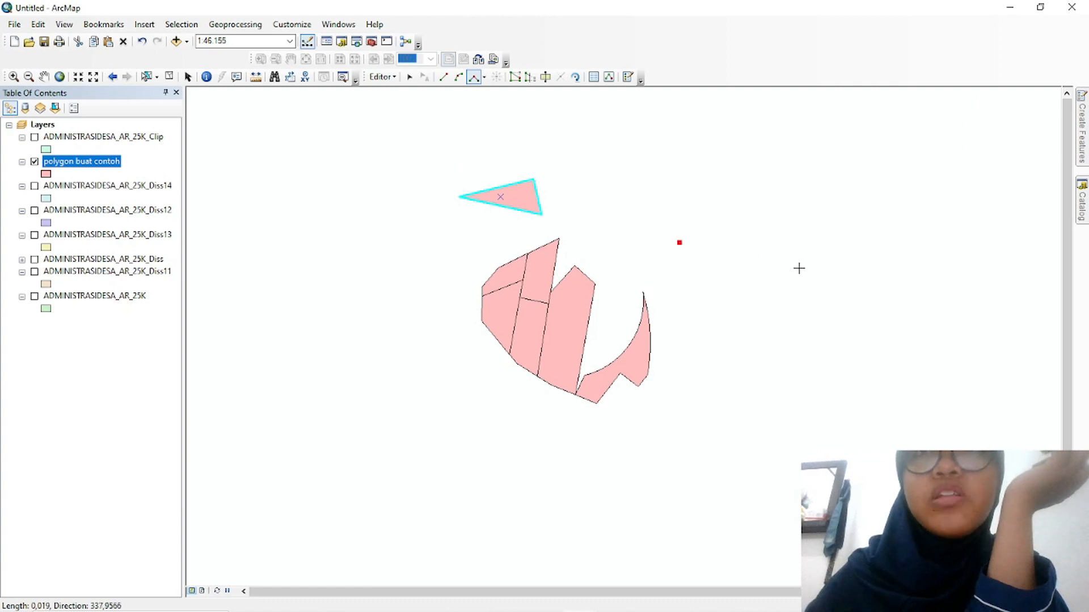
pyautogui.doubleClick(758, 386)
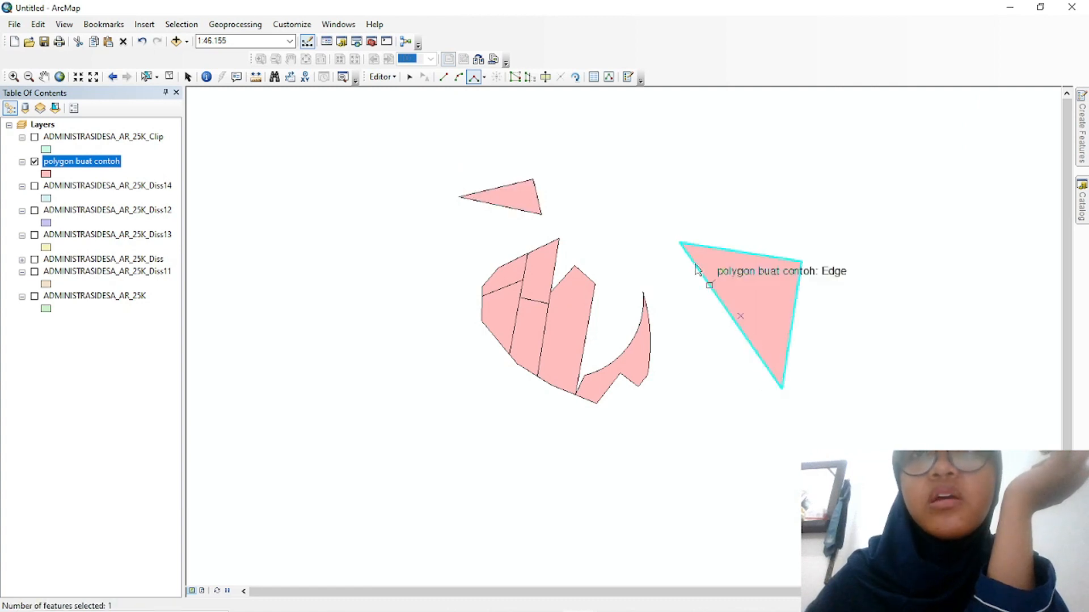
pyautogui.click(474, 78)
pyautogui.click(667, 158)
pyautogui.click(933, 140)
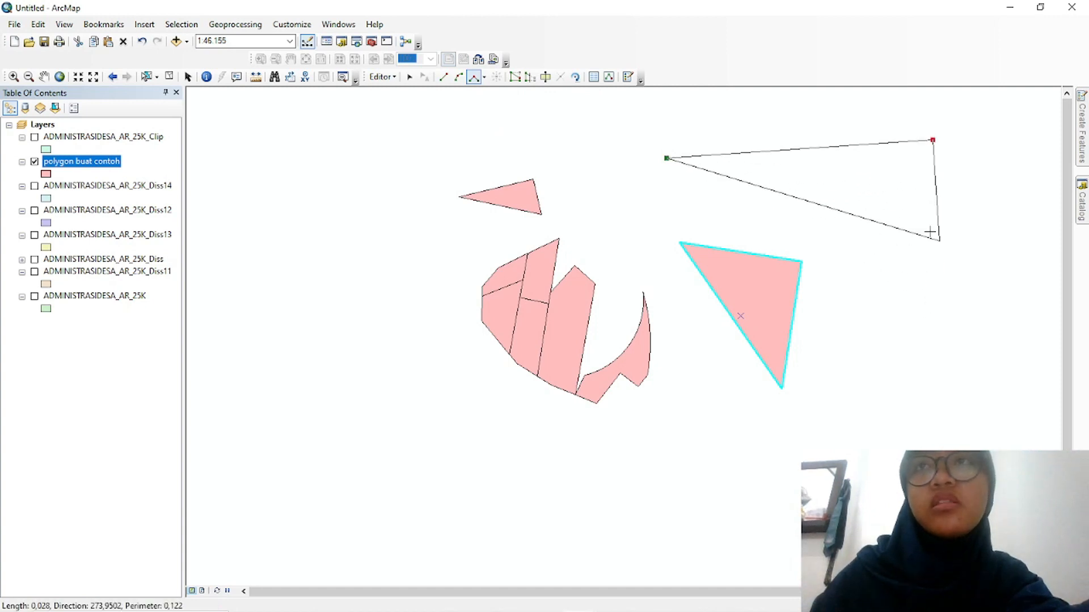
pyautogui.doubleClick(934, 330)
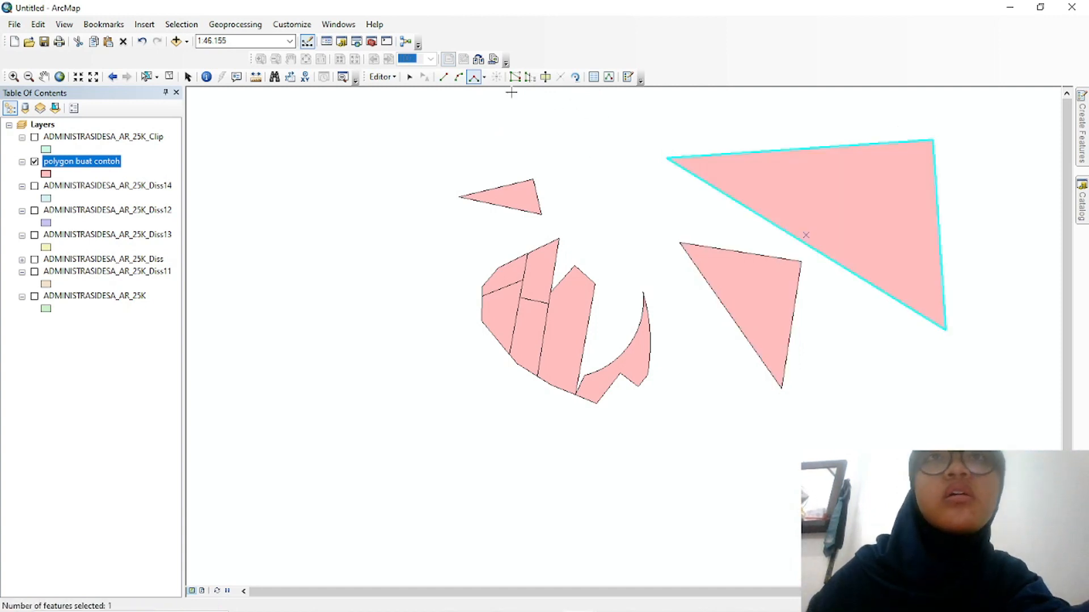
# Draw a long, narrow four-cornered polygon across the northern part of the polygon group into the large triangle using the Midpoint method
pyautogui.click(484, 78)
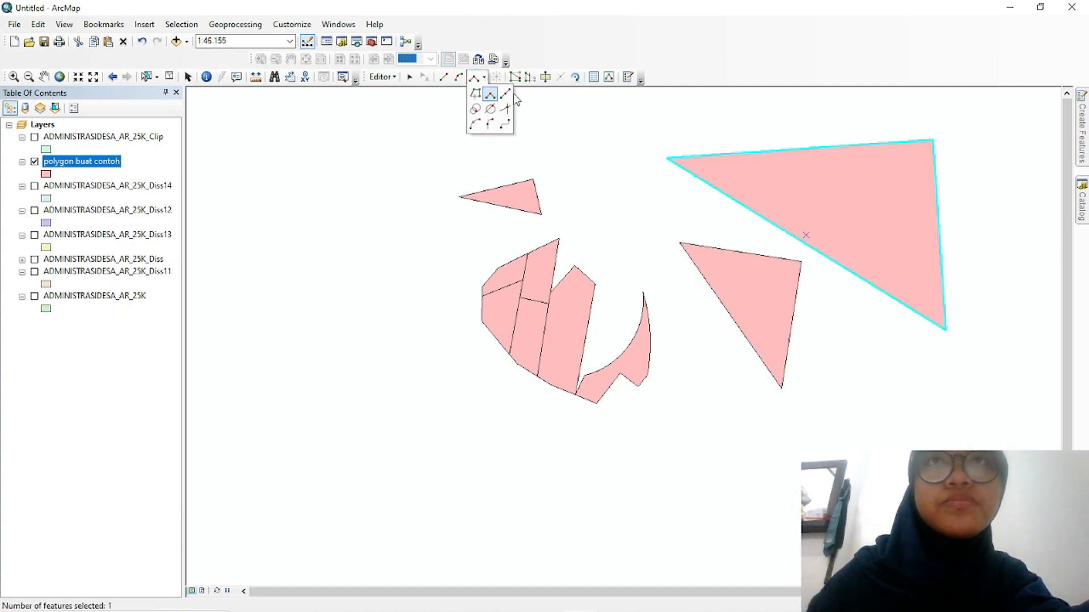
pyautogui.click(506, 95)
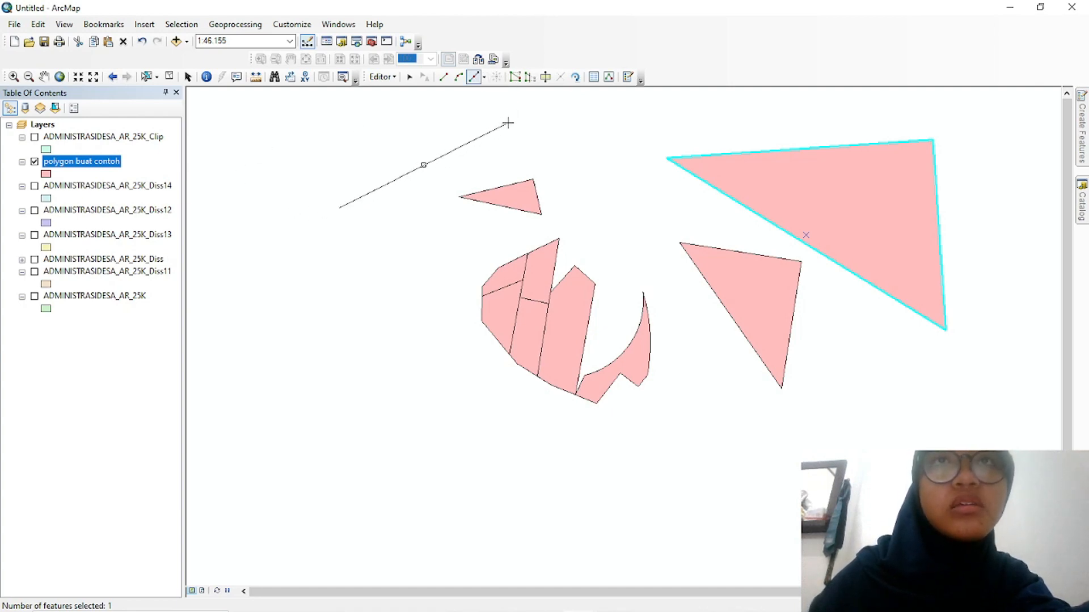
pyautogui.click(394, 350)
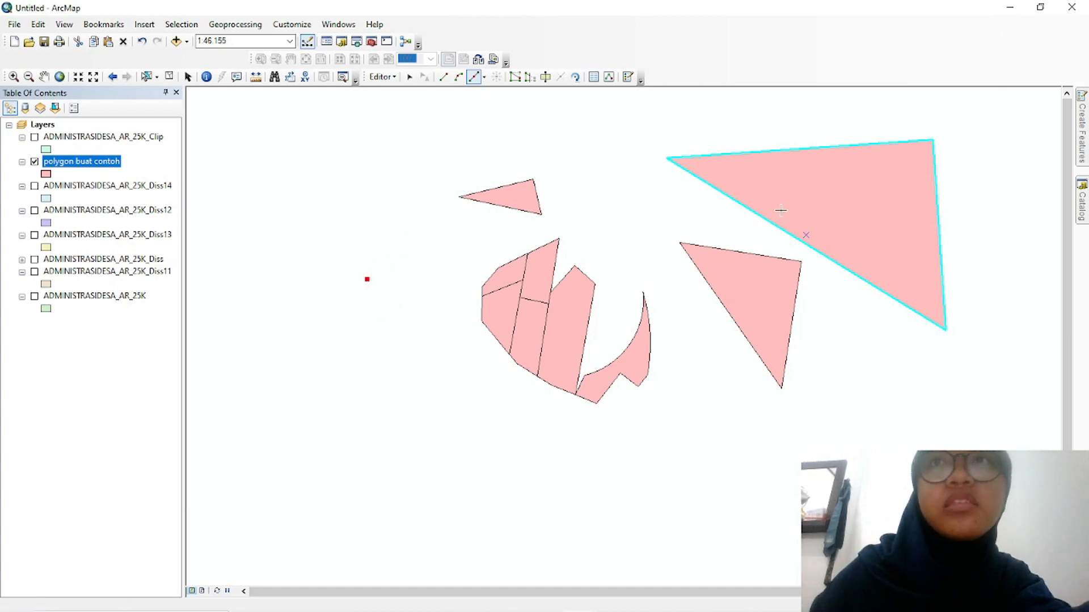
pyautogui.click(796, 183)
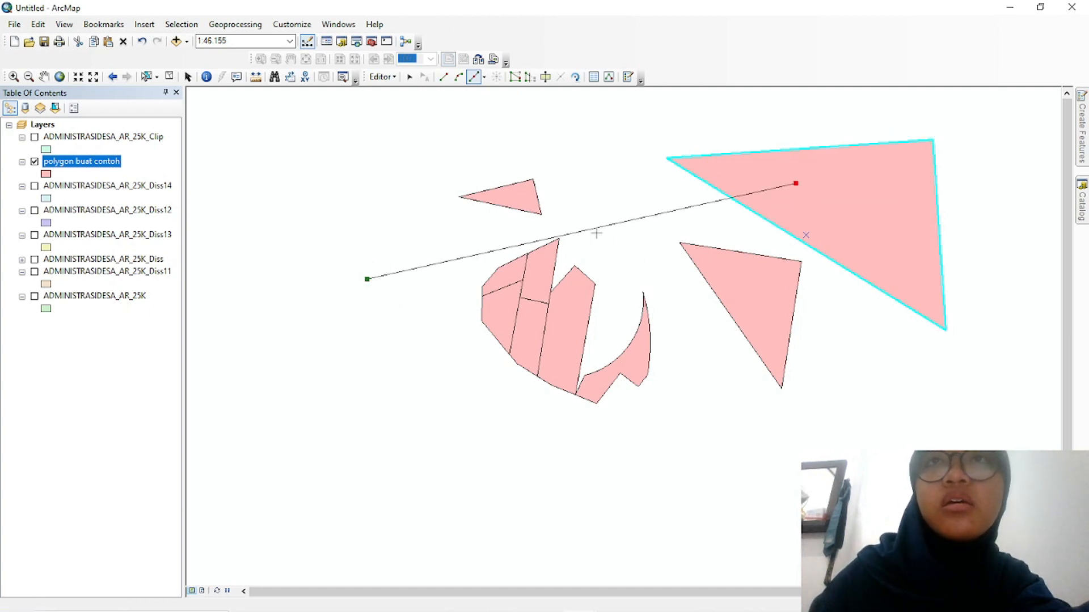
pyautogui.click(384, 211)
pyautogui.doubleClick(440, 272)
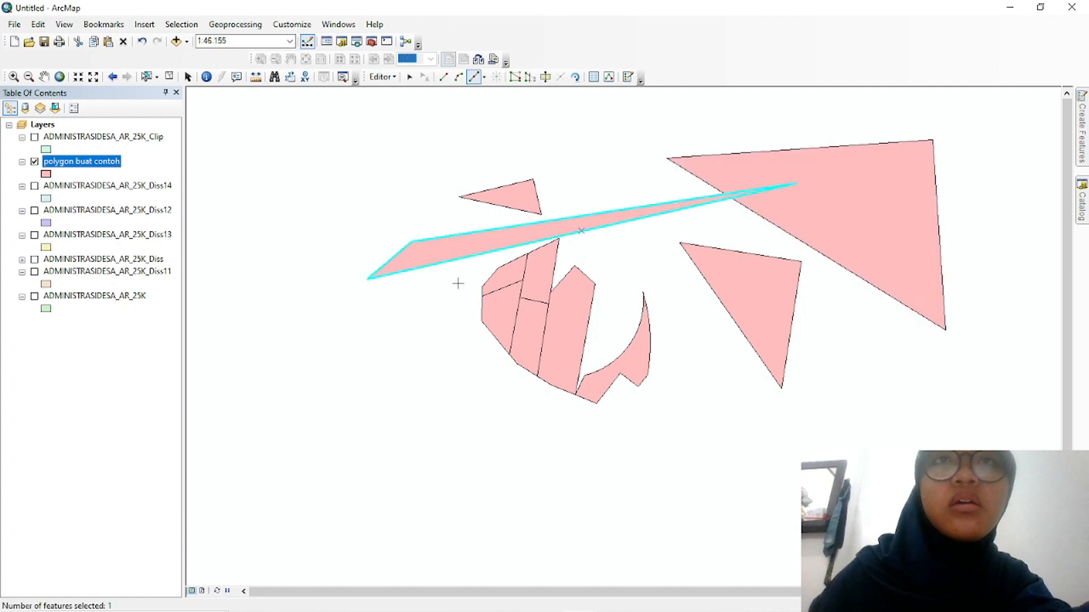
# Create two small triangles southwest and south of the central polygon group with the Midpoint construction method
pyautogui.click(323, 348)
pyautogui.click(522, 437)
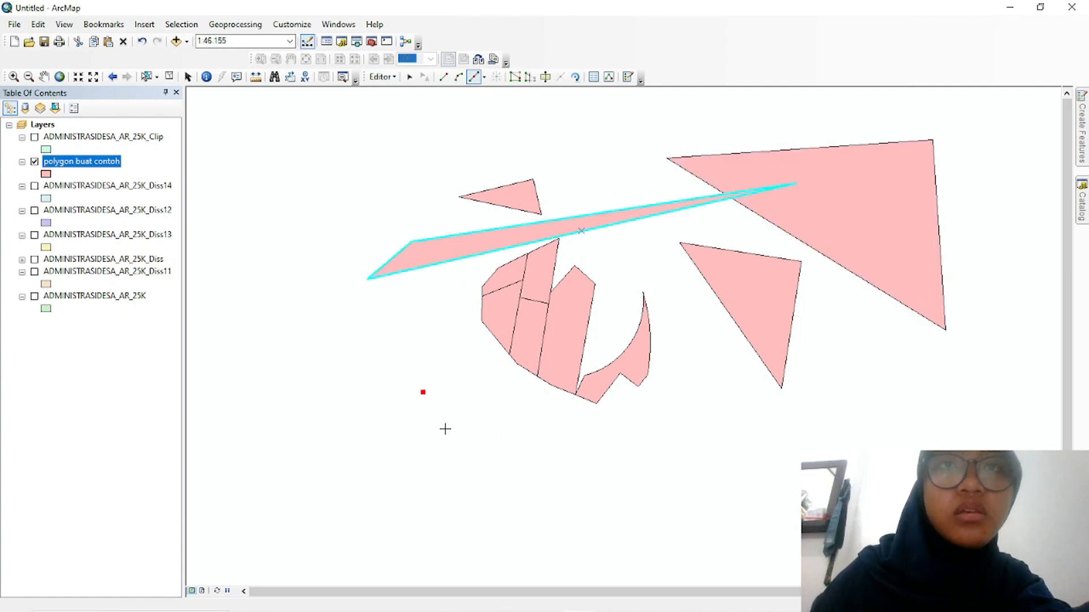
pyautogui.click(355, 433)
pyautogui.click(508, 451)
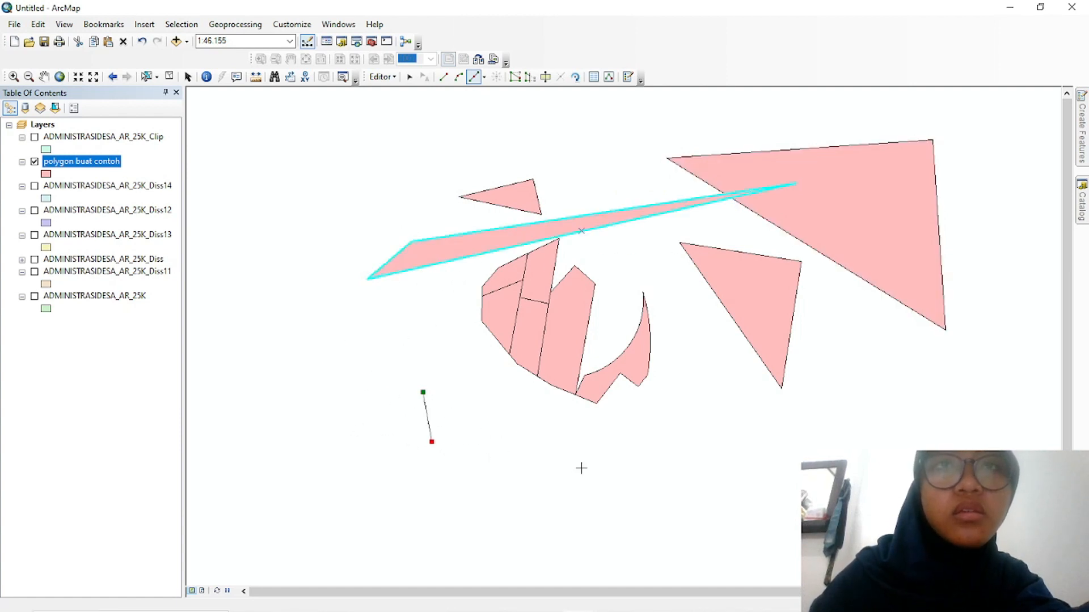
pyautogui.click(411, 364)
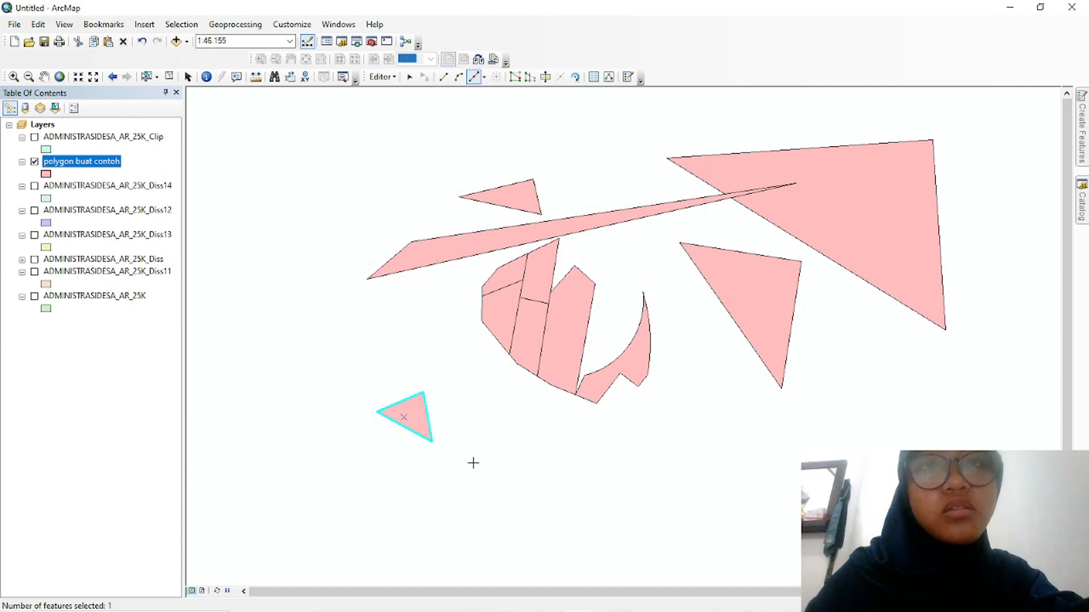
pyautogui.click(566, 456)
pyautogui.click(553, 499)
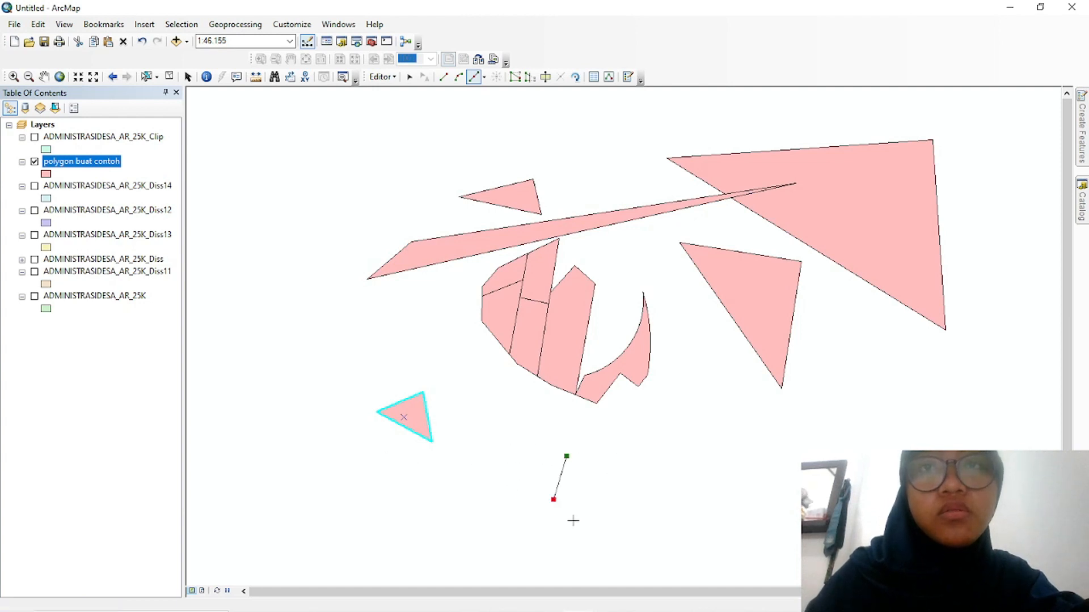
pyautogui.doubleClick(613, 461)
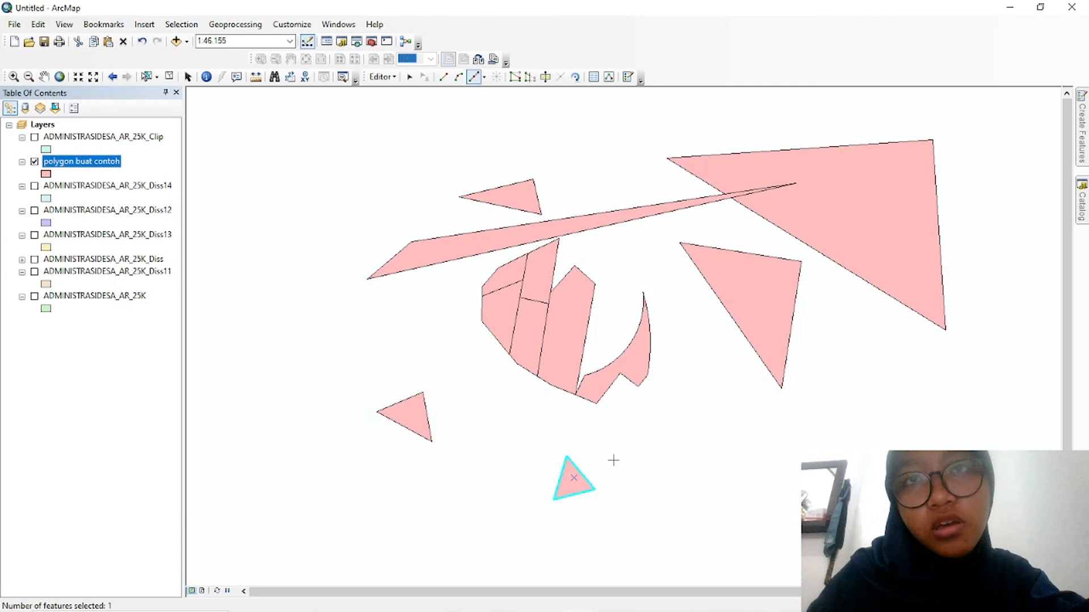
# Draw a circular polygon with the arc construction method northwest of the central group, covering the small triangle's western tip
pyautogui.click(483, 78)
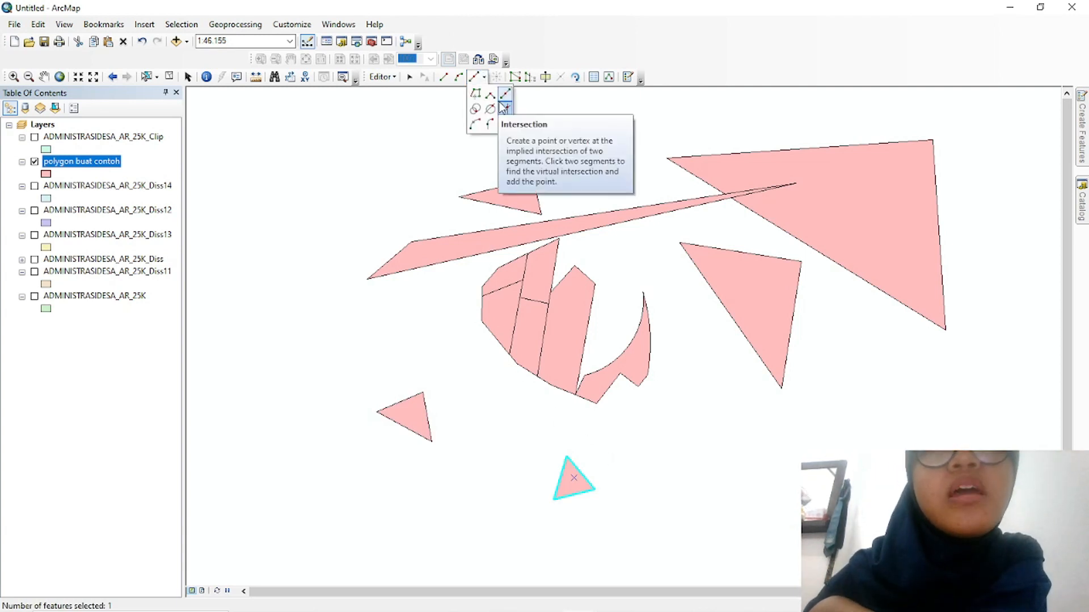
pyautogui.click(505, 109)
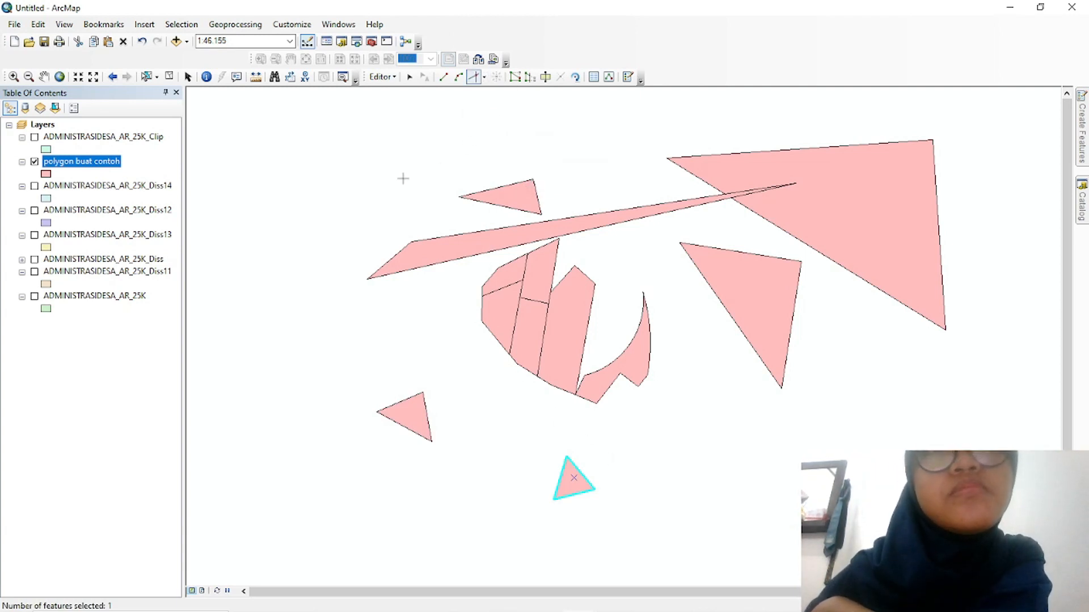
pyautogui.click(483, 77)
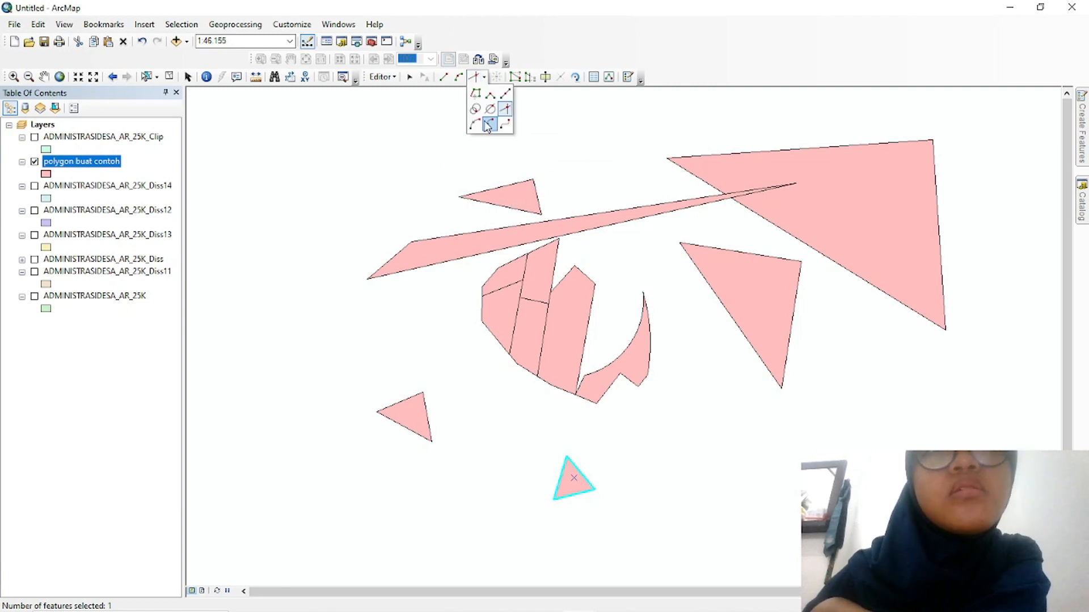
pyautogui.click(473, 124)
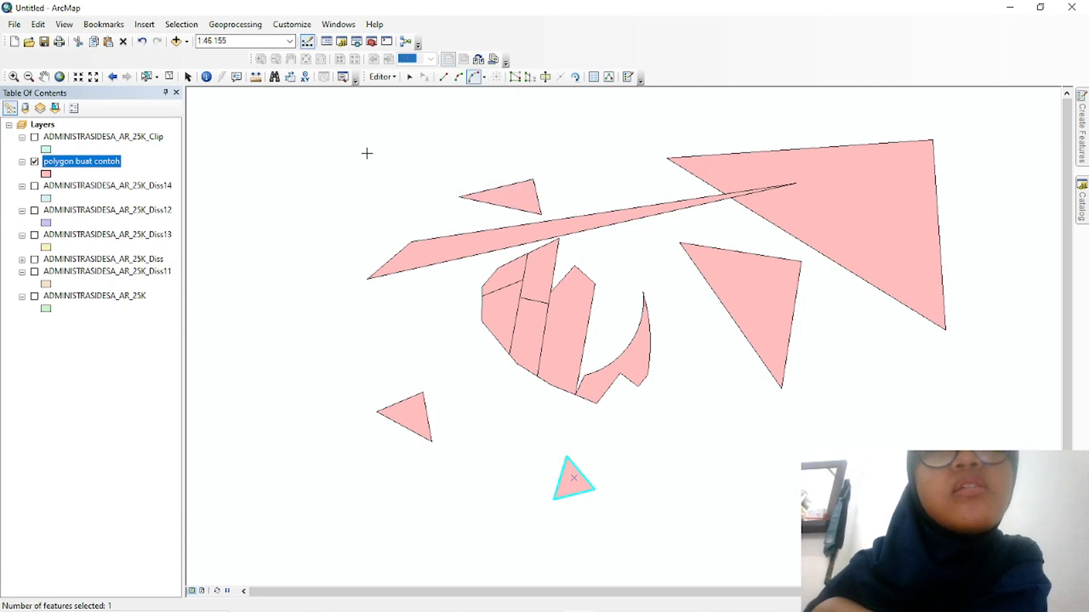
pyautogui.click(338, 162)
pyautogui.click(454, 136)
pyautogui.click(333, 189)
pyautogui.doubleClick(333, 189)
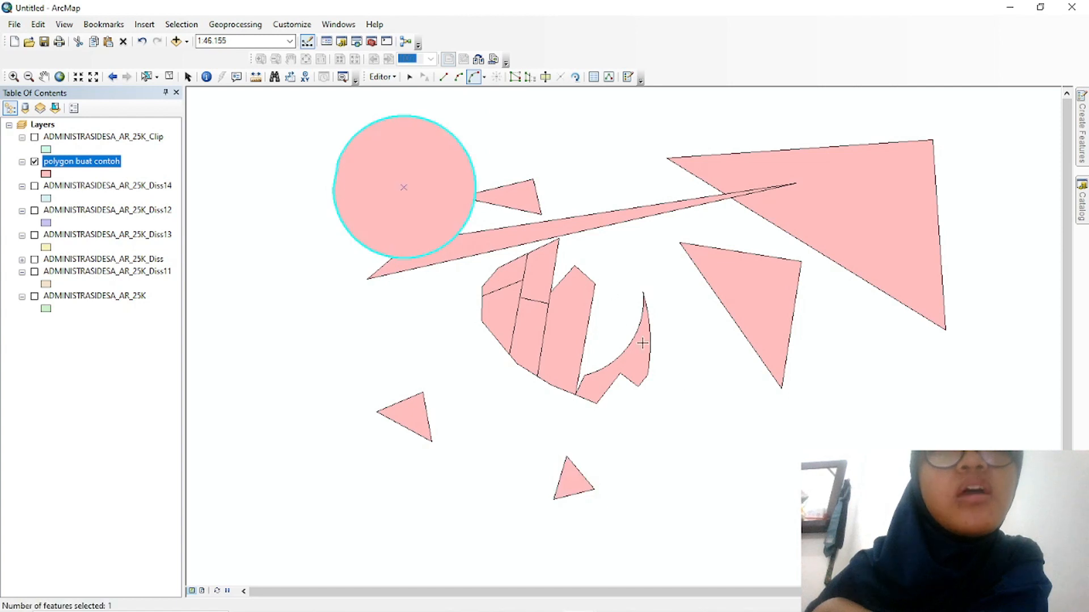
# Draw a larger circular polygon with arc construction over the eastern triangle and the crescent's eastern edge
pyautogui.click(679, 473)
pyautogui.click(854, 433)
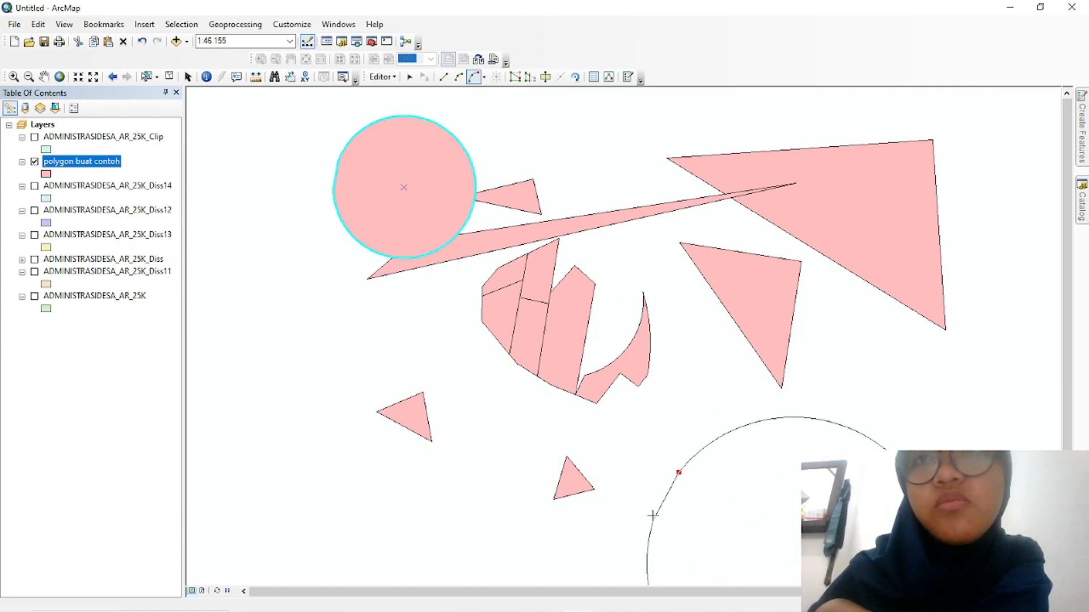
pyautogui.doubleClick(673, 467)
# Try to draw another arc-based polygon east of the large circle, finishing the sketch far to the west
pyautogui.click(916, 436)
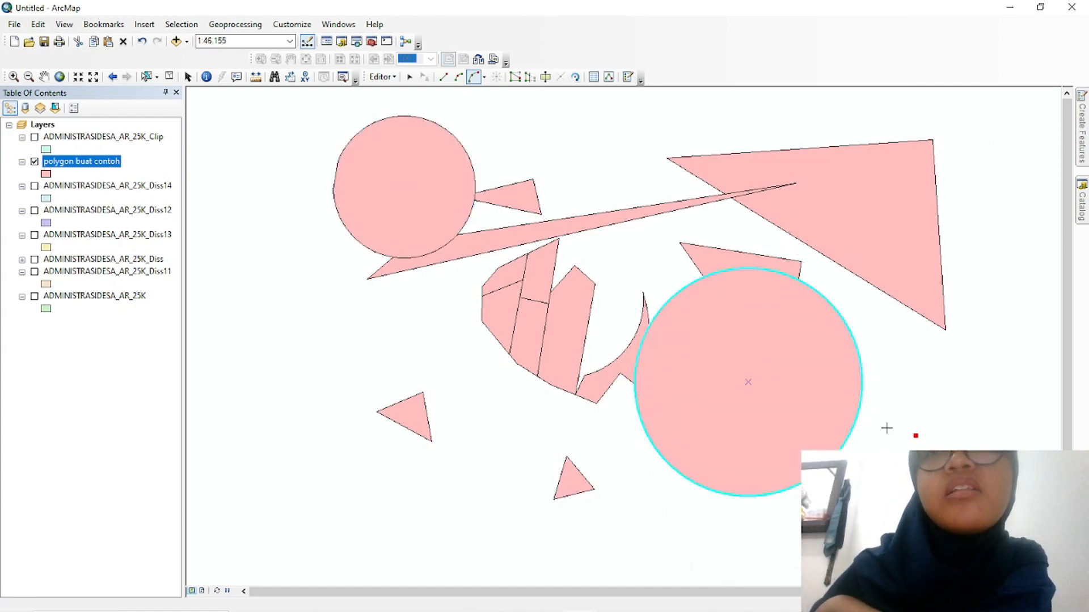
pyautogui.click(883, 324)
pyautogui.click(906, 436)
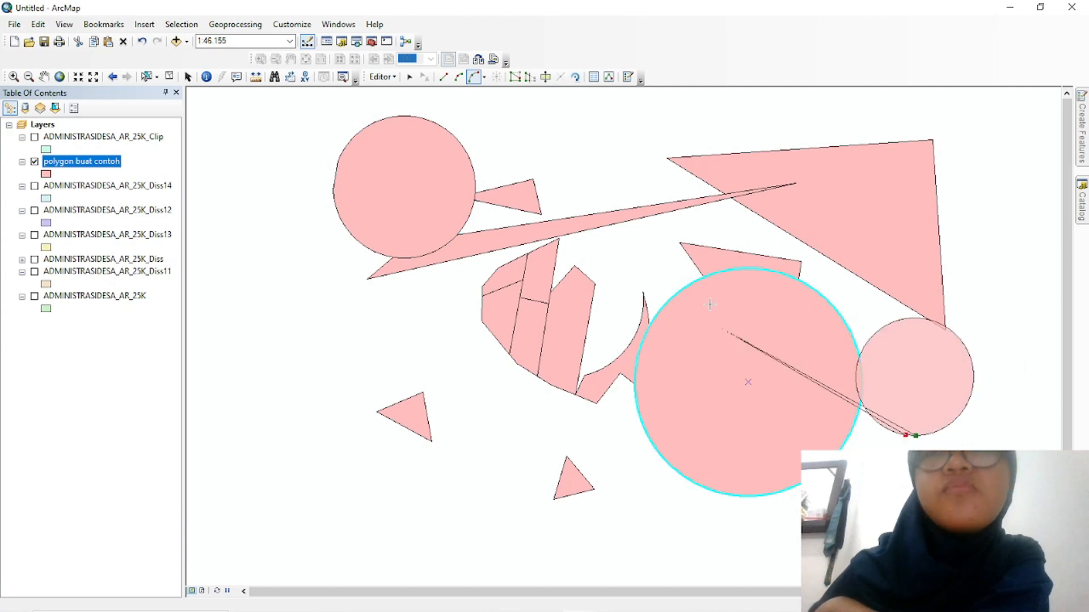
pyautogui.click(484, 77)
pyautogui.click(461, 78)
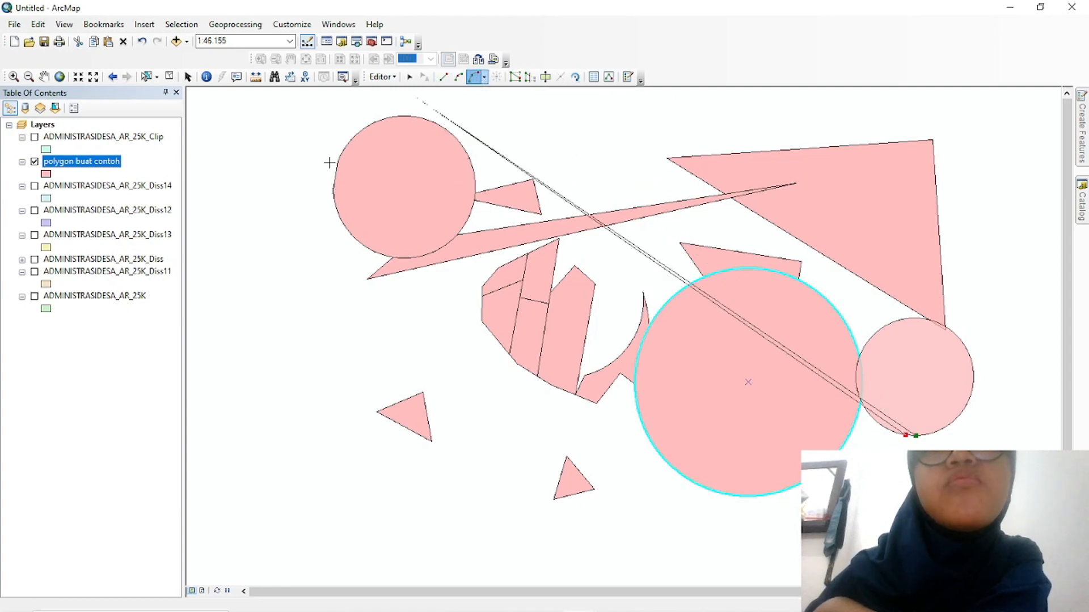
pyautogui.doubleClick(272, 335)
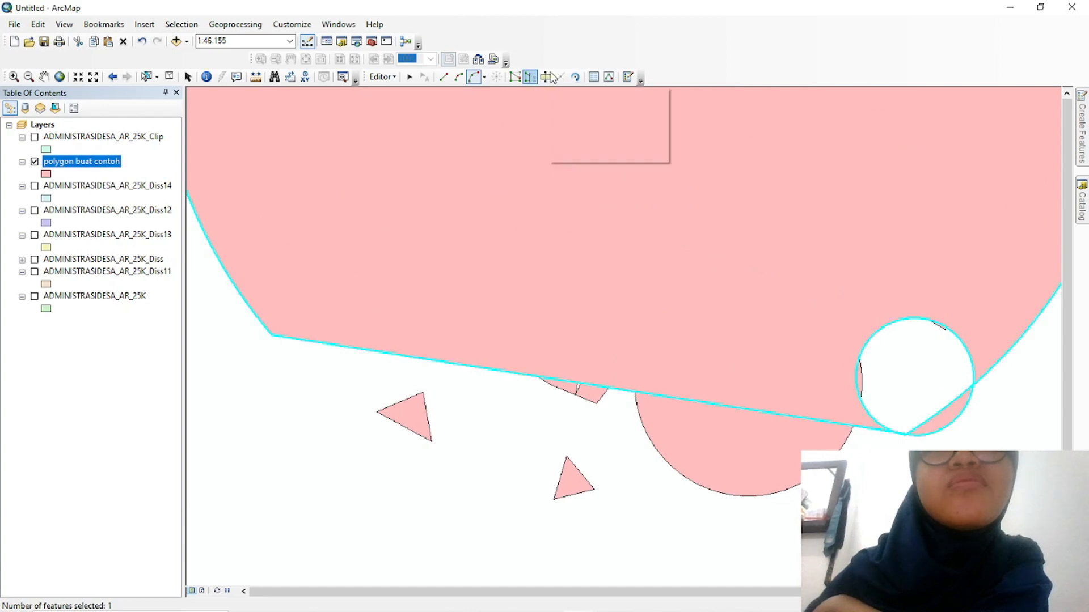
# Abandon the cut started on the oversized arc polygon, undo that polygon, and clear the selection
pyautogui.click(514, 77)
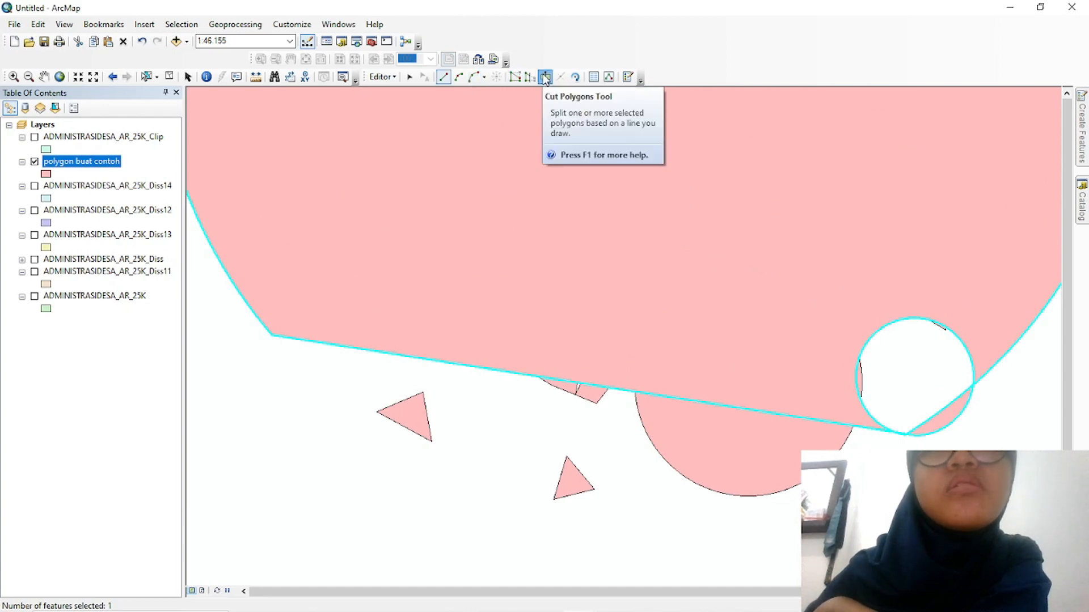
pyautogui.click(528, 78)
pyautogui.click(545, 77)
pyautogui.click(471, 166)
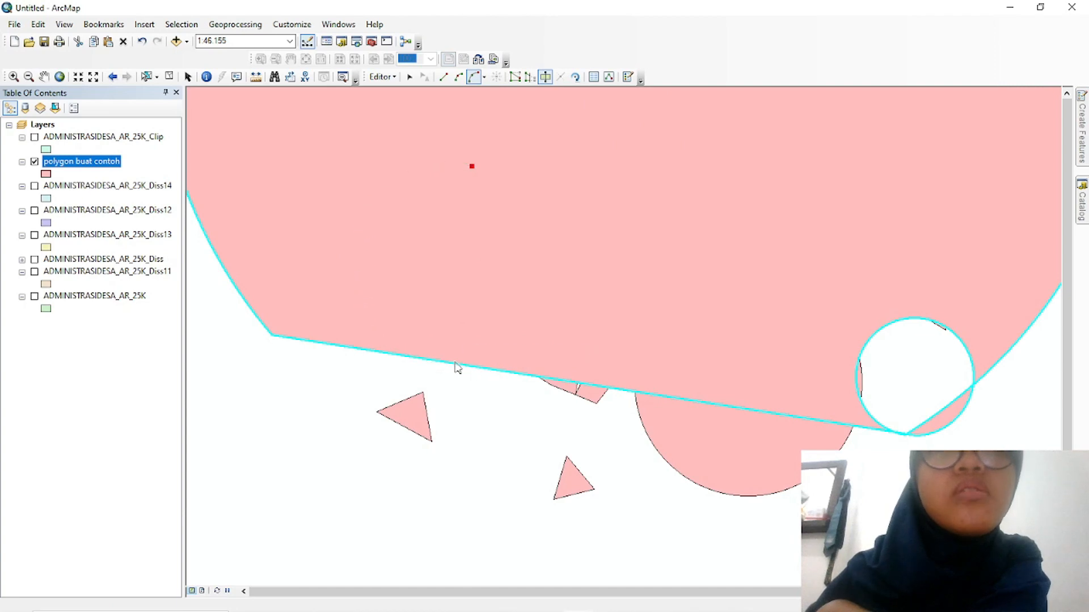
pyautogui.hotkey('ctrl', 'z')
pyautogui.hotkey('ctrl', 'z')
pyautogui.doubleClick(423, 174)
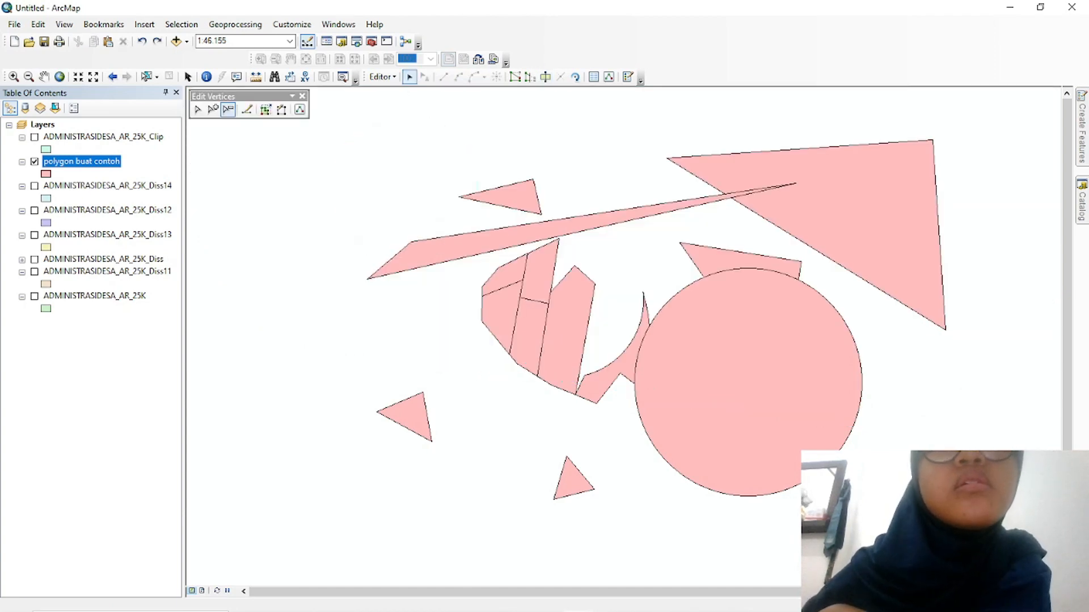
pyautogui.click(271, 159)
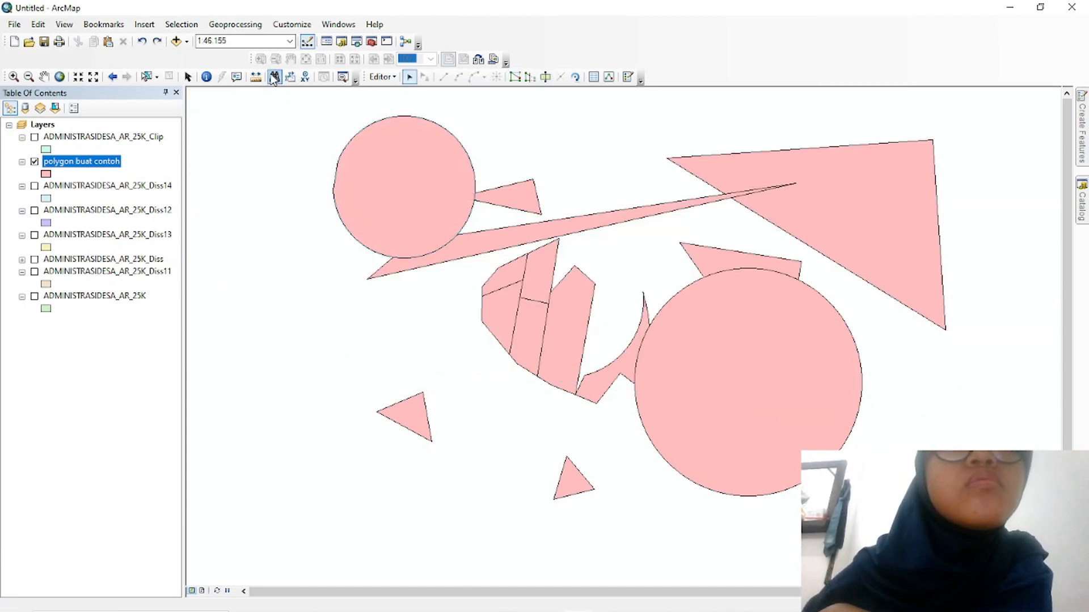
# Cut the northwestern circle in two with an arc running from its northern edge to its southwestern edge
pyautogui.click(148, 79)
pyautogui.click(435, 162)
pyautogui.click(546, 80)
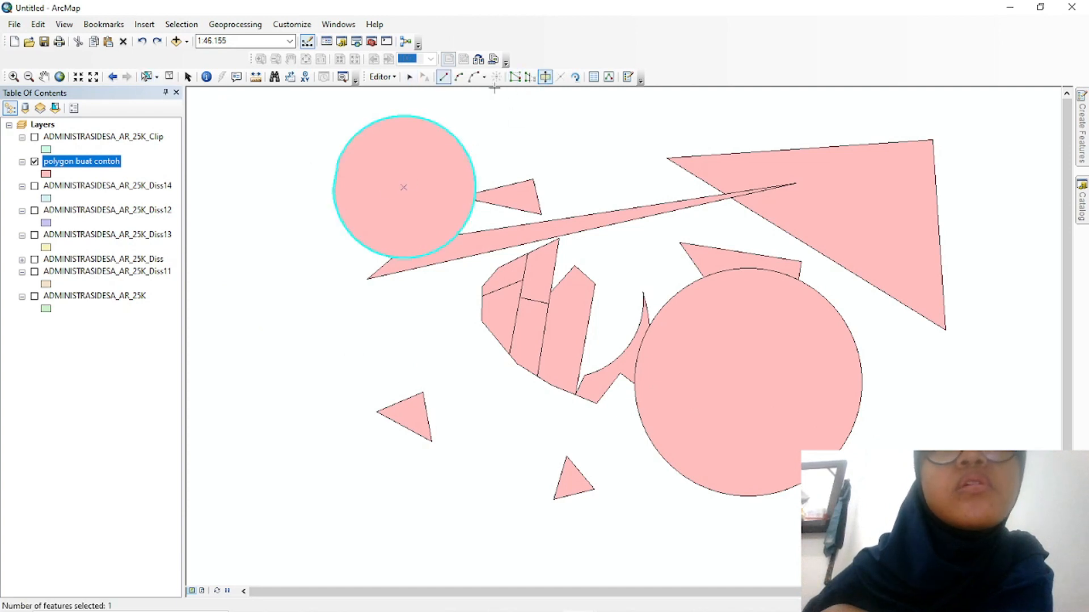
pyautogui.click(461, 80)
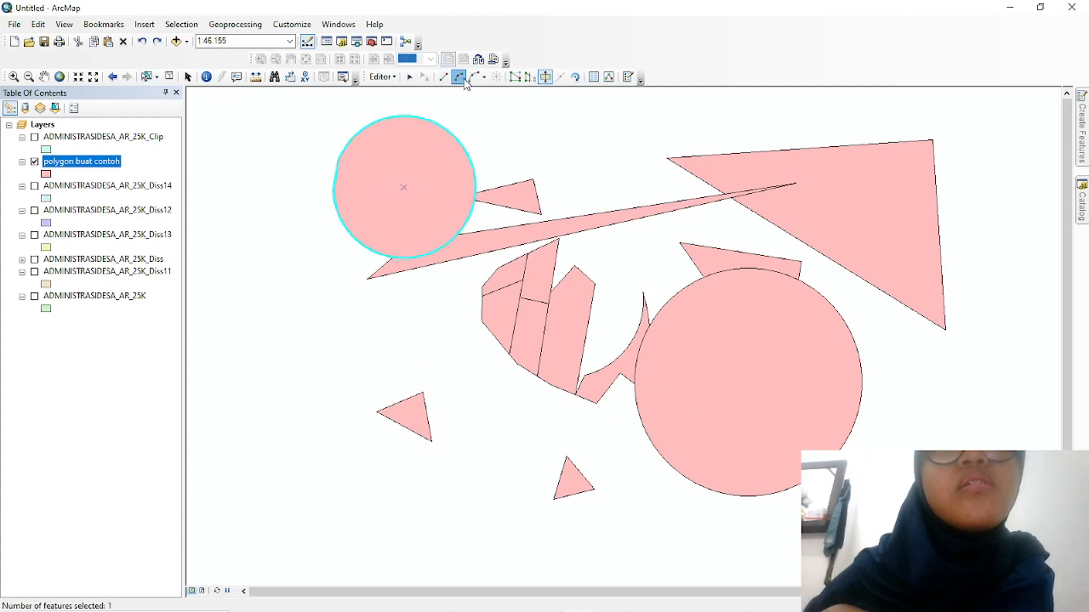
pyautogui.click(401, 116)
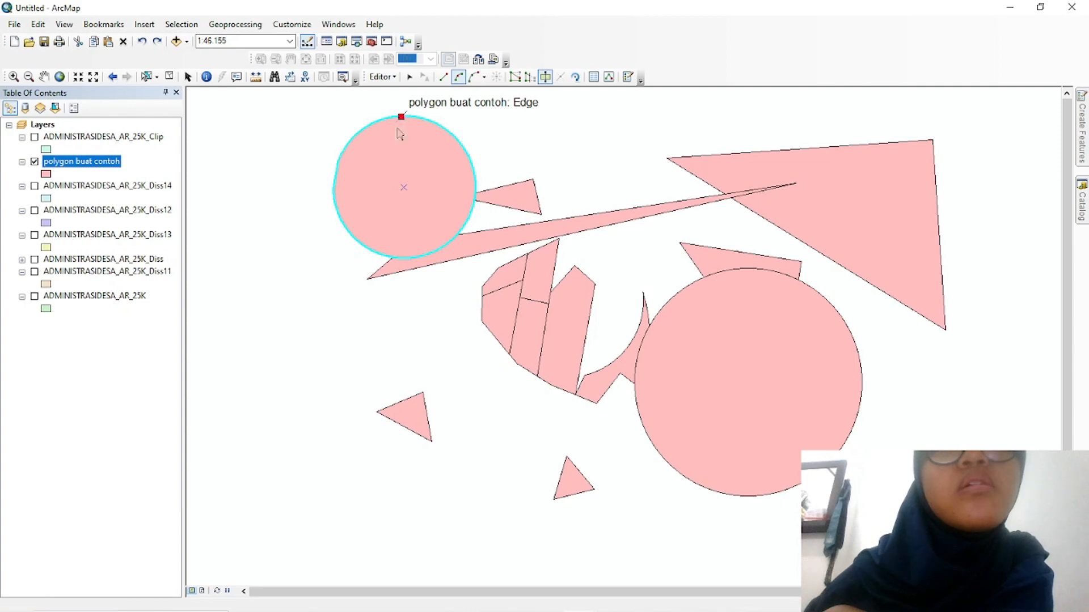
pyautogui.click(374, 248)
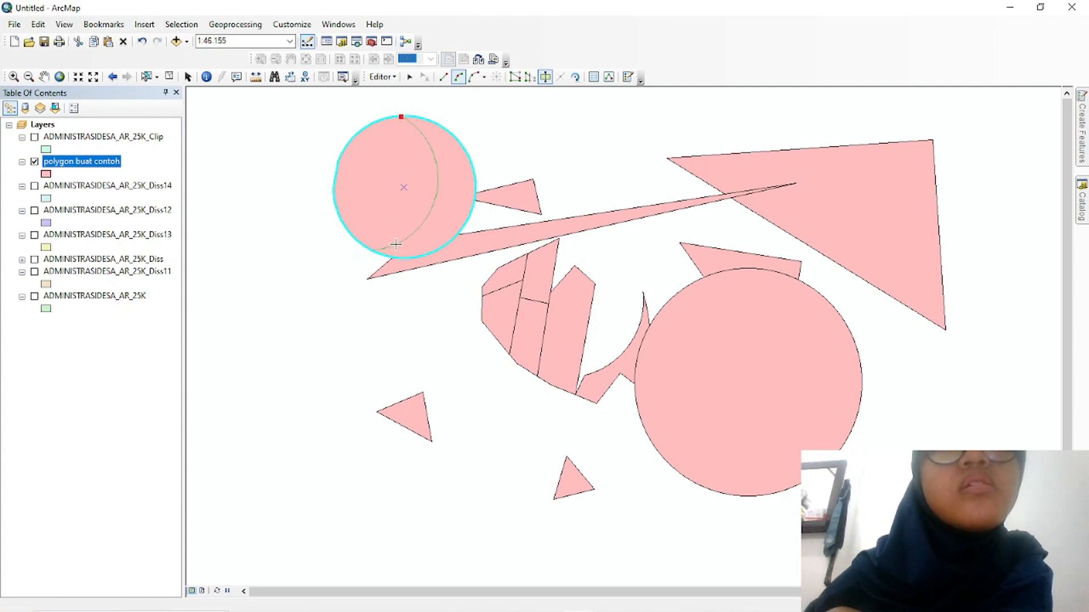
pyautogui.doubleClick(396, 245)
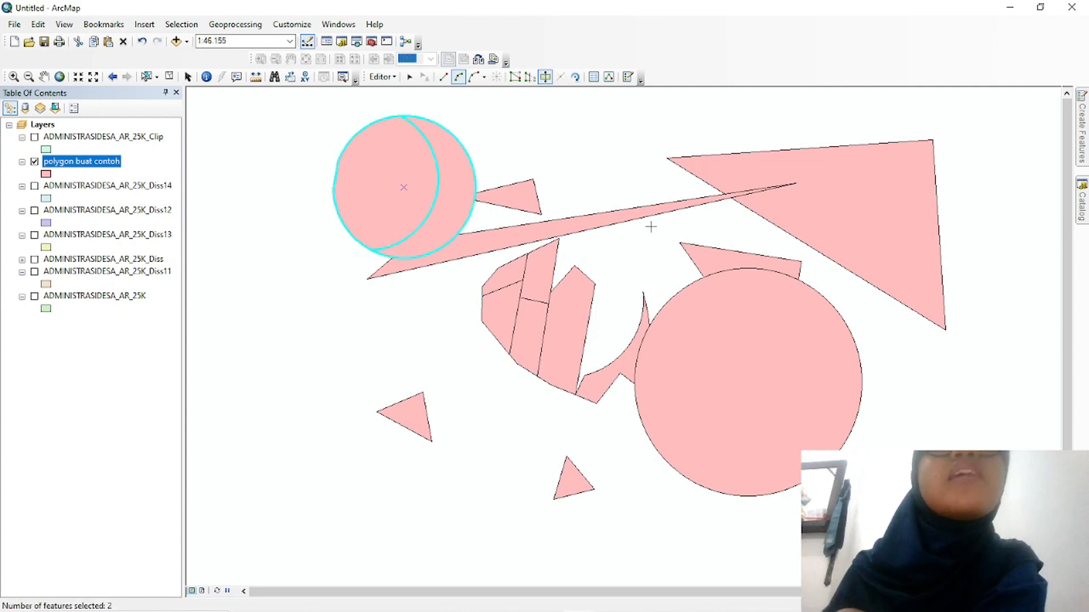
# Try to reshape the western piece of the cut circle with a straight line drawn northeast of it
pyautogui.click(533, 78)
pyautogui.click(516, 79)
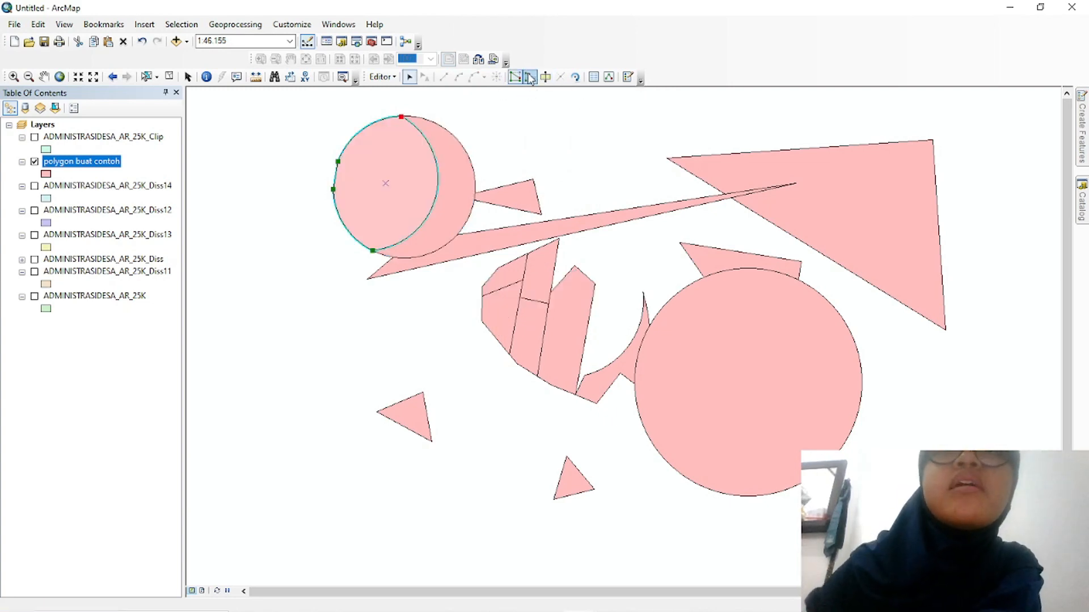
pyautogui.click(545, 77)
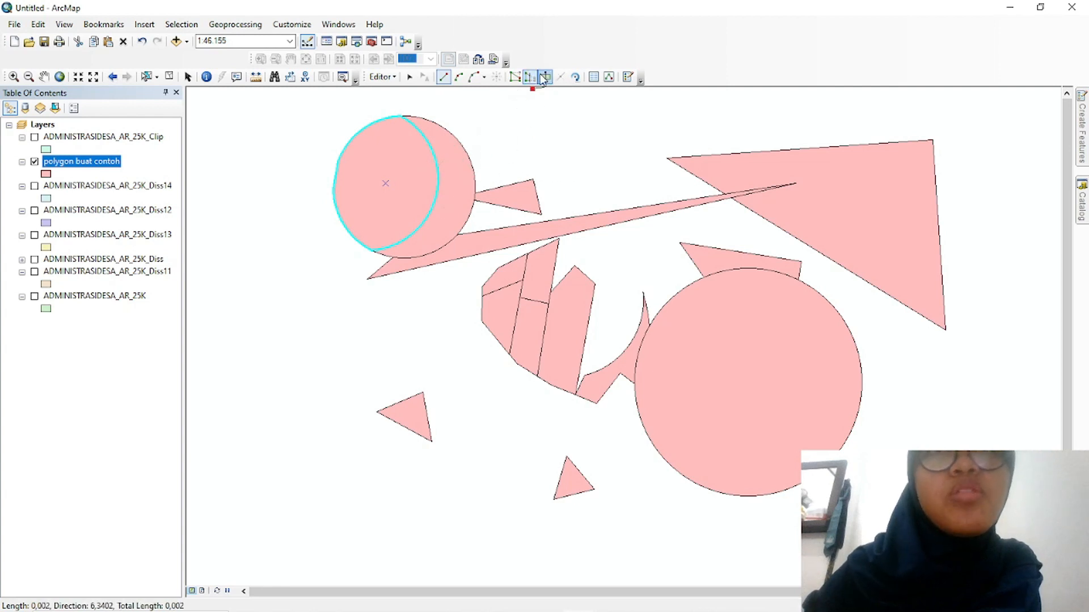
pyautogui.doubleClick(572, 142)
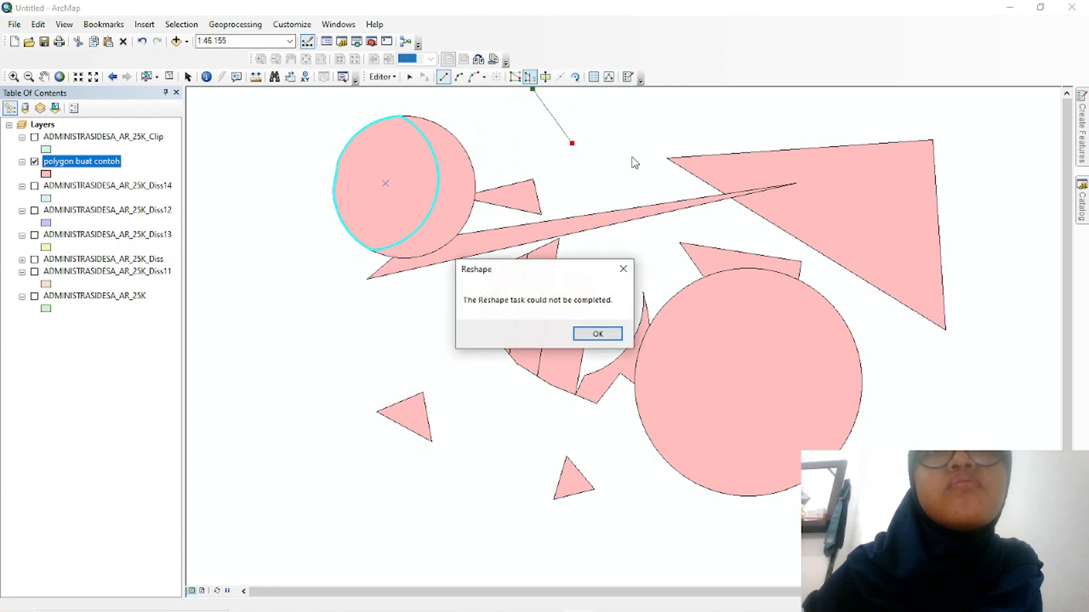
pyautogui.click(622, 267)
# Clear the selection, draw a half-moon polygon with arc construction in the west of the map, and remove the other sample polygons
pyautogui.moveTo(1082, 149)
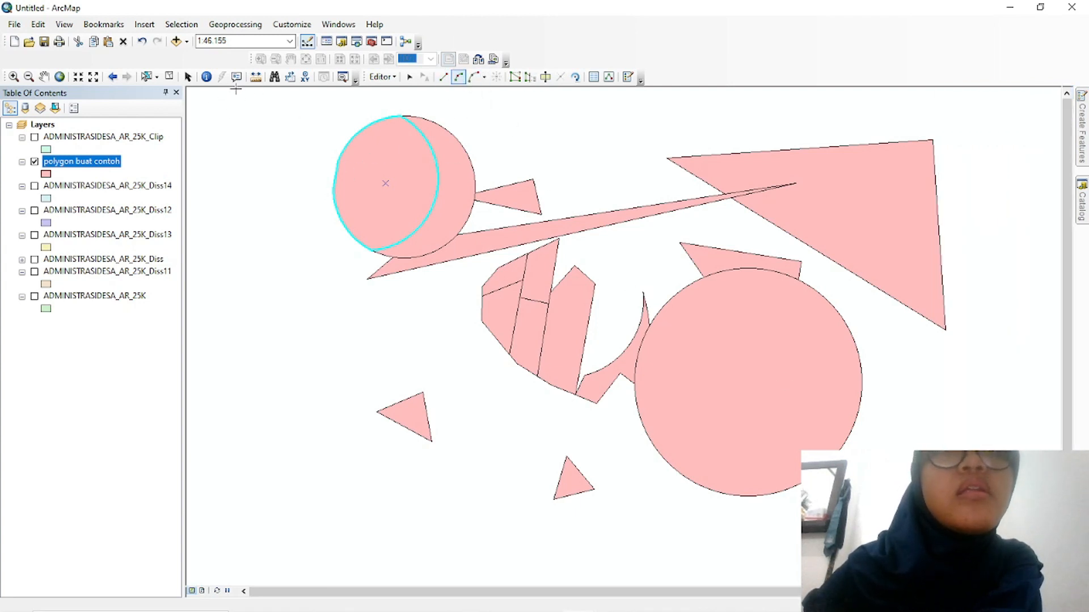
pyautogui.click(169, 76)
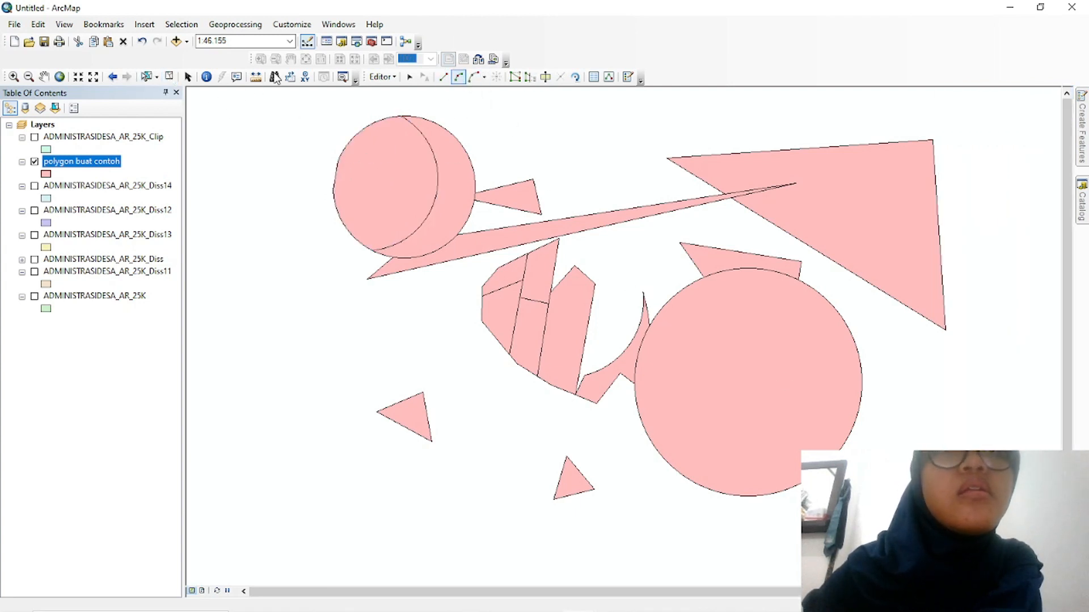
pyautogui.click(278, 211)
pyautogui.click(313, 336)
pyautogui.doubleClick(267, 283)
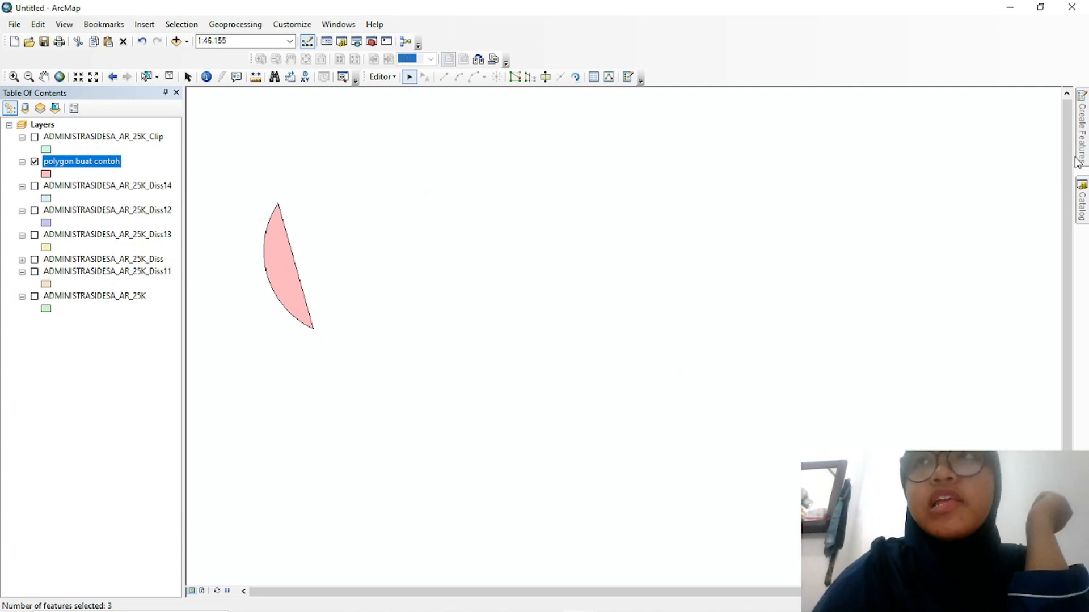
# Create a Polyline shapefile named polyline in D:\kuliah kuliah\1_file shp using the WGS_1984_UTM_Zone_49S coordinate system
pyautogui.click(1087, 131)
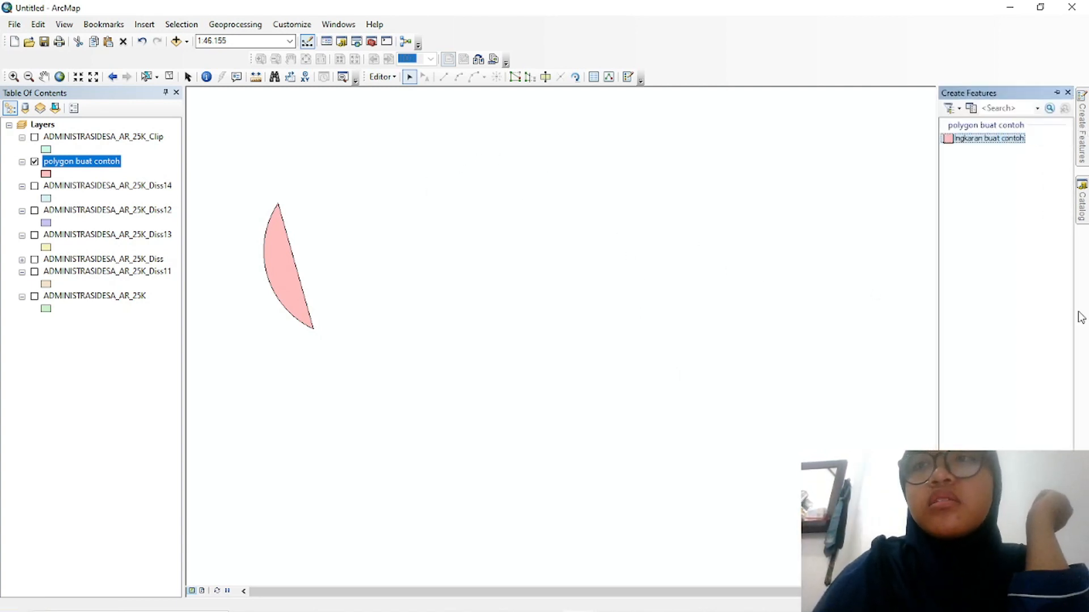
pyautogui.click(126, 382)
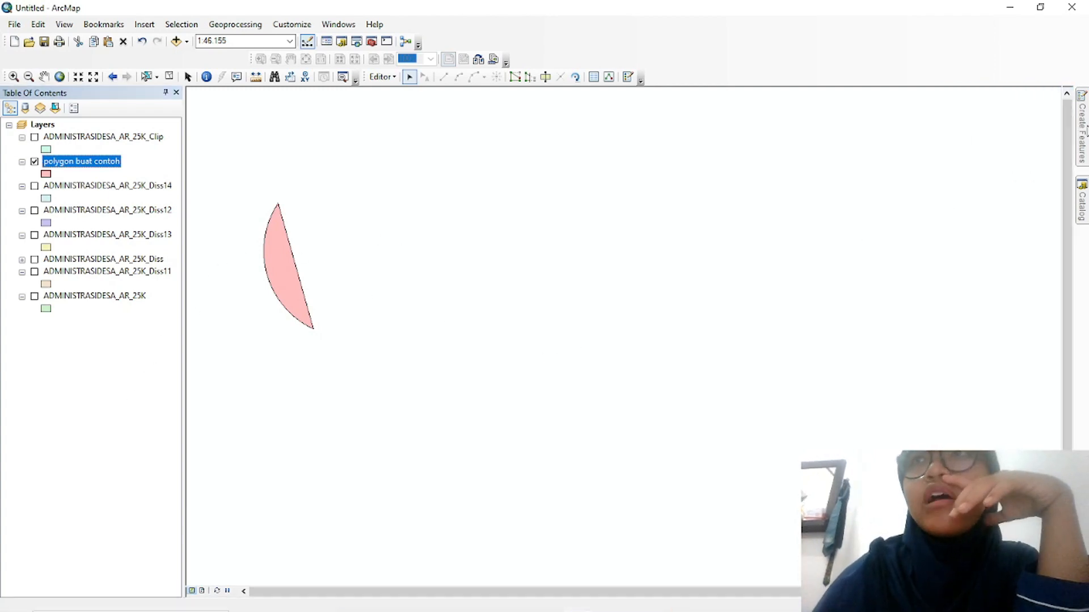
pyautogui.click(1083, 143)
pyautogui.click(1082, 200)
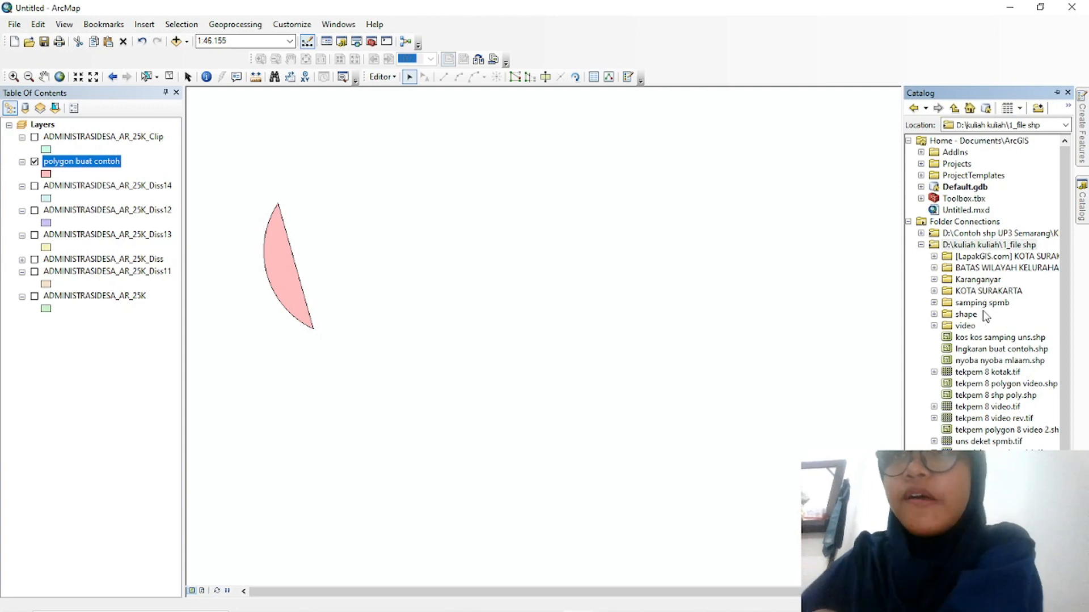
pyautogui.click(516, 208)
pyautogui.click(640, 483)
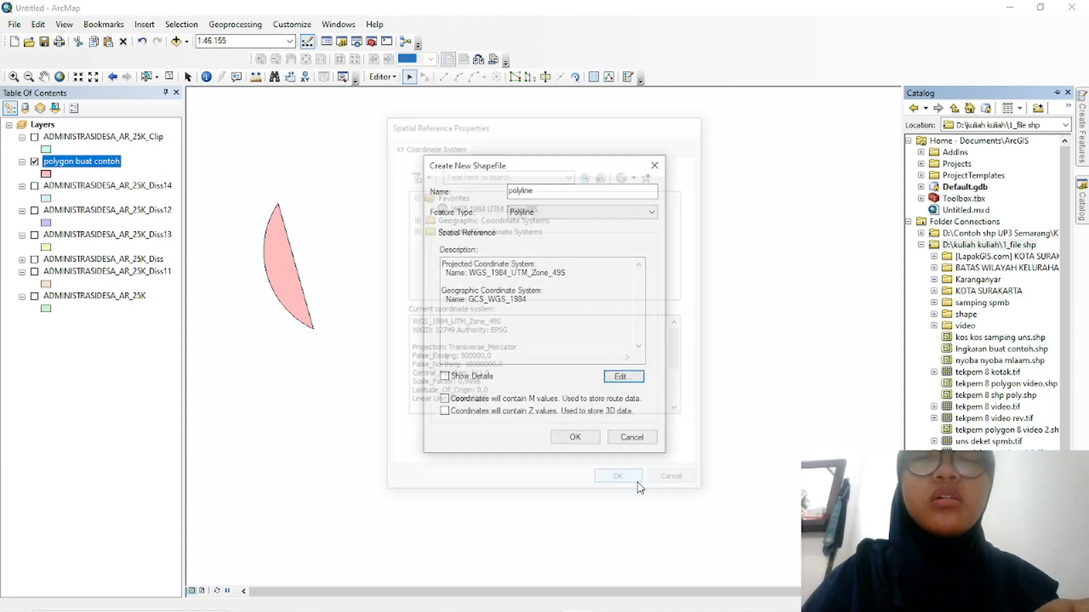
pyautogui.click(575, 433)
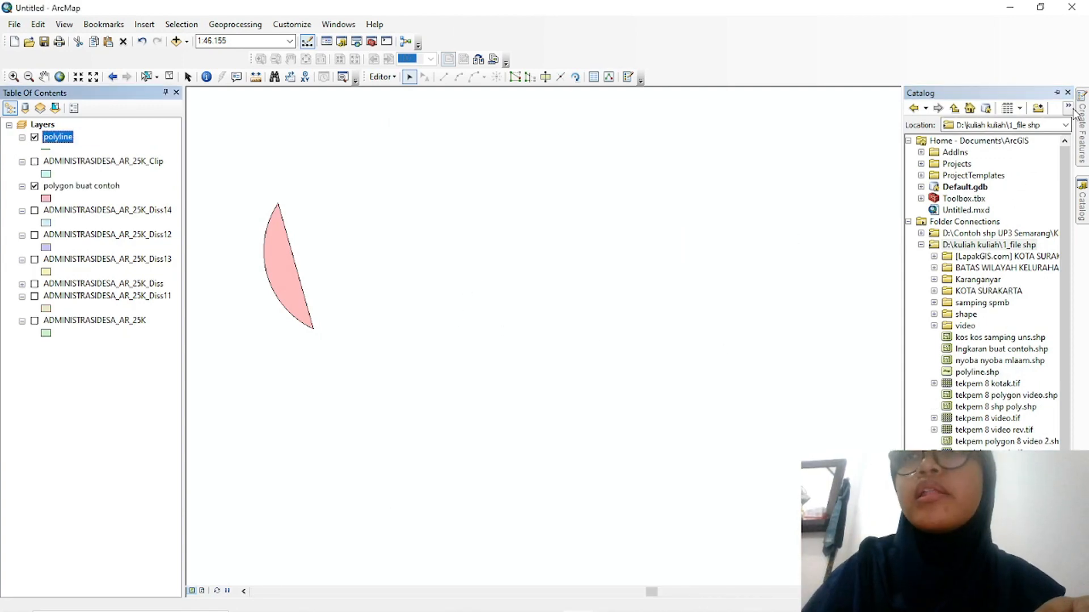
# Start an edit session on the polyline layer, continuing past the spatial reference warnings
pyautogui.rightClick(49, 138)
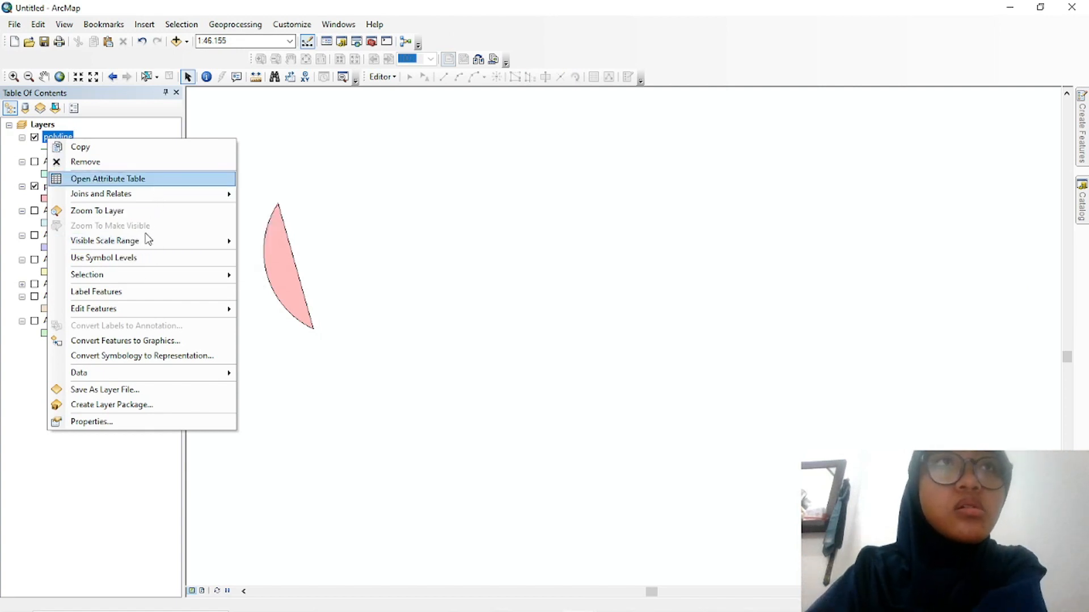
pyautogui.moveTo(194, 315)
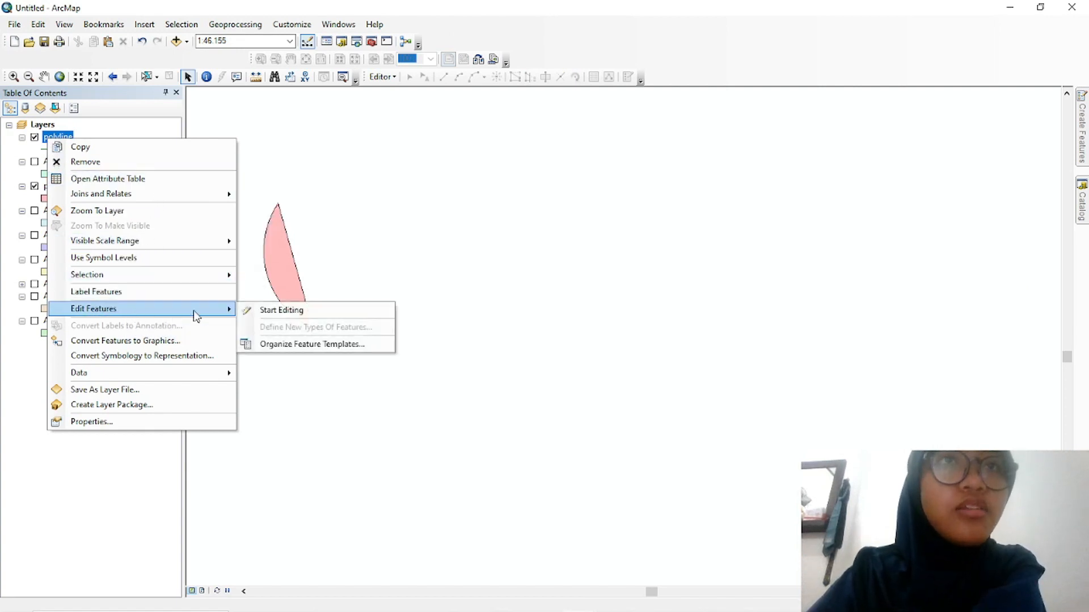
pyautogui.click(278, 310)
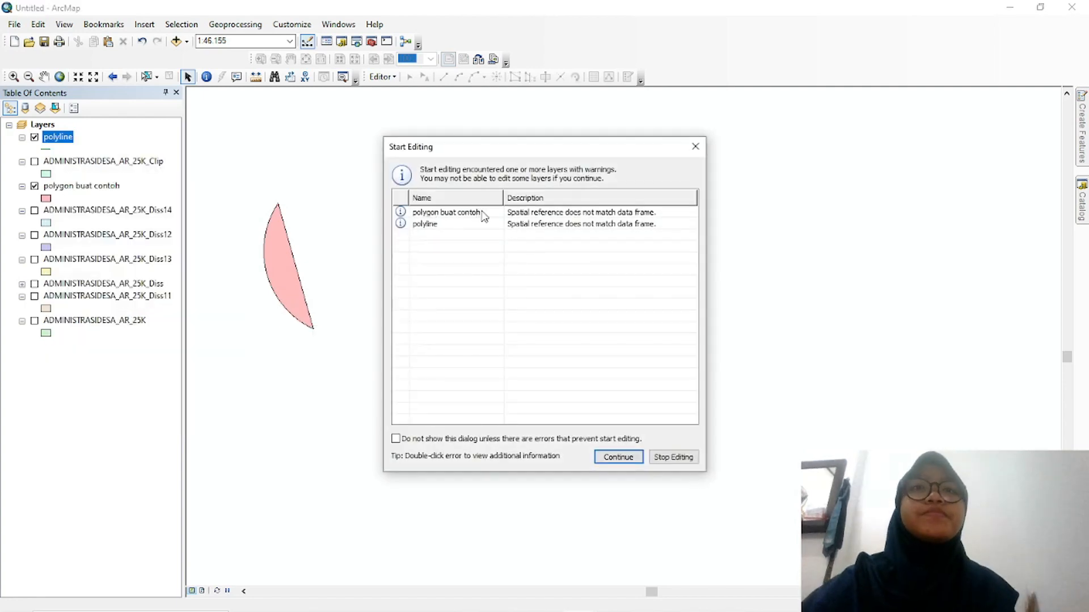
pyautogui.click(485, 225)
pyautogui.click(632, 461)
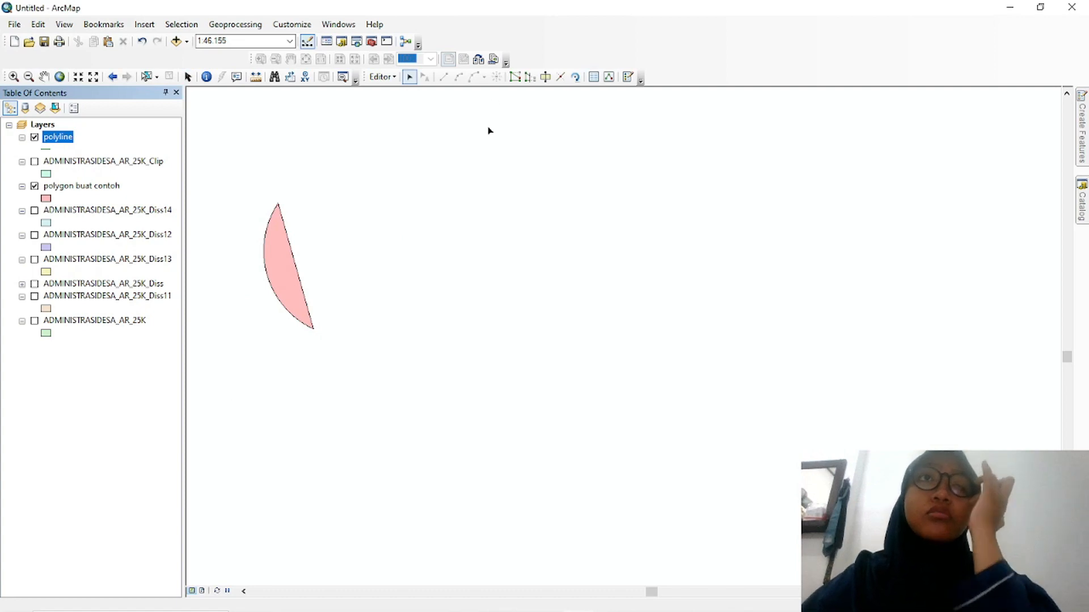
# Draw a closed five-sided line east of the half-moon polygon using the polyline template
pyautogui.click(967, 167)
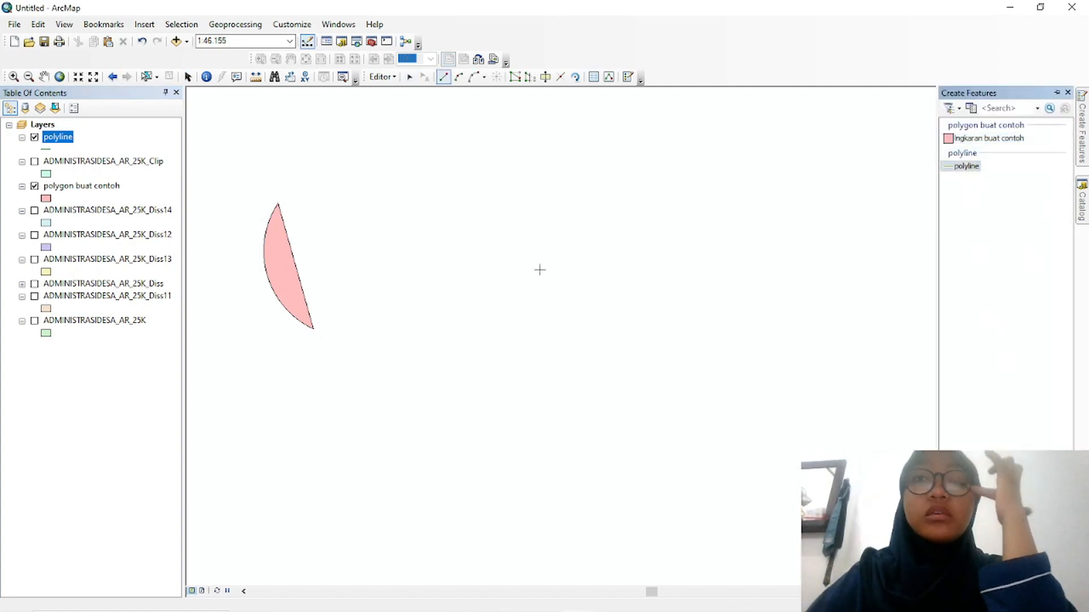
pyautogui.click(404, 210)
pyautogui.click(615, 229)
pyautogui.click(634, 268)
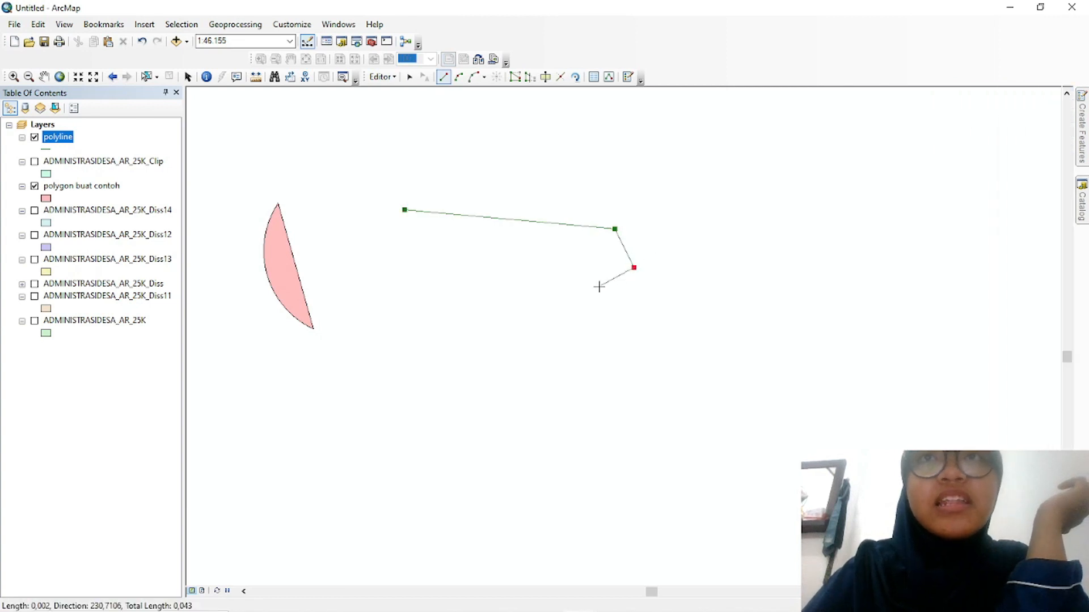
pyautogui.click(583, 296)
pyautogui.click(477, 287)
pyautogui.doubleClick(404, 210)
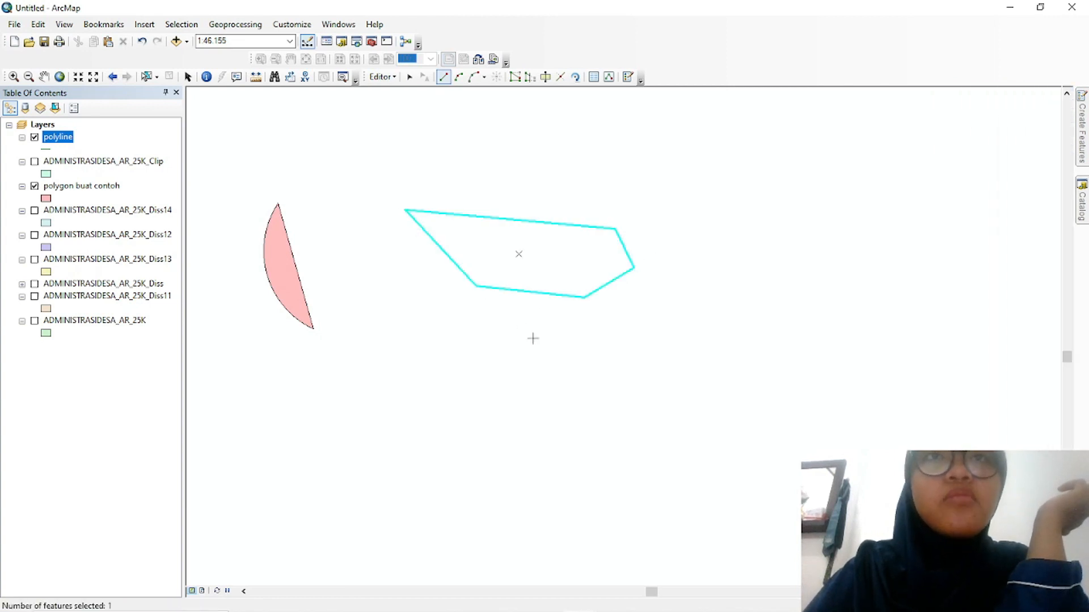
# Draw a closed triangular polyline southeast of the five-sided line
pyautogui.click(536, 331)
pyautogui.click(780, 376)
pyautogui.click(611, 434)
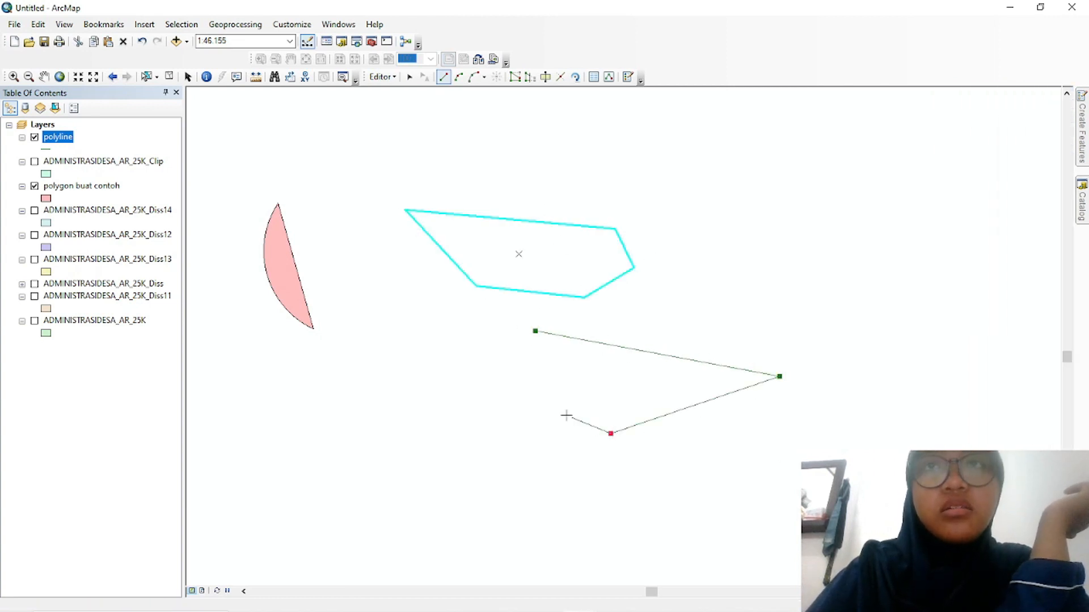
pyautogui.doubleClick(534, 330)
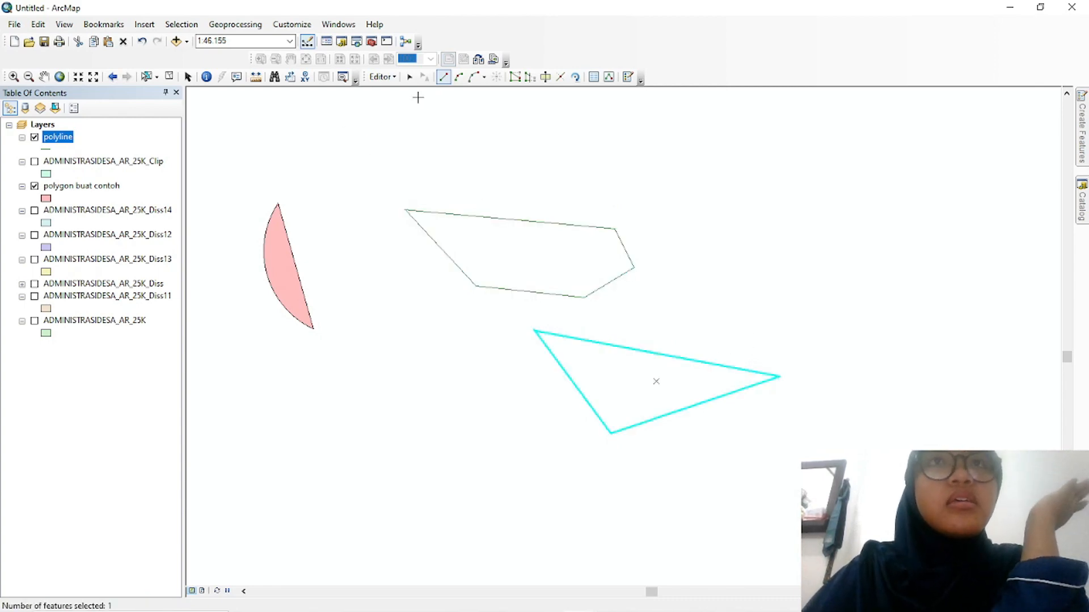
# Select the five-sided polyline with the Edit tool to inspect it as one feature, and clear the selection
pyautogui.click(409, 77)
pyautogui.click(420, 212)
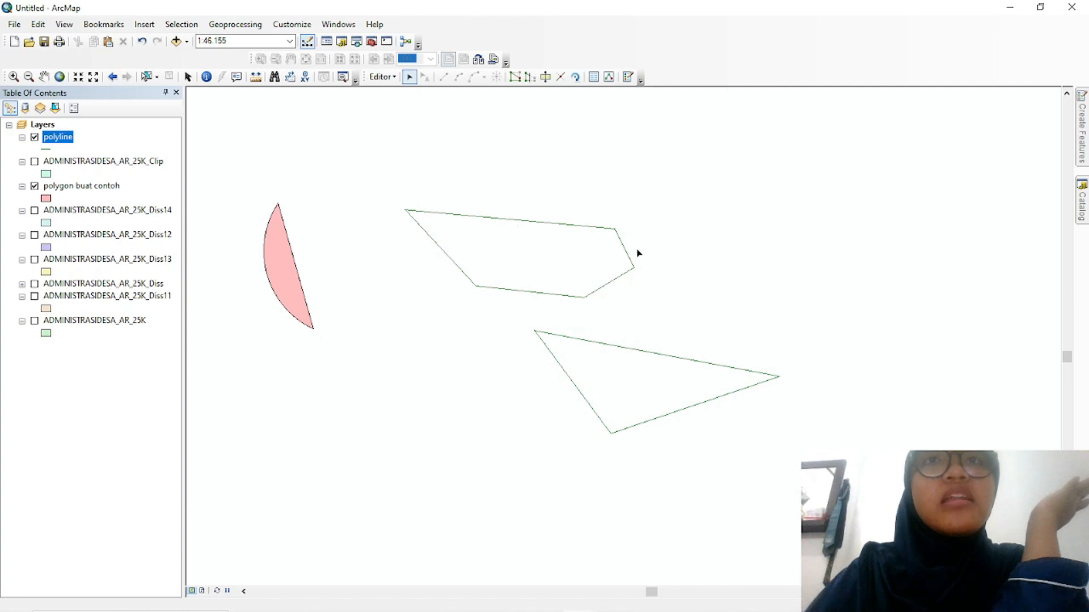
pyautogui.doubleClick(590, 228)
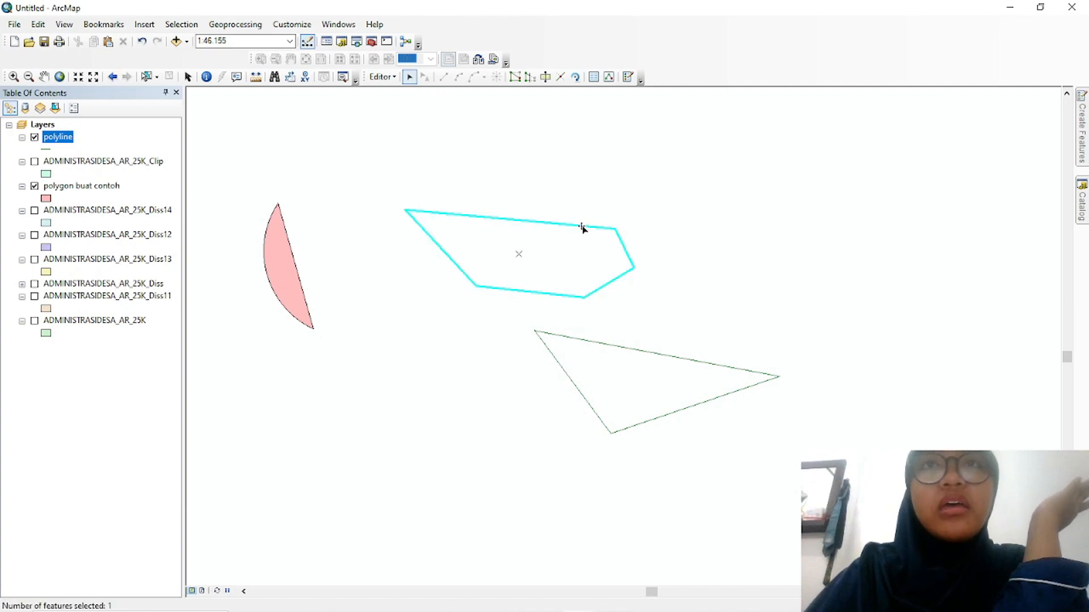
pyautogui.click(754, 264)
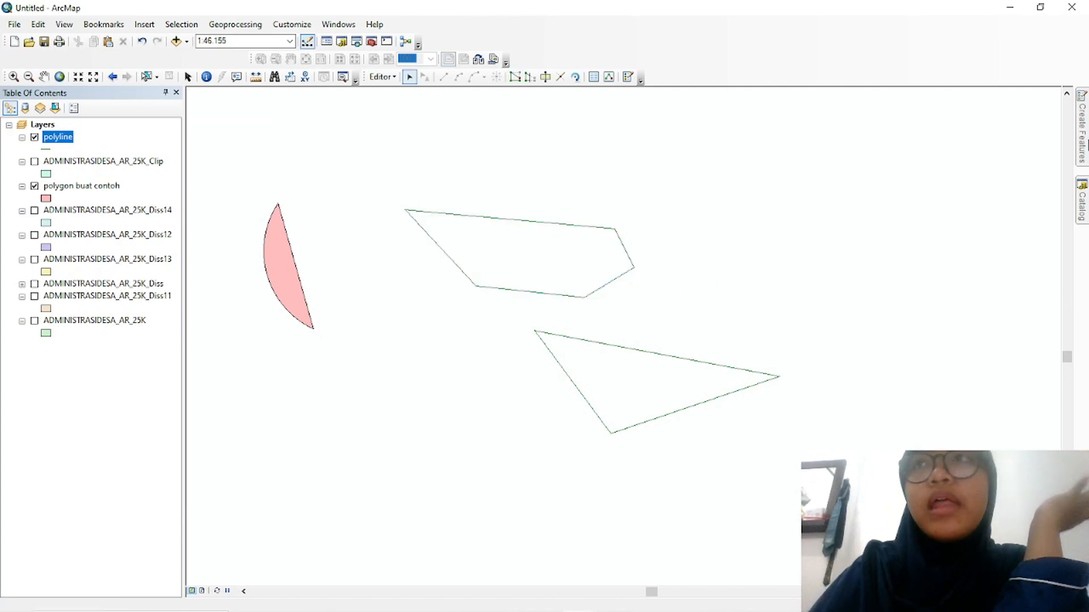
# Draw a tilted rectangular polyline east of the five-sided line with the Rectangle construction tool
pyautogui.moveTo(1082, 128)
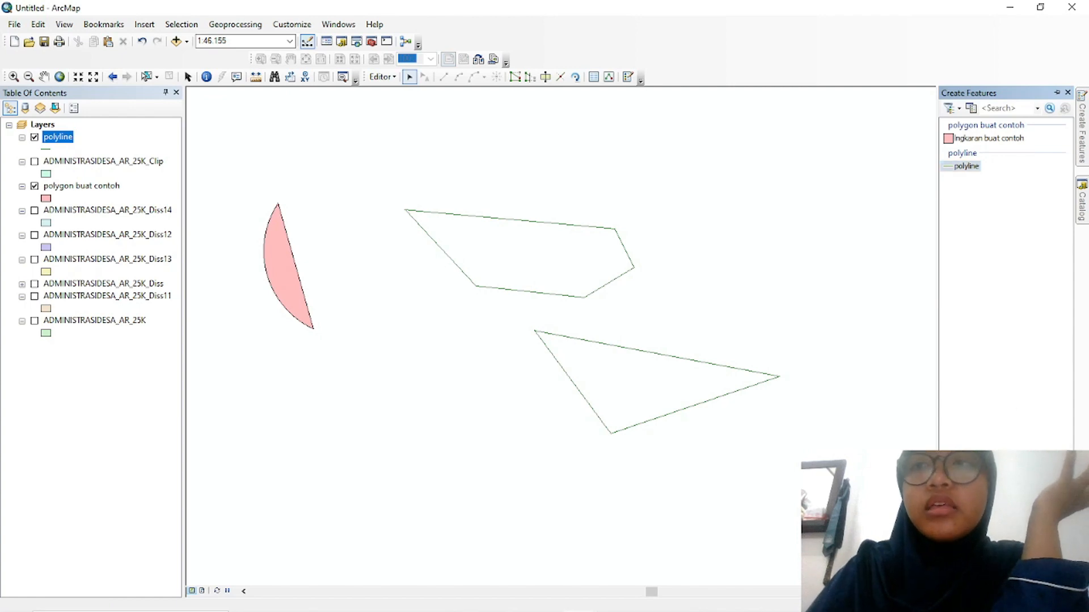
pyautogui.click(966, 505)
pyautogui.click(740, 220)
pyautogui.click(872, 323)
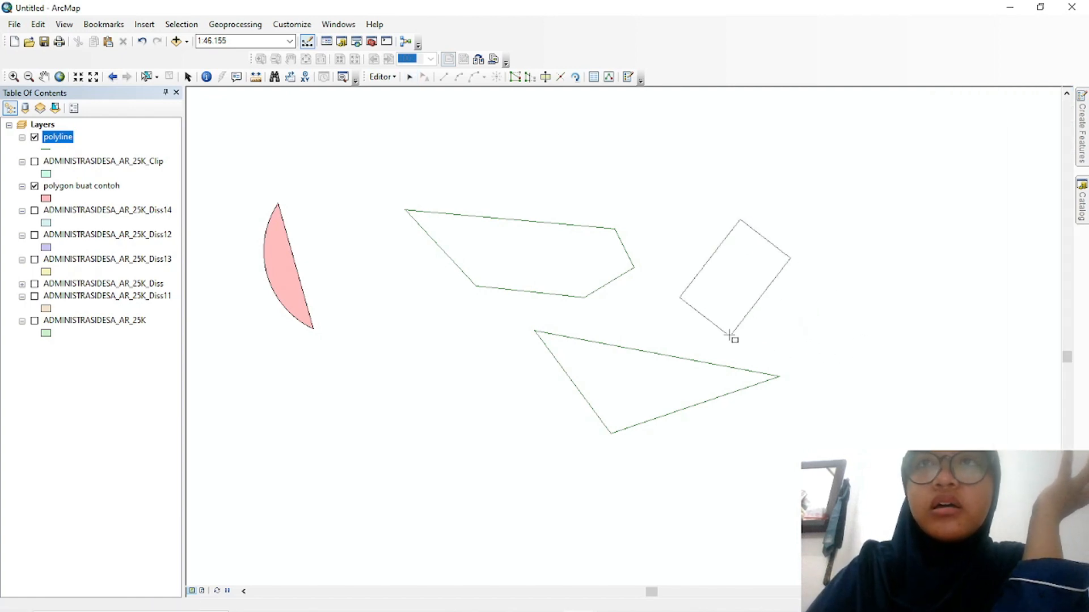
pyautogui.click(781, 357)
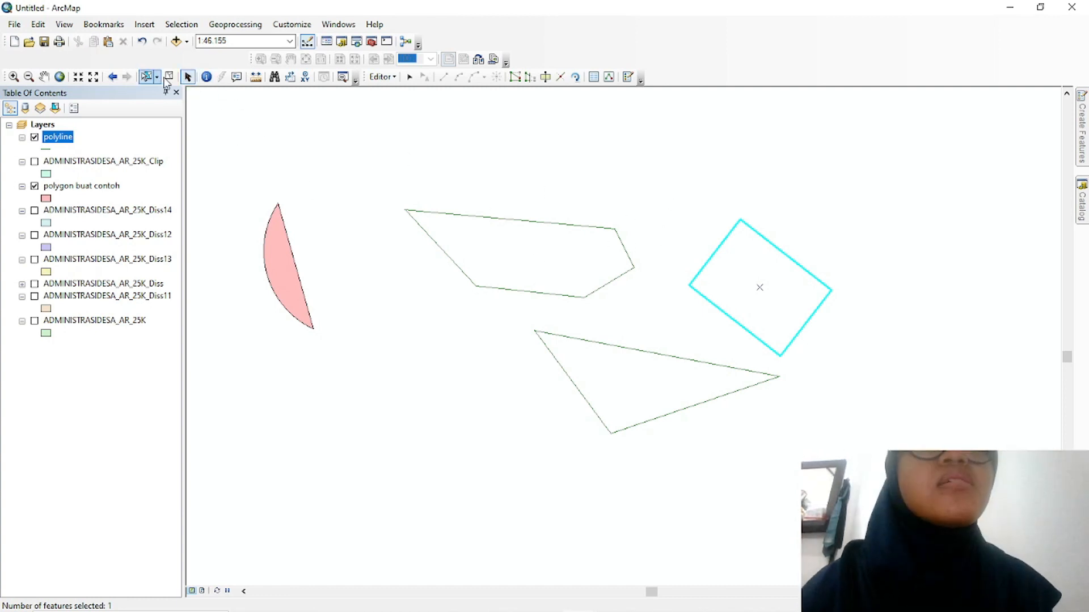
# Select the five-sided polyline and reshape it so one straight edge replaces its pointed eastern end
pyautogui.click(146, 77)
pyautogui.click(730, 238)
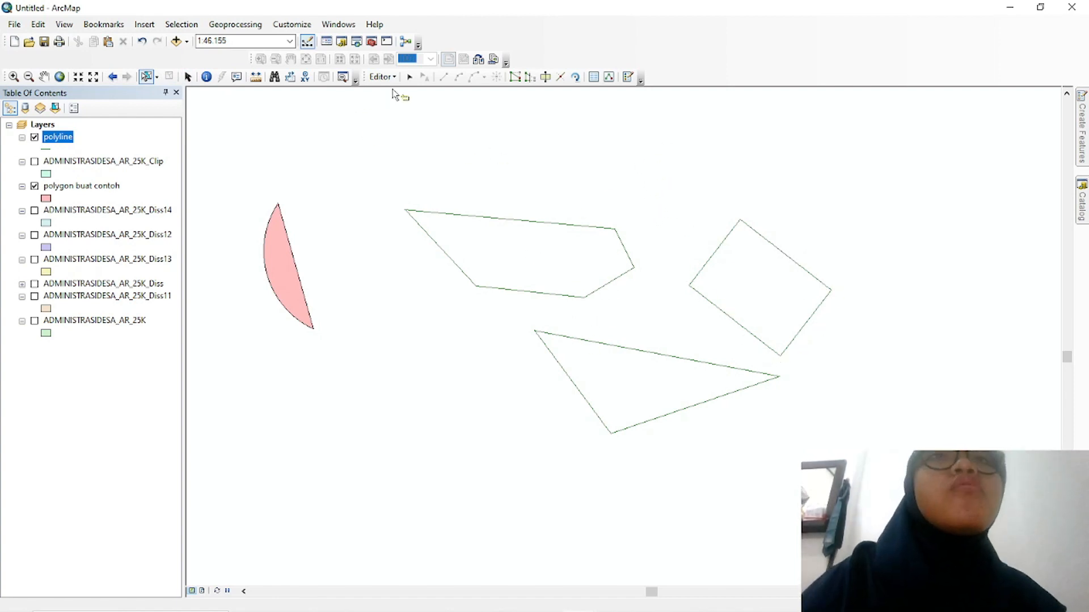
pyautogui.click(489, 213)
pyautogui.click(546, 77)
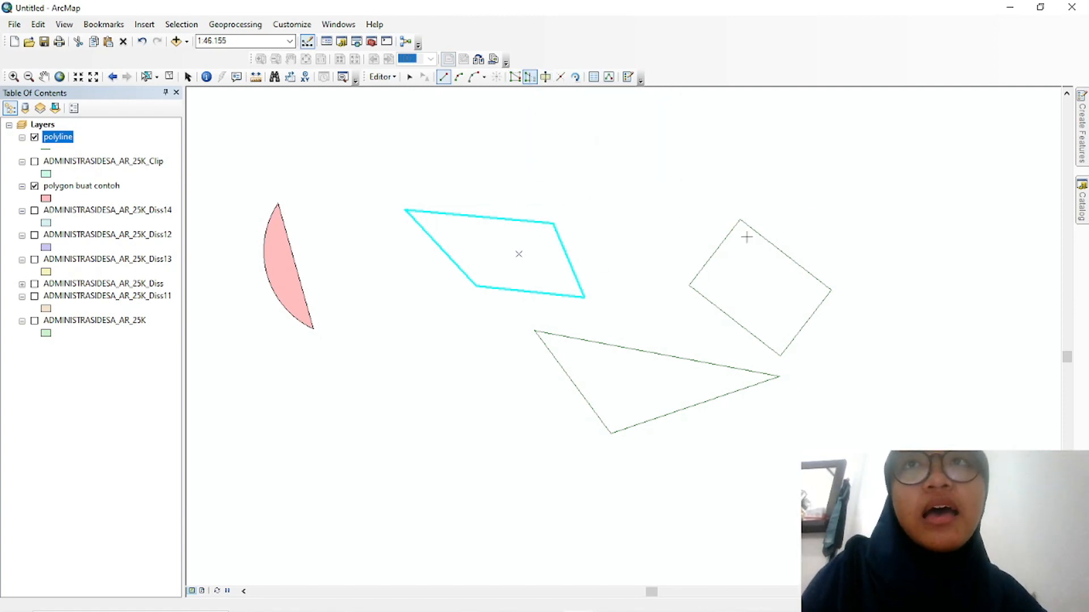
# Try to reshape the northern corner of the tilted rectangle while the five-sided line's feature is still selected
pyautogui.doubleClick(724, 248)
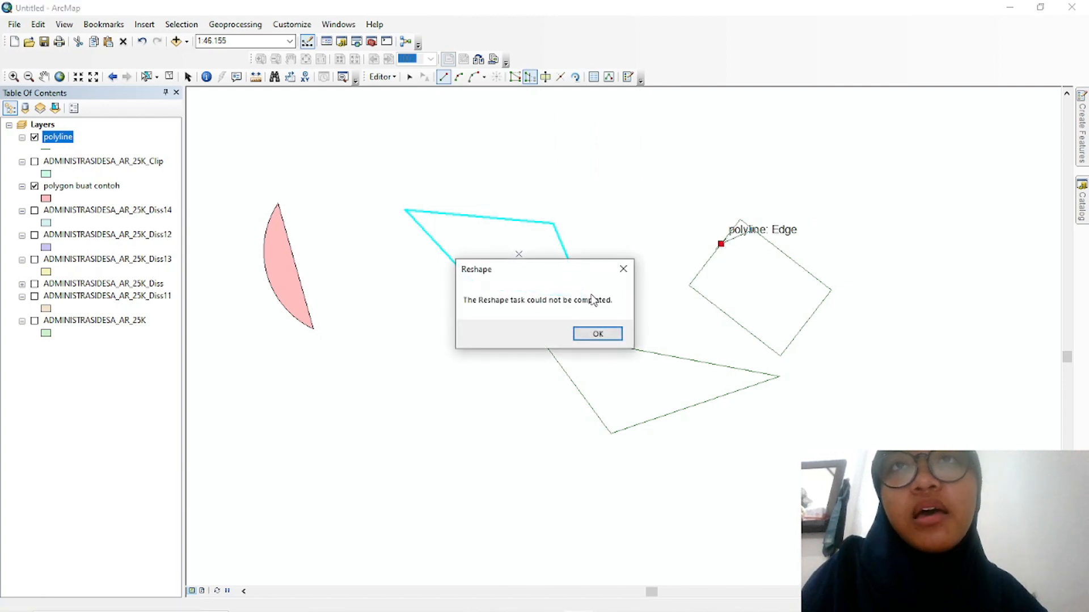
pyautogui.click(624, 270)
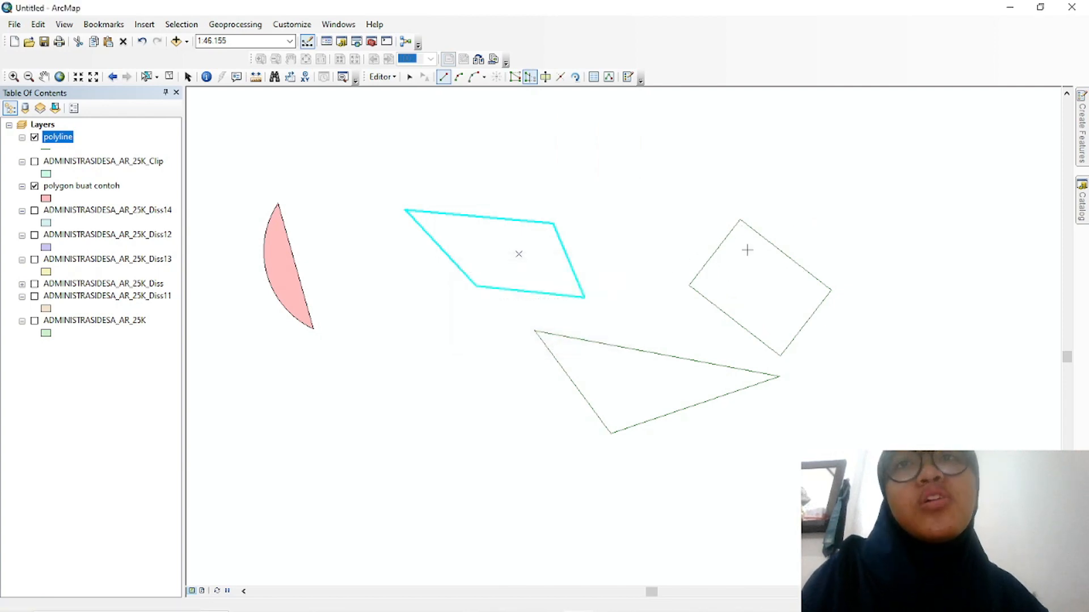
# Select the tilted rectangular polyline and reshape it with a line across its northern corner, from the northeast edge to the northwest edge
pyautogui.click(146, 77)
pyautogui.click(739, 261)
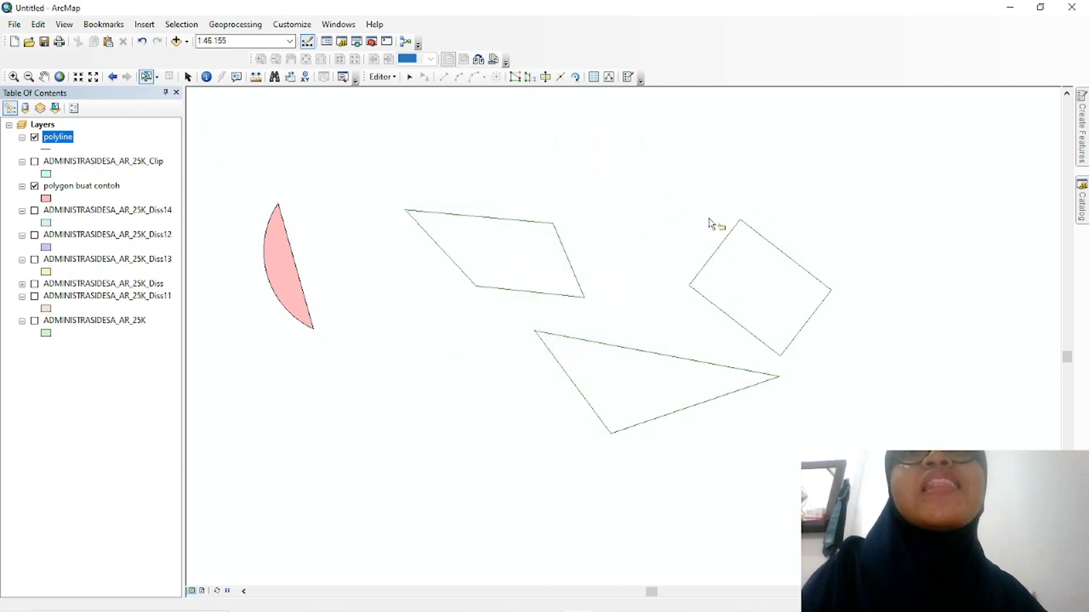
pyautogui.click(759, 235)
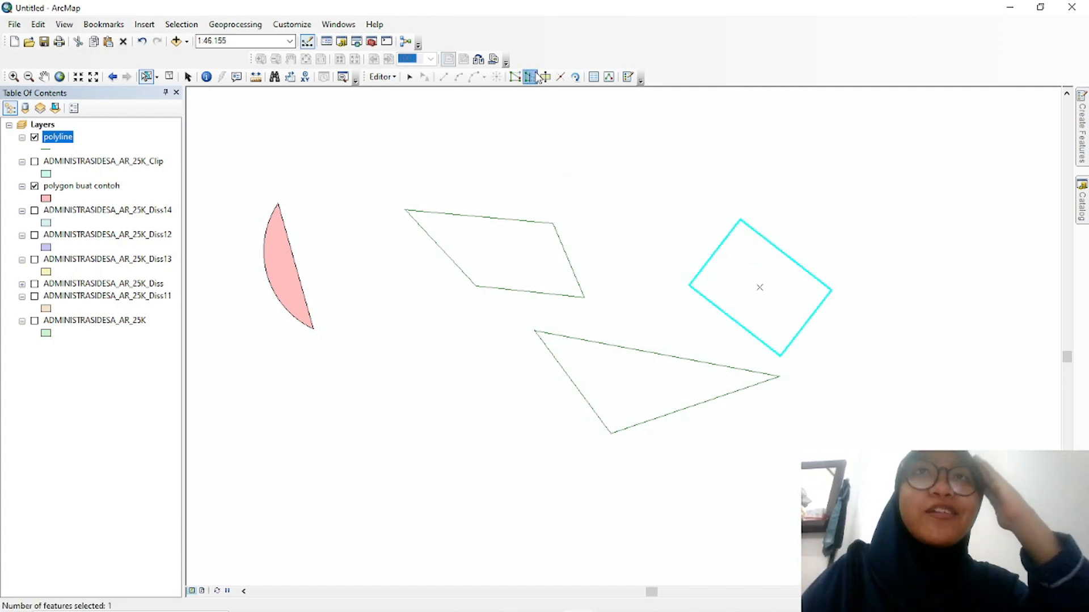
pyautogui.click(534, 77)
pyautogui.click(766, 239)
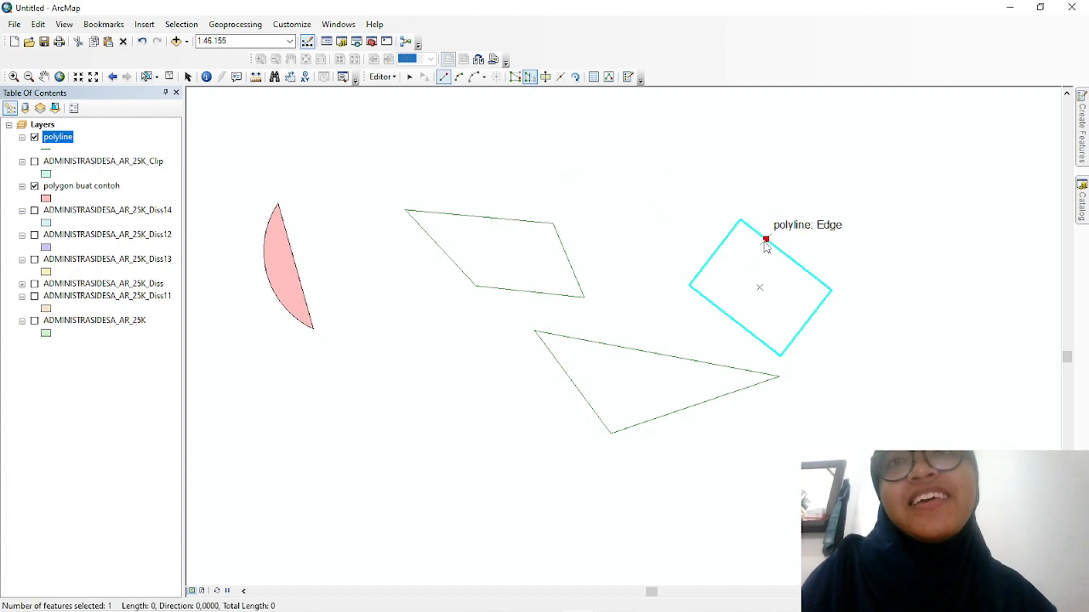
pyautogui.doubleClick(721, 245)
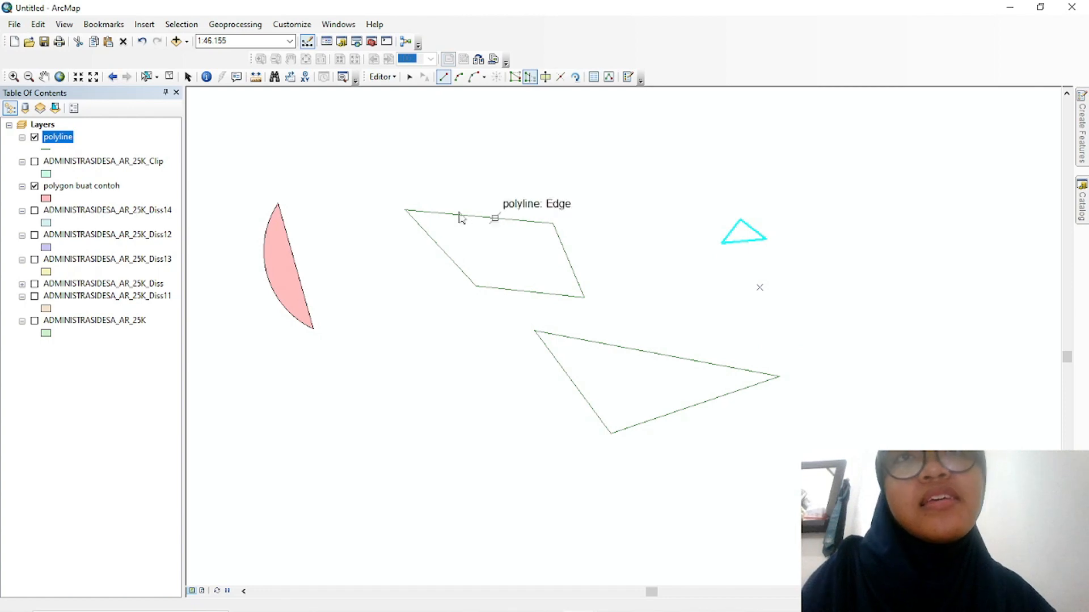
# Select the four-sided polyline and trim its northeastern corner with two short reshape lines
pyautogui.click(147, 76)
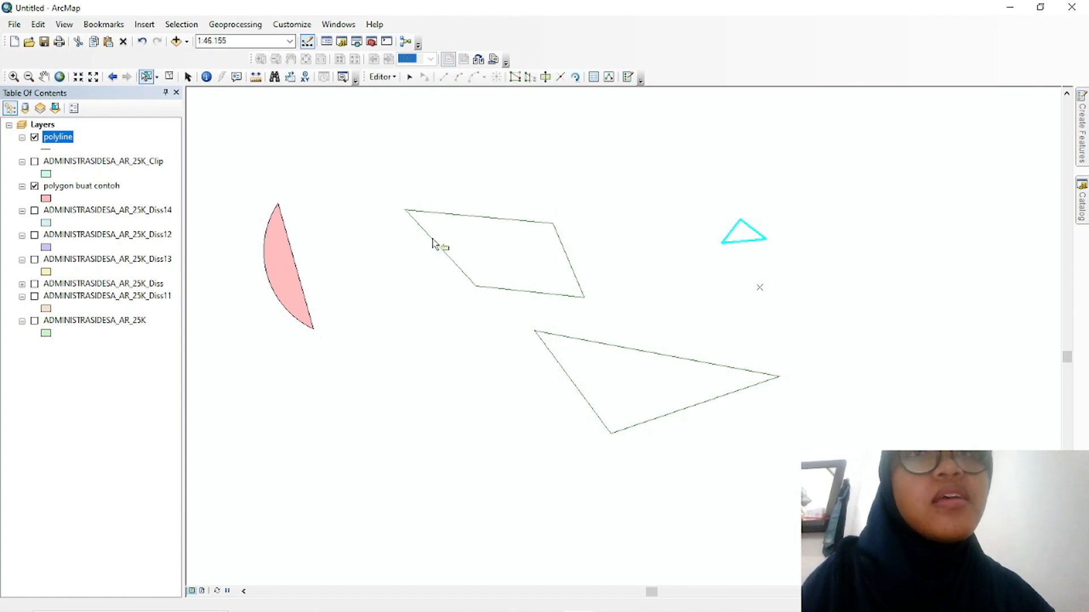
pyautogui.click(459, 245)
pyautogui.click(522, 227)
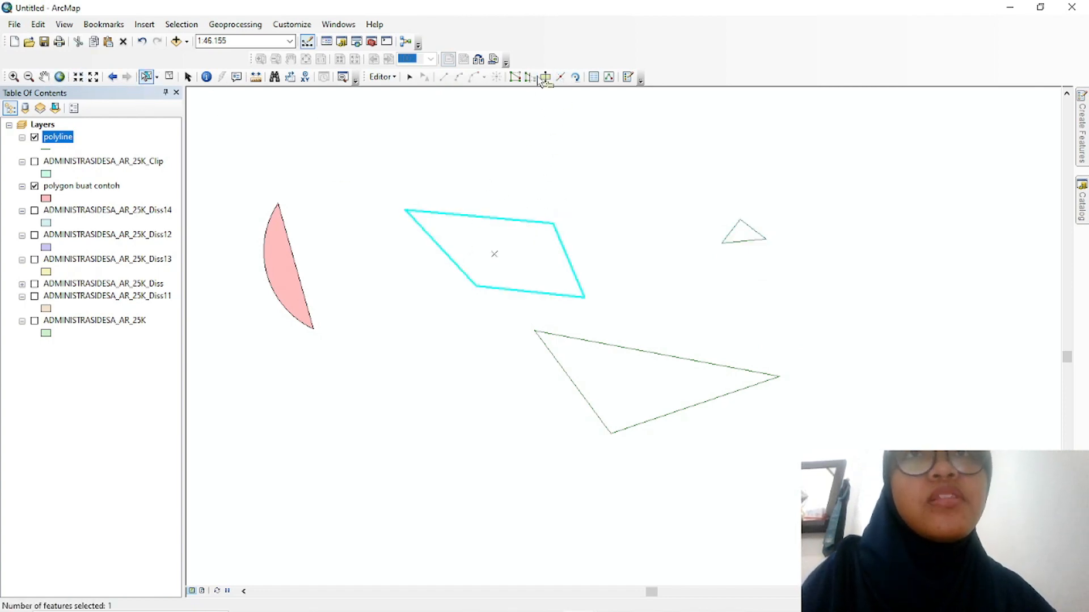
pyautogui.click(530, 76)
pyautogui.click(536, 222)
pyautogui.doubleClick(566, 259)
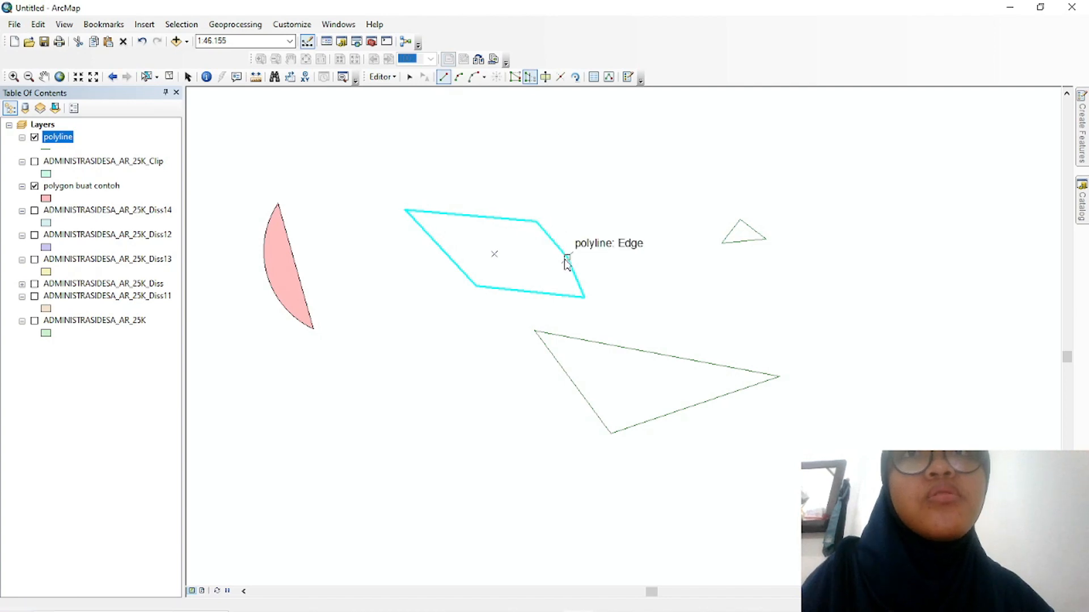
pyautogui.click(527, 221)
pyautogui.doubleClick(560, 250)
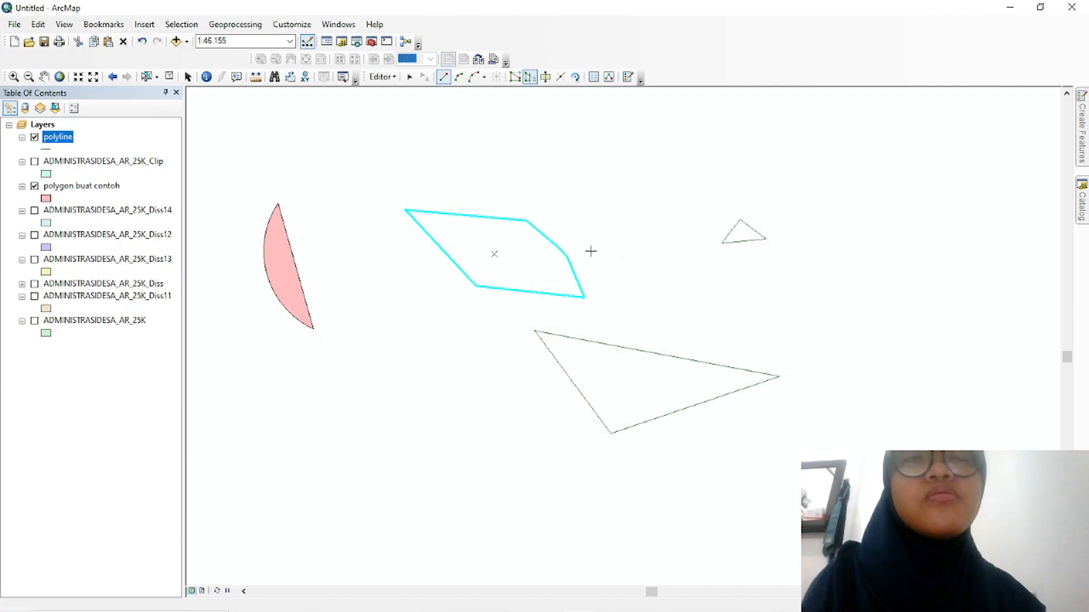
# Edit the selected polyline's vertices, moving the northeastern ones up and outward and pulling an eastern one inward
pyautogui.click(515, 77)
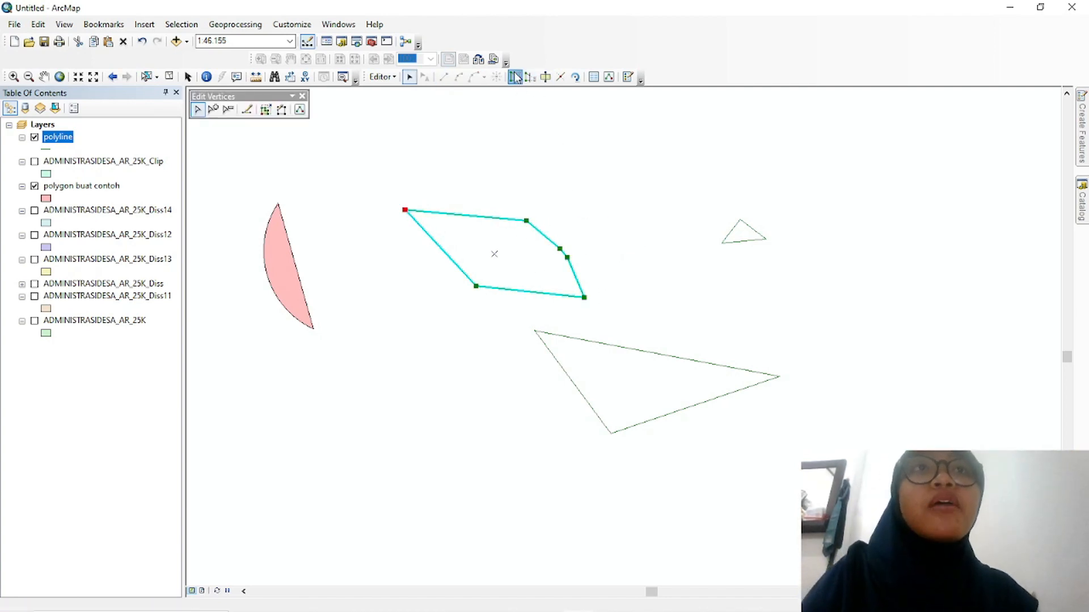
pyautogui.moveTo(527, 221); pyautogui.dragTo(548, 169)
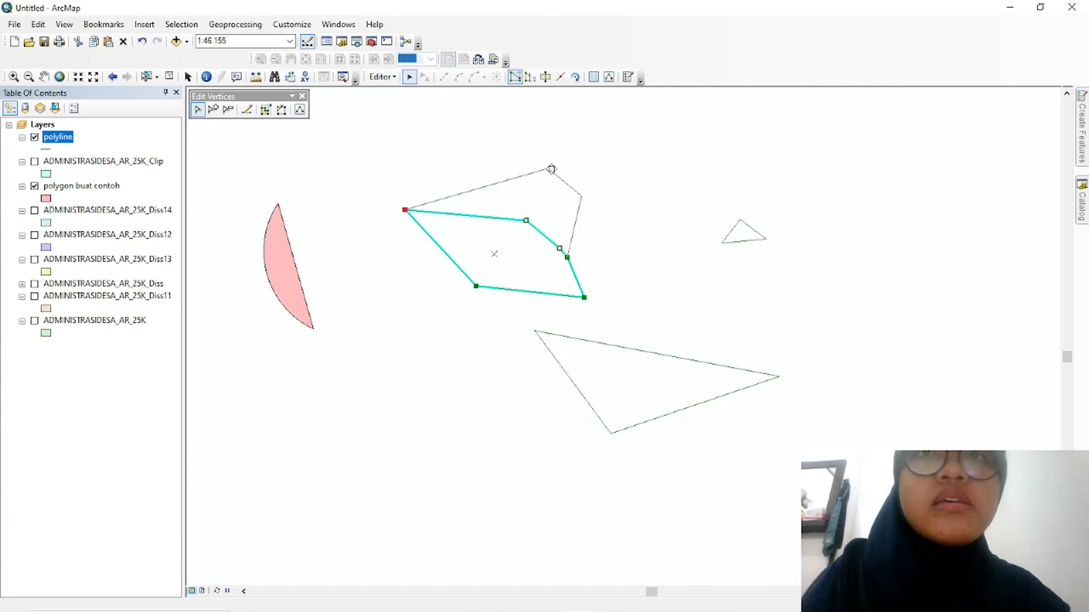
pyautogui.moveTo(568, 256)
pyautogui.mouseDown()
pyautogui.moveTo(616, 274)
pyautogui.moveTo(534, 220)
pyautogui.mouseUp()
# Add several vertices along the polyline's northern edge, delete its western corner vertex, and finish the vertex edit
pyautogui.click(213, 109)
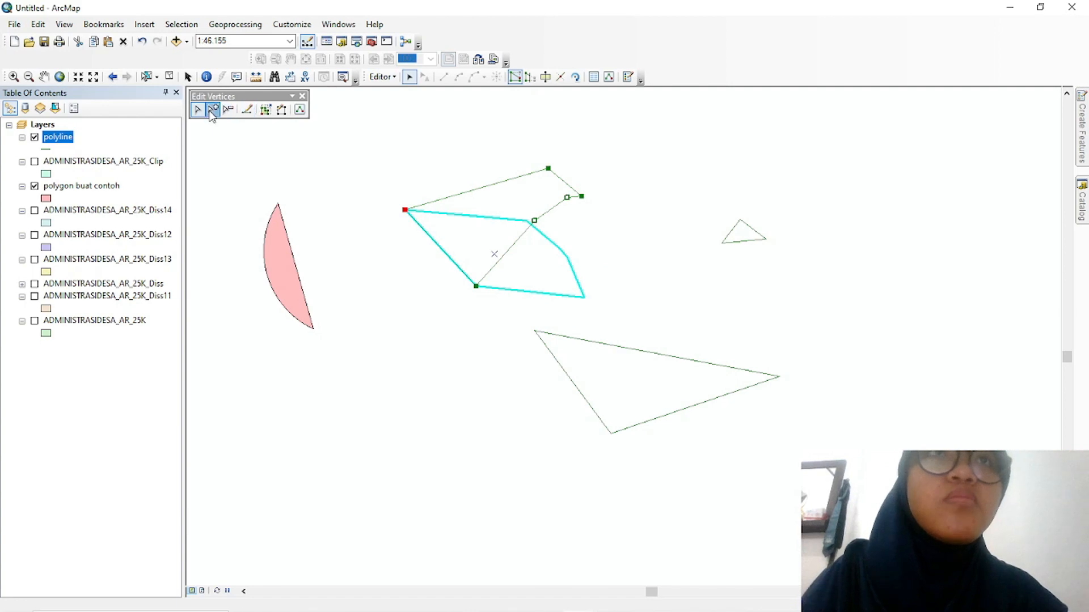
pyautogui.click(490, 186)
pyautogui.click(498, 185)
pyautogui.click(512, 180)
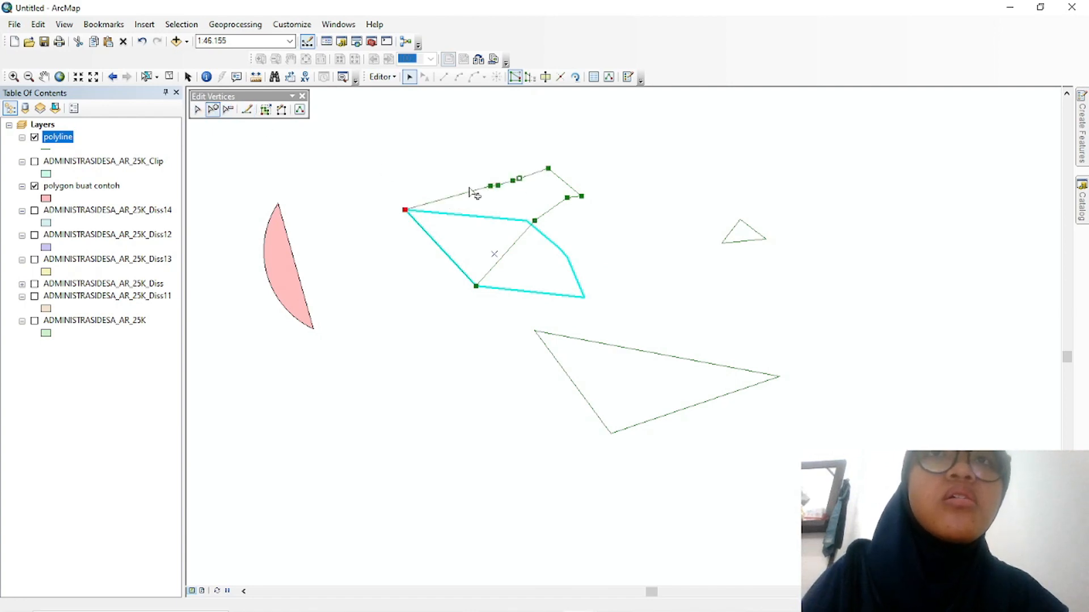
pyautogui.click(228, 110)
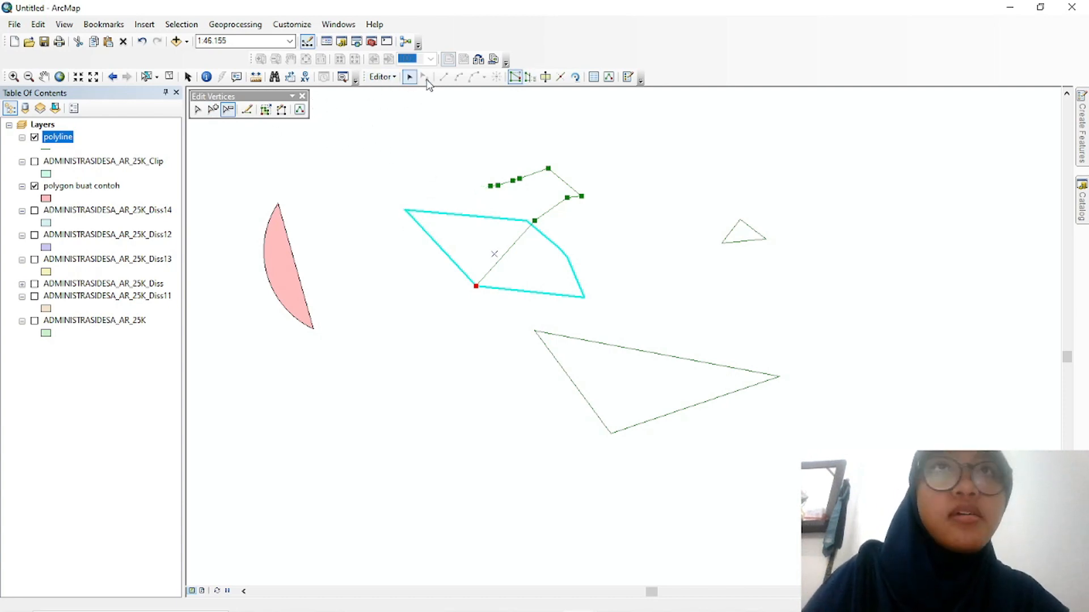
pyautogui.click(398, 167)
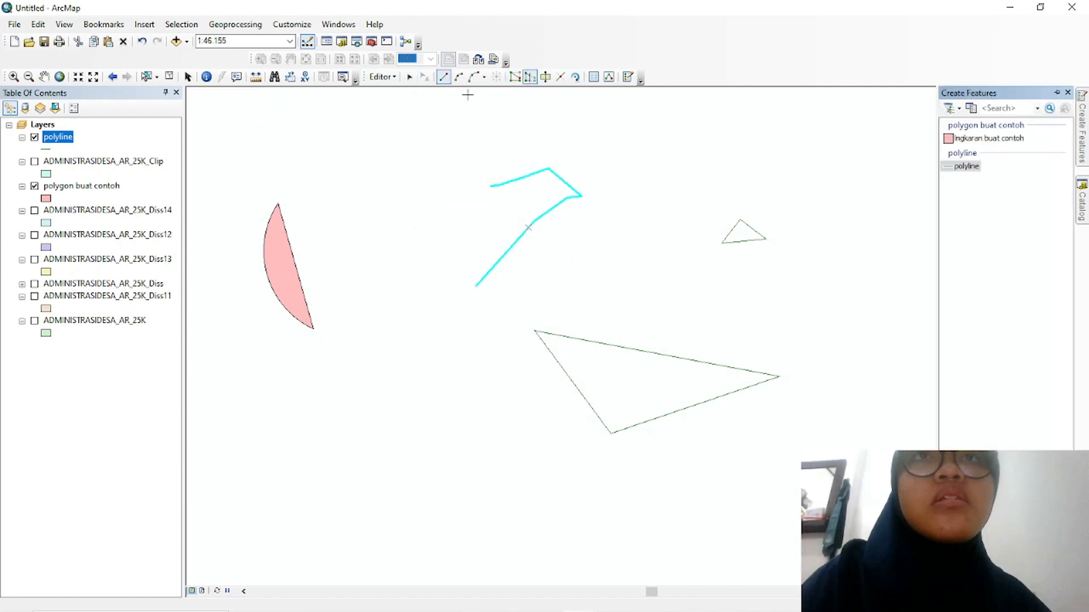
# Draw a nearly circular arc polyline west of the reshaped line with the End Point Arc Segment tool
pyautogui.click(462, 79)
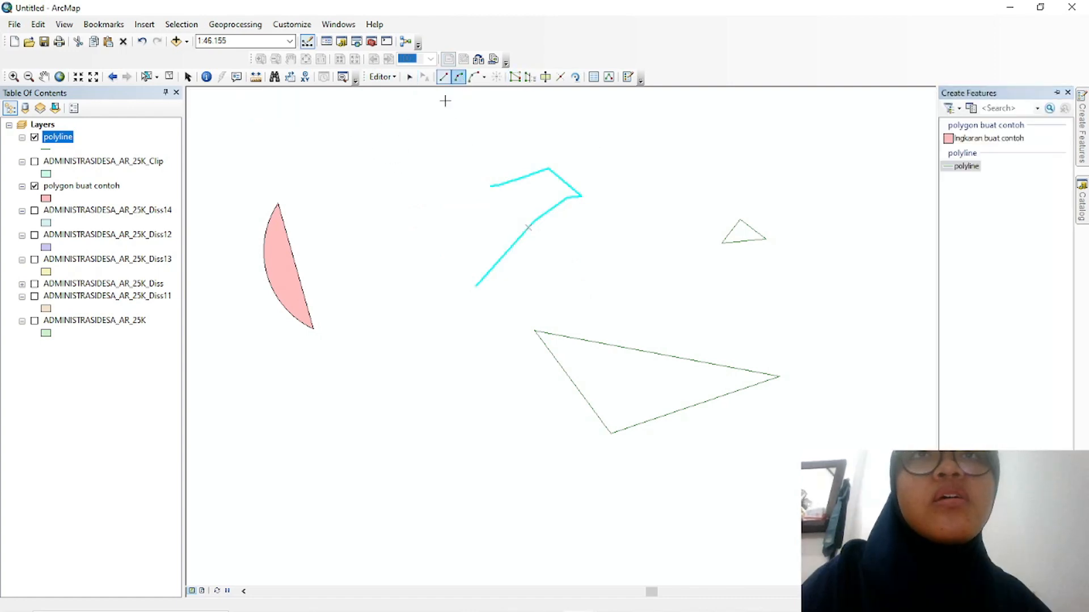
pyautogui.click(407, 170)
pyautogui.click(484, 221)
pyautogui.doubleClick(441, 274)
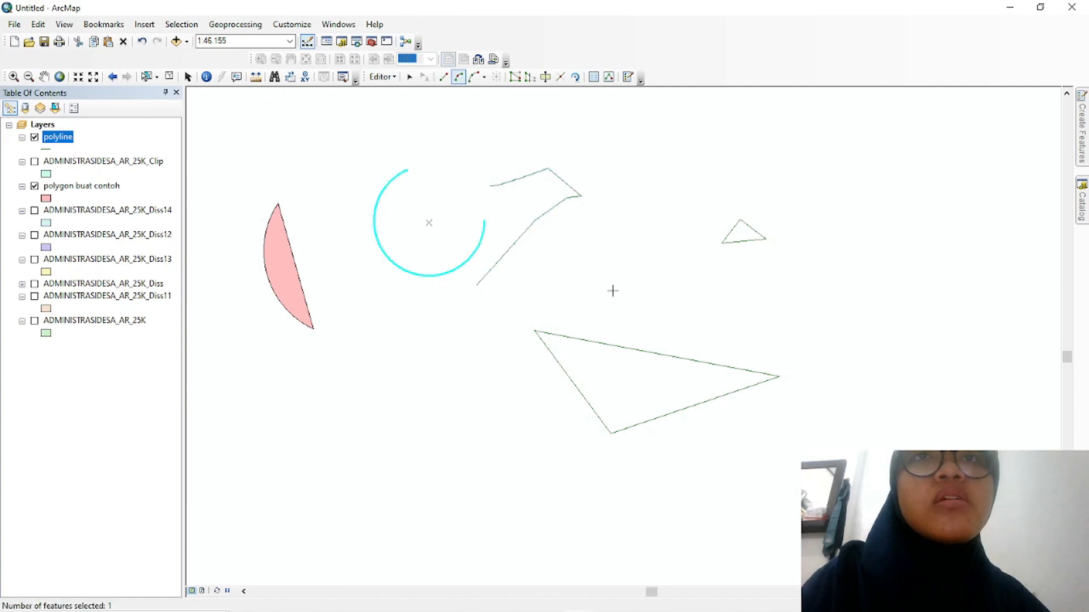
# Start another polyline with a downward-bulging arc segment above the large triangle
pyautogui.click(604, 261)
pyautogui.click(729, 313)
pyautogui.click(638, 327)
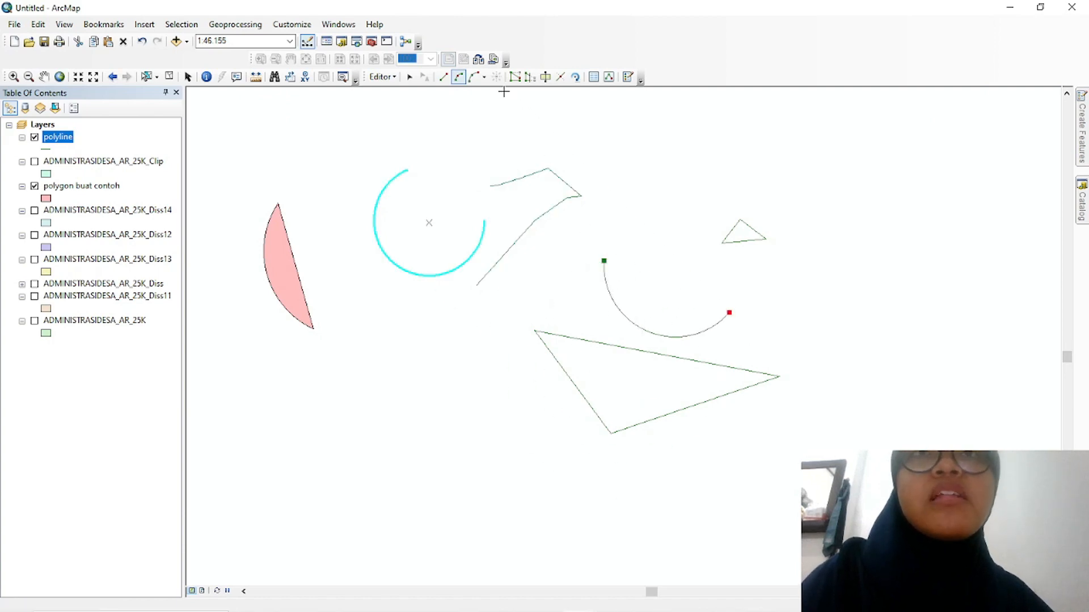
# Continue the arc with right-angled segments looping around to the east and back, and finish the polyline on its own edge
pyautogui.click(483, 77)
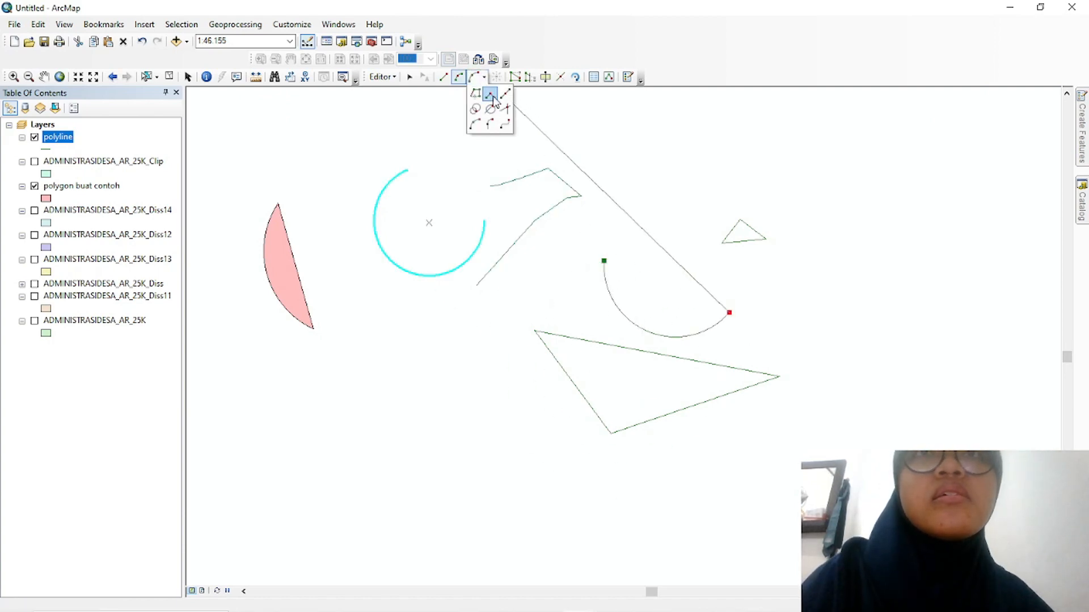
pyautogui.click(491, 95)
pyautogui.click(808, 222)
pyautogui.click(877, 282)
pyautogui.click(844, 319)
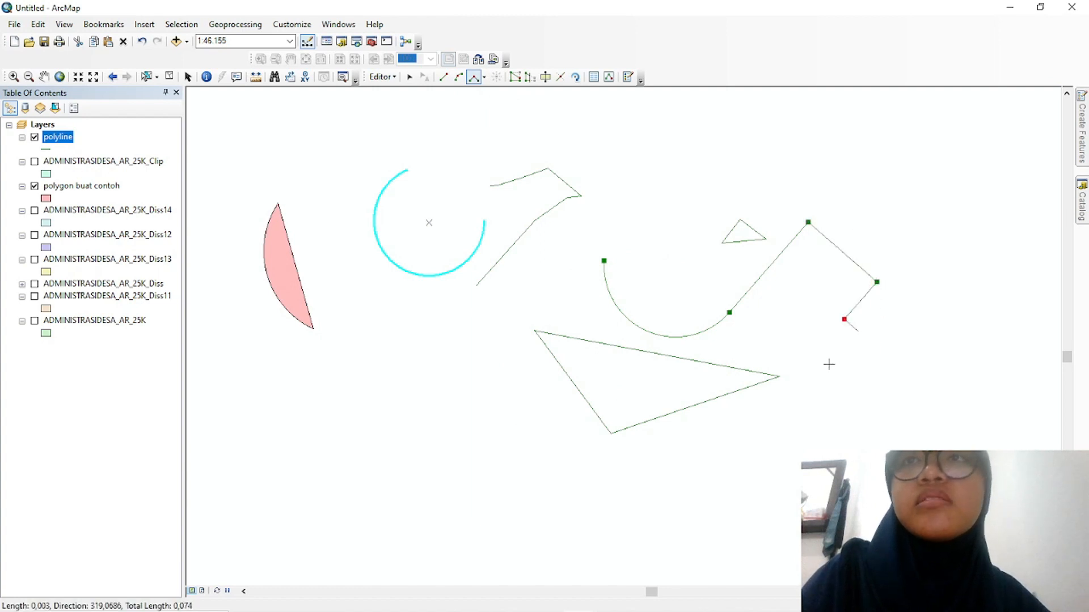
pyautogui.click(911, 377)
pyautogui.click(984, 295)
pyautogui.click(872, 198)
pyautogui.click(810, 144)
pyautogui.click(728, 237)
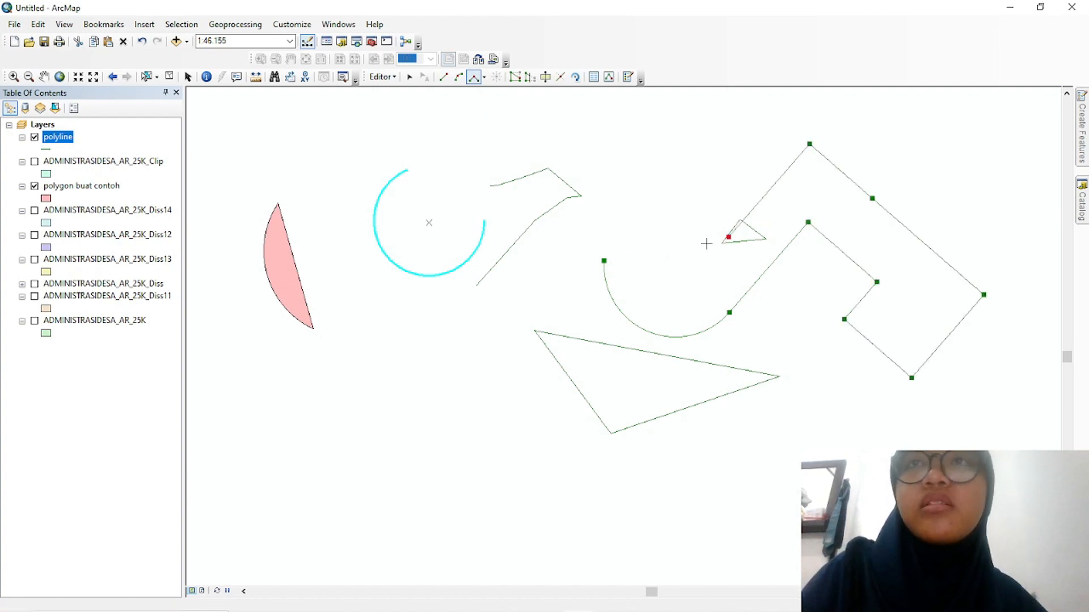
pyautogui.doubleClick(766, 266)
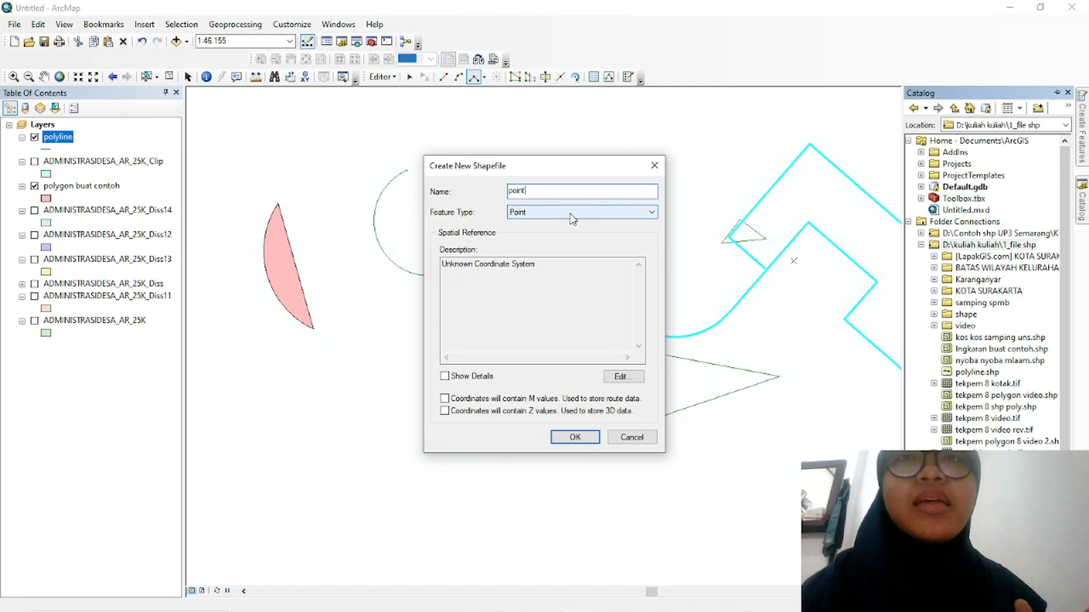
# Create the "point" shapefile with feature type Point and the WGS 1984 UTM Zone 49S coordinate system
pyautogui.click(573, 220)
pyautogui.click(572, 220)
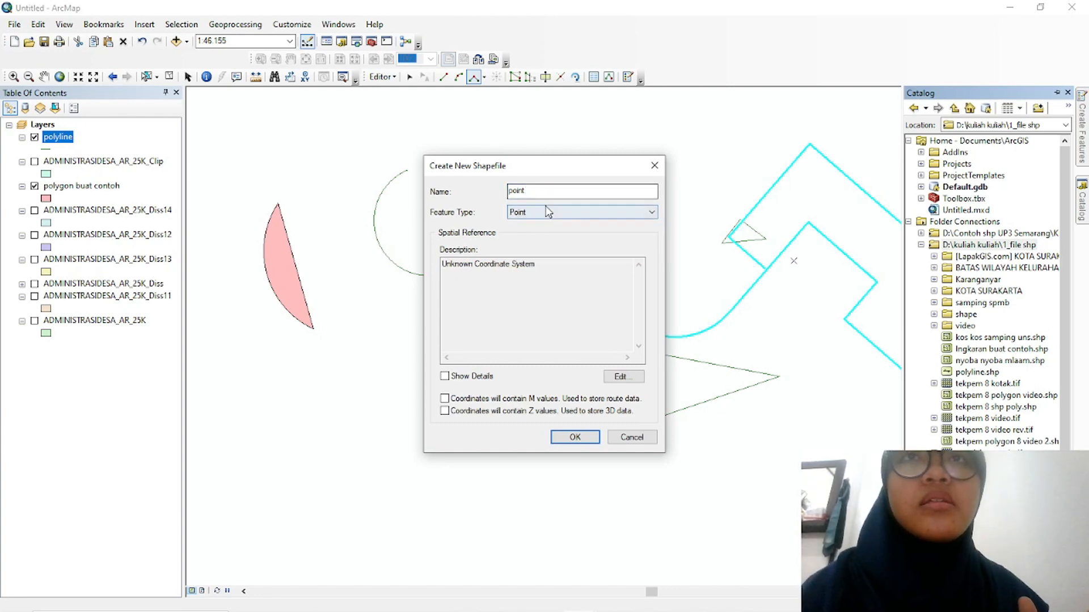
pyautogui.click(546, 213)
pyautogui.click(539, 224)
pyautogui.click(621, 377)
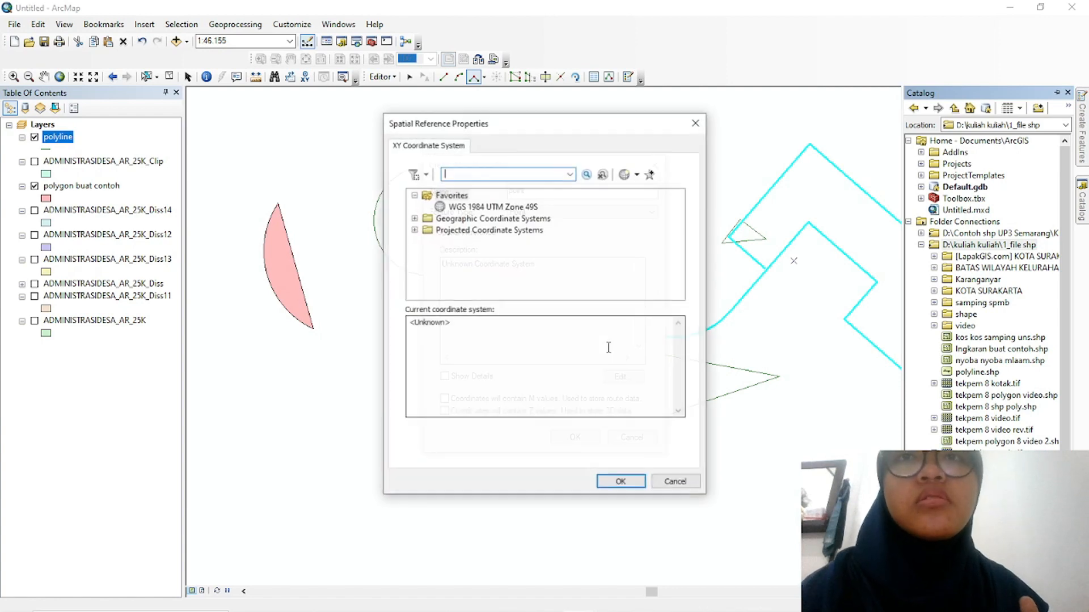
pyautogui.click(507, 207)
pyautogui.click(607, 481)
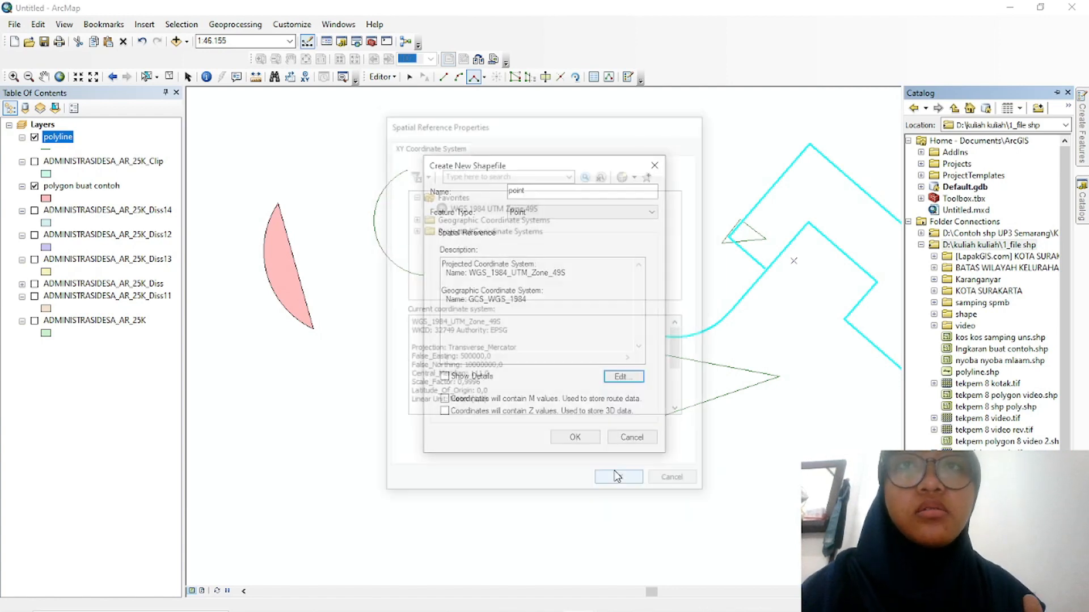
pyautogui.click(588, 435)
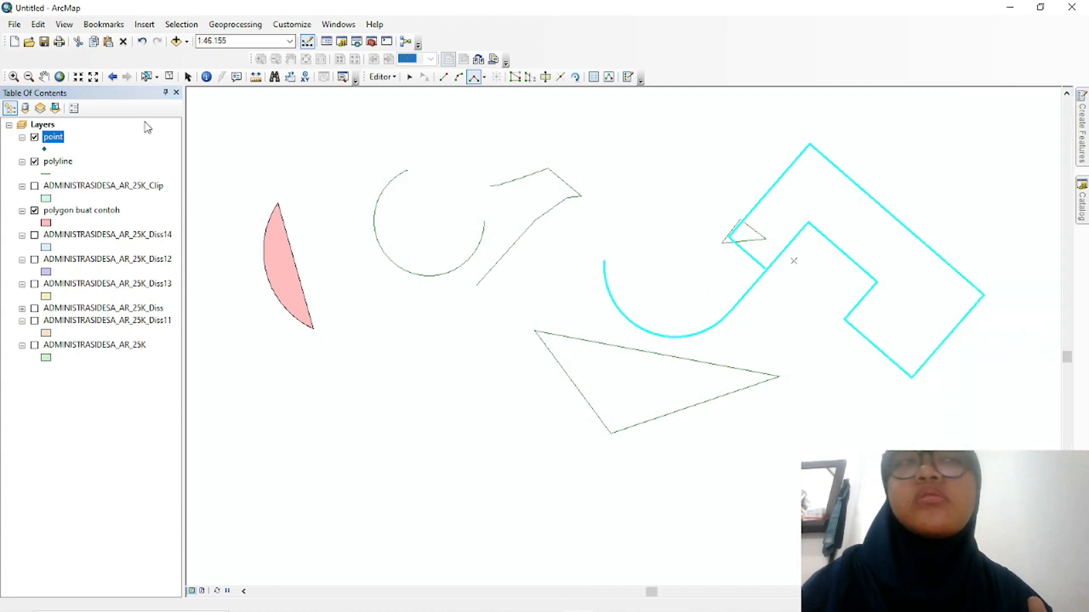
# Stop the current editing session
pyautogui.click(381, 76)
pyautogui.click(404, 105)
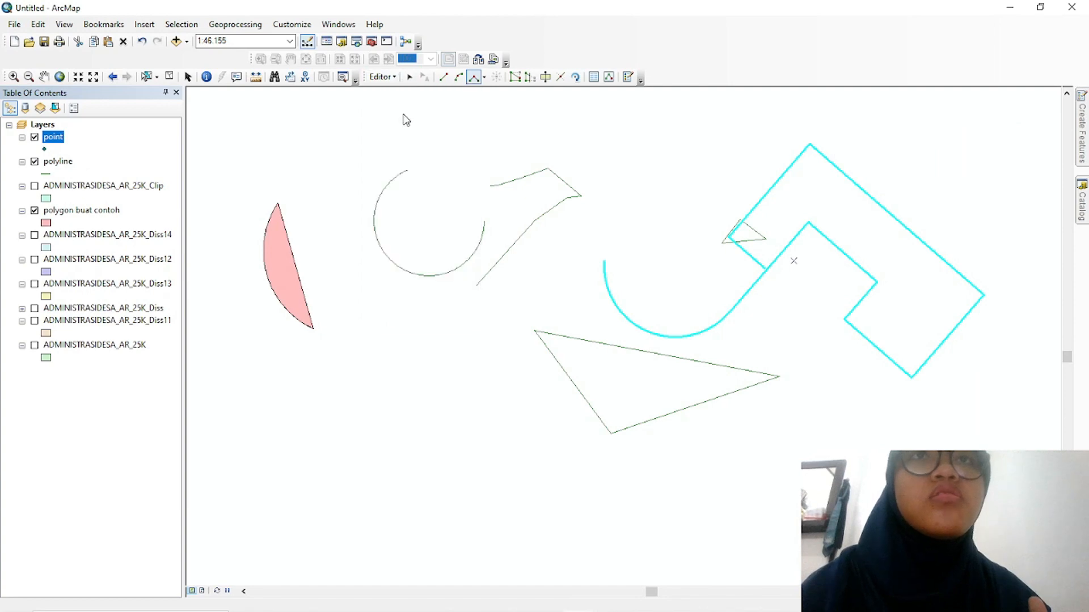
pyautogui.click(497, 355)
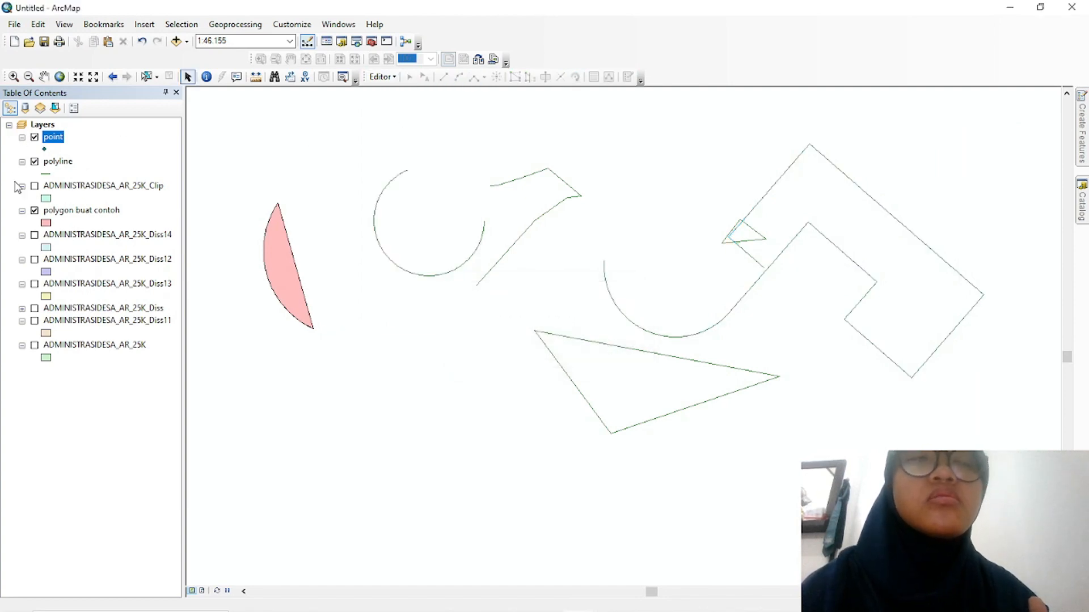
# Start an editing session on the point layer and continue past the spatial reference warnings
pyautogui.click(68, 138)
pyautogui.click(381, 77)
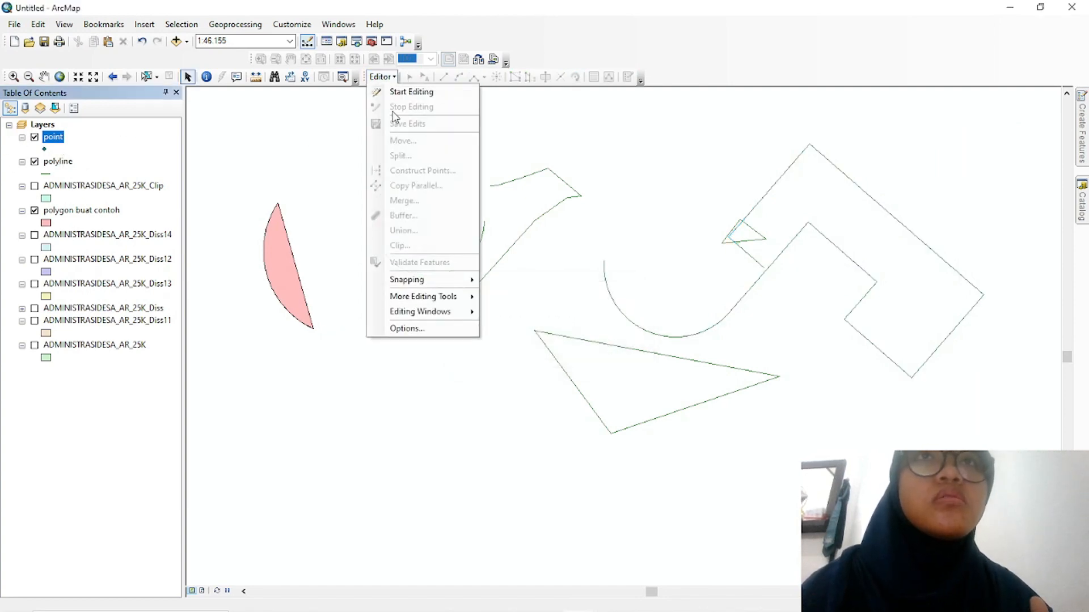
pyautogui.click(57, 141)
pyautogui.rightClick(56, 140)
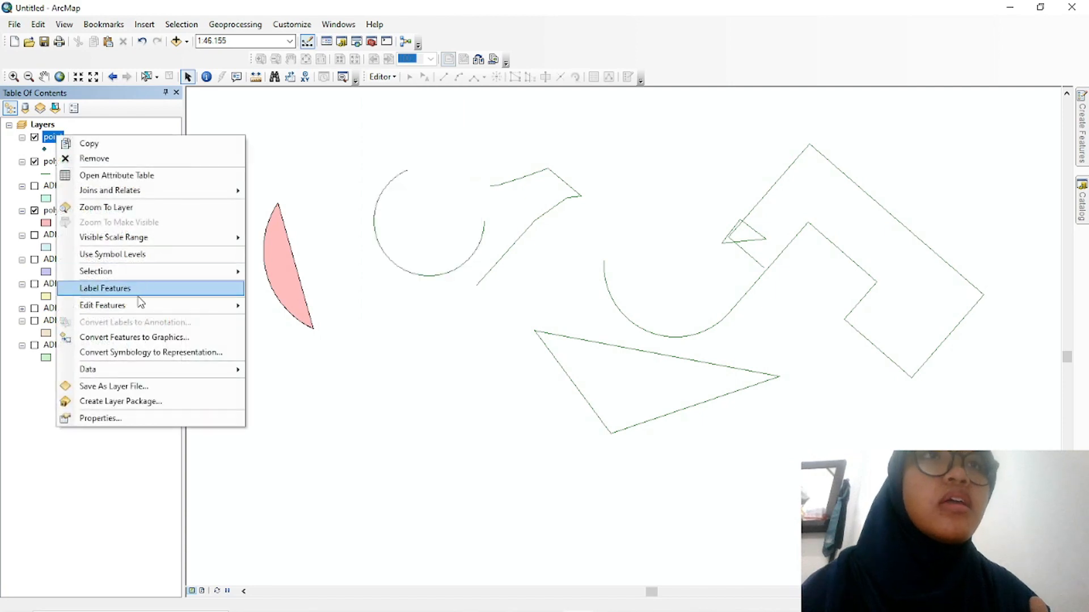
pyautogui.moveTo(141, 305)
pyautogui.click(284, 309)
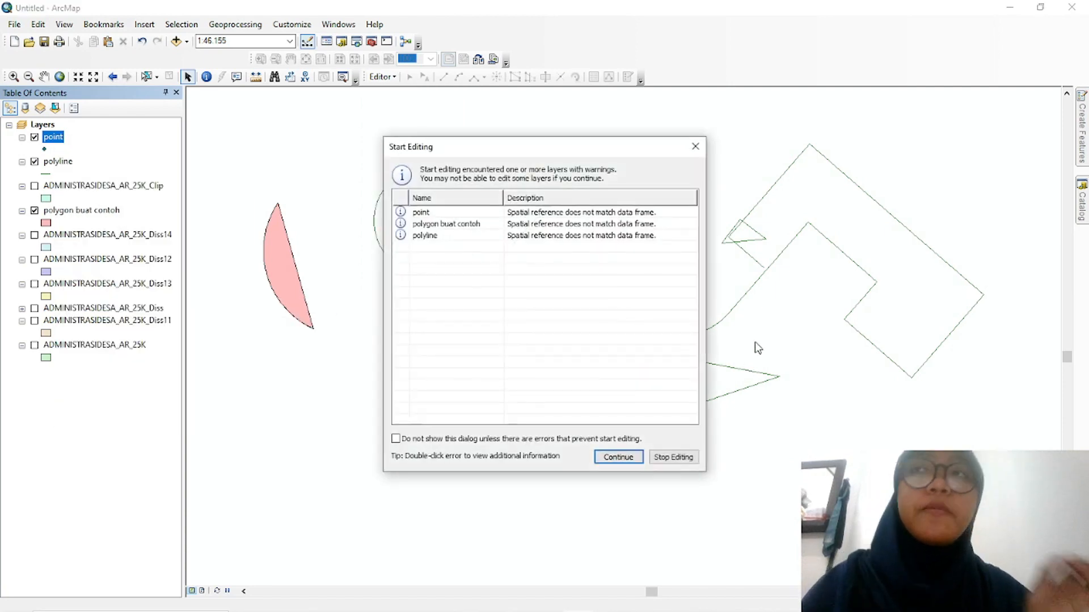
pyautogui.click(527, 212)
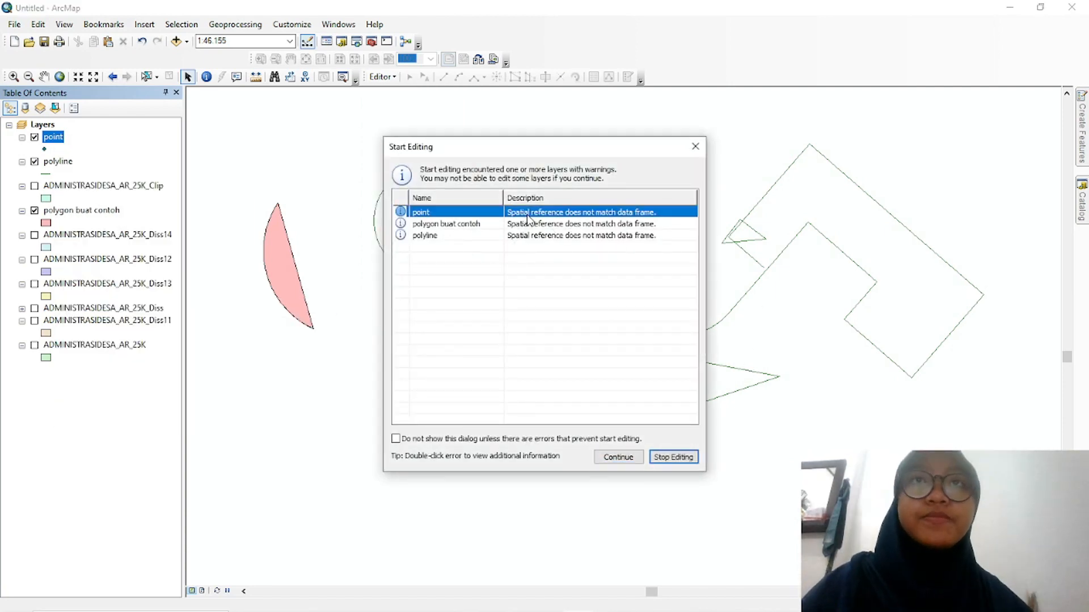
pyautogui.click(641, 461)
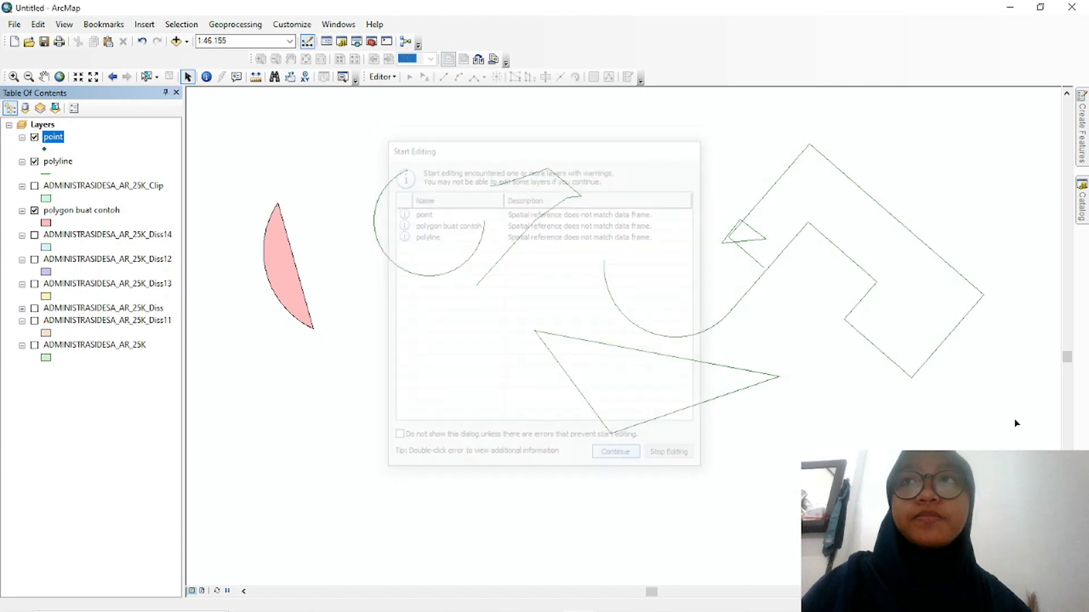
# Choose the point feature template and place two points southwest of the large triangle
pyautogui.click(1082, 154)
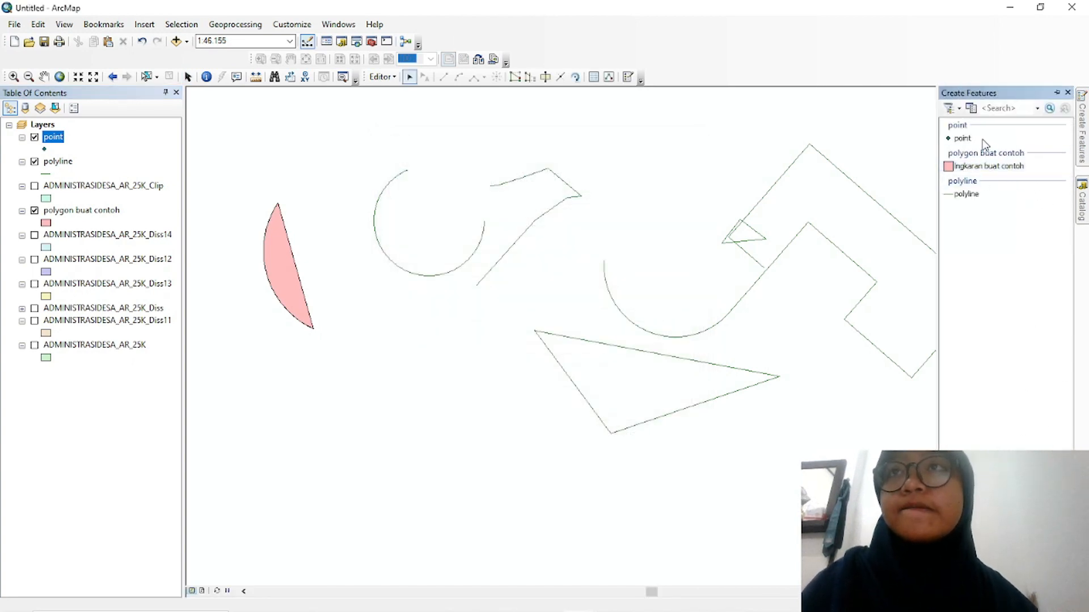
pyautogui.click(963, 138)
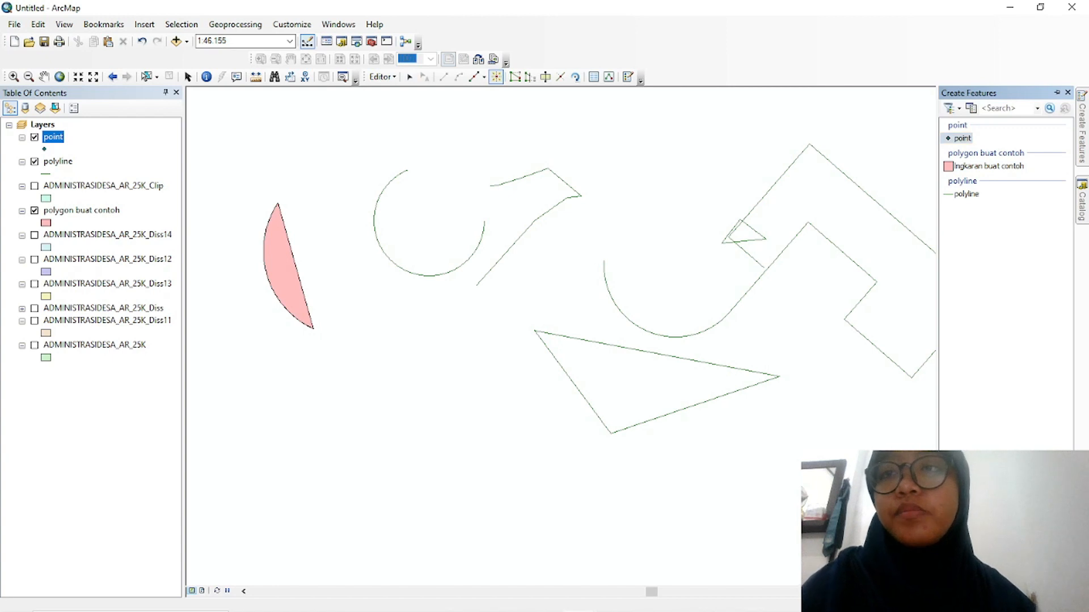
pyautogui.click(455, 367)
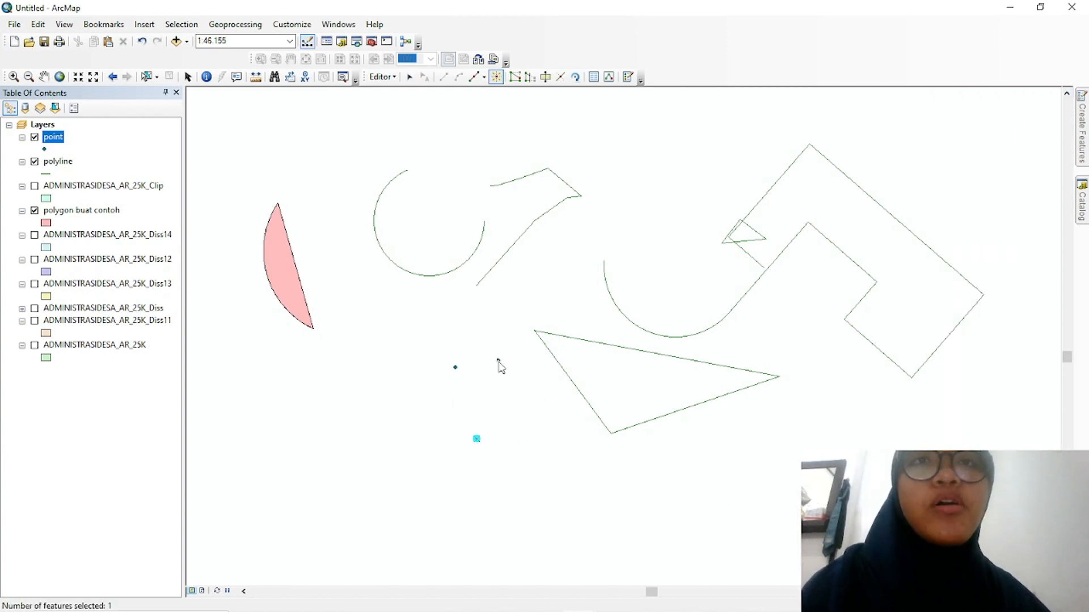
# Place eight more points in the point layer, around the large triangle's western corner and northward between the polyline shapes
pyautogui.click(509, 393)
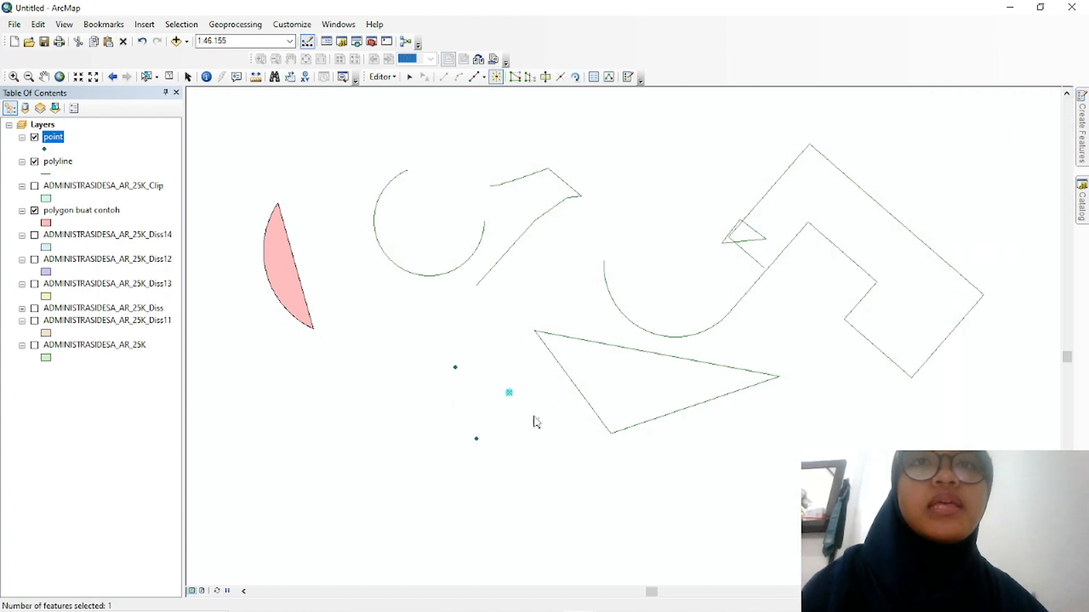
pyautogui.click(396, 411)
pyautogui.click(540, 439)
pyautogui.click(524, 320)
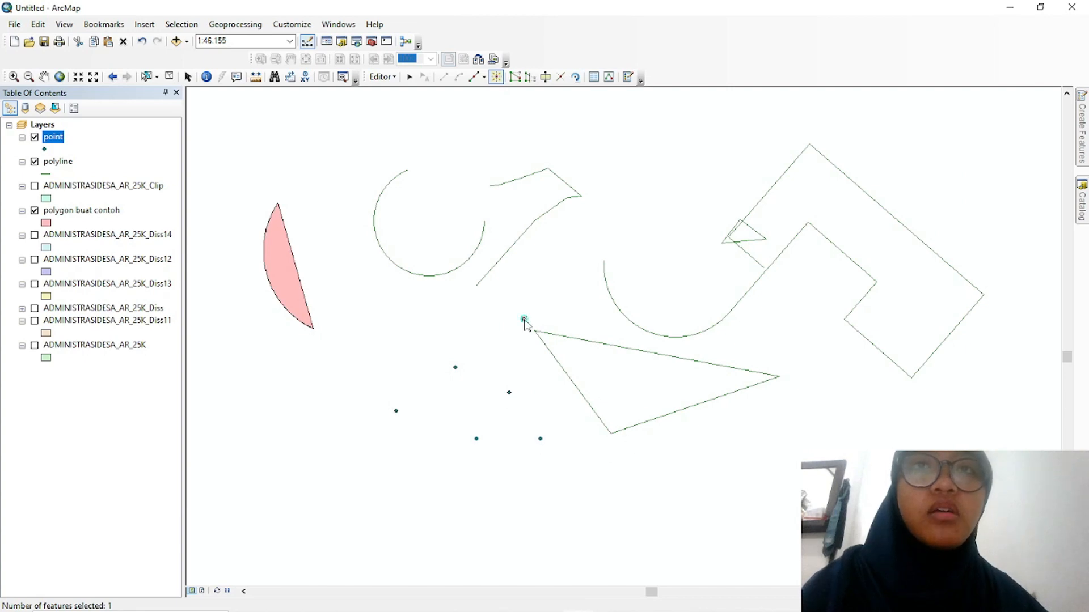
pyautogui.click(558, 266)
pyautogui.click(624, 202)
pyautogui.click(491, 303)
pyautogui.click(408, 330)
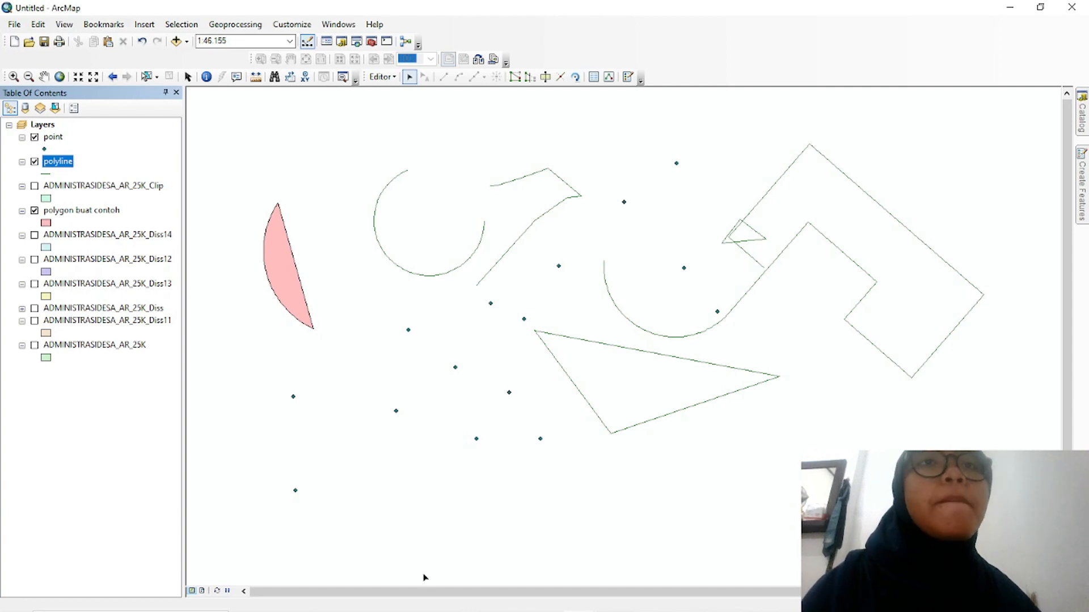
# Switch to the tekpem nyoba.mxd ArcMap window and toggle the visibility of the video digitasi layer
pyautogui.moveTo(589, 600)
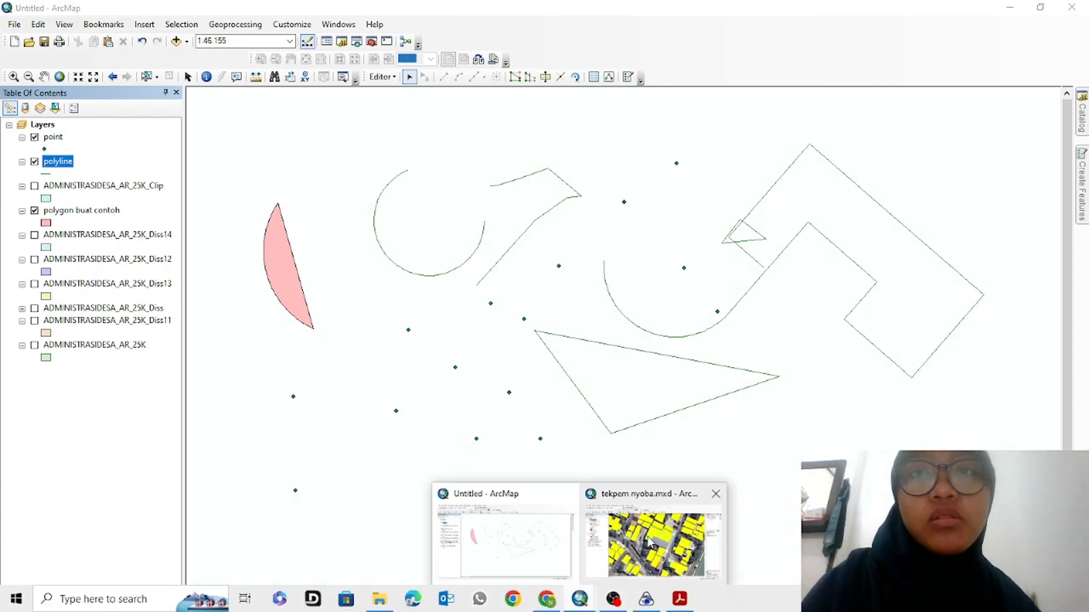
pyautogui.click(649, 542)
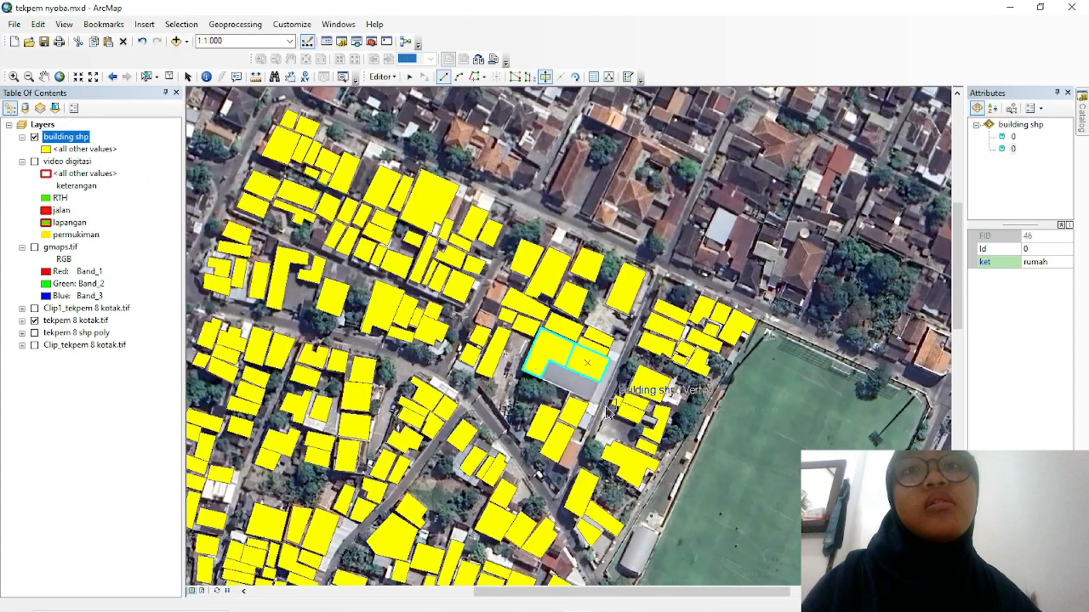
pyautogui.scroll(-1, 606, 408)
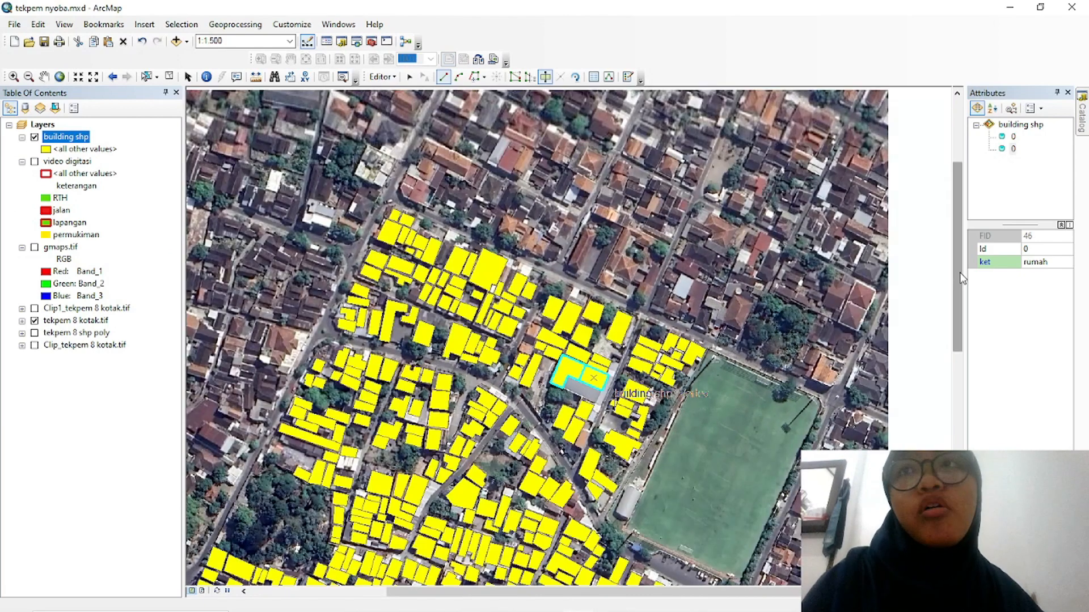
pyautogui.moveTo(958, 275); pyautogui.dragTo(961, 323)
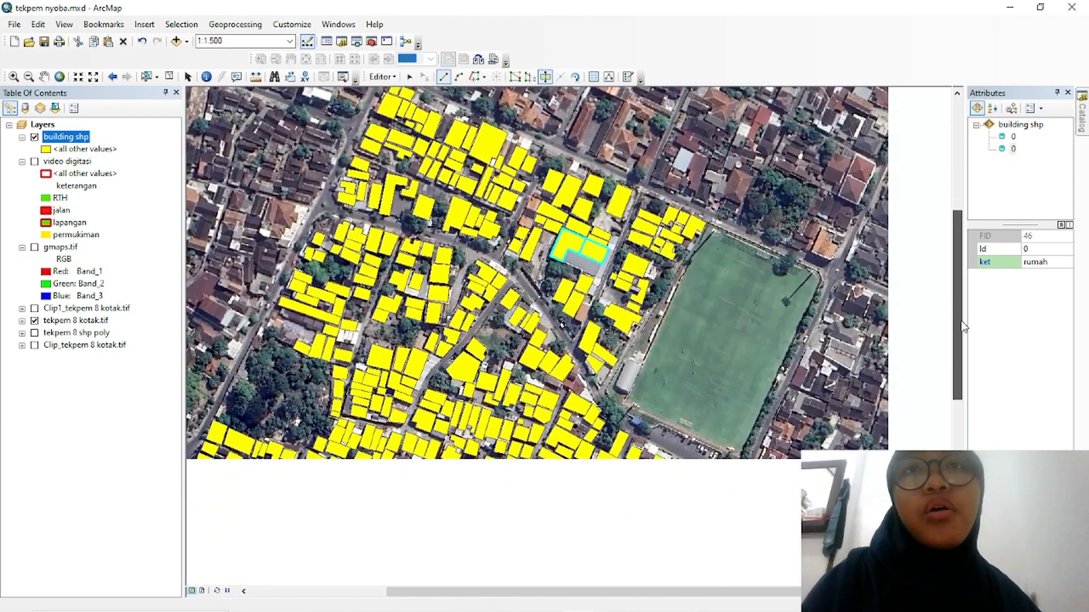
pyautogui.click(35, 161)
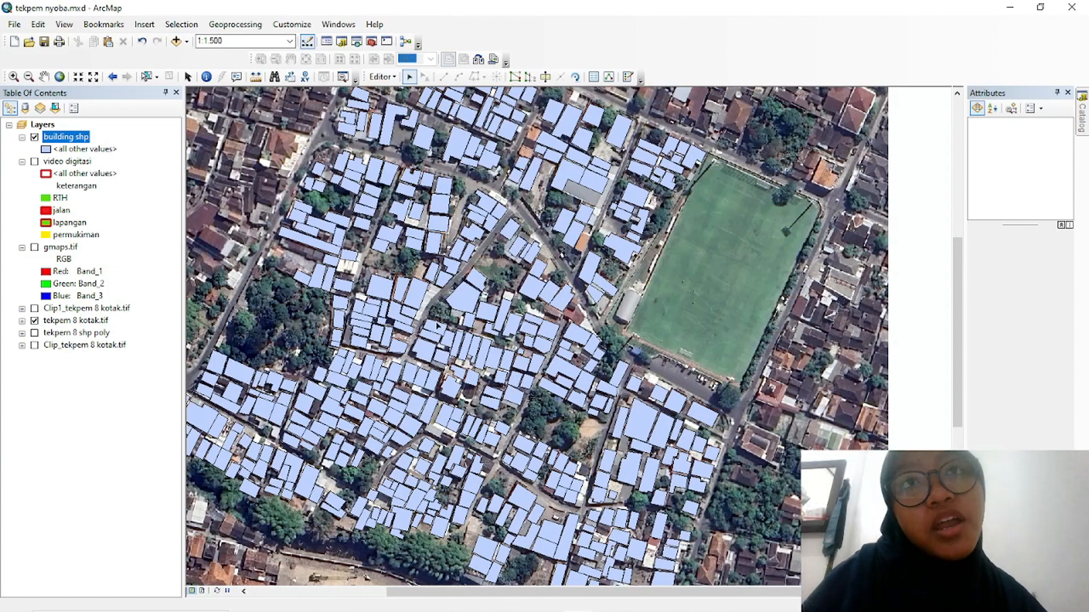
# Select individual building polygons west of the green field to inspect their attributes
pyautogui.click(553, 295)
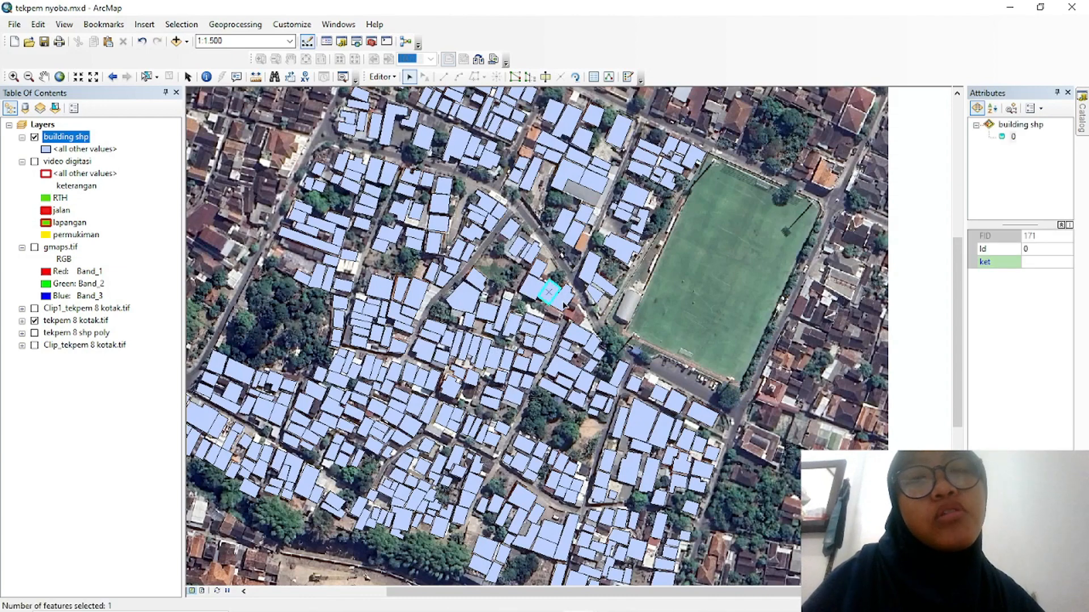
pyautogui.click(559, 303)
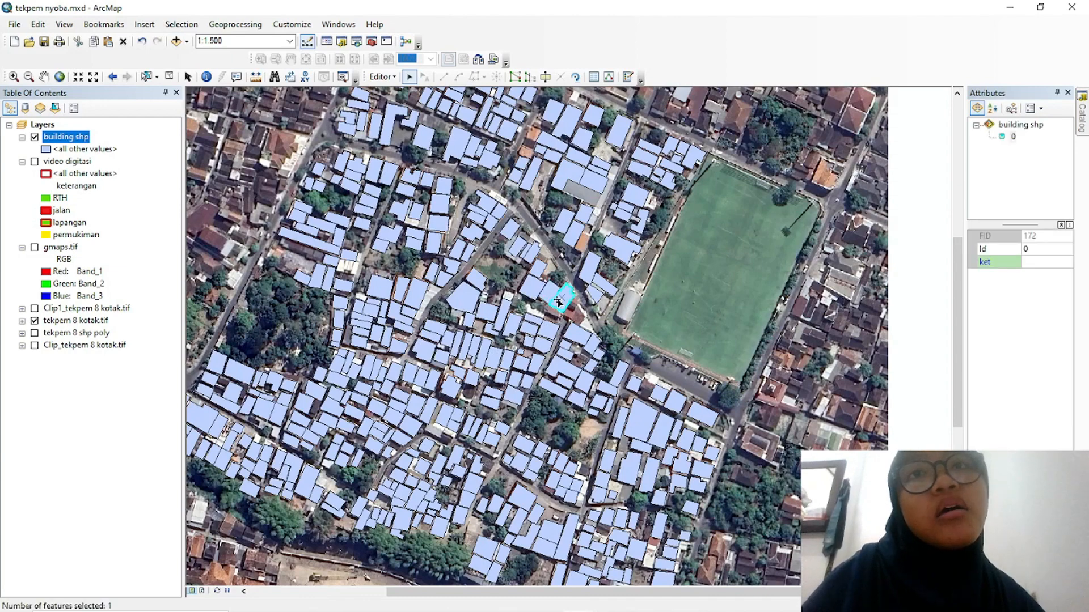
pyautogui.click(463, 308)
pyautogui.click(455, 324)
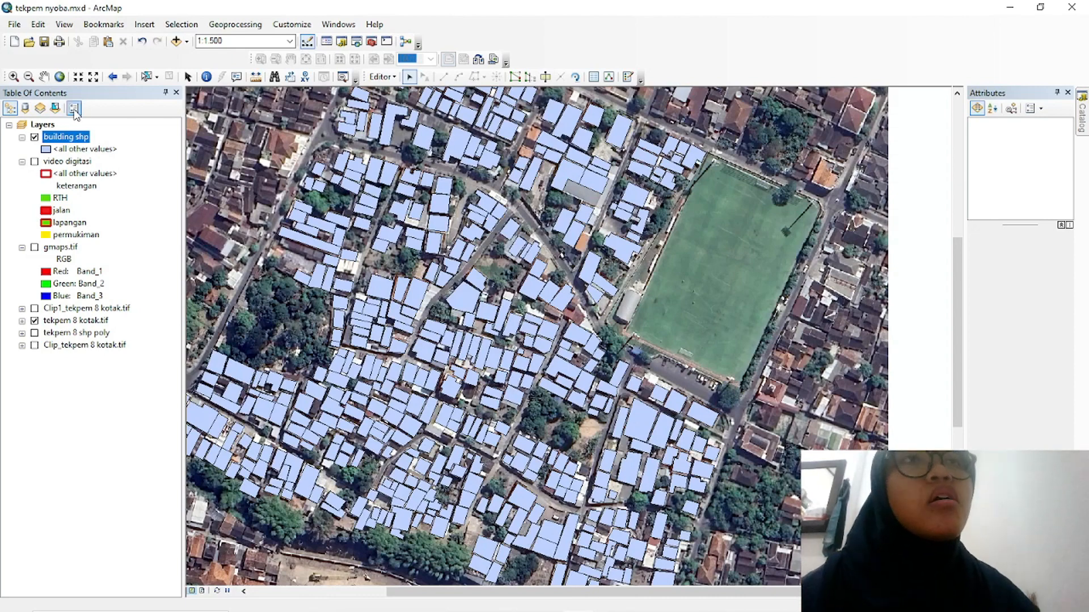
# Turn off the ket field in the building shp attribute table and close the table
pyautogui.rightClick(69, 137)
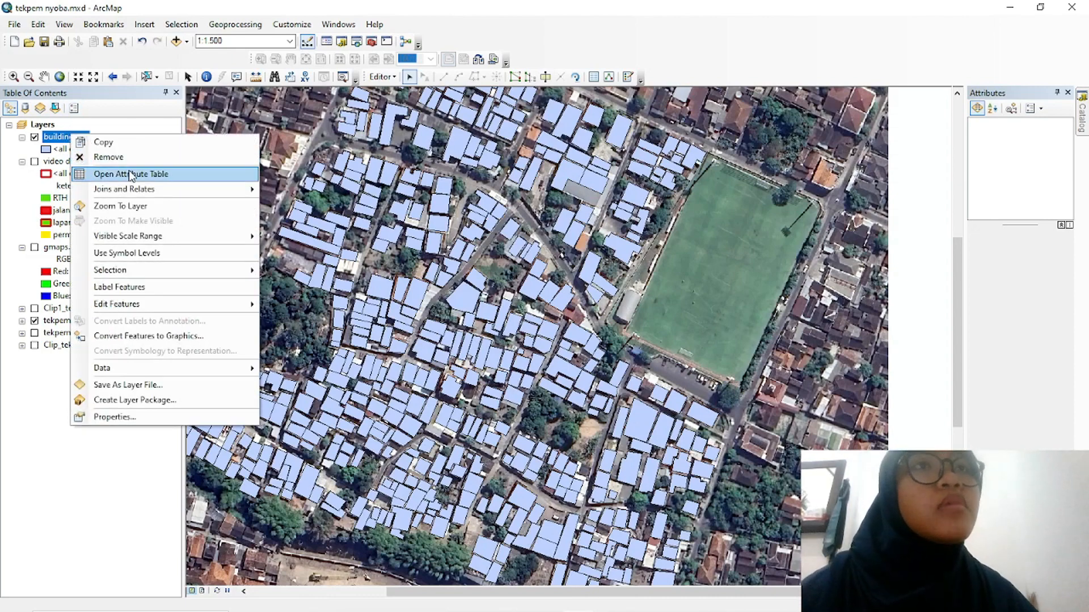
pyautogui.click(131, 174)
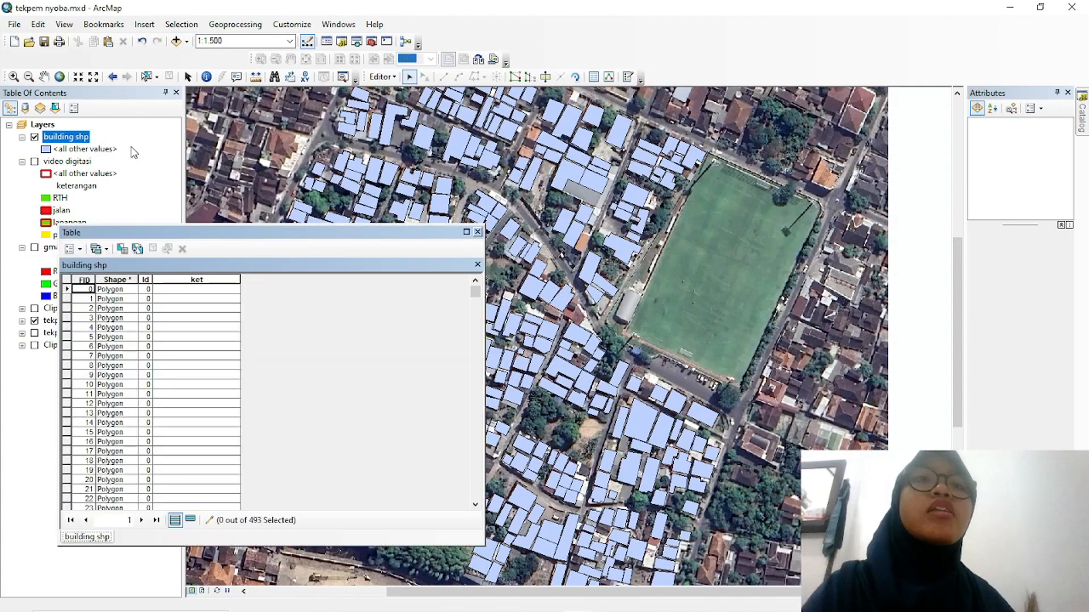
pyautogui.click(214, 280)
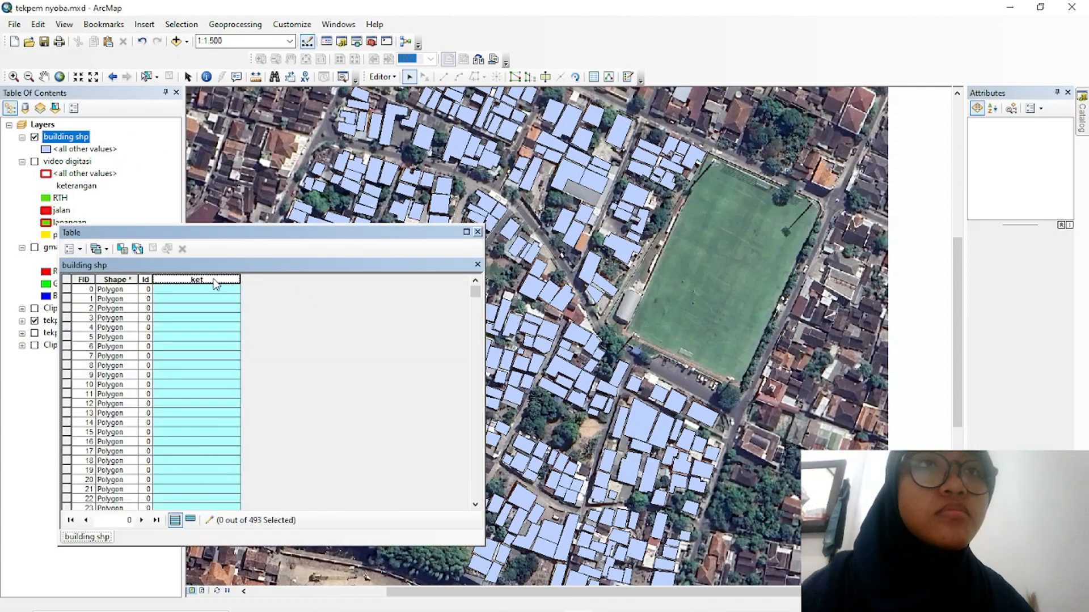
pyautogui.rightClick(214, 281)
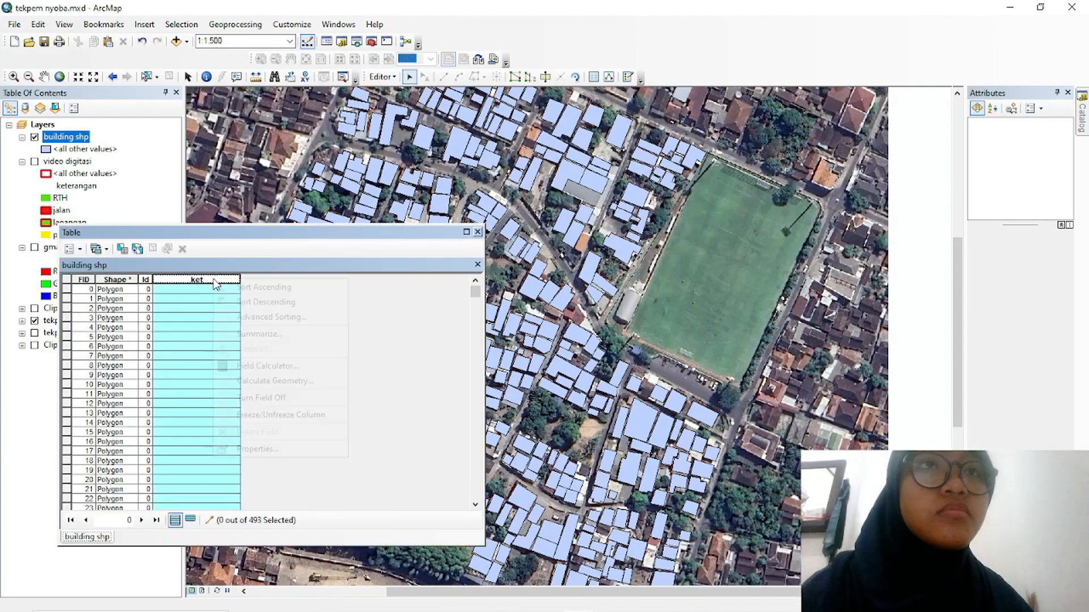
pyautogui.click(286, 397)
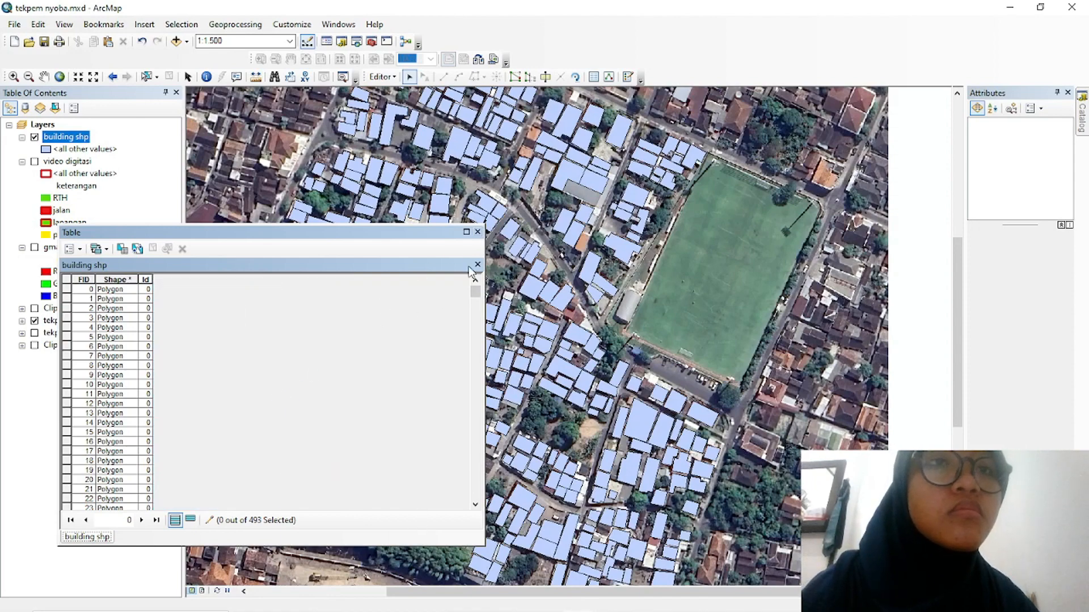
pyautogui.click(478, 232)
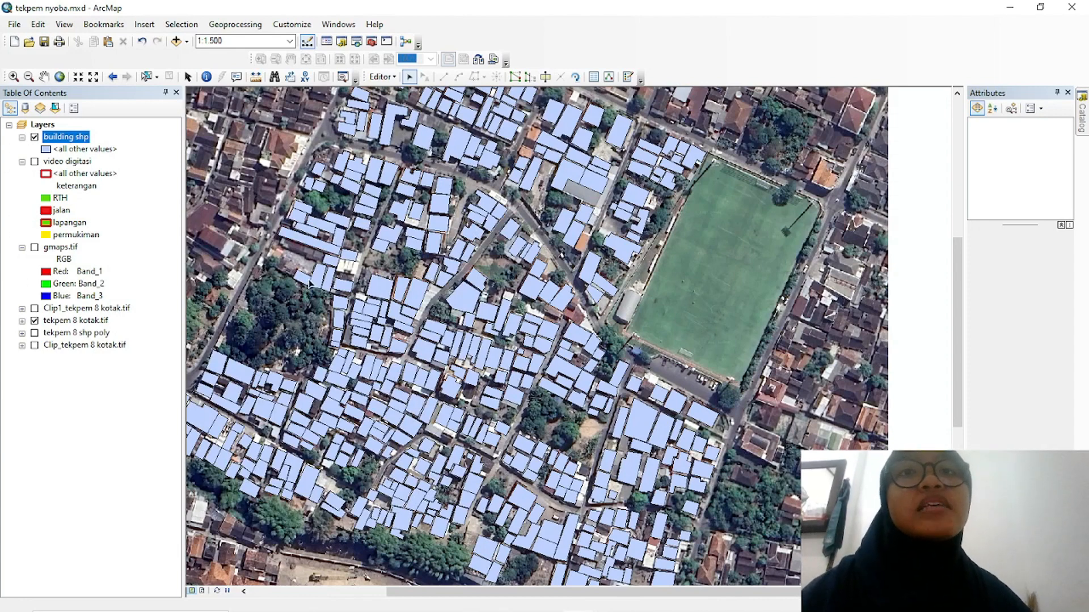
# Reopen the building shp attribute table to check its remaining fields
pyautogui.rightClick(70, 139)
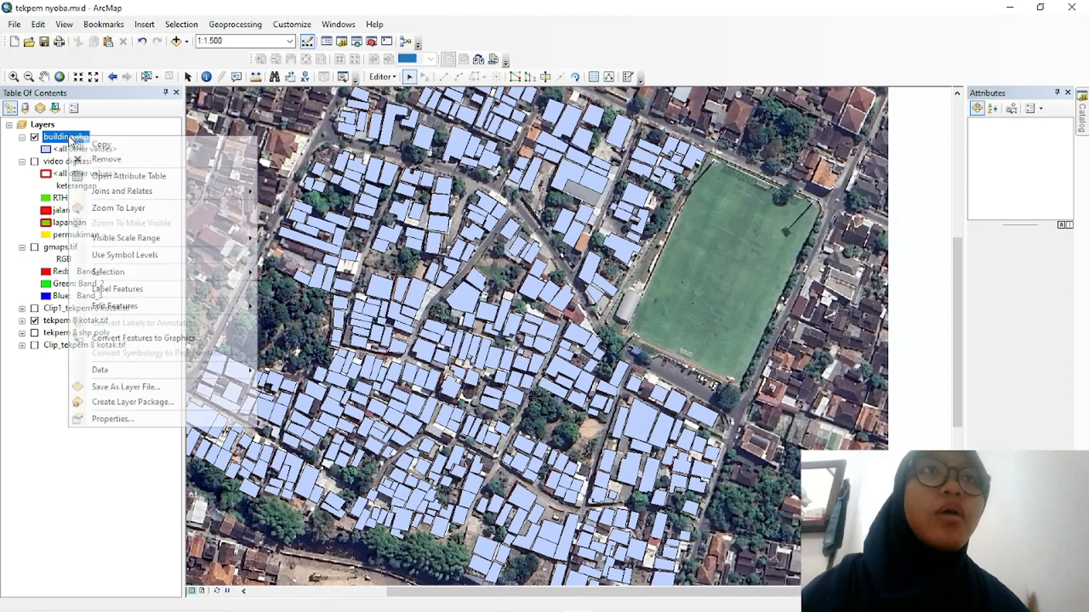
pyautogui.click(128, 177)
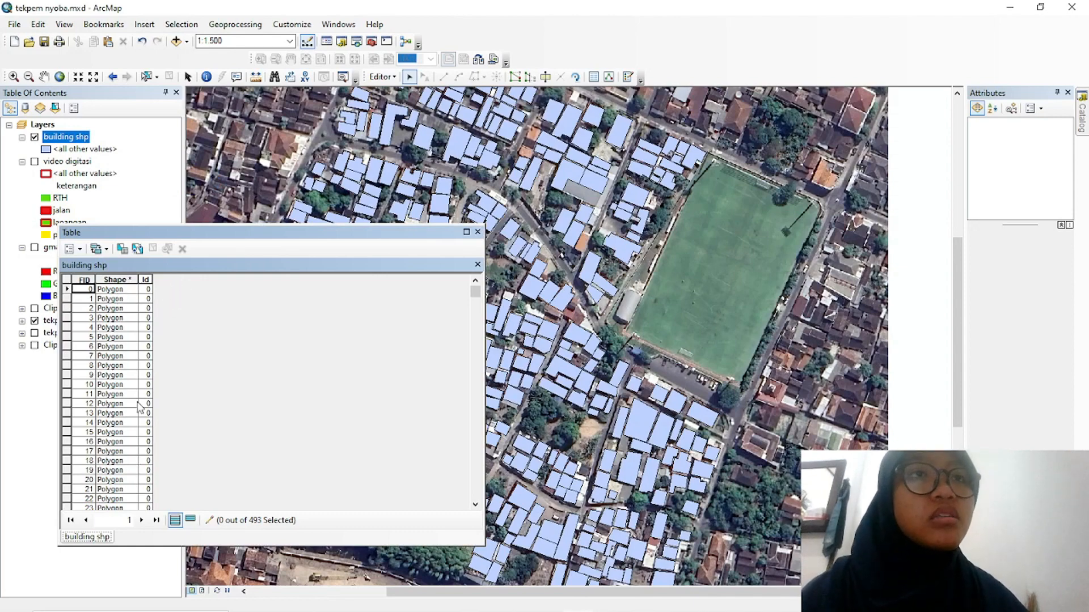
pyautogui.moveTo(476, 292)
pyautogui.mouseDown()
pyautogui.moveTo(476, 498)
pyautogui.moveTo(462, 469)
pyautogui.moveTo(464, 278)
pyautogui.mouseUp()
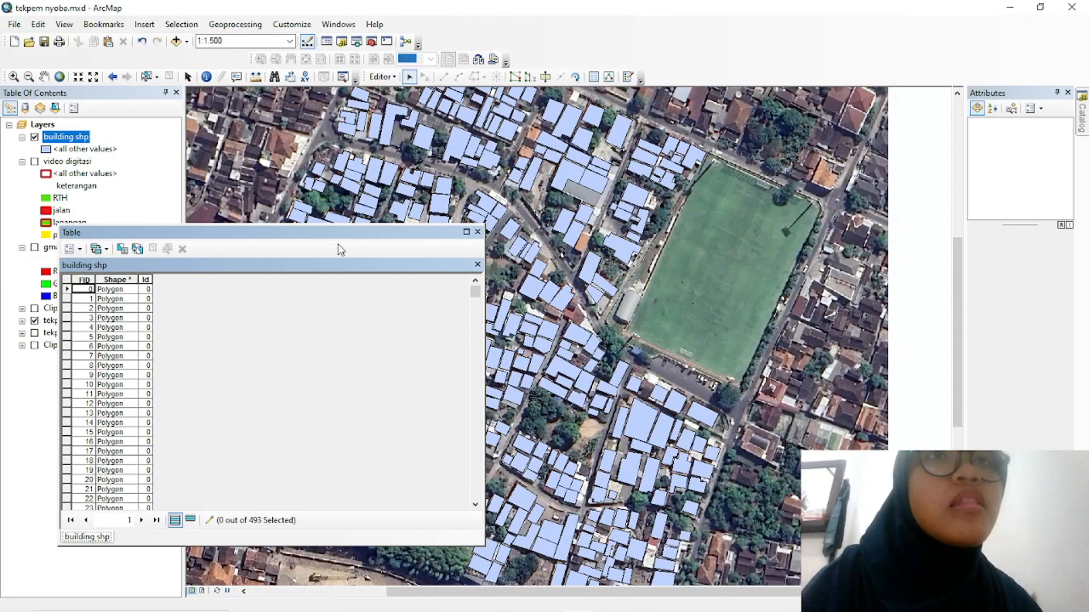
pyautogui.moveTo(360, 236); pyautogui.dragTo(514, 241)
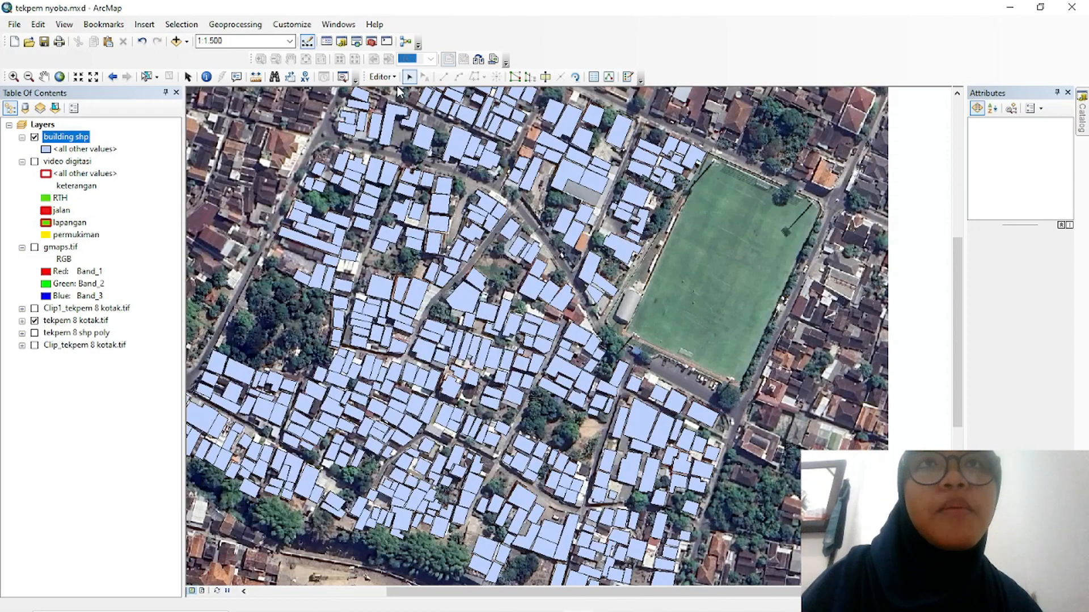
# Stop the current editing session and answer the save prompt
pyautogui.click(382, 77)
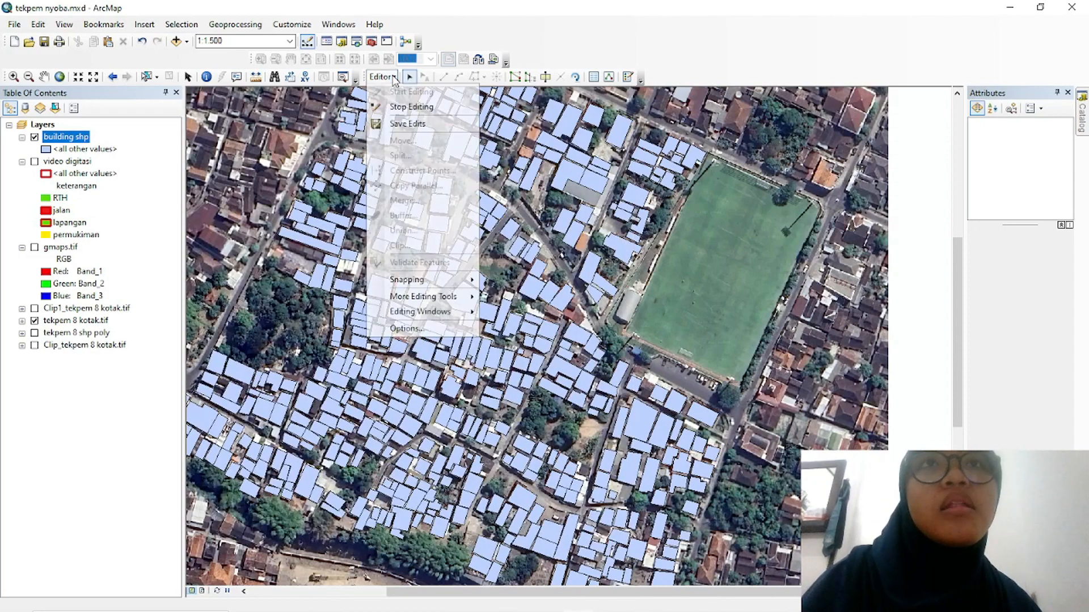
pyautogui.click(403, 107)
pyautogui.click(497, 355)
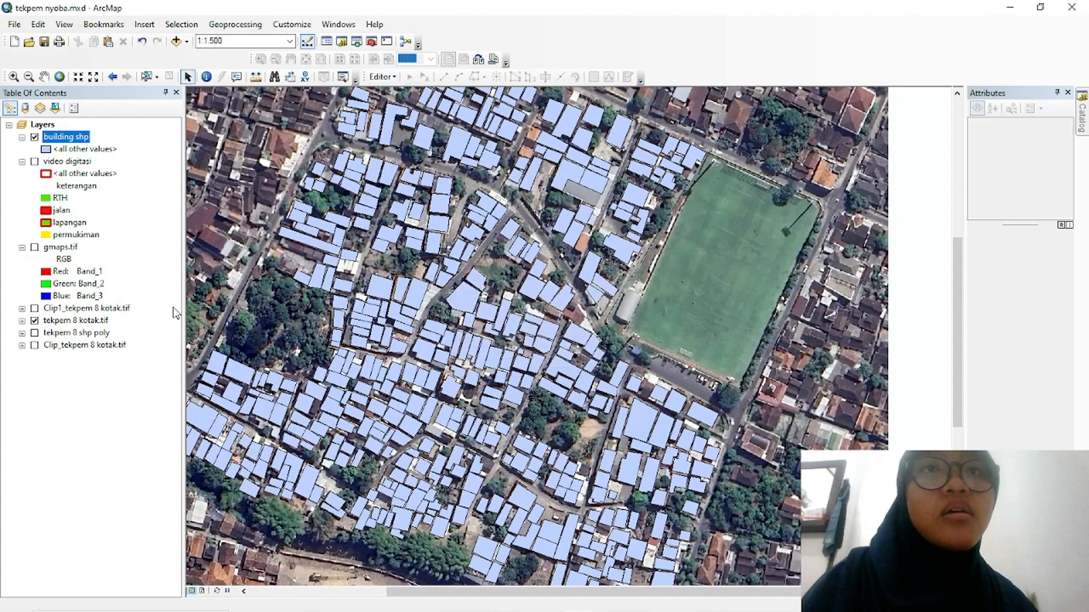
# Add a field named keterangan of type Text with length 50 to the building shp attribute table
pyautogui.rightClick(84, 139)
pyautogui.click(168, 175)
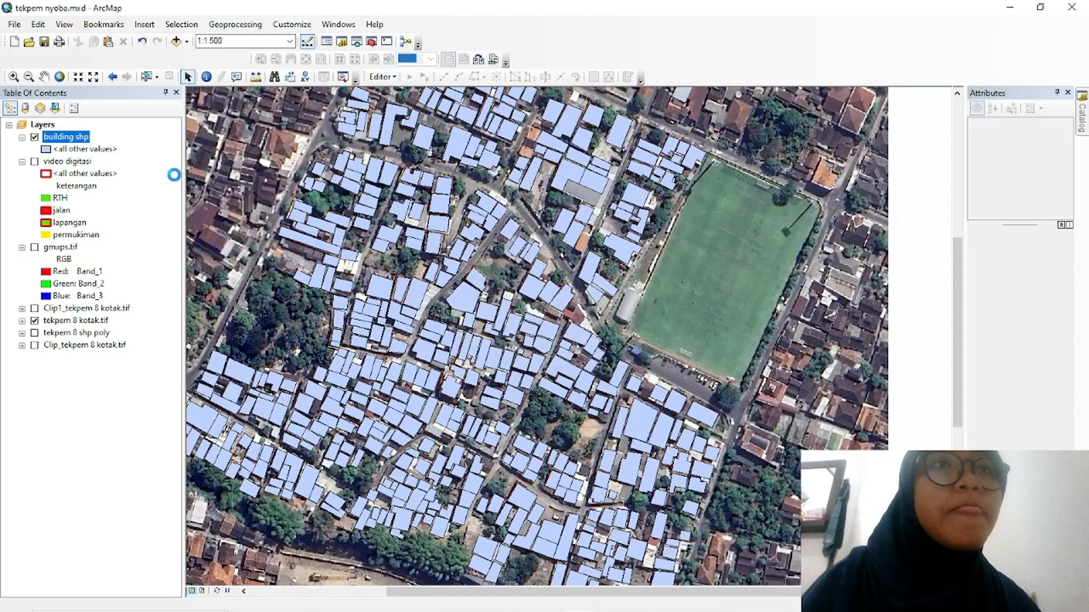
pyautogui.click(228, 253)
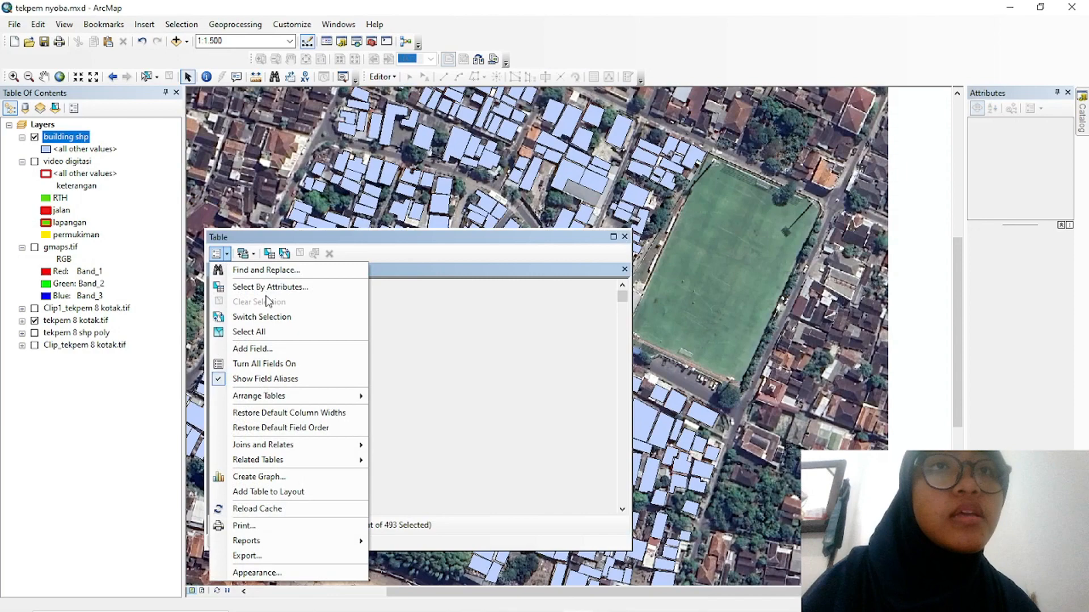
pyautogui.click(261, 348)
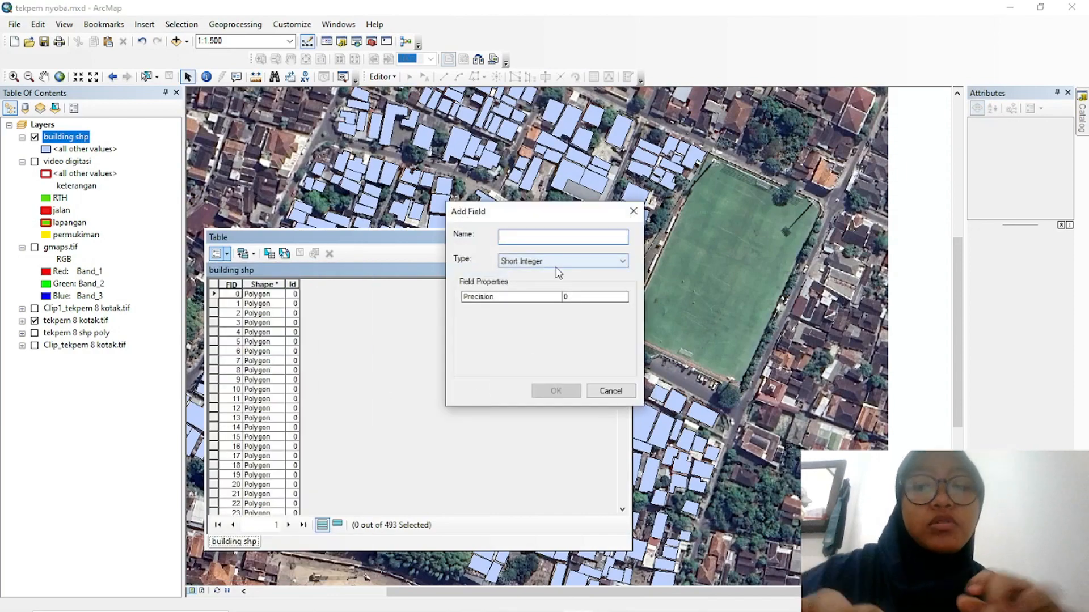
pyautogui.write('keterangan')
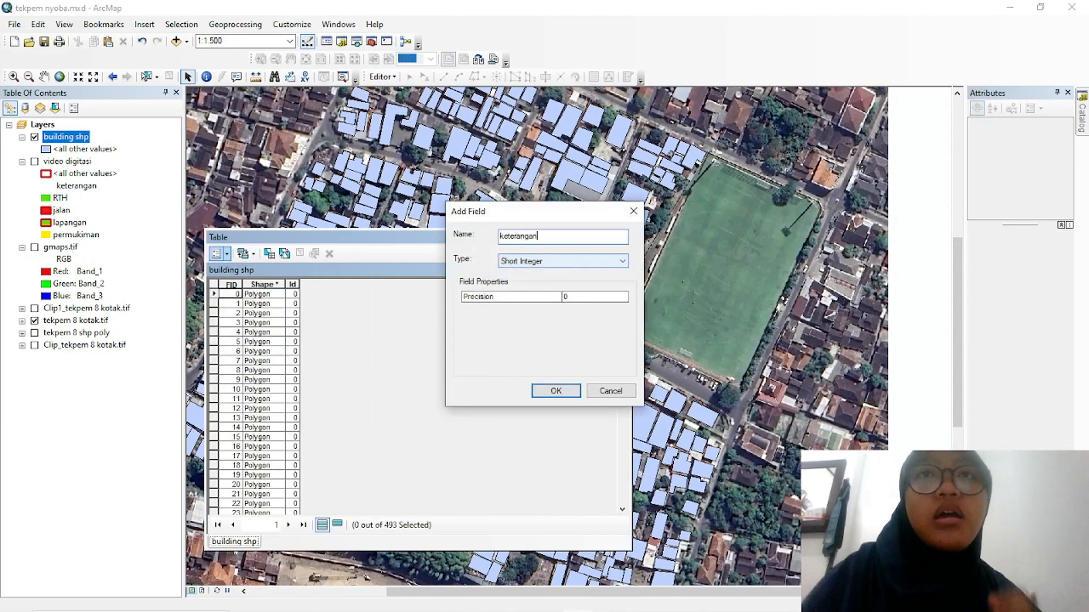
pyautogui.click(546, 262)
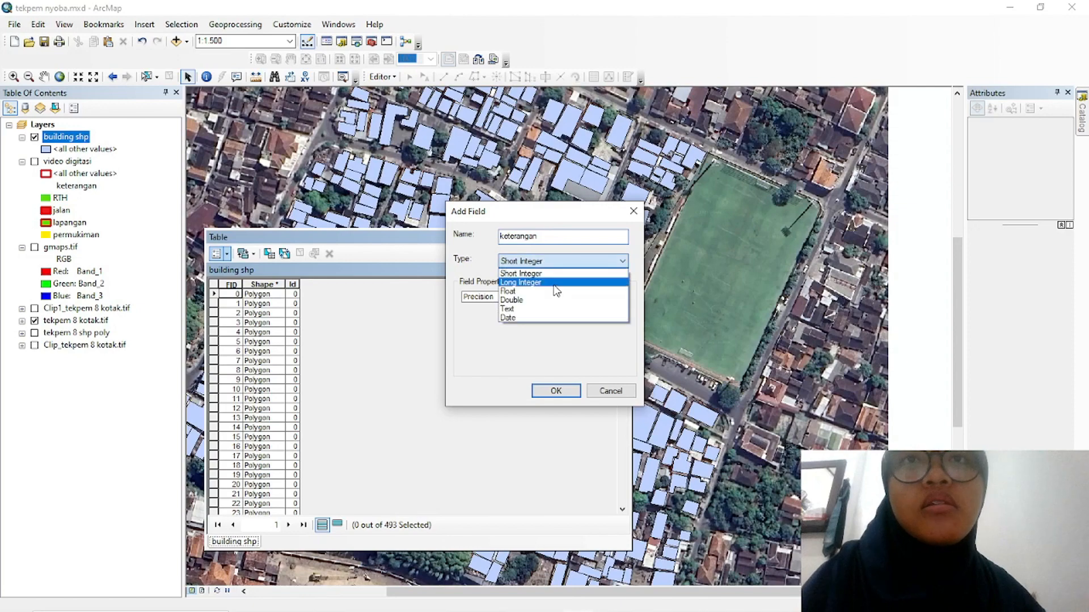
pyautogui.click(522, 311)
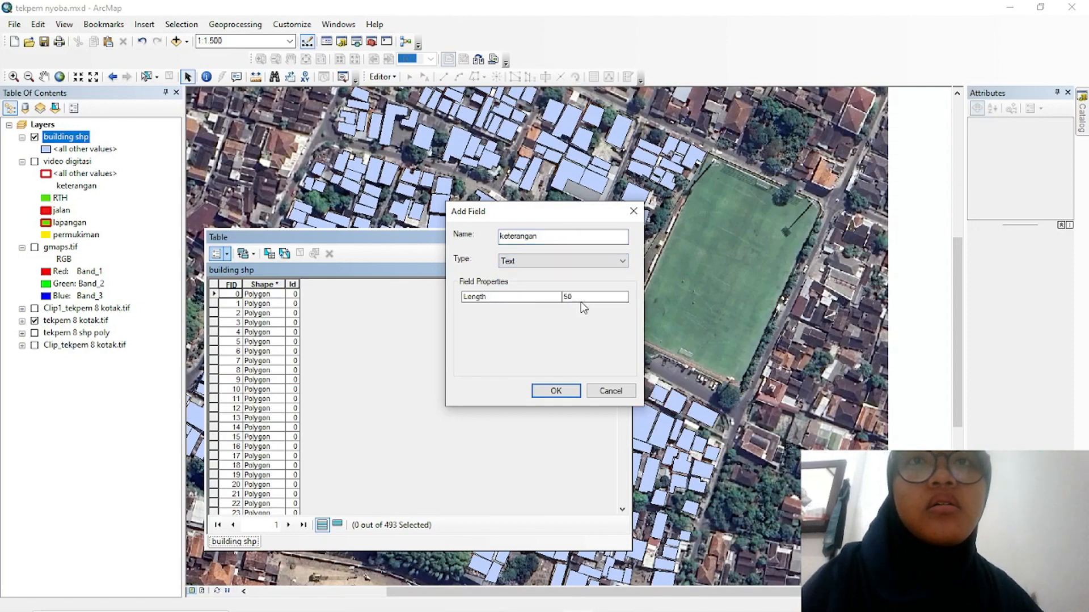
pyautogui.click(567, 391)
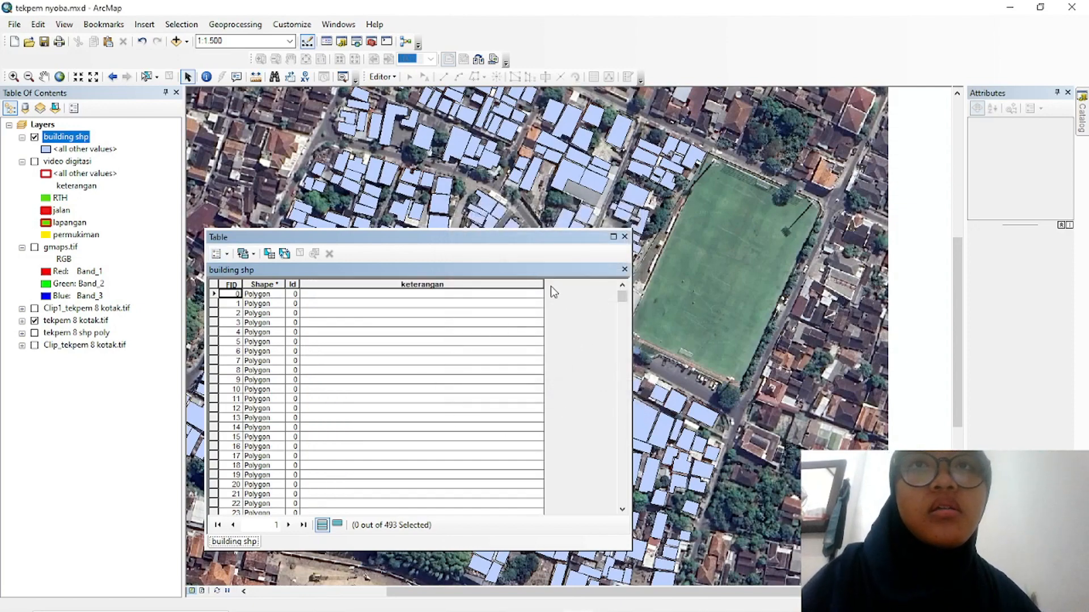
# Narrow the keterangan column, reposition the table over the map and select the first record's keterangan cell
pyautogui.moveTo(543, 287); pyautogui.dragTo(442, 287)
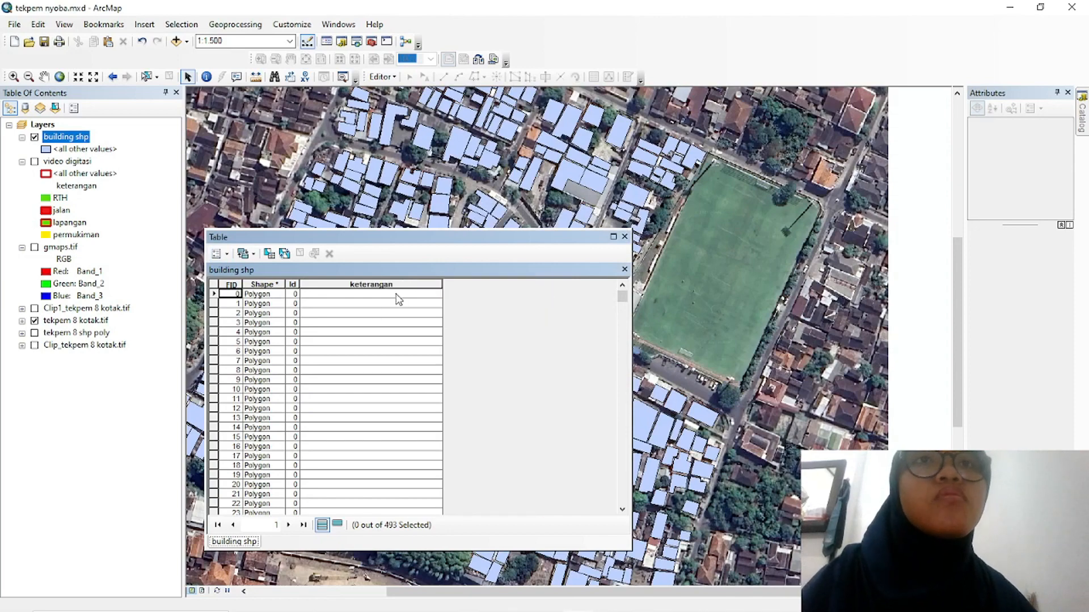
pyautogui.moveTo(521, 238); pyautogui.dragTo(678, 403)
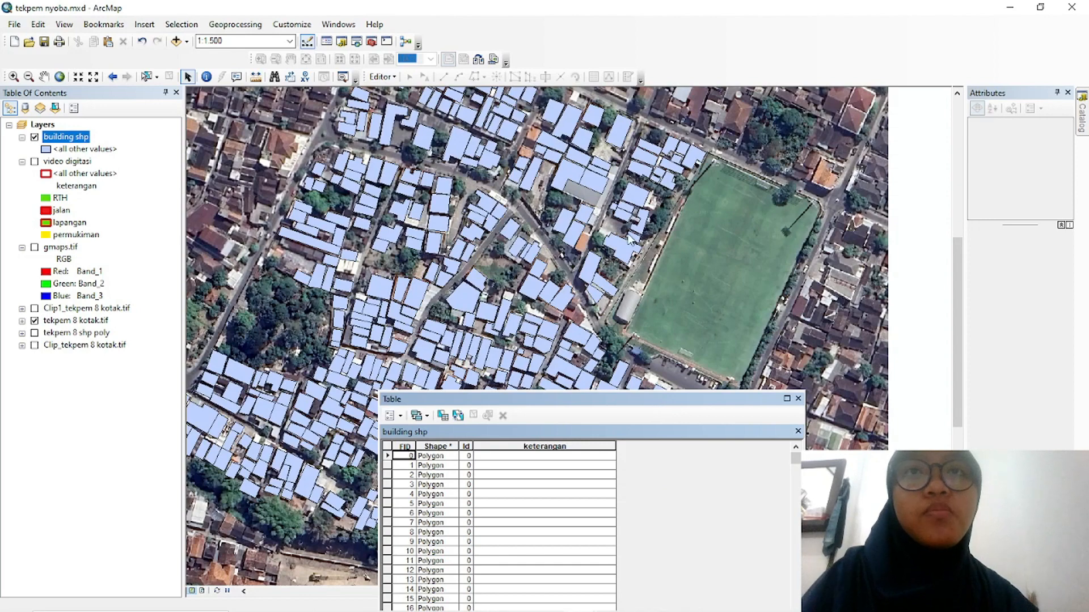
pyautogui.moveTo(635, 404); pyautogui.dragTo(604, 239)
pyautogui.click(546, 293)
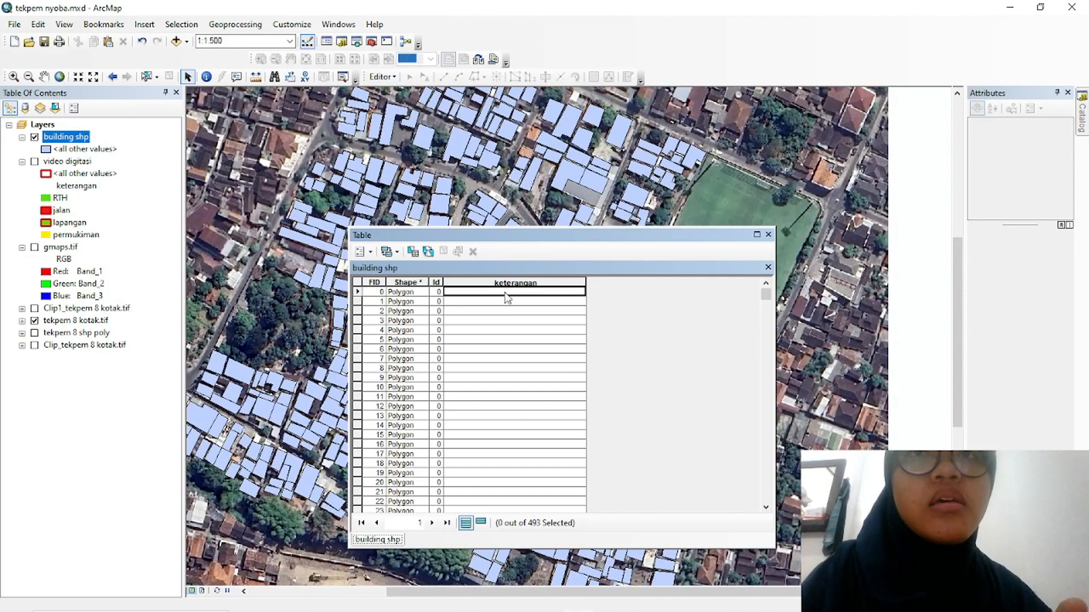
# Start an editing session on the building shp layer
pyautogui.click(383, 76)
pyautogui.click(423, 93)
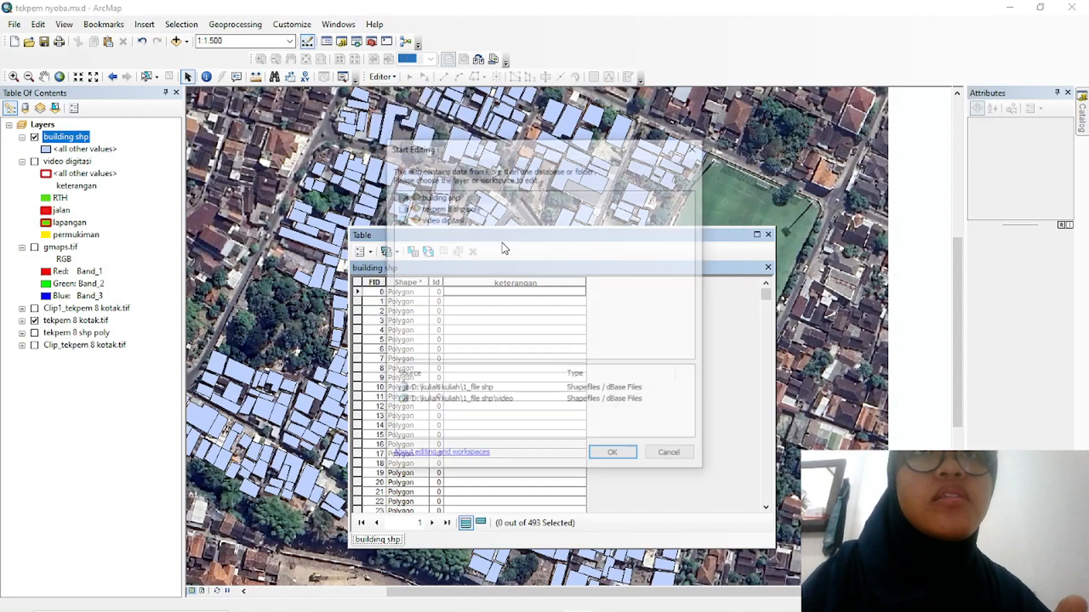
pyautogui.click(519, 198)
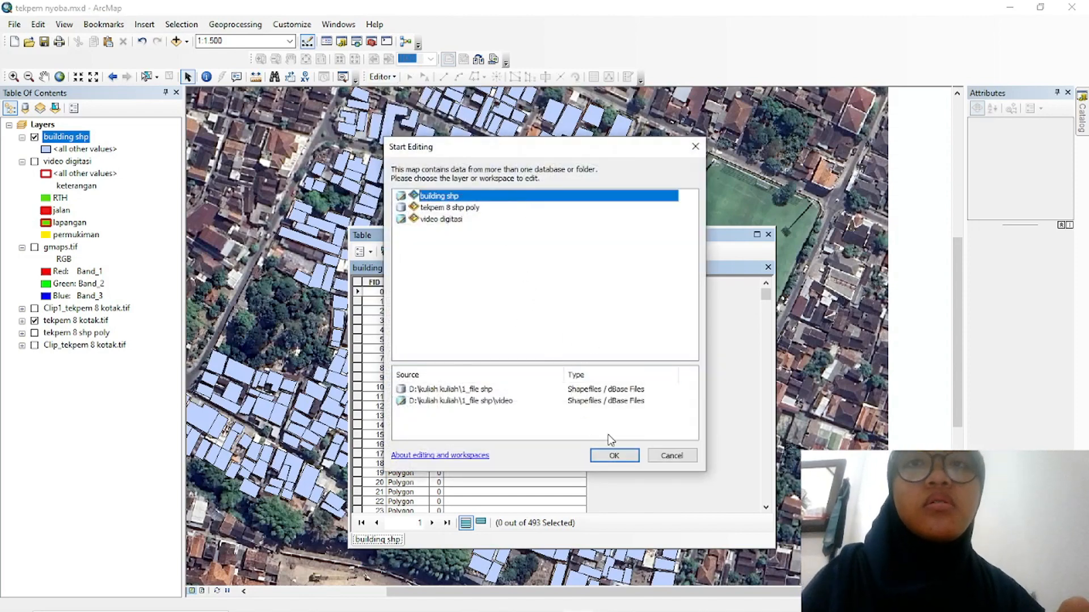
pyautogui.click(613, 456)
pyautogui.click(619, 455)
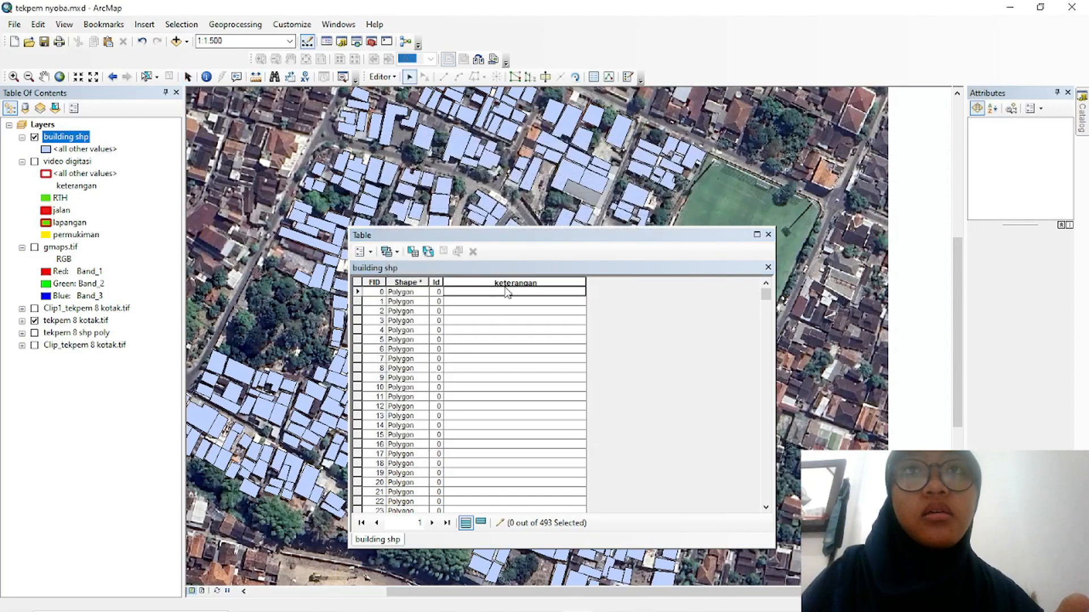
# Enter rumah as the keterangan value for the first five records, FID 0 to 4, one by one
pyautogui.click(507, 294)
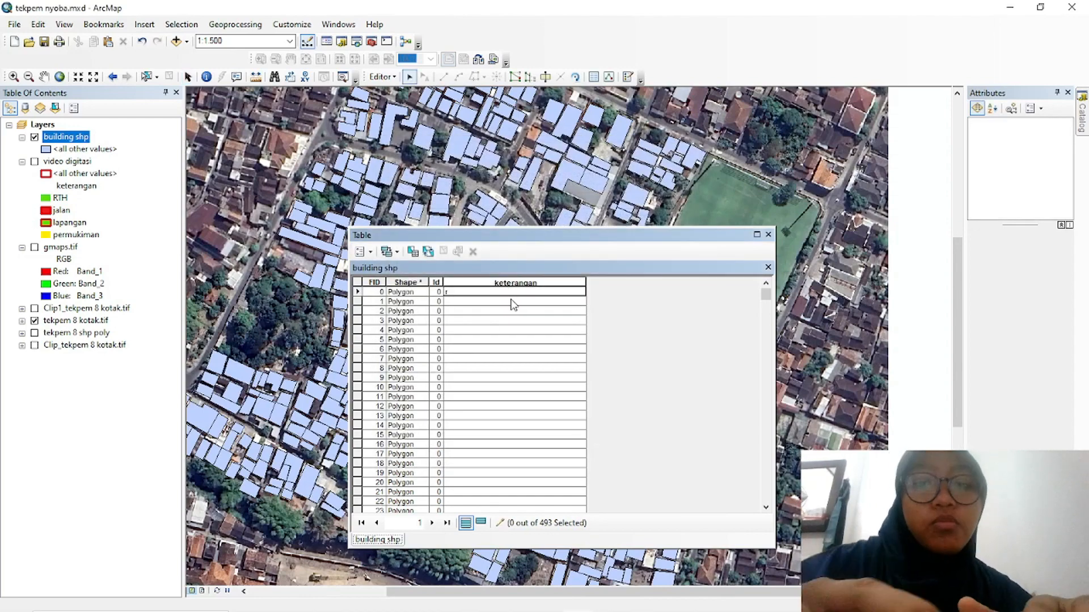
pyautogui.write('rumah')
pyautogui.click(511, 301)
pyautogui.write('rumah')
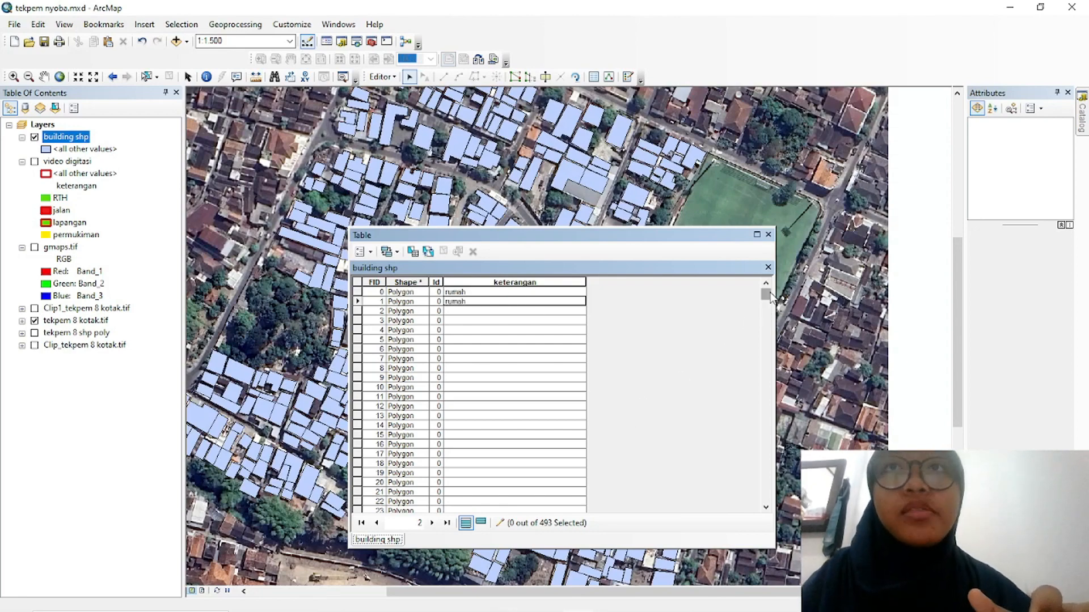
pyautogui.moveTo(766, 295)
pyautogui.mouseDown()
pyautogui.moveTo(766, 493)
pyautogui.moveTo(773, 275)
pyautogui.mouseUp()
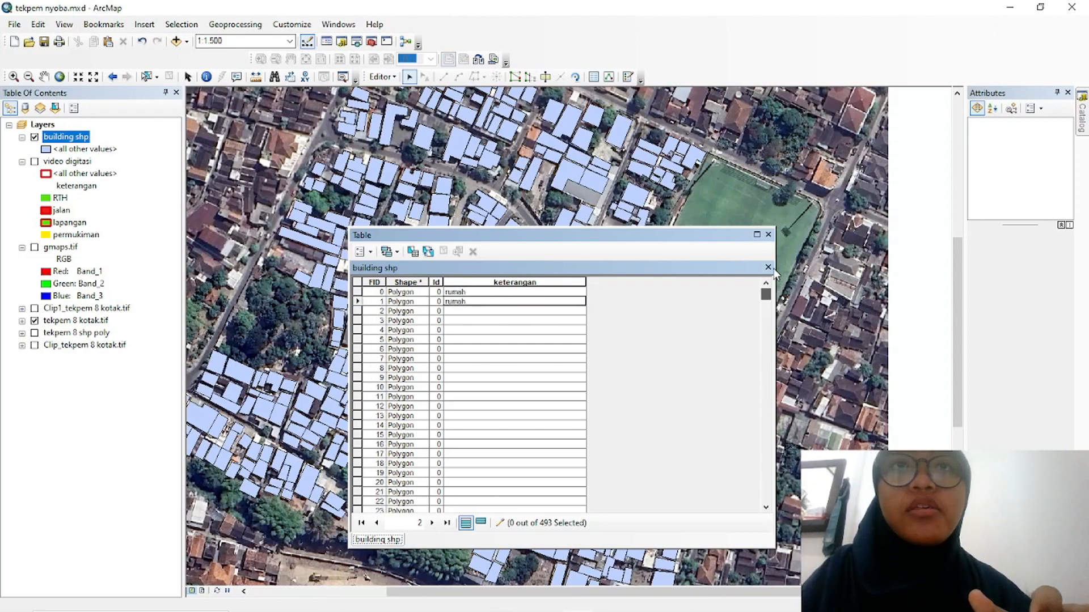
pyautogui.click(529, 311)
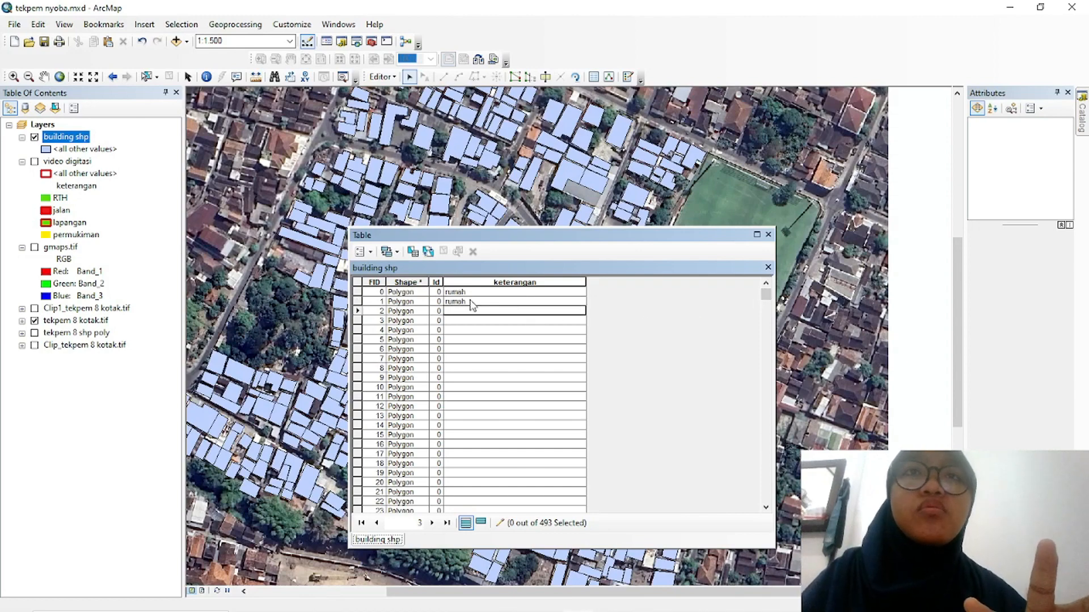
pyautogui.write('rumah')
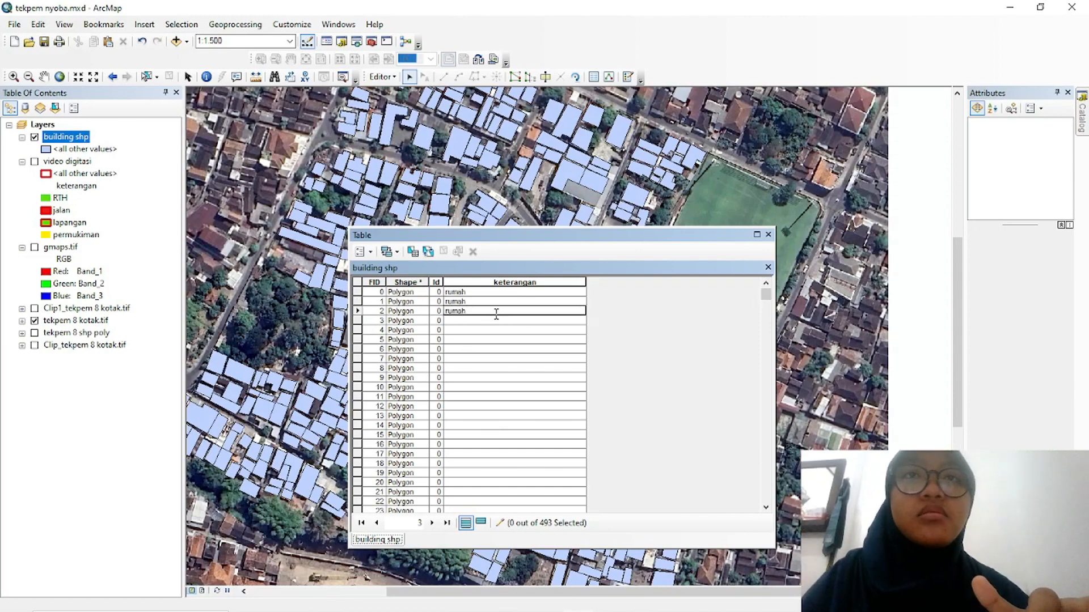
pyautogui.click(474, 321)
pyautogui.write('rumah')
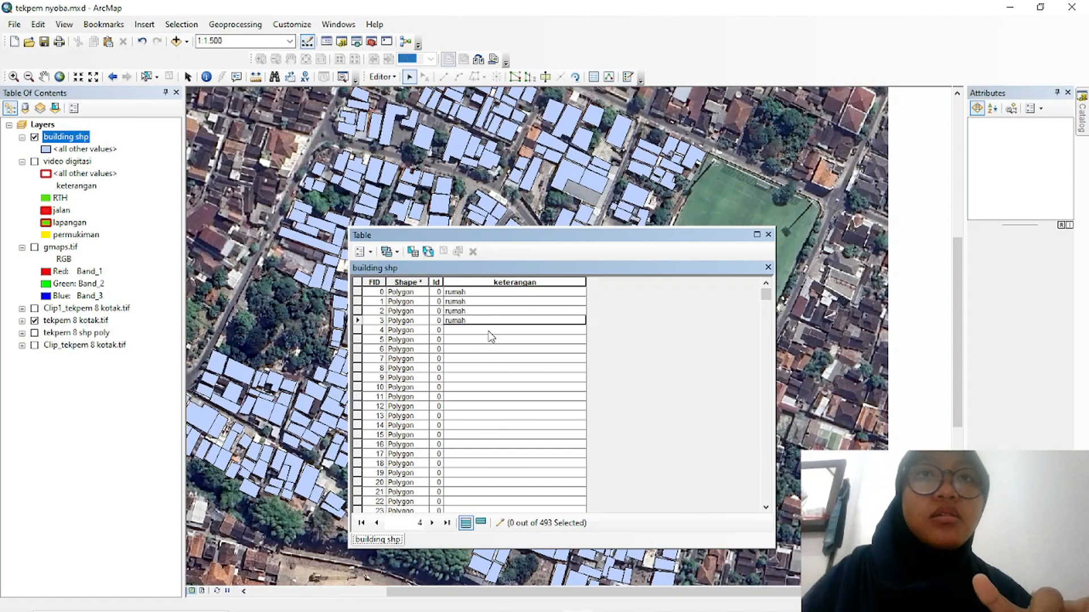
pyautogui.click(495, 327)
pyautogui.write('rumah')
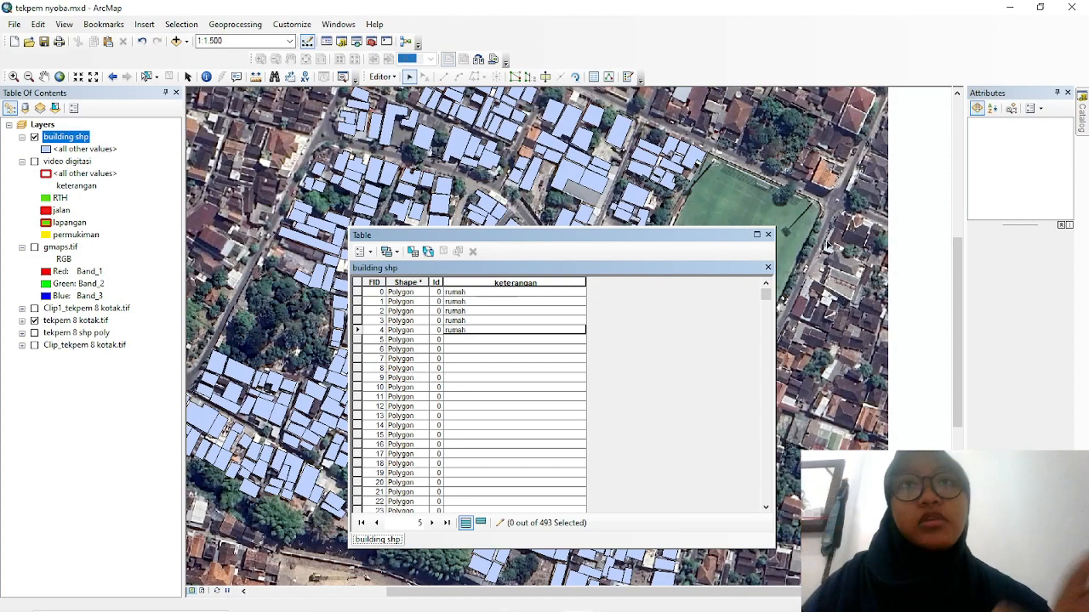
pyautogui.click(495, 348)
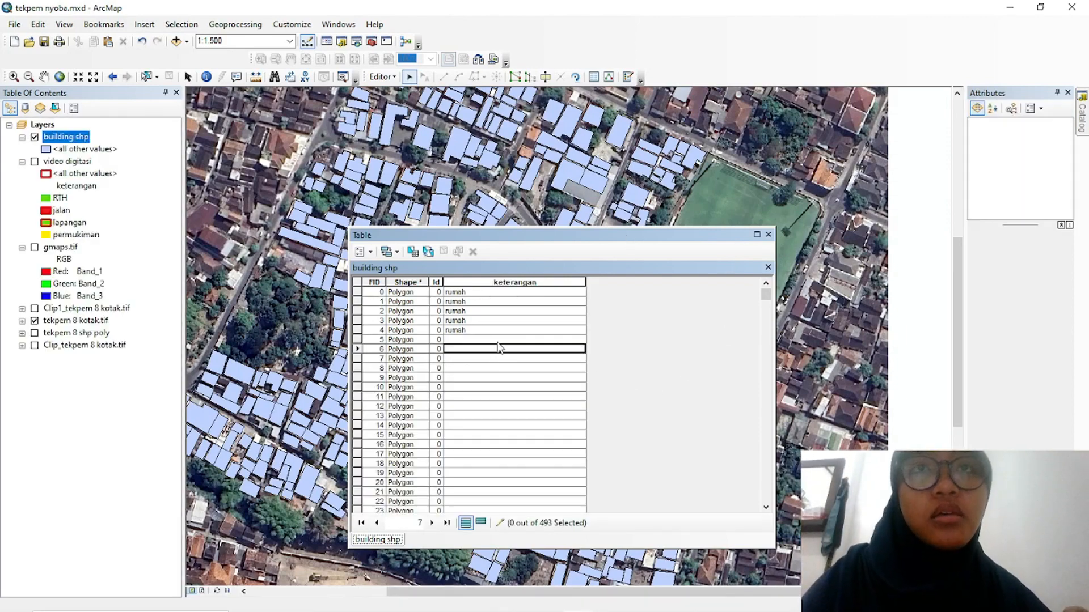
pyautogui.press('Up')
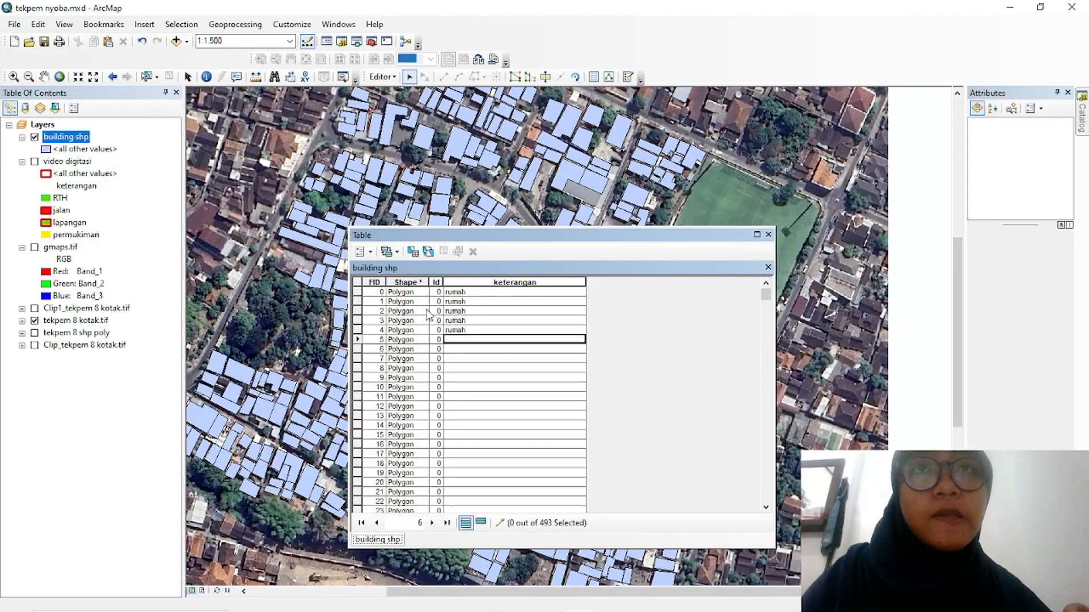
# Select every record in the building shp table, from FID 0 through FID 492
pyautogui.click(359, 294)
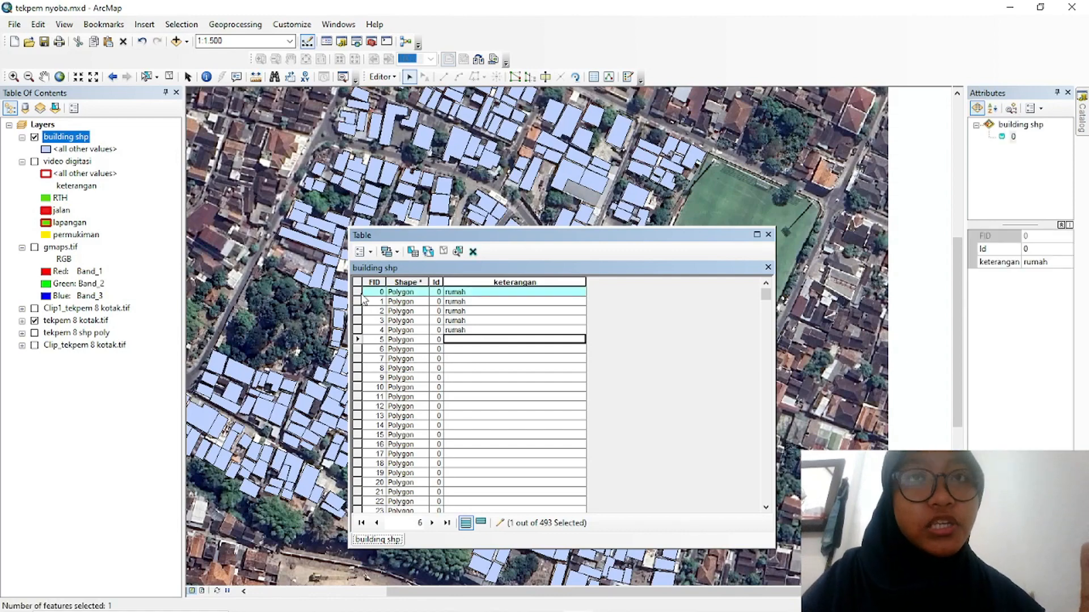
pyautogui.moveTo(767, 298); pyautogui.dragTo(767, 499)
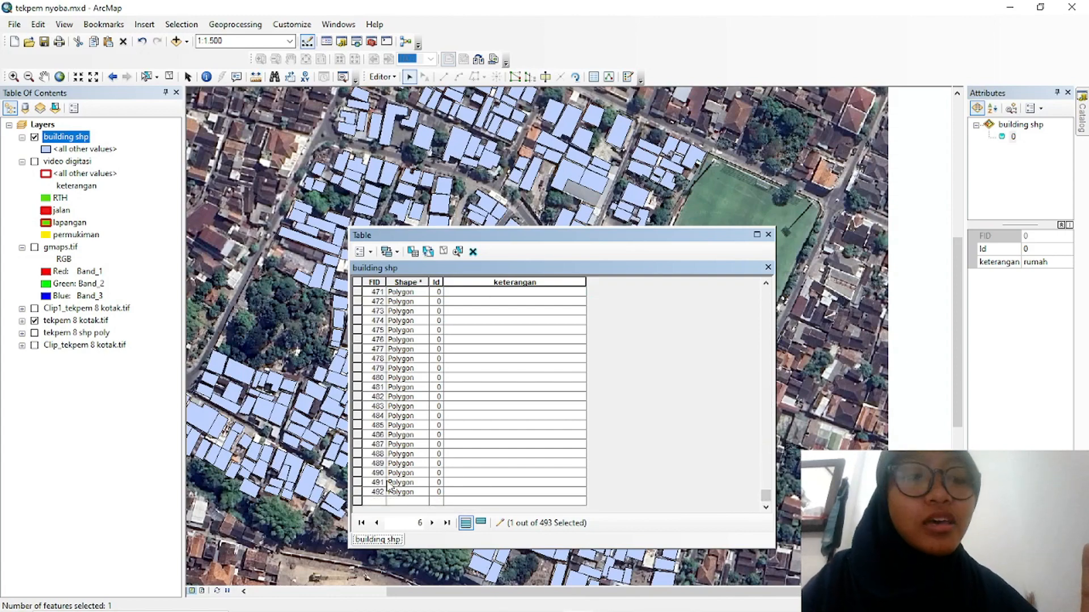
pyautogui.keyDown('shift'); pyautogui.click(356, 492); pyautogui.keyUp('shift')
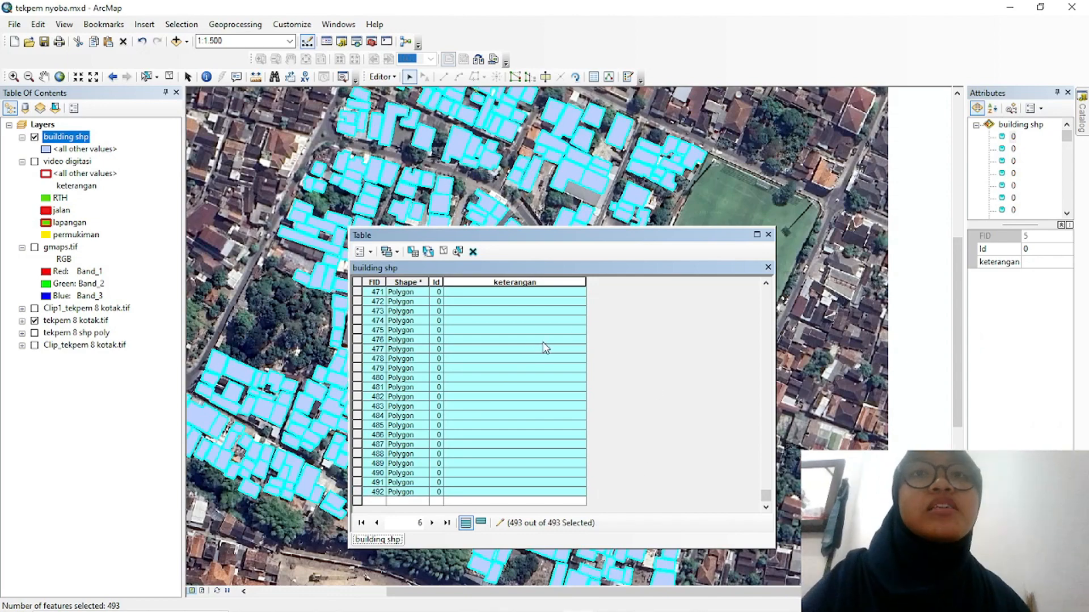
# Fill the keterangan field of all selected records with "rumah" using the Field Calculator
pyautogui.rightClick(551, 283)
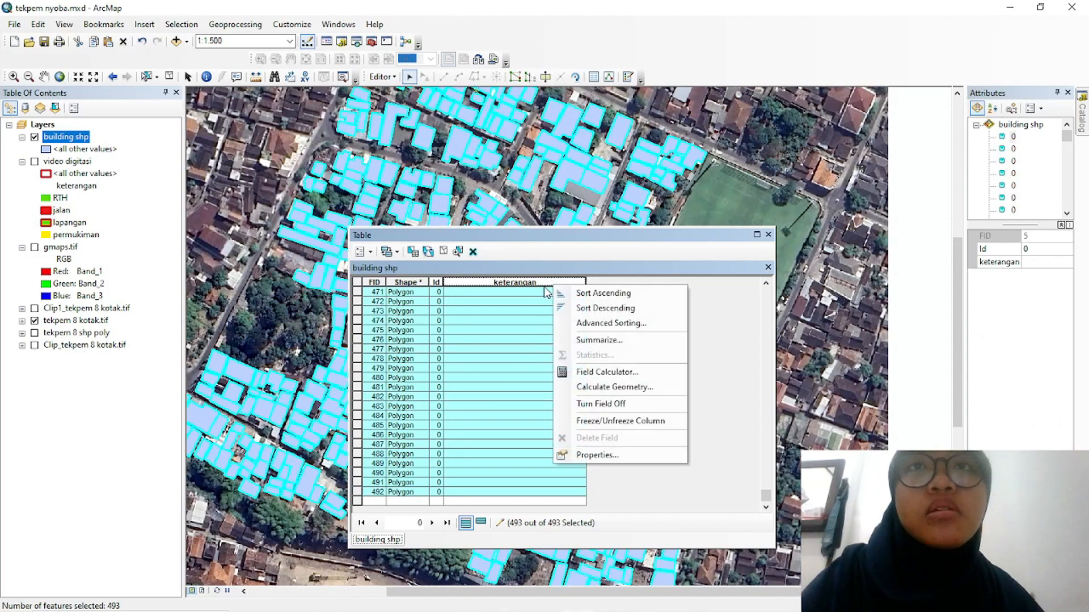
pyautogui.rightClick(548, 282)
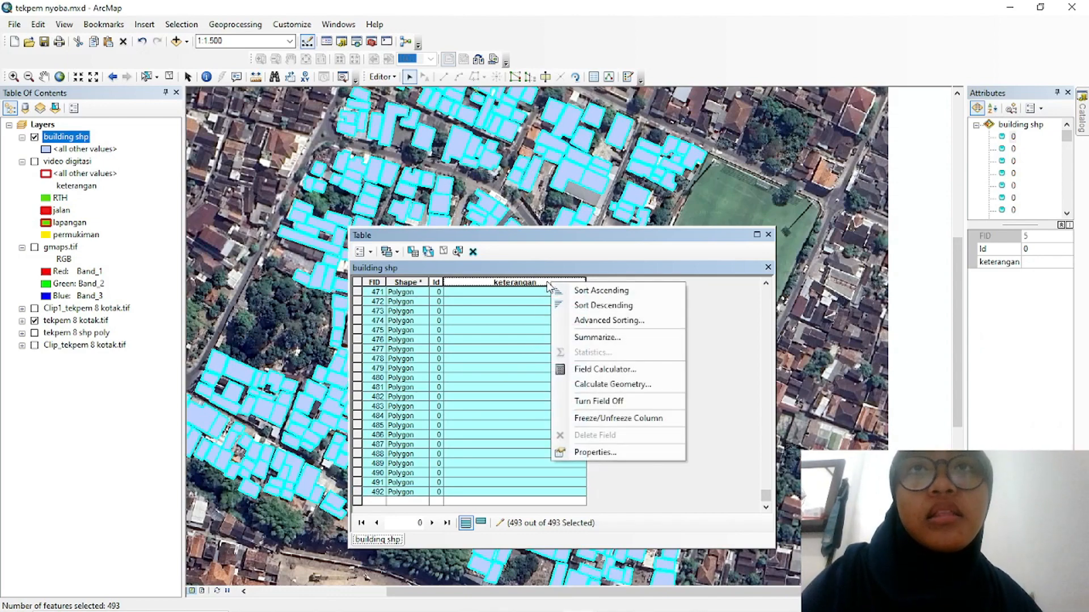
pyautogui.click(653, 369)
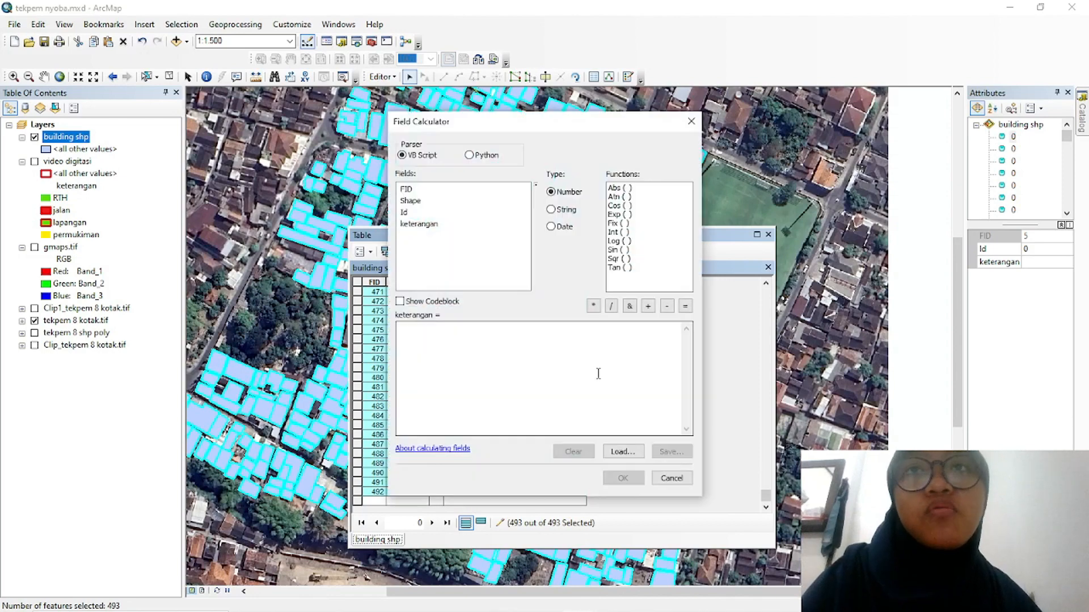
pyautogui.write('"')
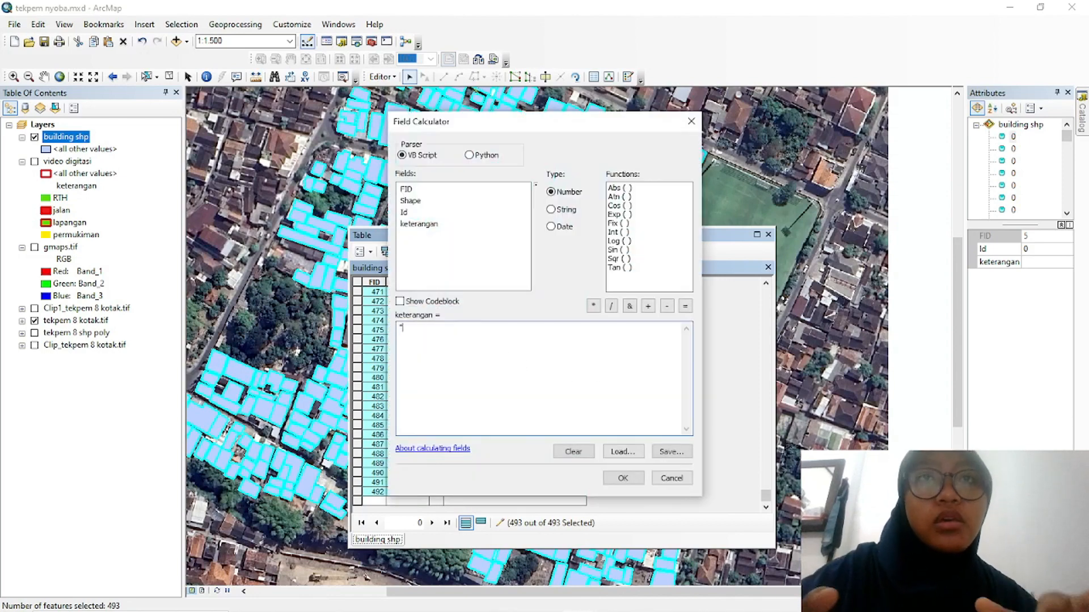
pyautogui.write('rumah"')
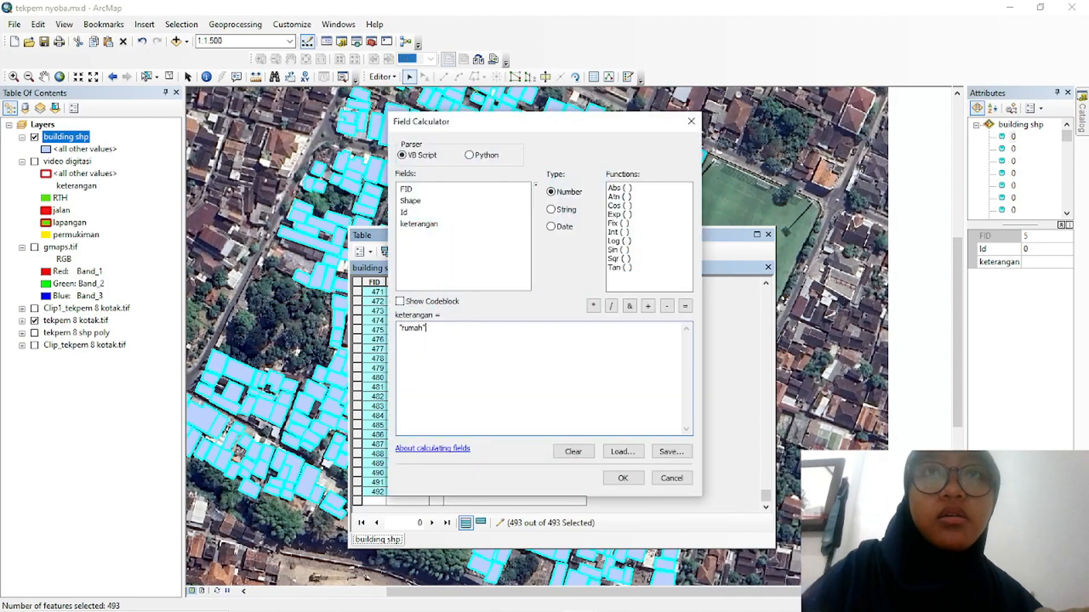
pyautogui.click(623, 478)
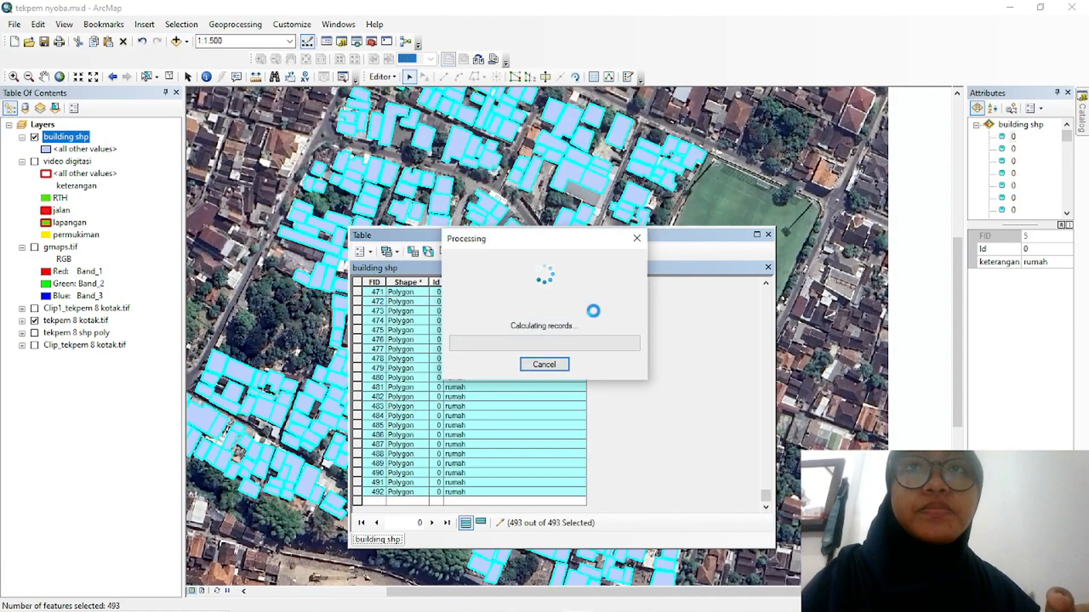
# Move the attribute table away from the buildings on the map and clear the record selection
pyautogui.moveTo(763, 493); pyautogui.dragTo(752, 288)
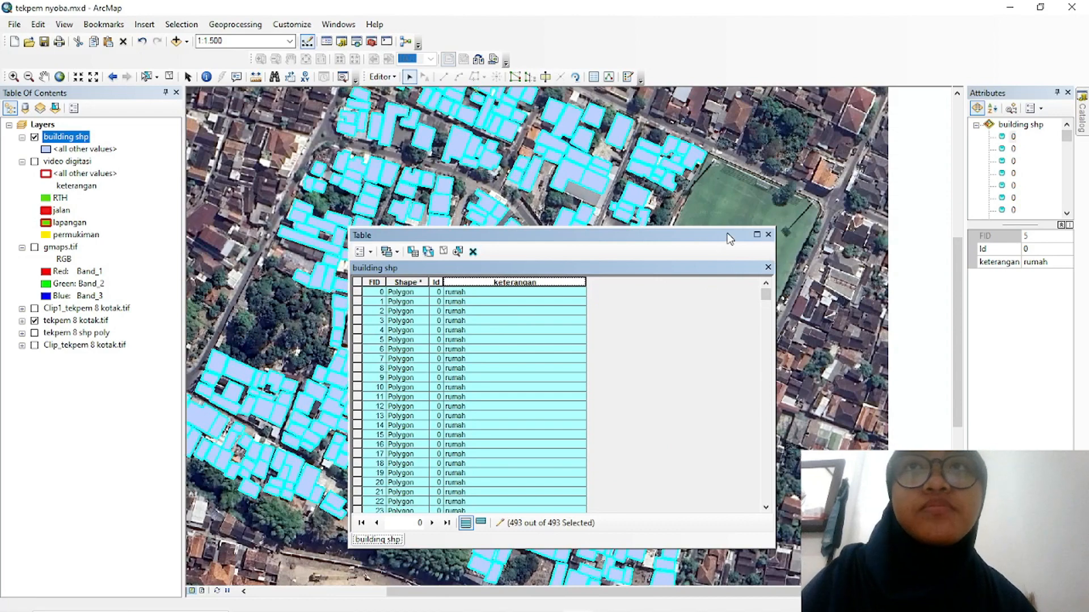
pyautogui.moveTo(729, 234); pyautogui.dragTo(535, 403)
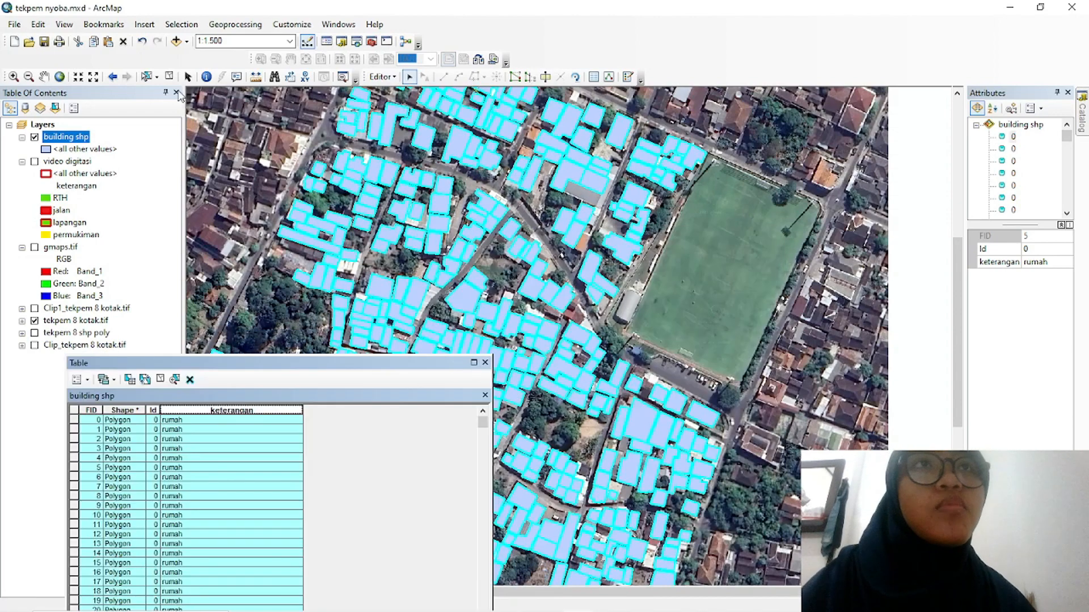
pyautogui.click(161, 379)
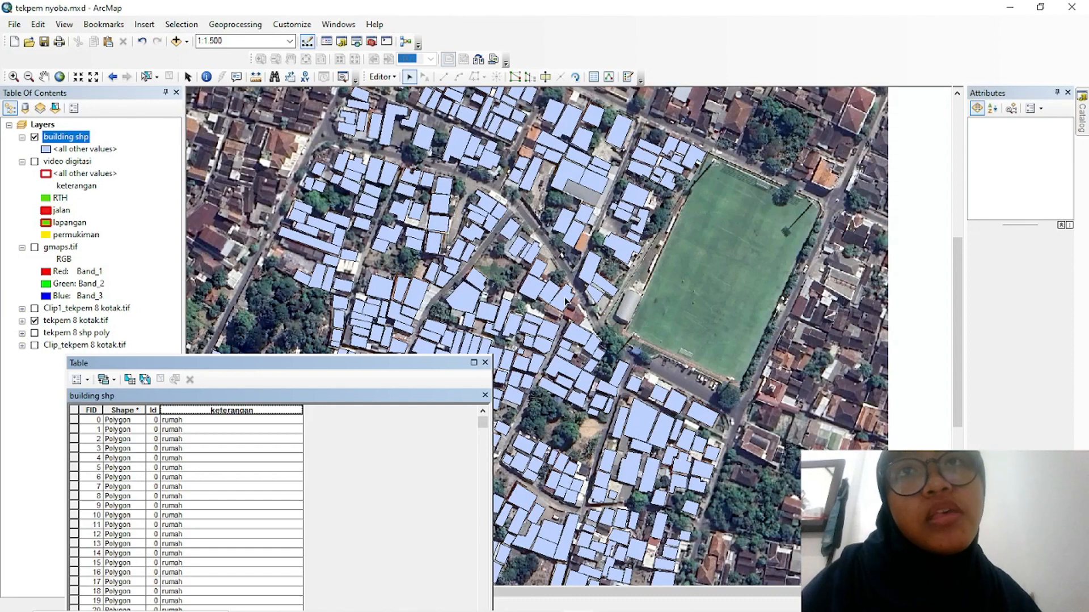
# Select the small building just west of the sports field near the road junction and show only selected records in the table
pyautogui.click(566, 301)
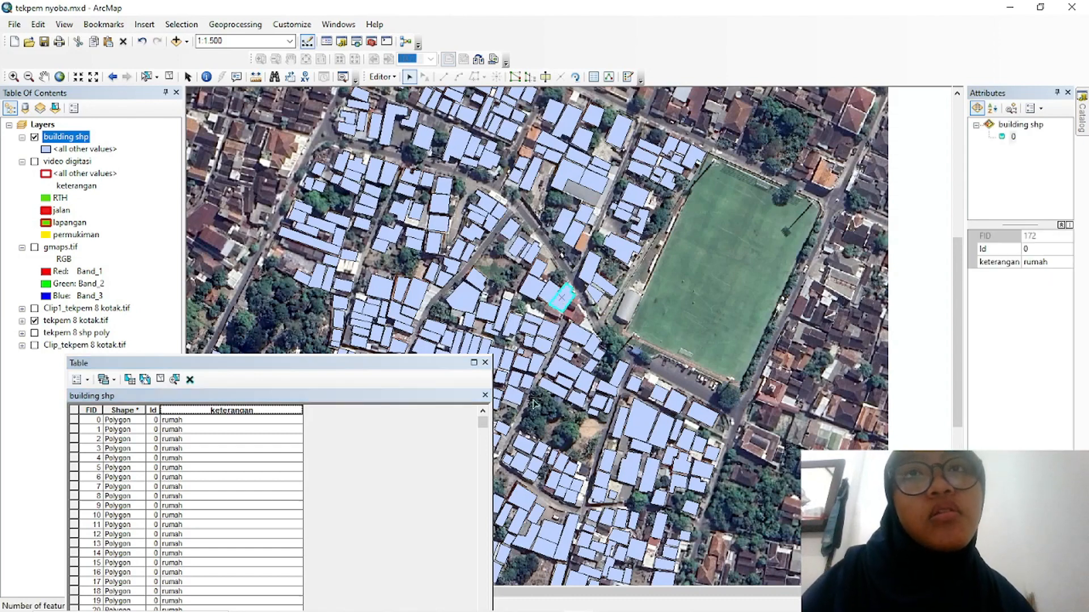
pyautogui.moveTo(386, 372); pyautogui.dragTo(347, 233)
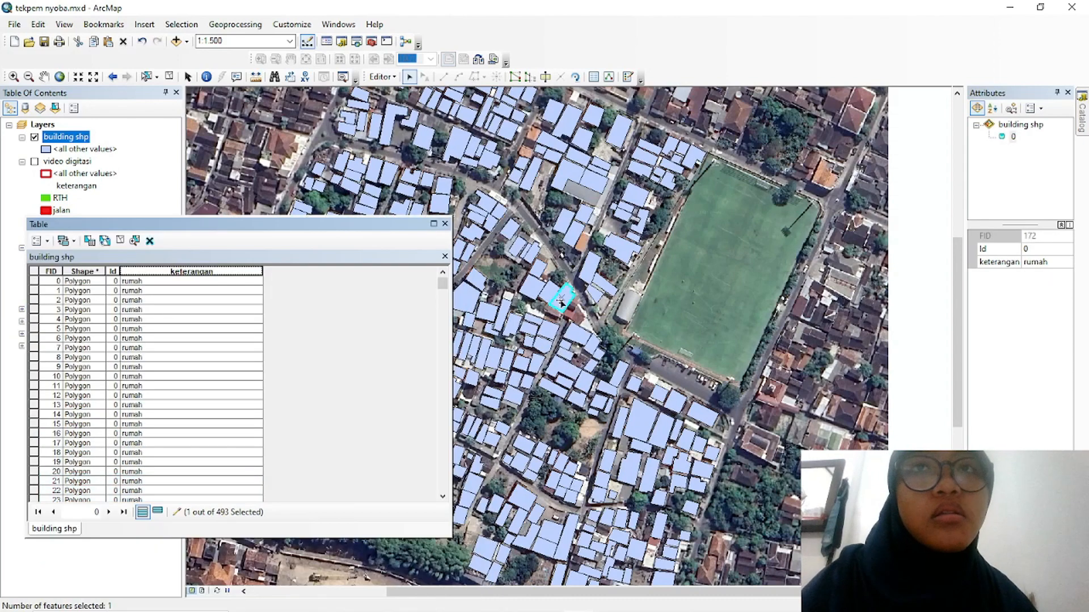
pyautogui.click(157, 512)
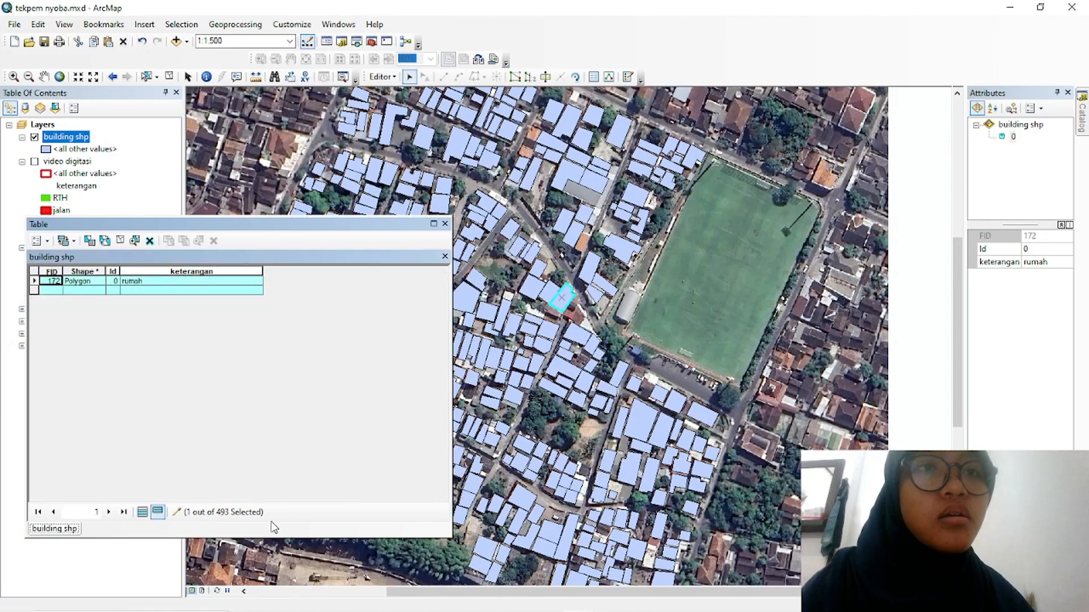
# Set keterangan to sekolah for the selected building (FID 172) and to ibadah for the pentagonal building to its west (FID 190)
pyautogui.click(156, 281)
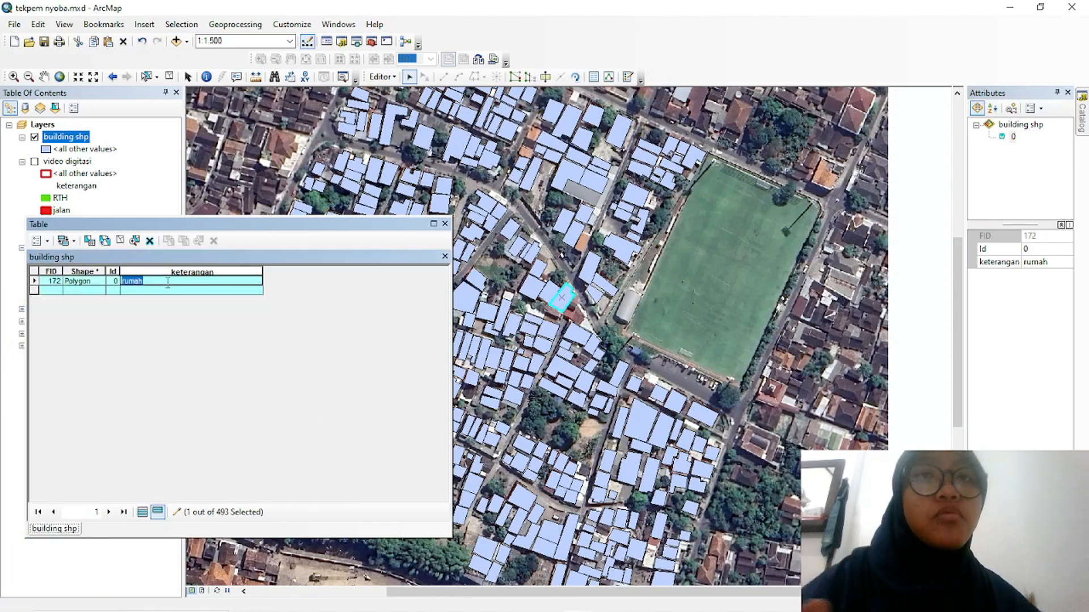
pyautogui.write('sekolah')
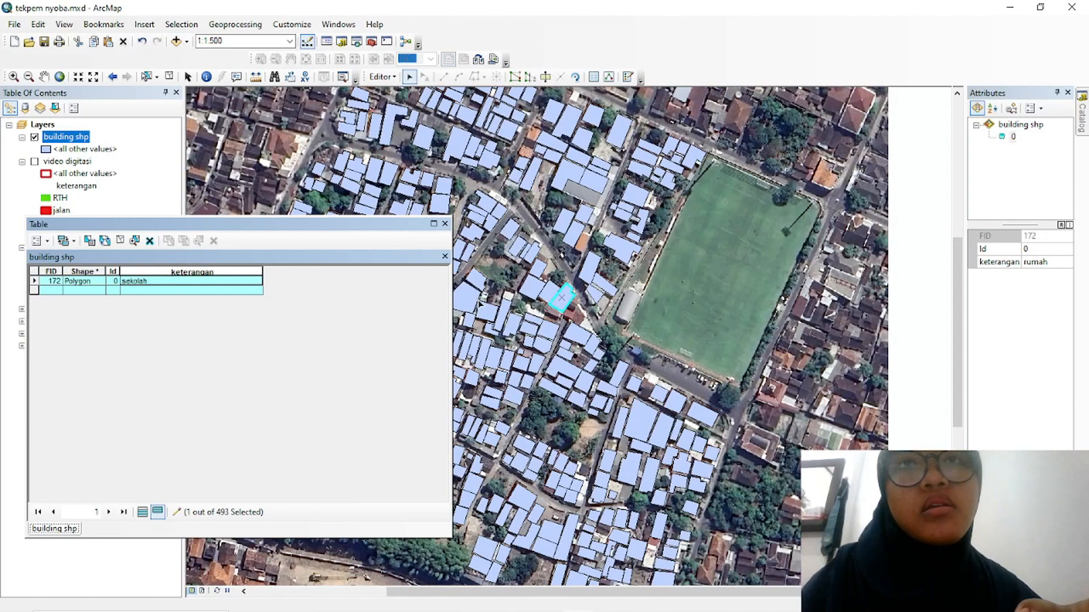
pyautogui.click(467, 301)
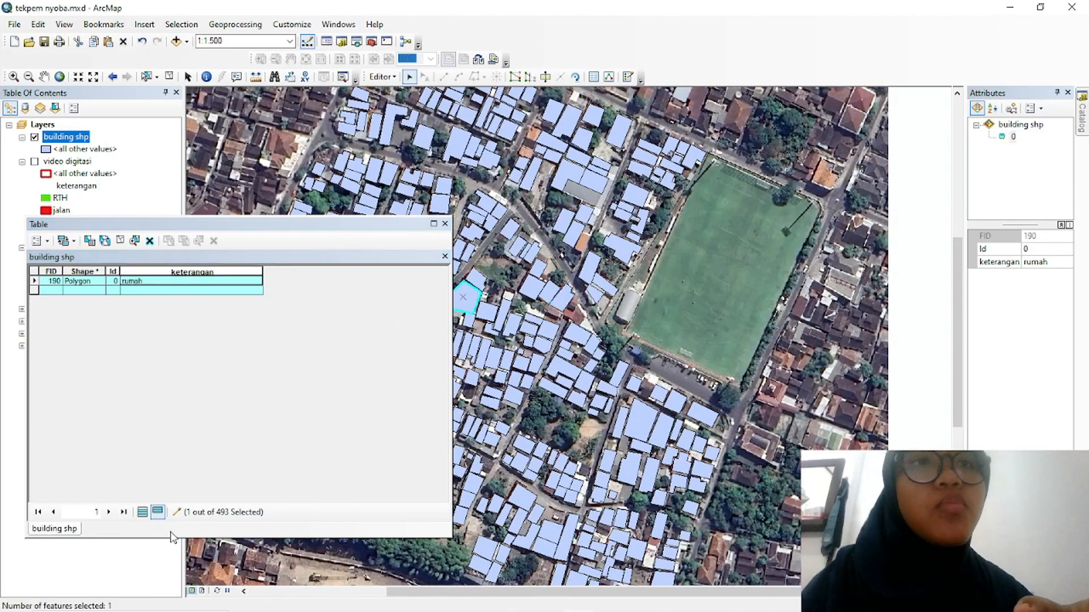
pyautogui.click(120, 242)
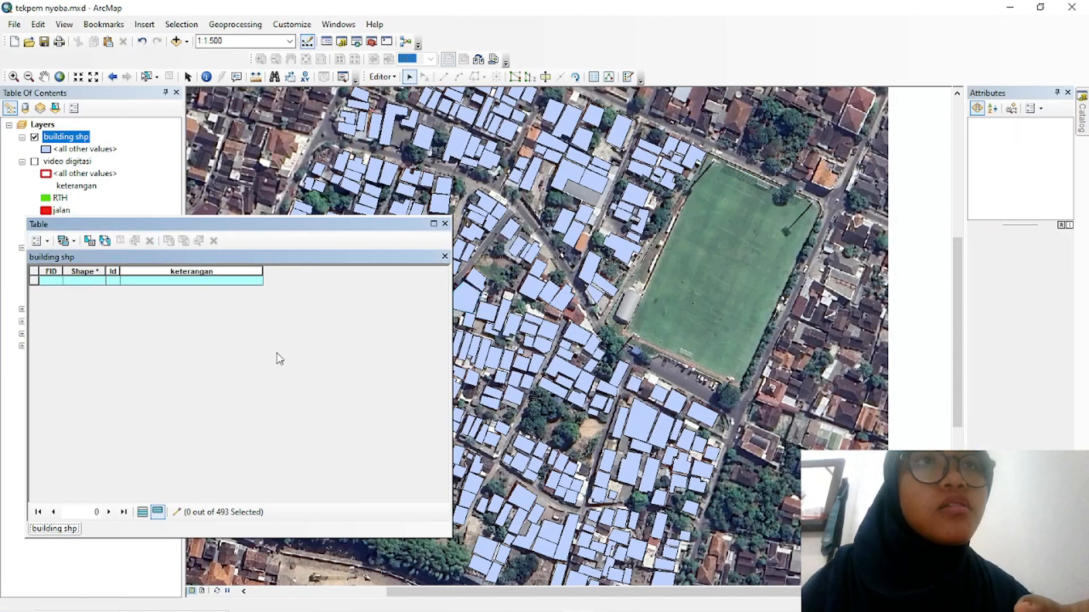
pyautogui.click(464, 302)
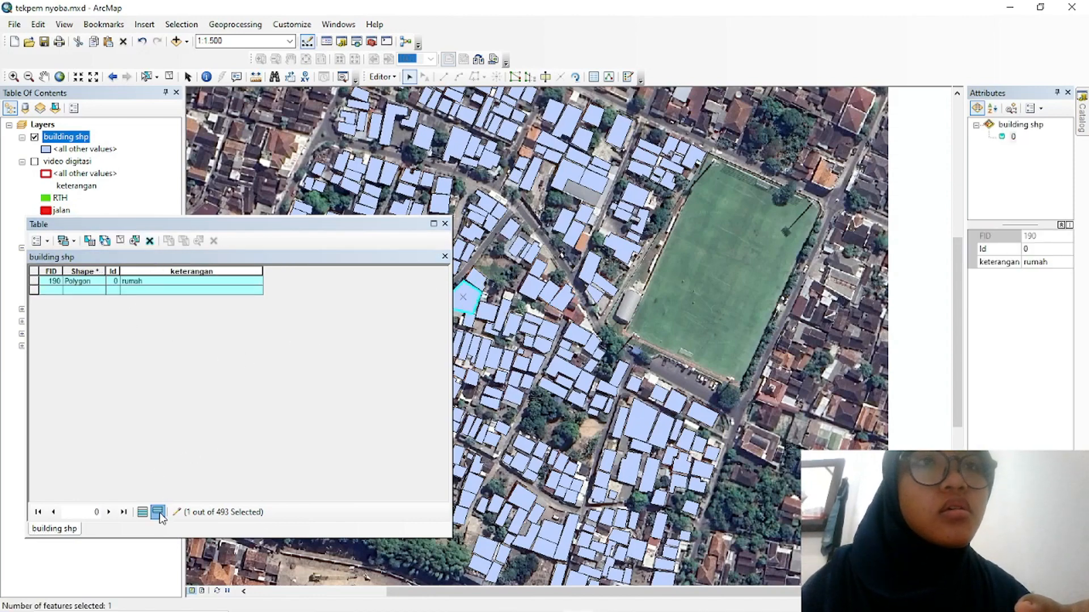
pyautogui.doubleClick(162, 281)
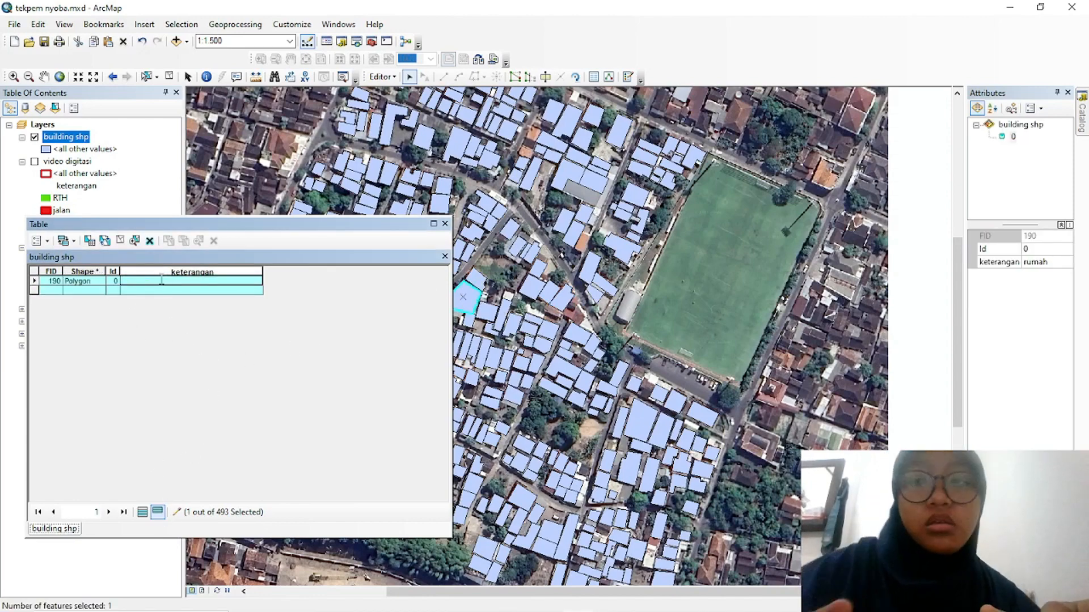
pyautogui.write('ibadah')
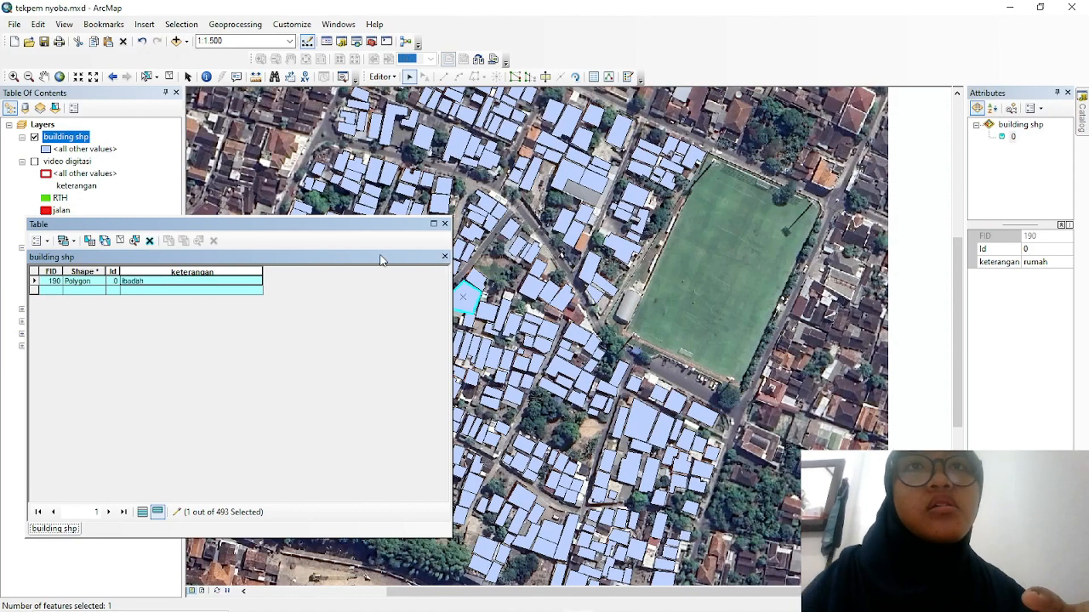
# Set keterangan to sekolah for the building beside the road junction southwest of the football field (FID 219)
pyautogui.moveTo(397, 225); pyautogui.dragTo(323, 223)
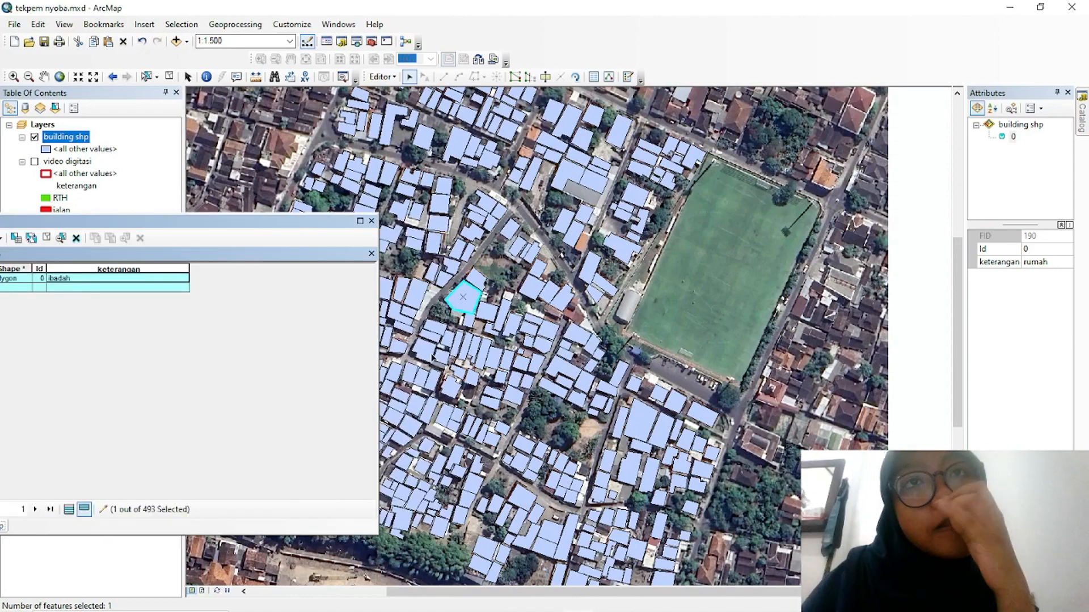
pyautogui.click(577, 335)
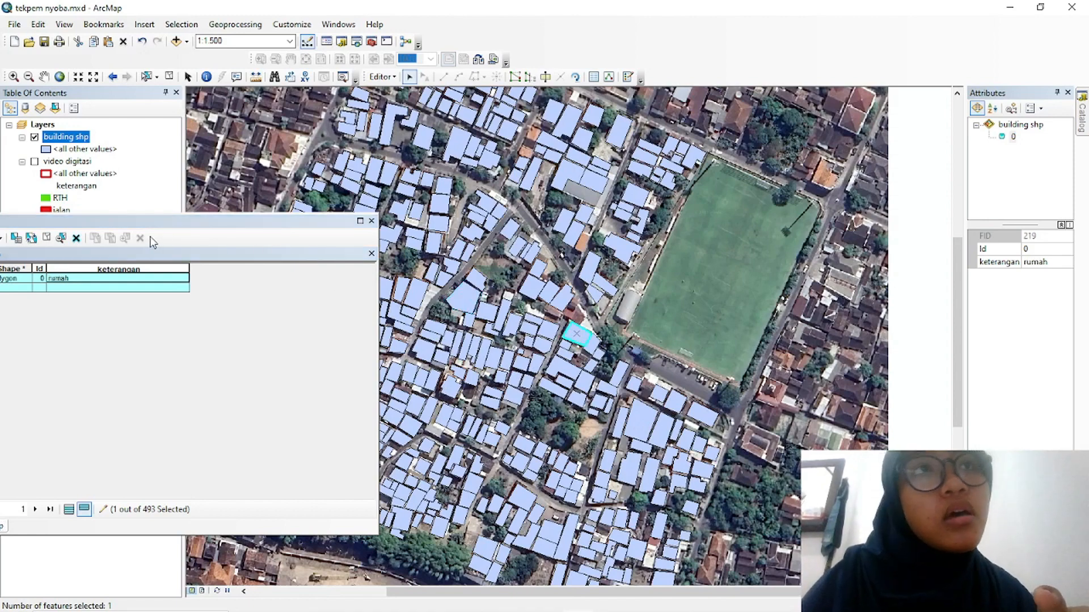
pyautogui.click(47, 238)
pyautogui.click(574, 335)
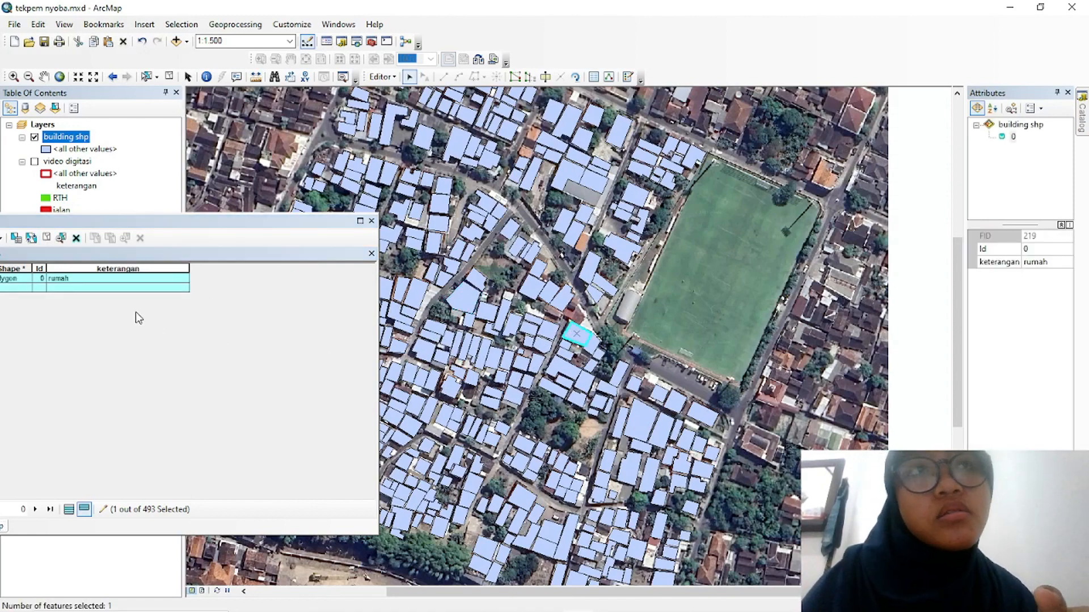
pyautogui.click(134, 279)
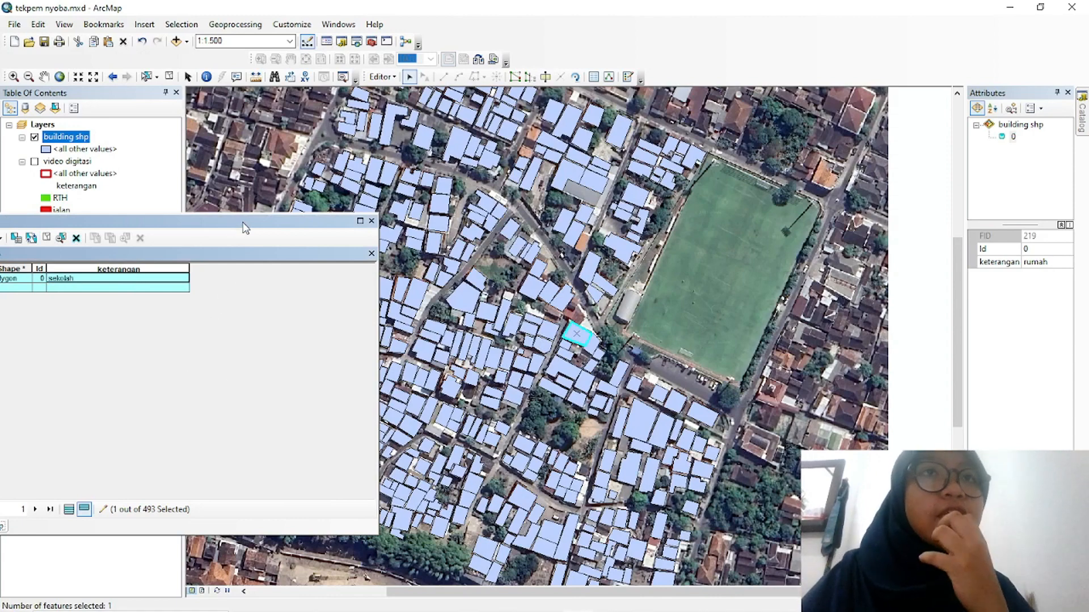
# Set keterangan to ibadah for the small building in the south-central part of the settlement (FID 398), and clear the selection
pyautogui.moveTo(245, 226); pyautogui.dragTo(266, 230)
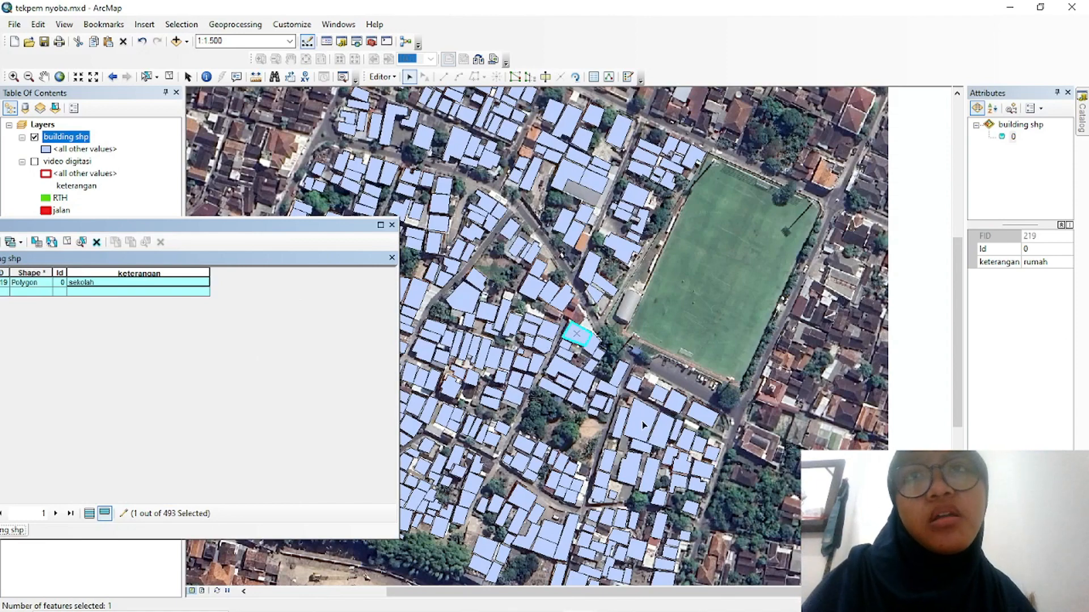
pyautogui.moveTo(234, 227); pyautogui.dragTo(185, 277)
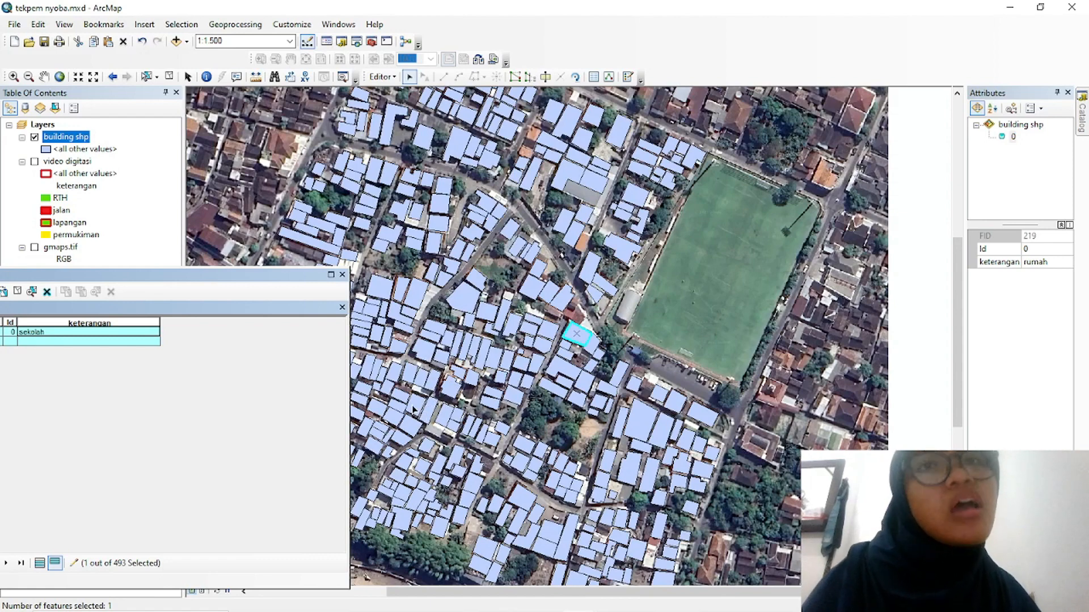
pyautogui.moveTo(276, 278); pyautogui.dragTo(936, 176)
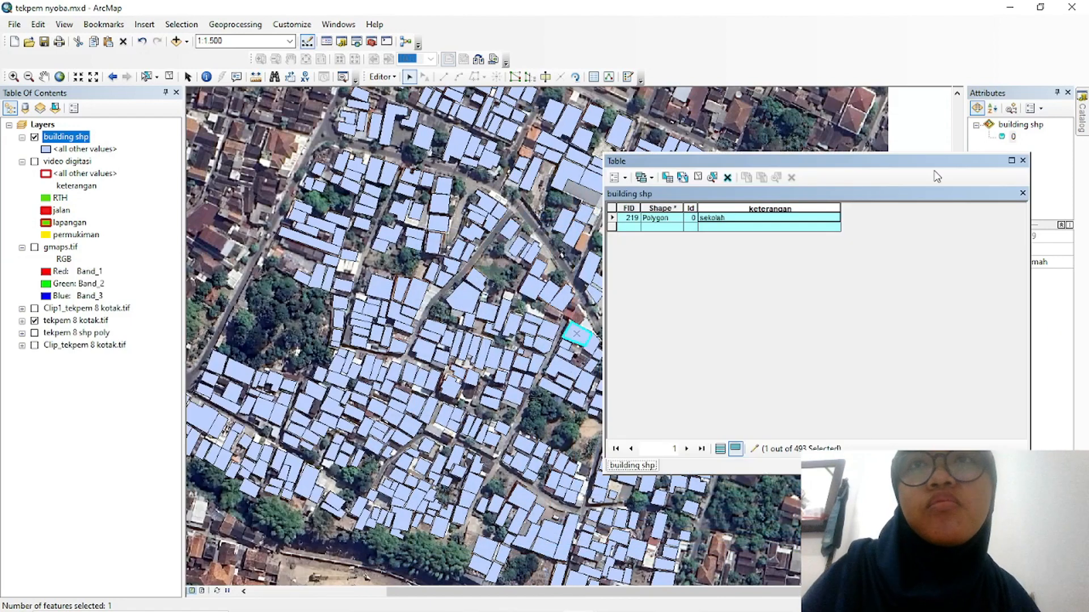
pyautogui.click(698, 177)
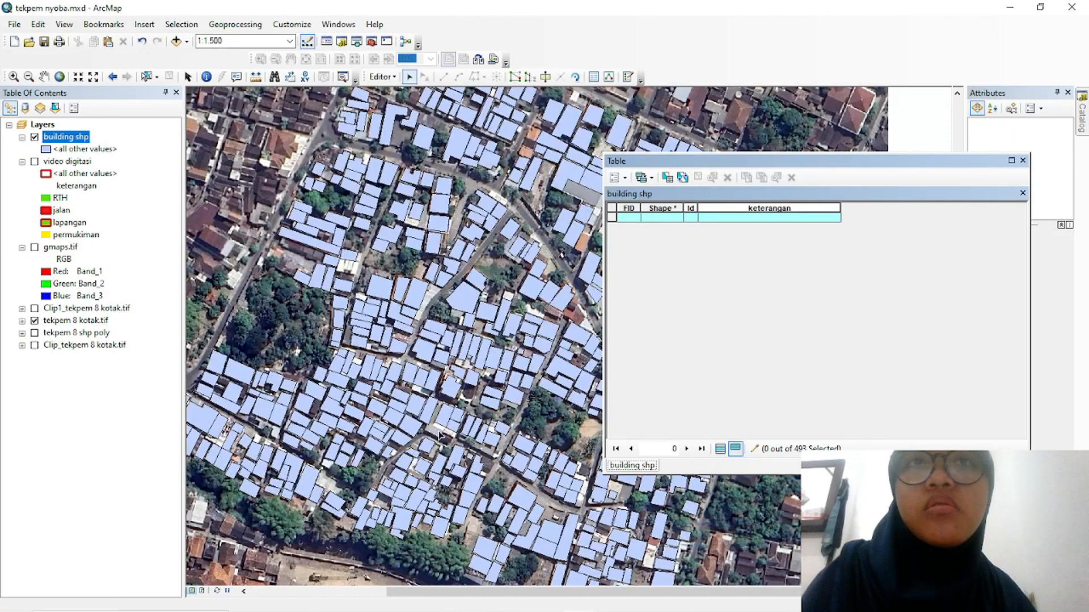
pyautogui.click(418, 406)
pyautogui.click(718, 217)
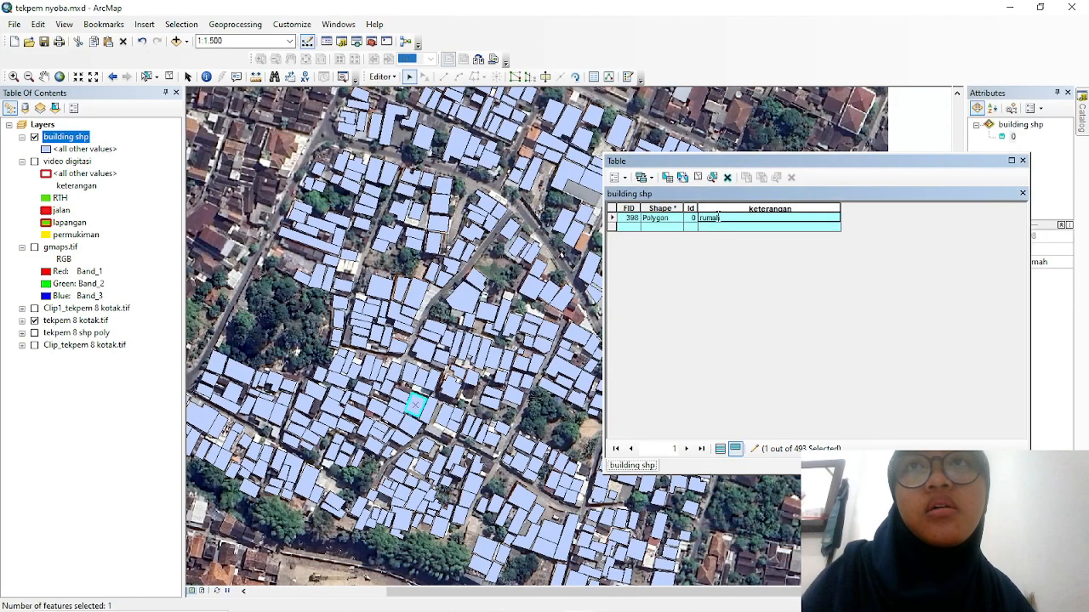
pyautogui.press('BackSpace')
pyautogui.press('BackSpace')
pyautogui.press('BackSpace')
pyautogui.press('BackSpace')
pyautogui.press('BackSpace')
pyautogui.write('ibadh')
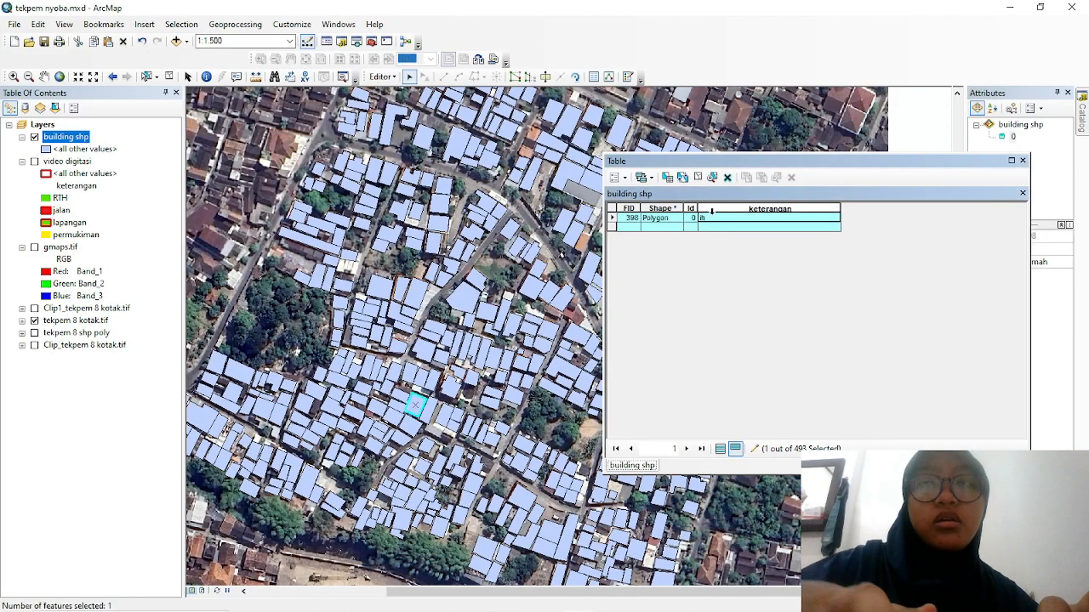
pyautogui.press('BackSpace')
pyautogui.write('ah')
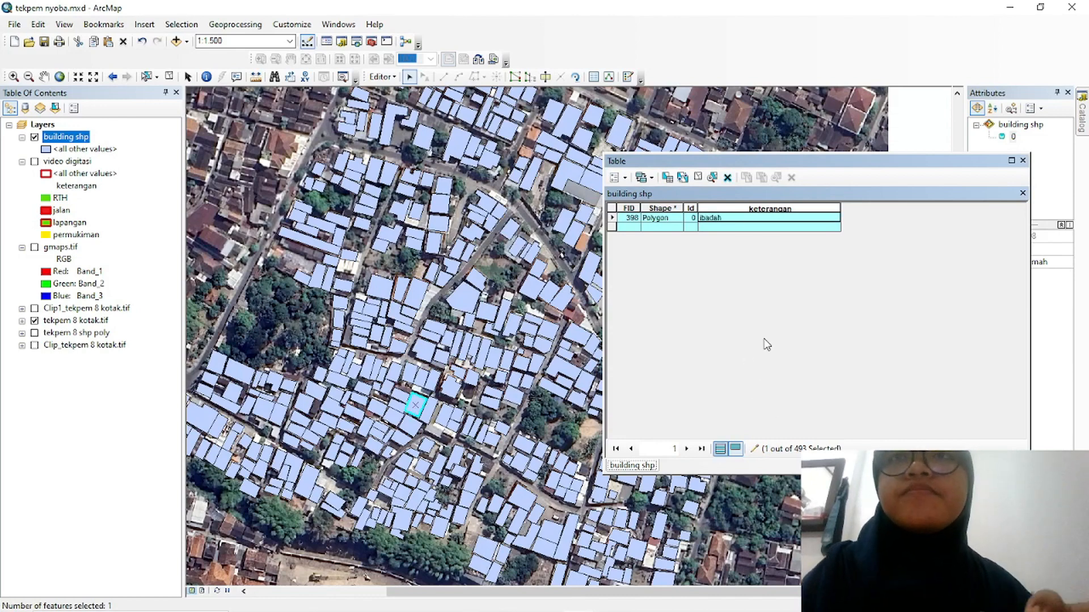
pyautogui.click(699, 177)
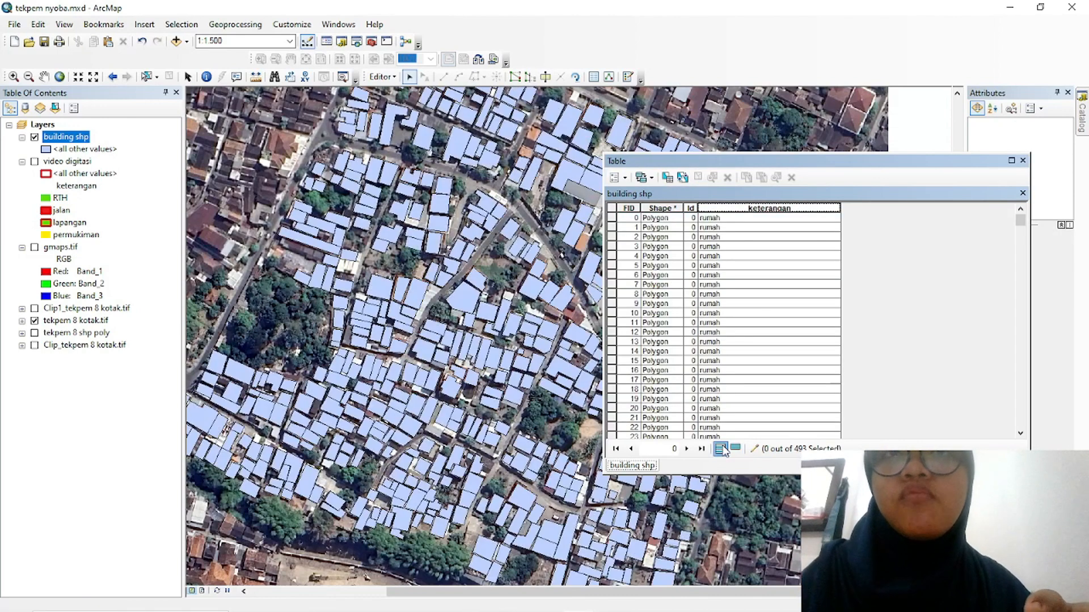
# Show all building shp records, check the edited rows FID 172 and FID 398 against the map, and close the attribute table
pyautogui.click(719, 448)
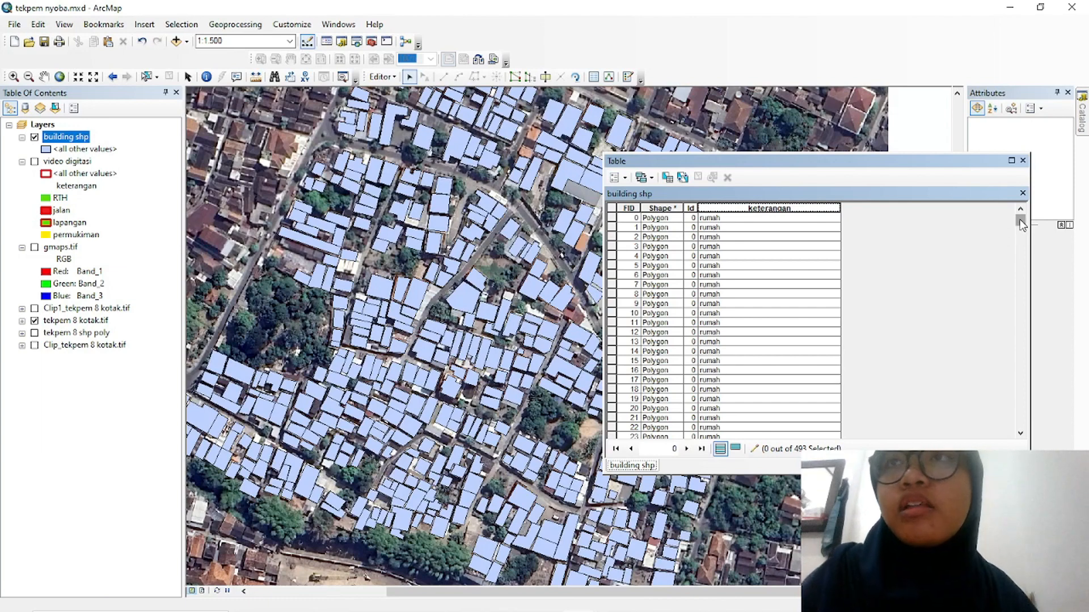
pyautogui.moveTo(1020, 223); pyautogui.dragTo(1026, 296)
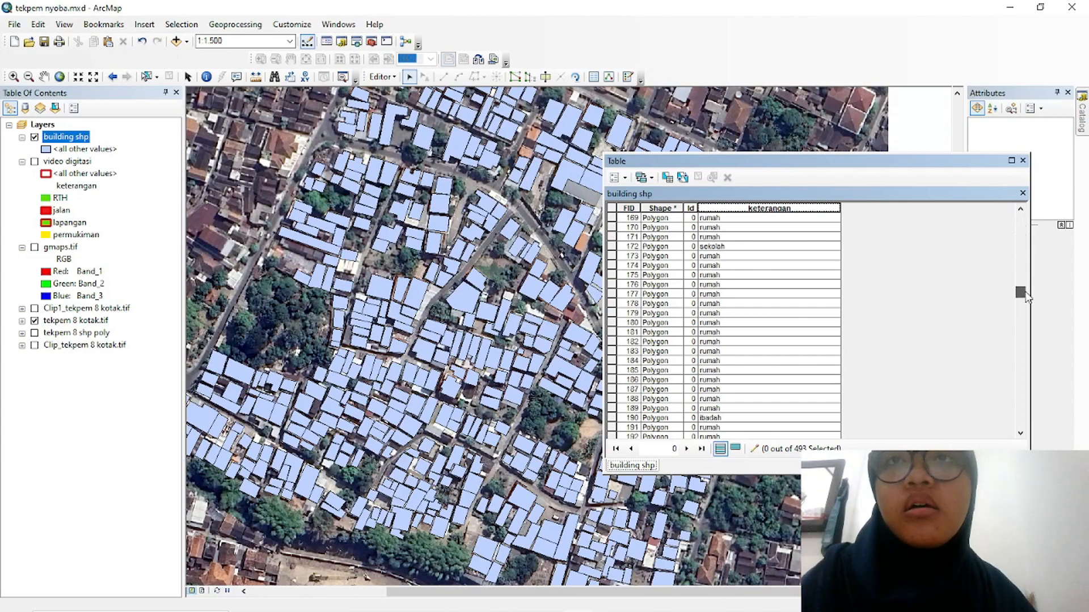
pyautogui.click(611, 247)
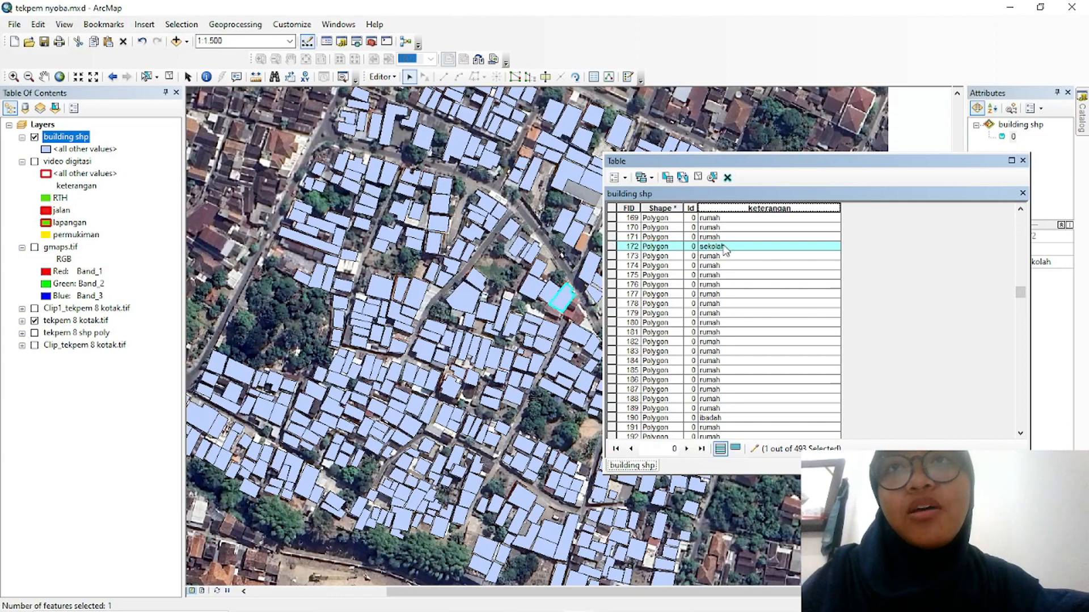
pyautogui.moveTo(1020, 294); pyautogui.dragTo(1002, 390)
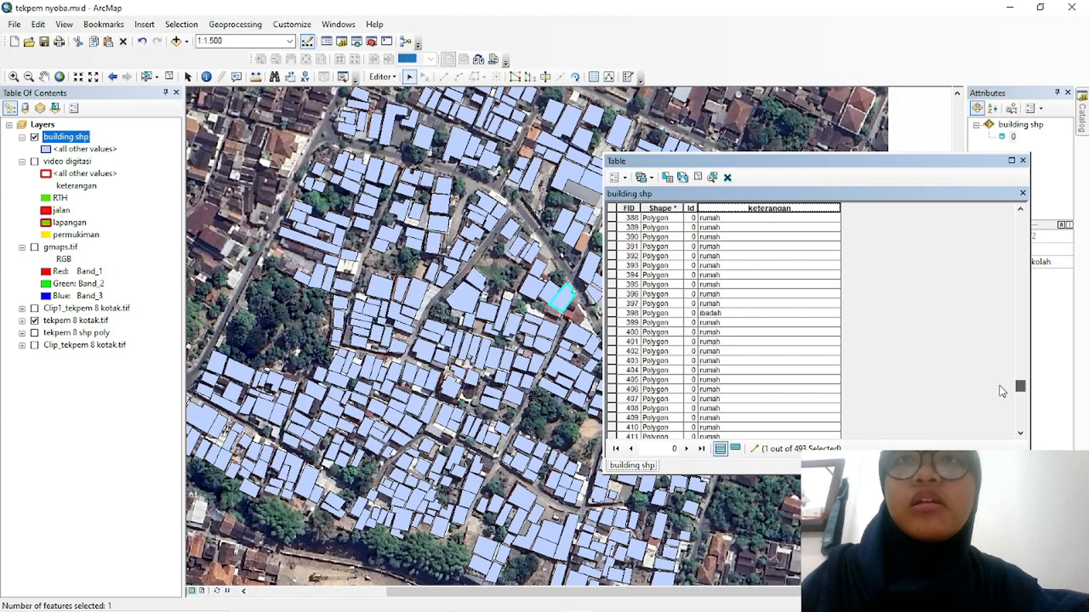
pyautogui.click(612, 314)
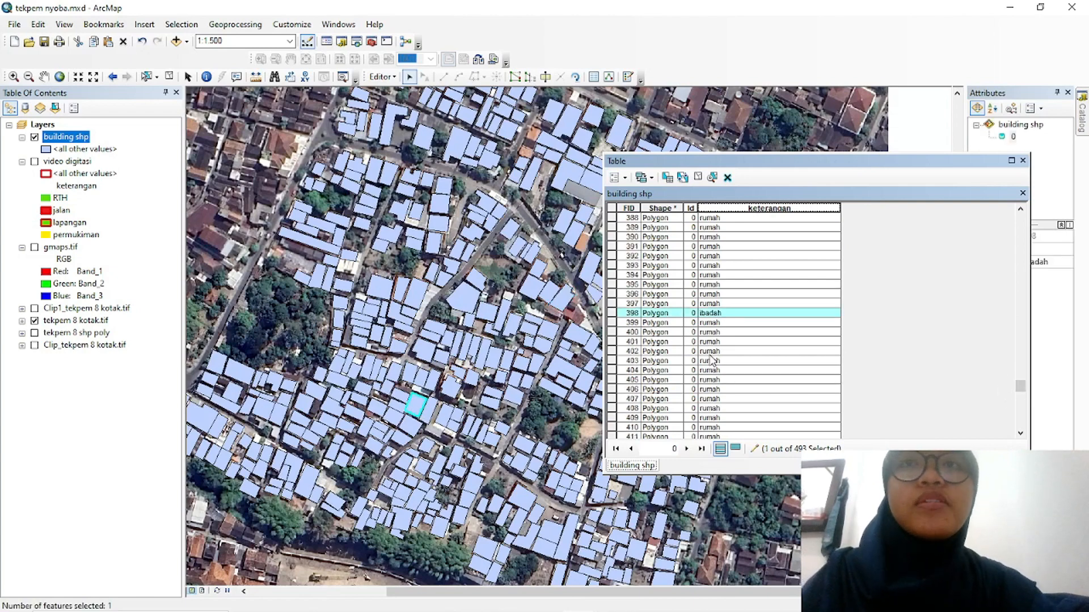
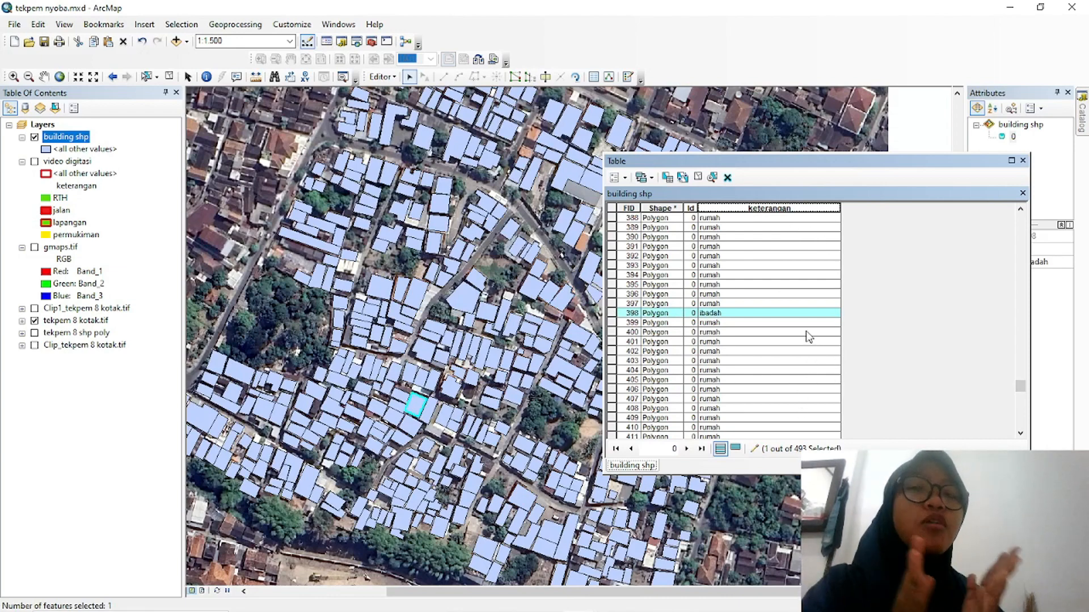
pyautogui.click(1023, 160)
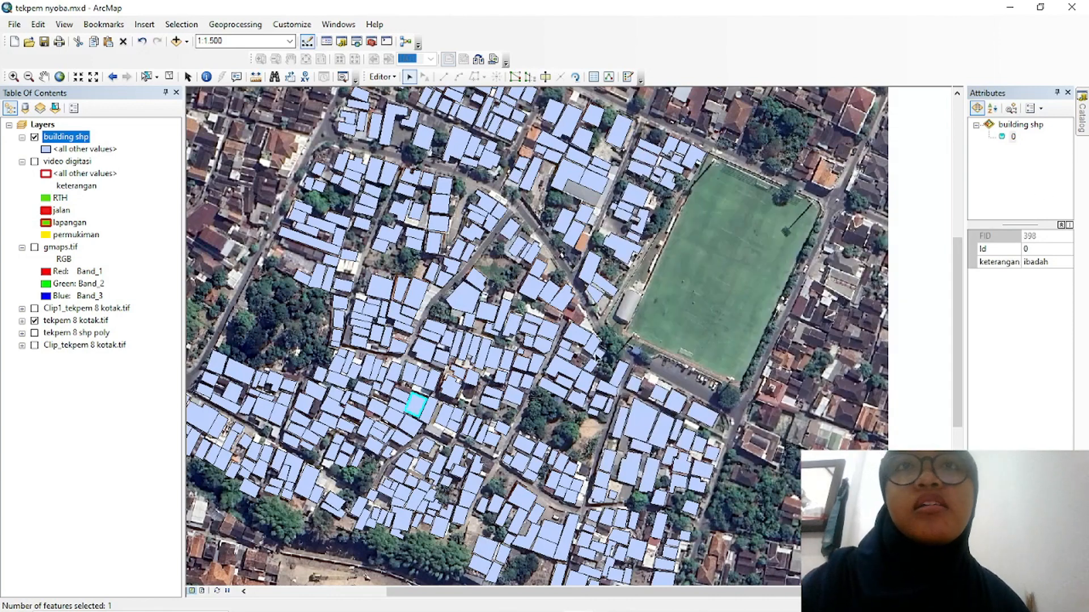
# Set the building shp symbology to unique values of the keterangan field and add all values
pyautogui.rightClick(69, 142)
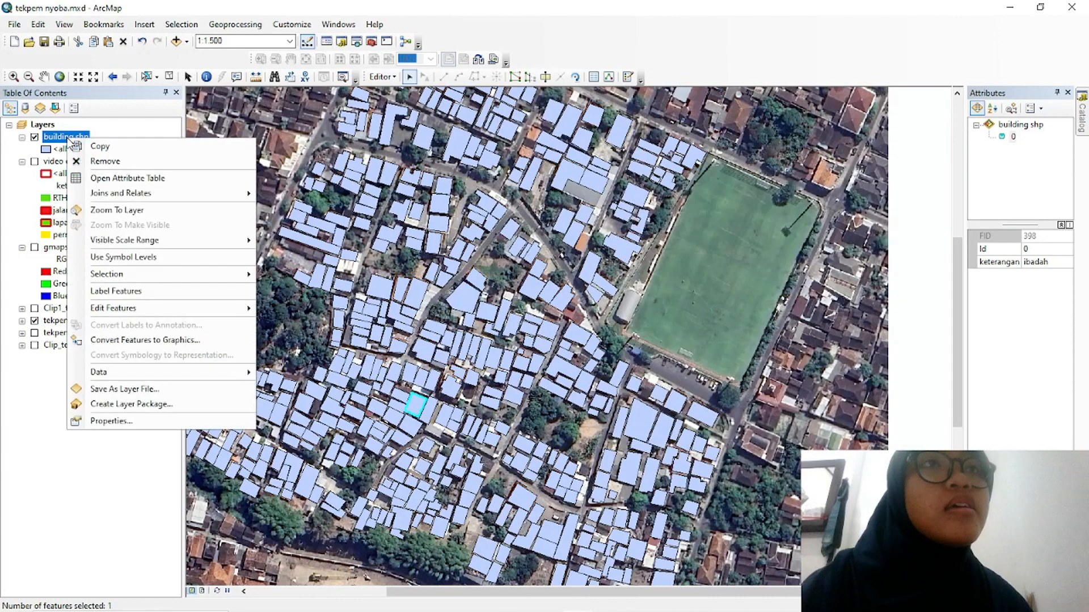
pyautogui.click(105, 420)
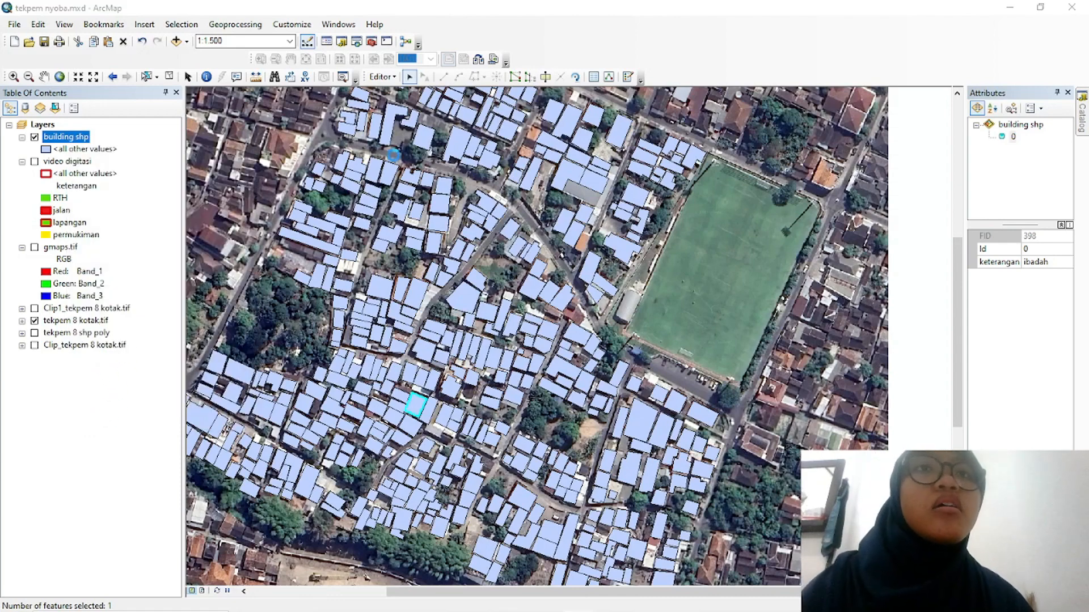
pyautogui.click(473, 151)
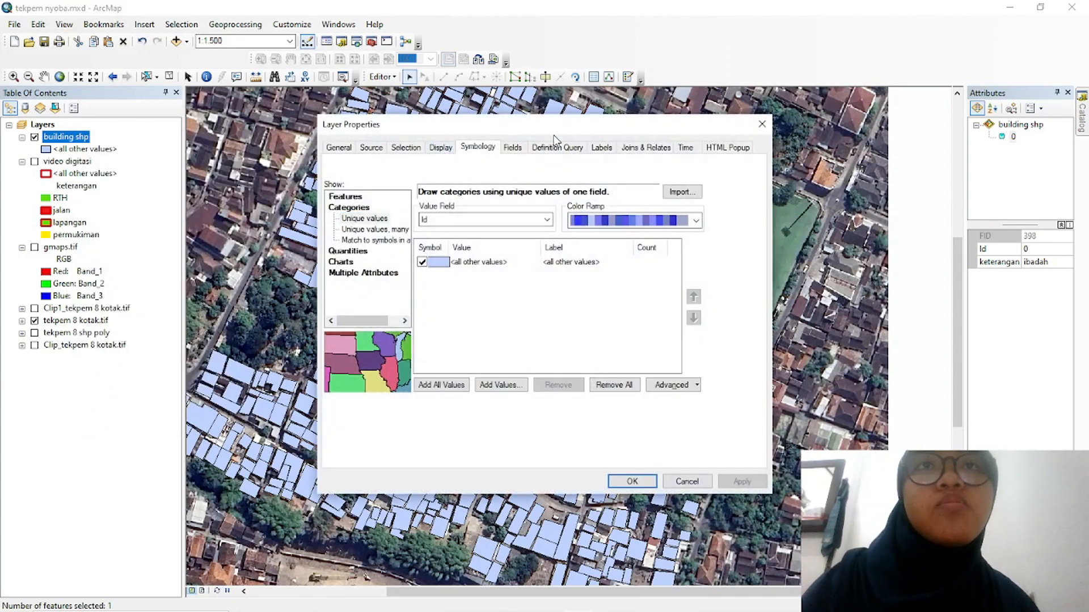
pyautogui.moveTo(584, 131); pyautogui.dragTo(273, 118)
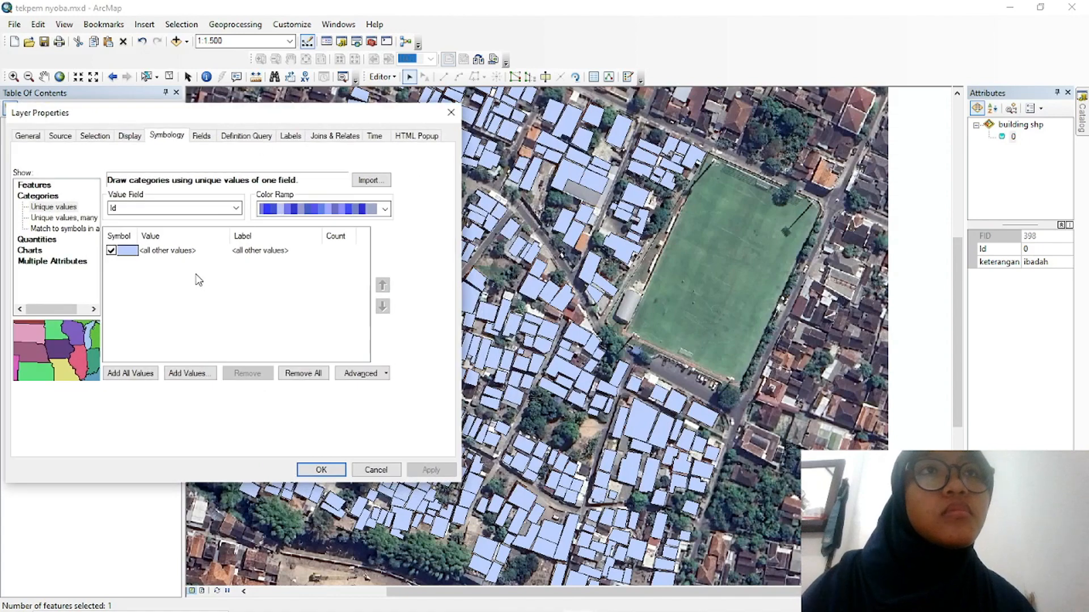
pyautogui.click(223, 209)
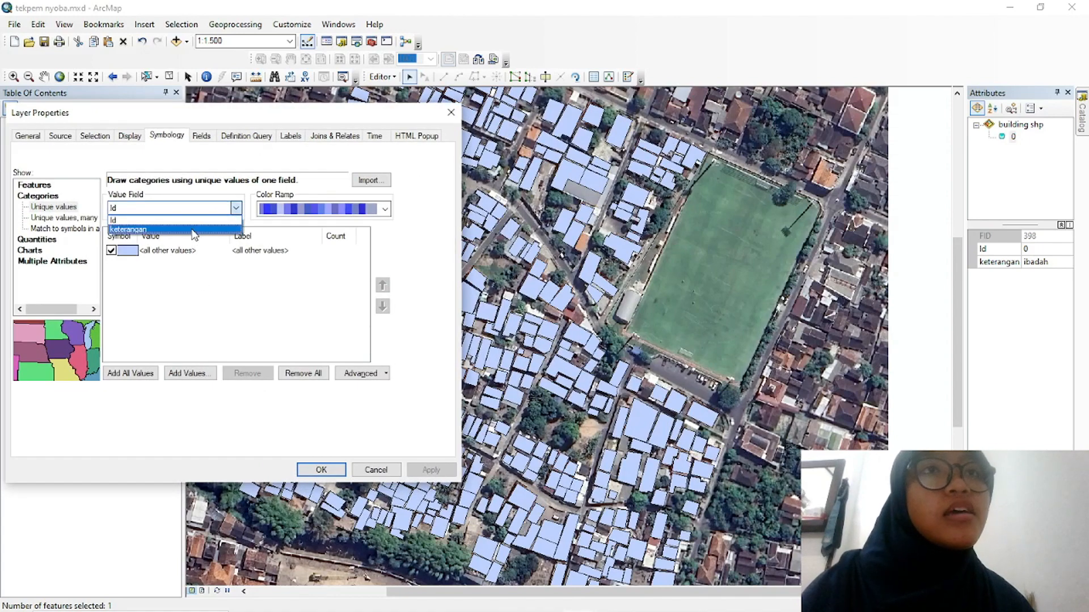
pyautogui.click(194, 231)
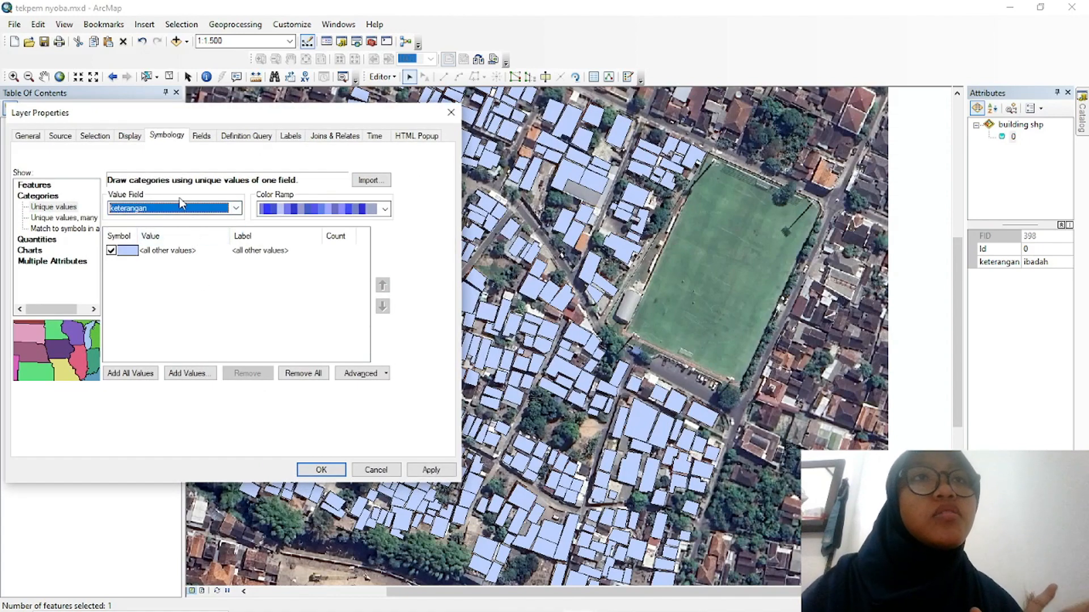
pyautogui.click(146, 376)
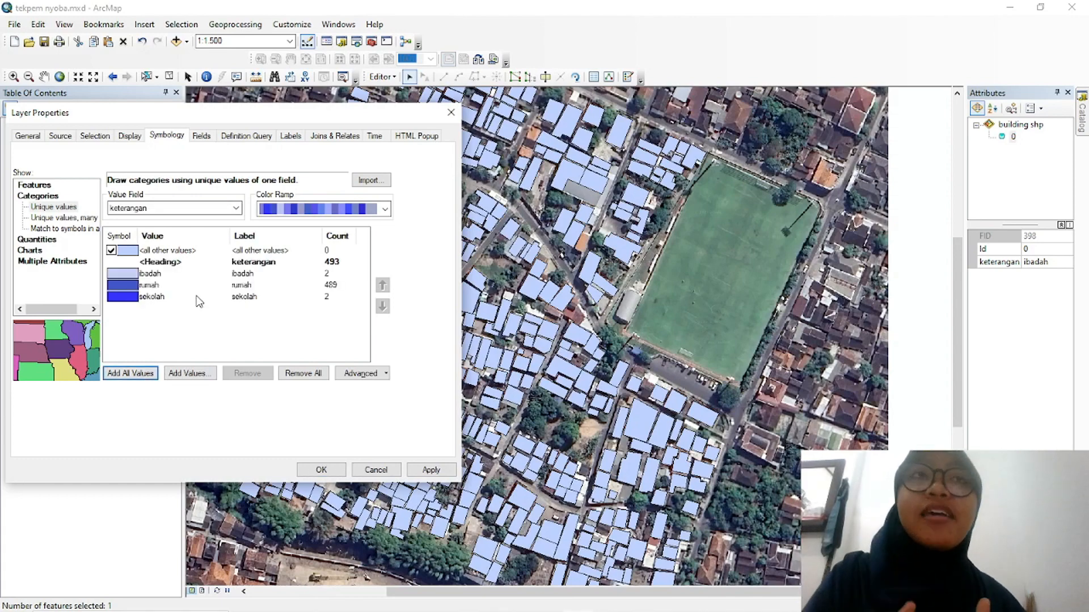
# Set the symbol of the ibadah category to the Rose fill
pyautogui.doubleClick(121, 273)
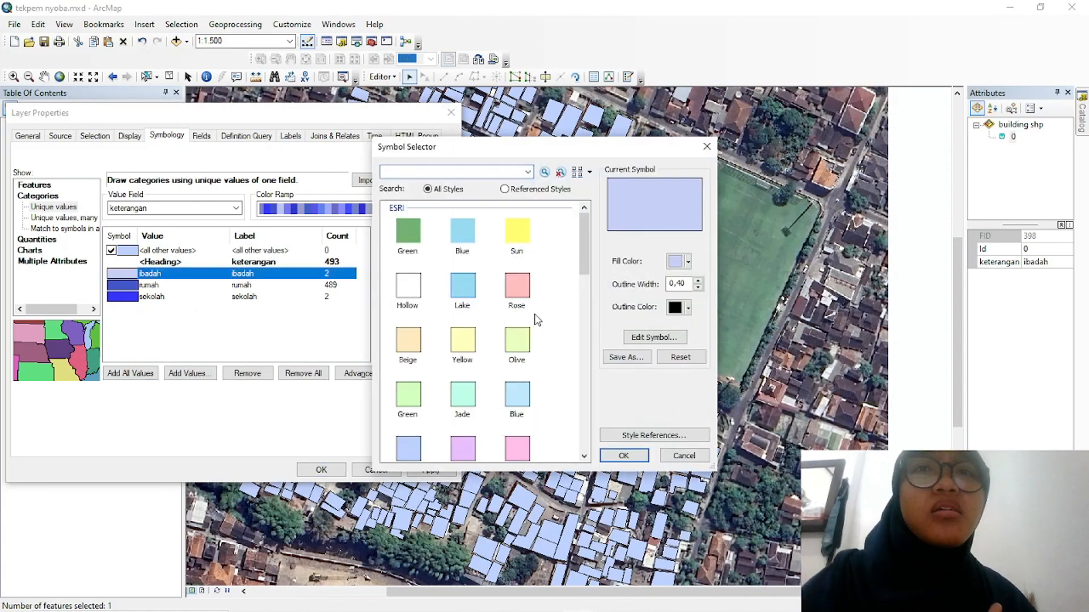
pyautogui.click(516, 287)
pyautogui.moveTo(584, 238)
pyautogui.mouseDown()
pyautogui.moveTo(583, 271)
pyautogui.moveTo(583, 233)
pyautogui.mouseUp()
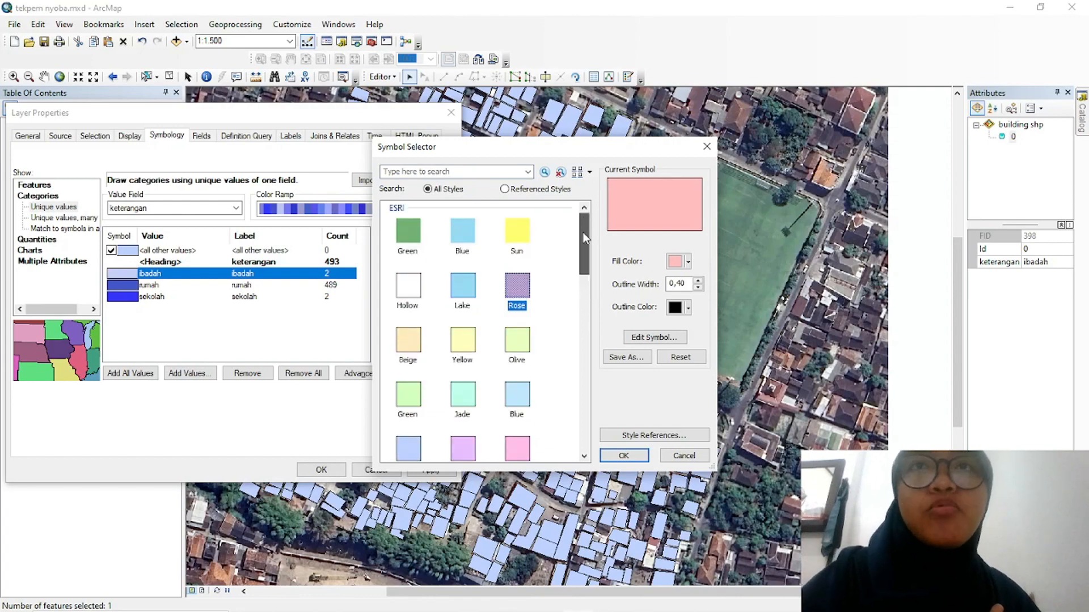
pyautogui.click(621, 453)
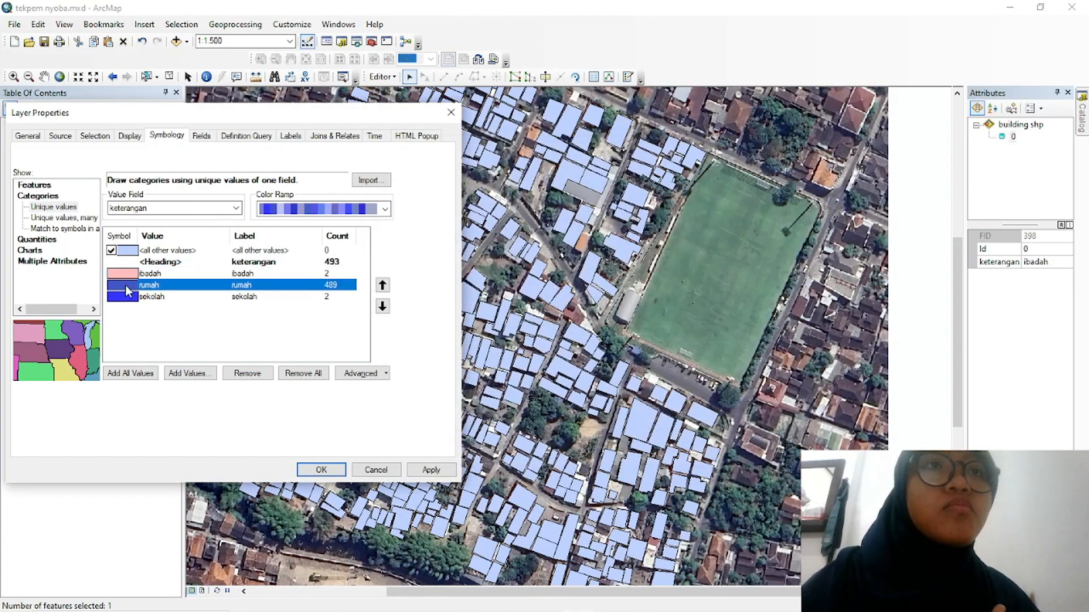
# Set the symbol of the rumah category to the Sun fill
pyautogui.doubleClick(126, 285)
pyautogui.click(517, 231)
pyautogui.click(622, 461)
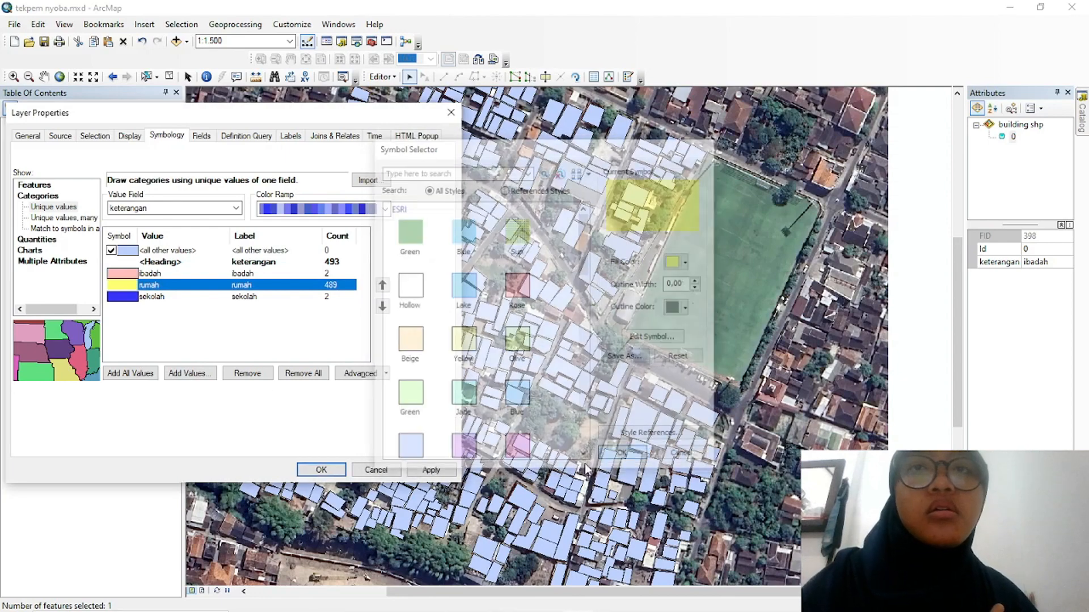
# Set the symbol of the sekolah category to the light Blue fill that has a dark outline
pyautogui.doubleClick(132, 297)
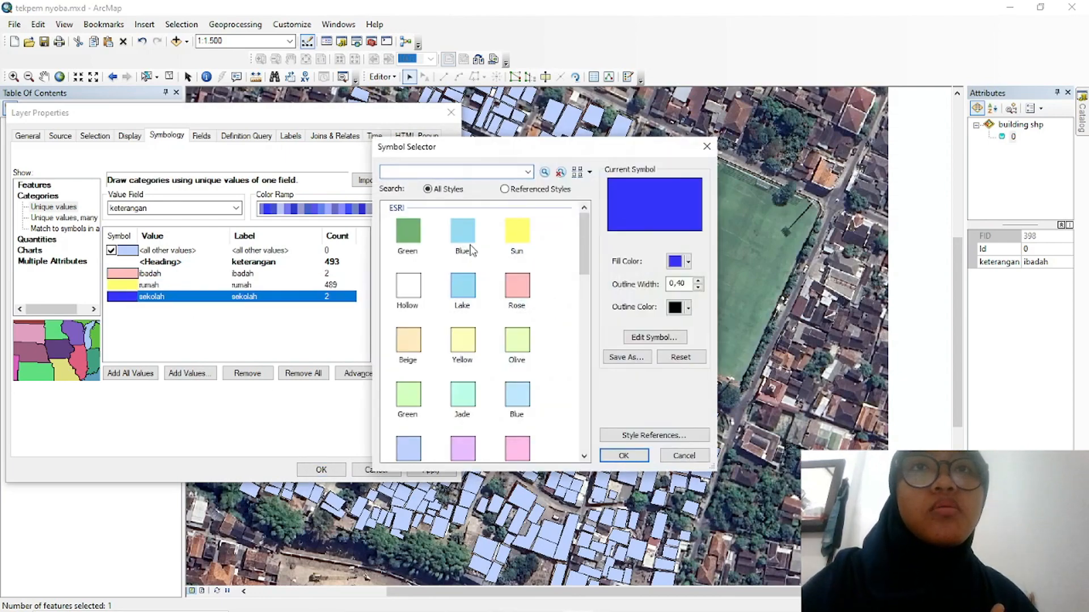
pyautogui.click(471, 250)
pyautogui.click(463, 286)
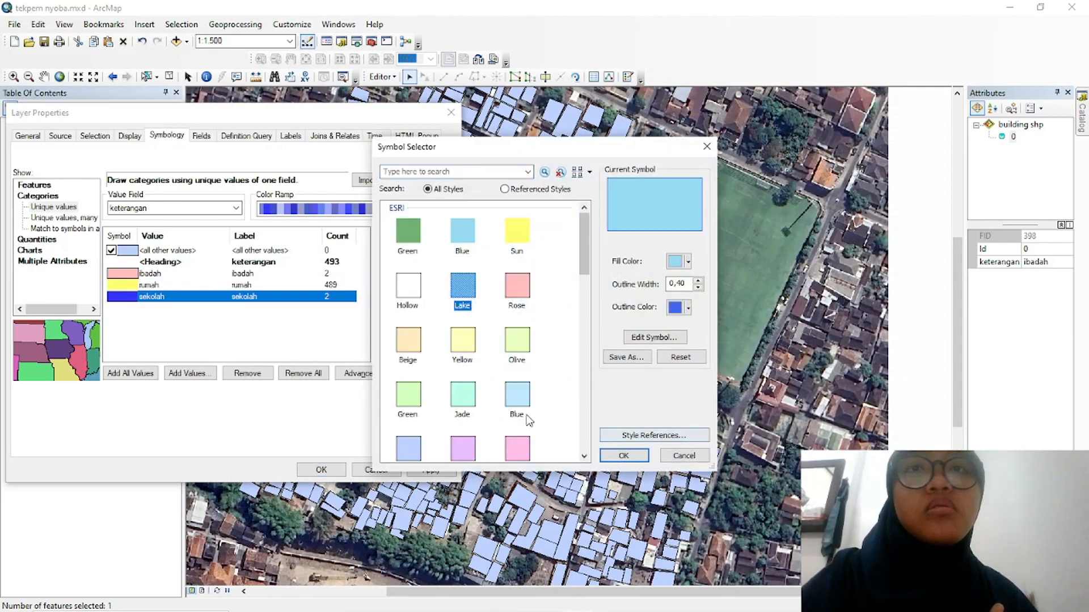
pyautogui.click(518, 398)
pyautogui.click(623, 455)
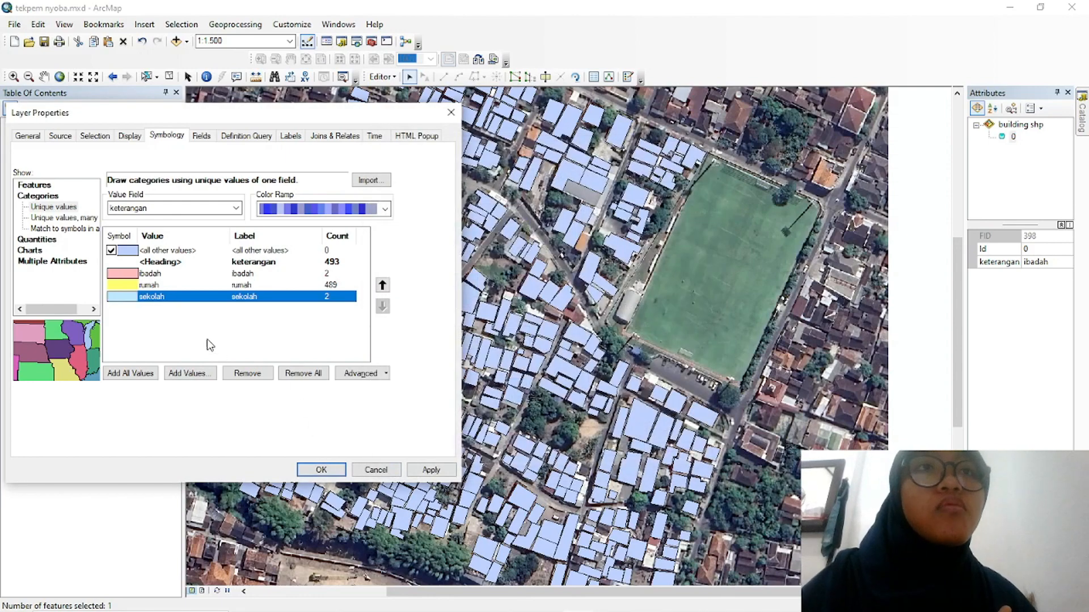
# Set the symbol of the rumah category to the Yellow fill and apply the symbology to the building shp layer
pyautogui.doubleClick(120, 285)
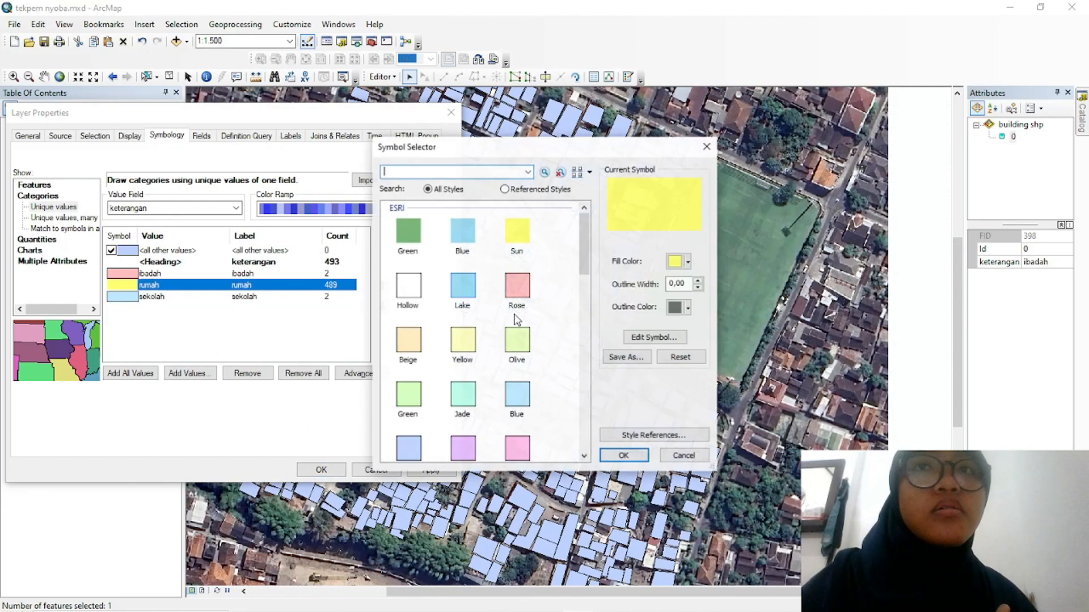
pyautogui.click(463, 340)
pyautogui.click(623, 456)
pyautogui.click(321, 469)
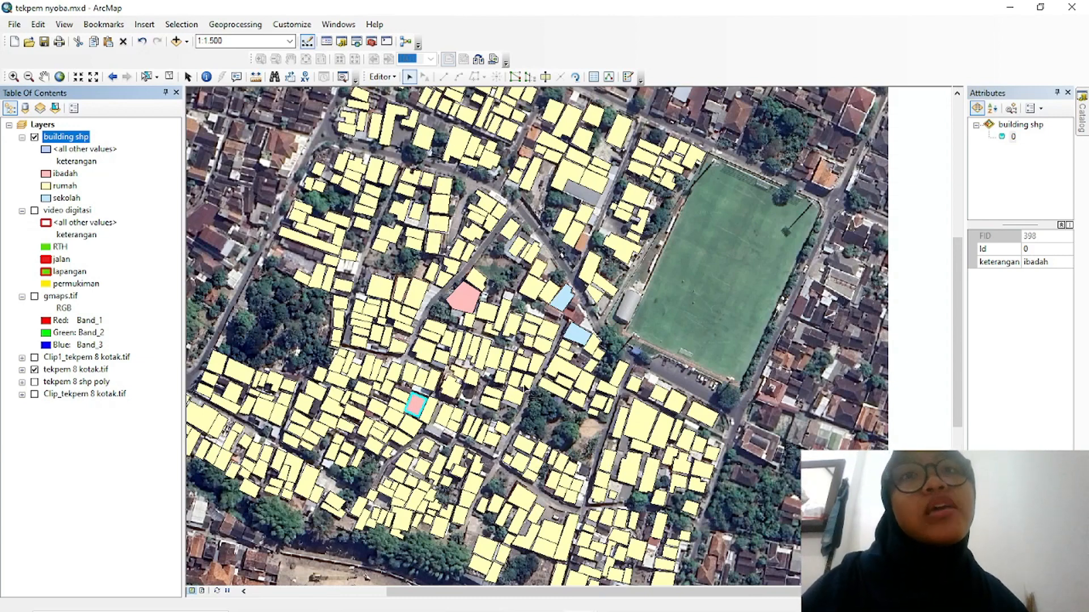
# Check the keterangan attribute of the large pink ibadah building and the two light blue sekolah buildings on the map
pyautogui.click(465, 300)
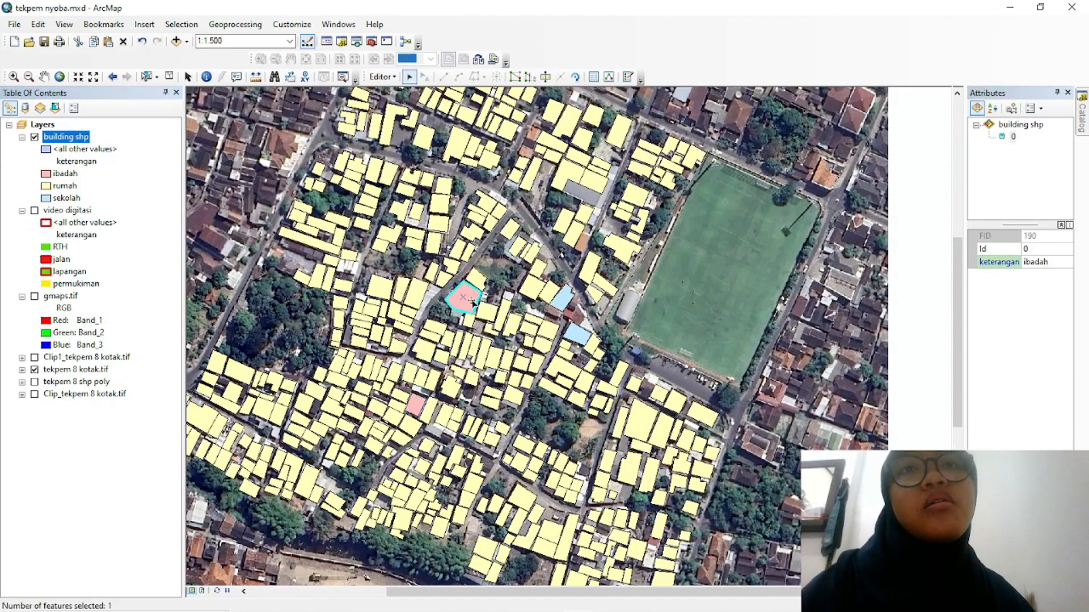
pyautogui.click(557, 299)
pyautogui.click(573, 337)
pyautogui.click(561, 296)
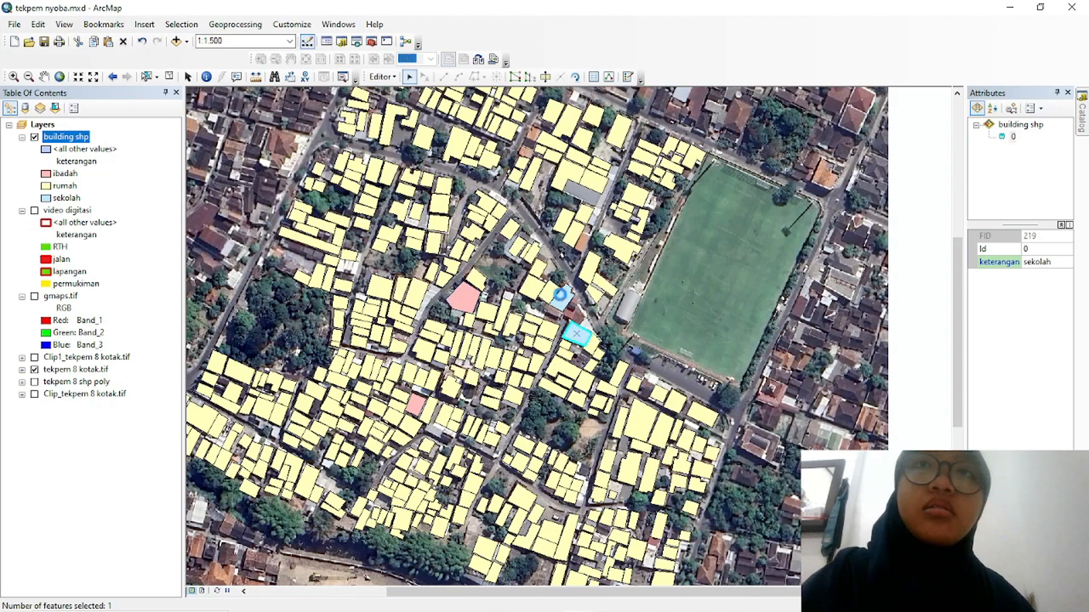
pyautogui.click(576, 334)
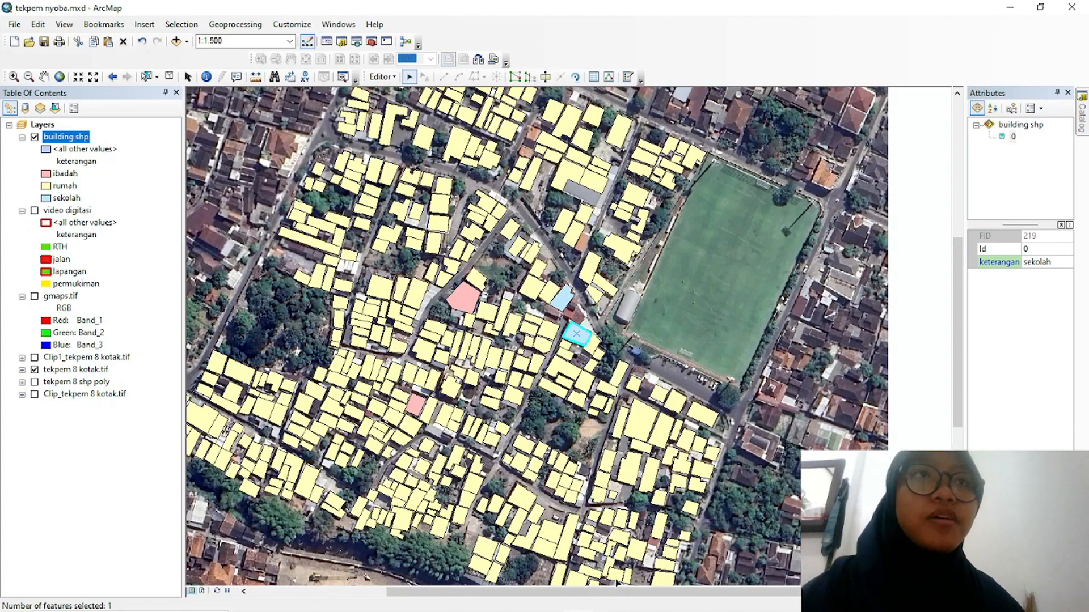
# Switch to the Untitled ArcMap document and open the point layer's attribute table, moving it up over the layer list
pyautogui.moveTo(615, 608)
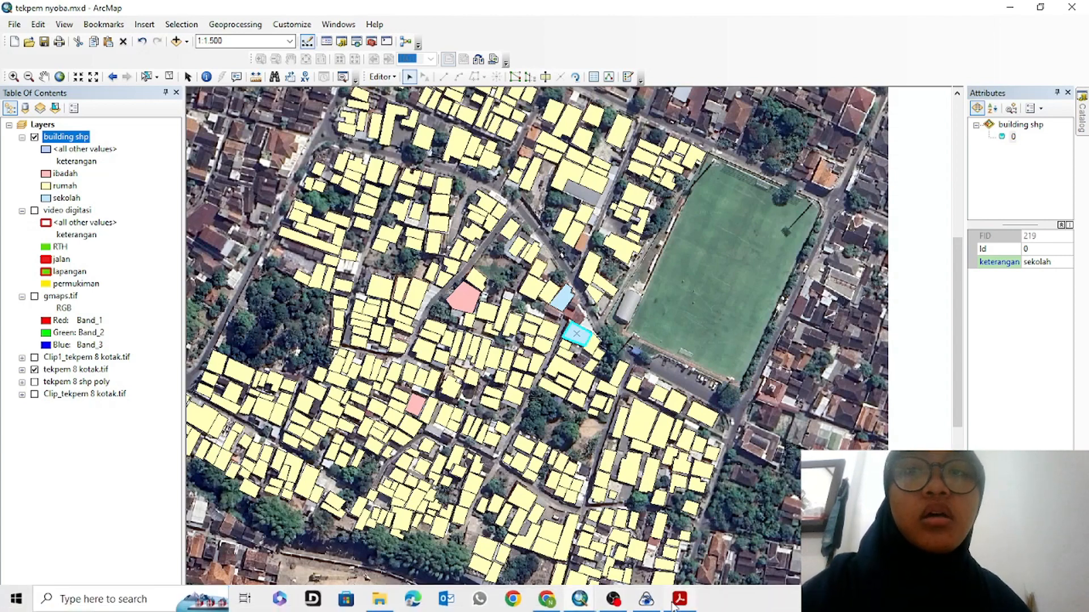
pyautogui.moveTo(579, 599)
pyautogui.click(635, 533)
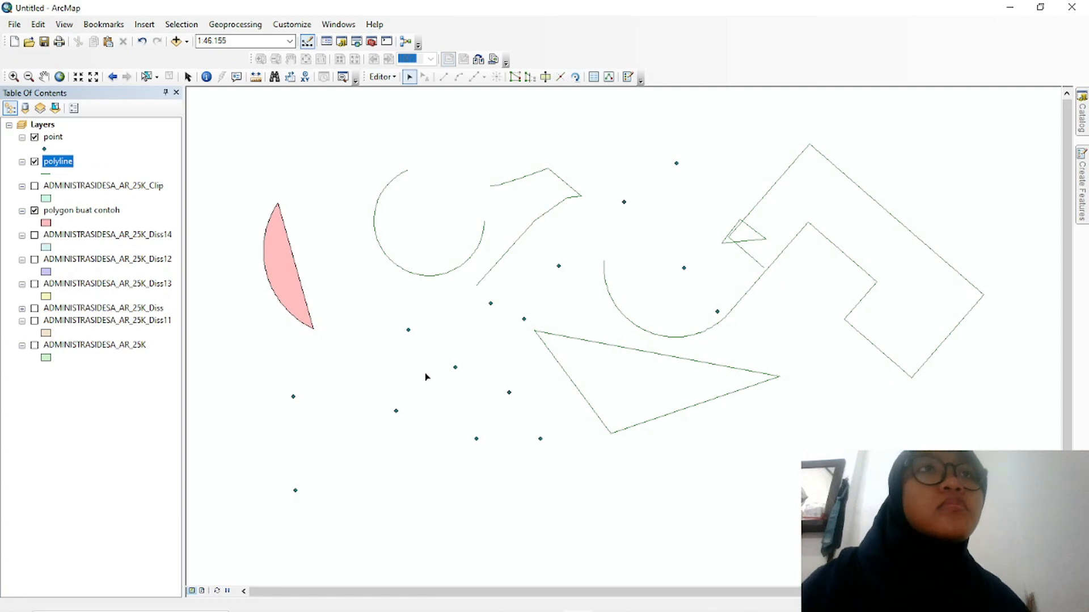
pyautogui.click(53, 137)
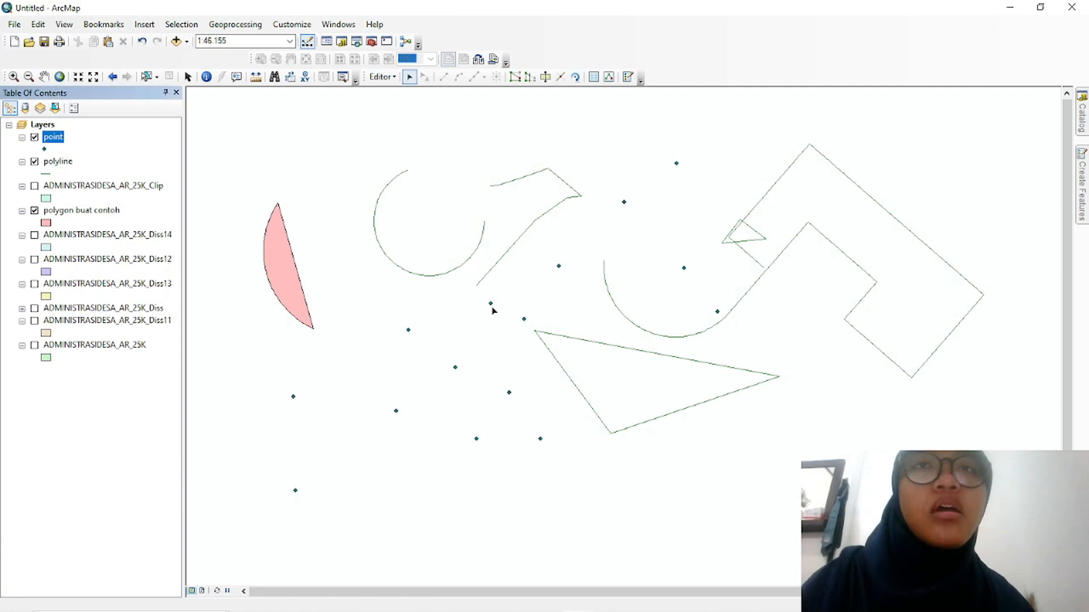
pyautogui.rightClick(57, 147)
pyautogui.click(116, 177)
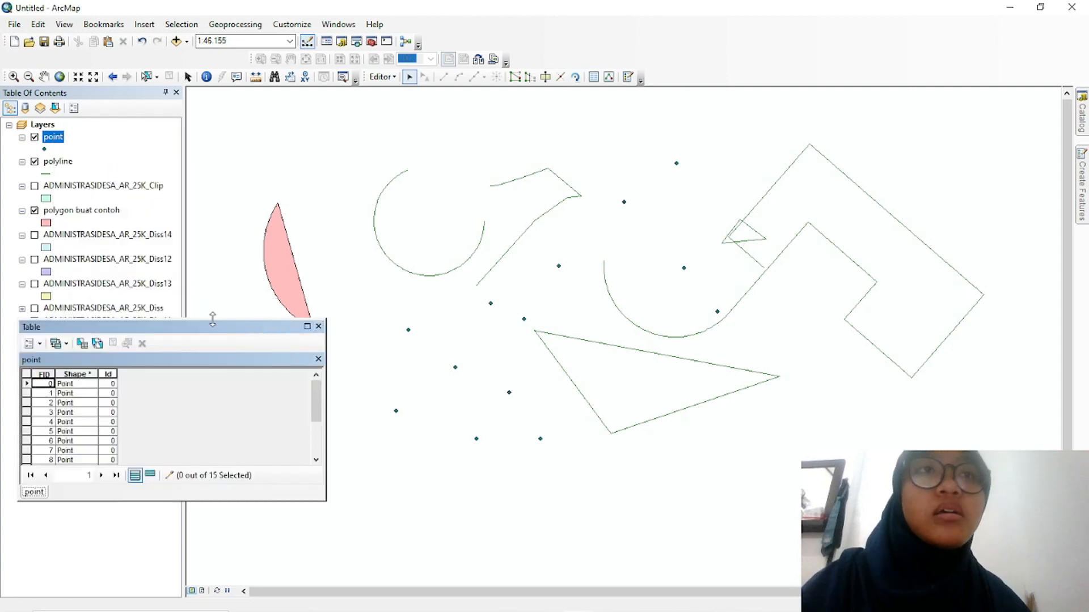
pyautogui.moveTo(209, 328); pyautogui.dragTo(208, 236)
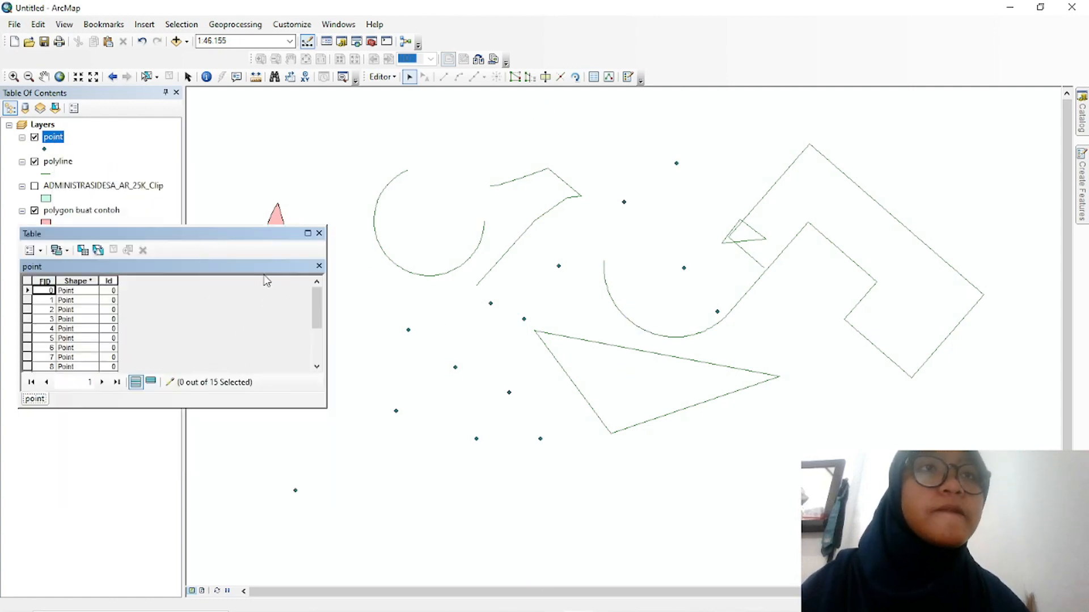
pyautogui.click(114, 290)
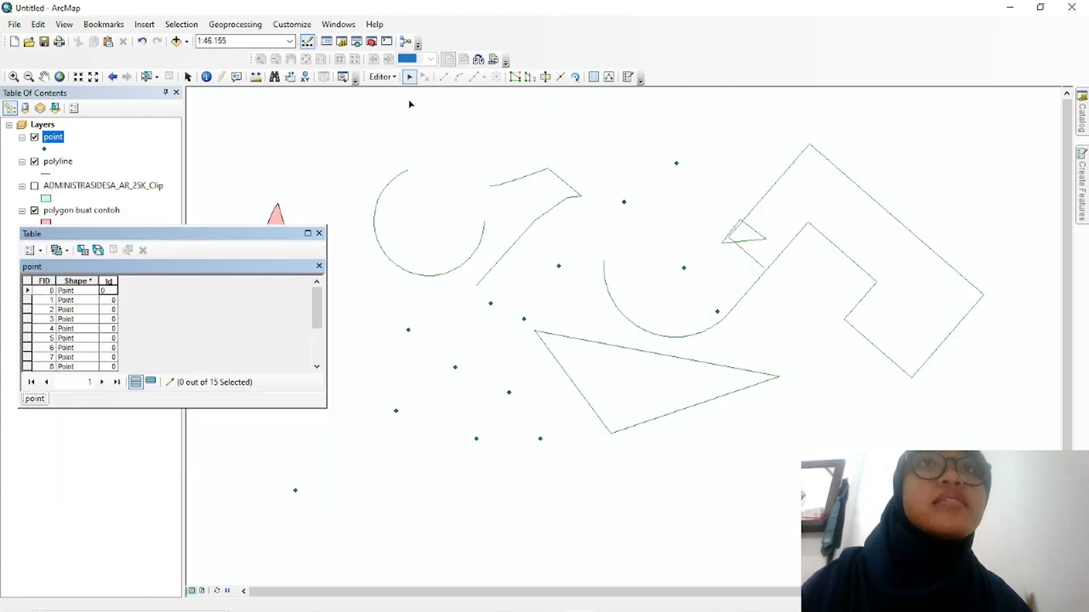
# Stop the edit session and add a field named ket of type Text to the point layer's table
pyautogui.click(381, 76)
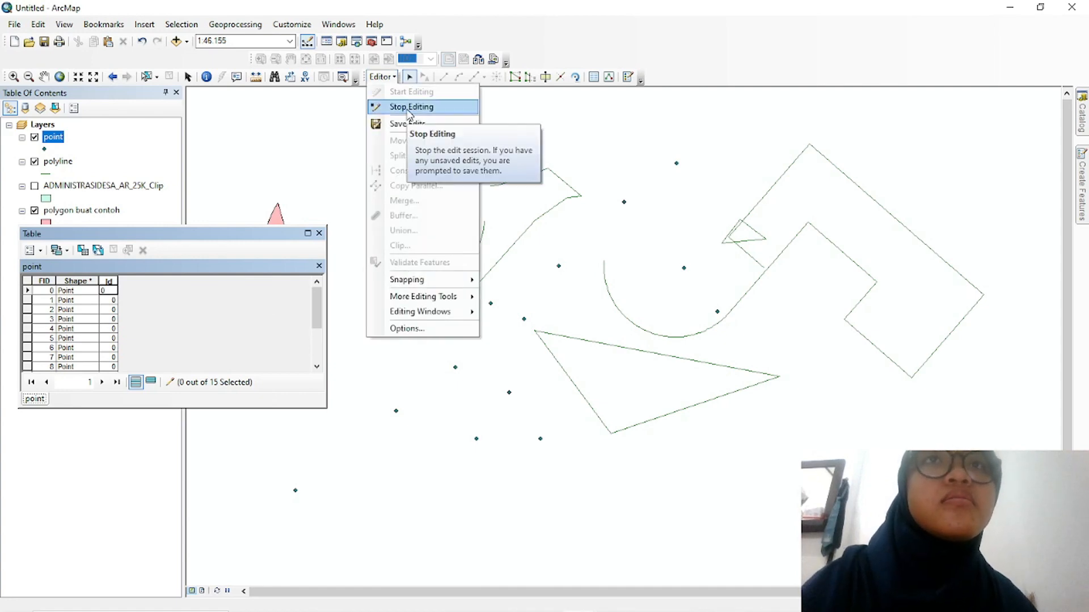
pyautogui.click(408, 108)
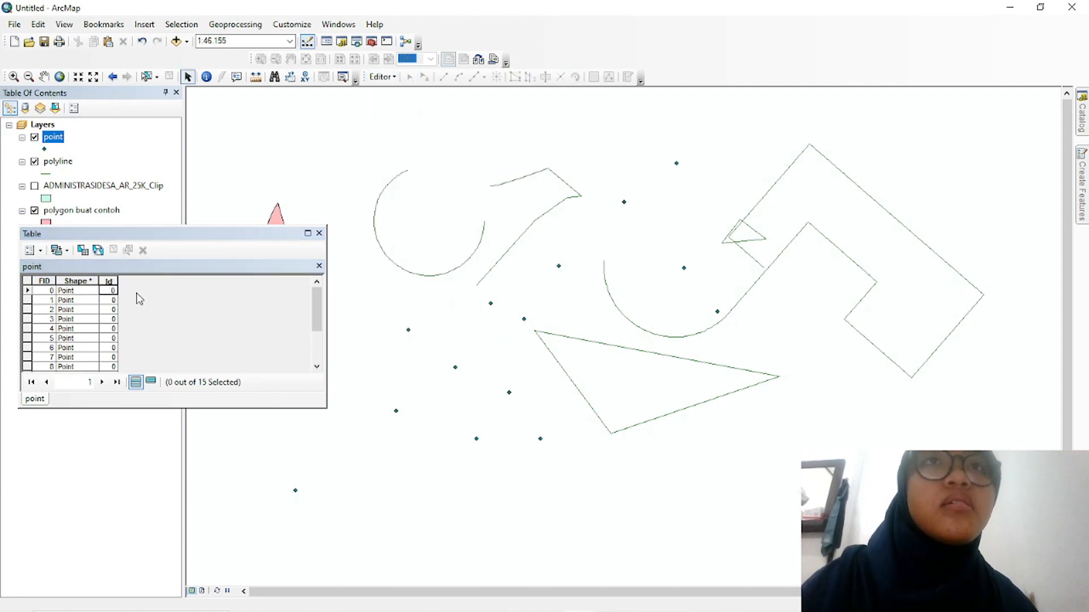
pyautogui.click(40, 251)
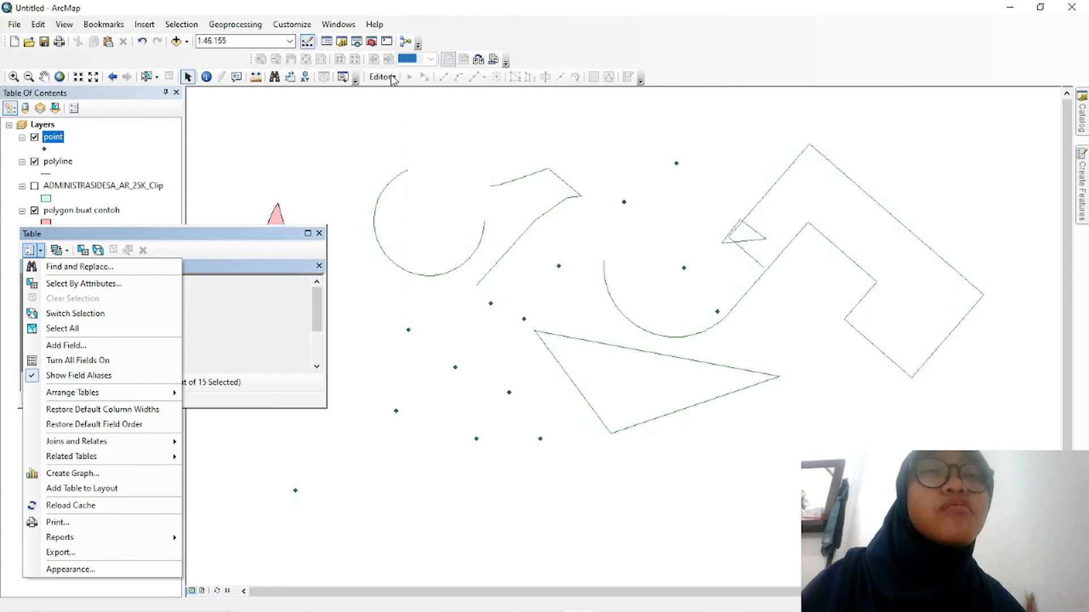
pyautogui.click(105, 346)
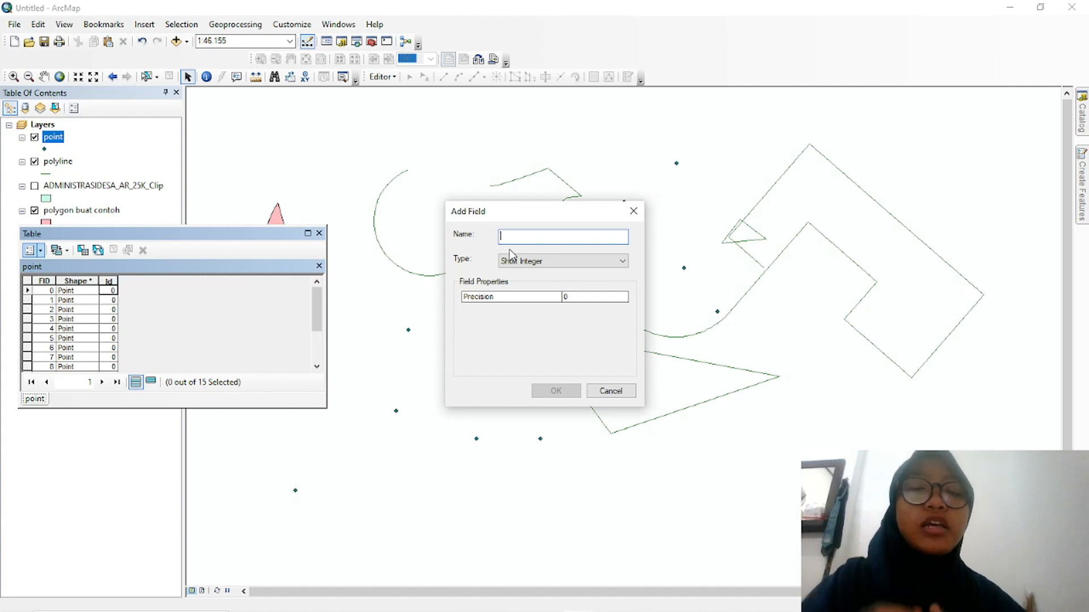
pyautogui.write('ket')
pyautogui.click(620, 269)
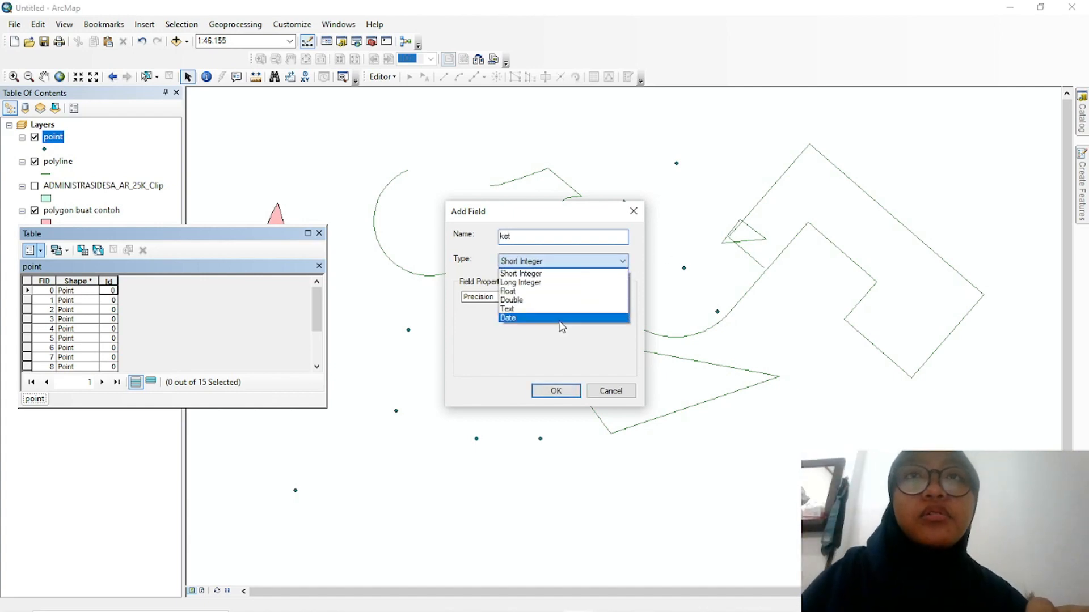
pyautogui.click(532, 309)
pyautogui.click(556, 391)
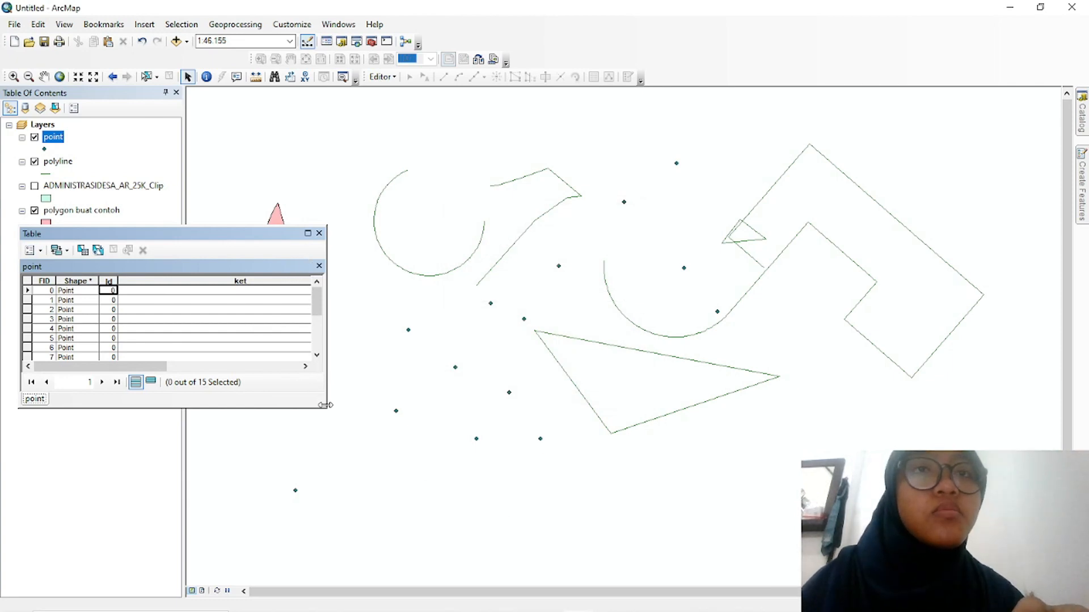
# Enlarge the attribute table window to show all point records and narrow the ket column
pyautogui.moveTo(324, 406); pyautogui.dragTo(426, 485)
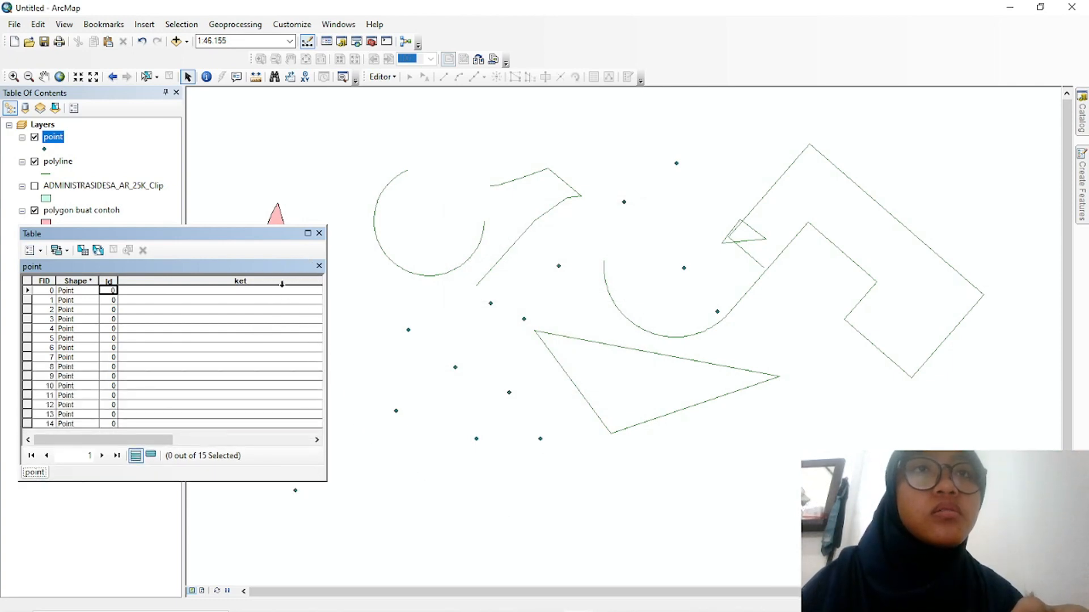
pyautogui.click(282, 283)
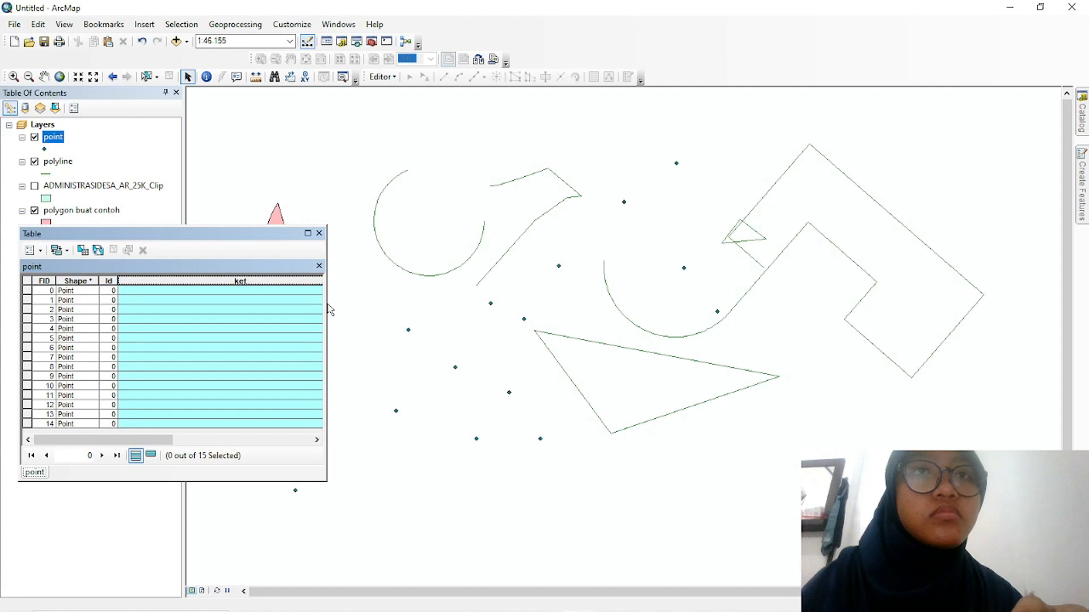
pyautogui.moveTo(327, 307); pyautogui.dragTo(410, 329)
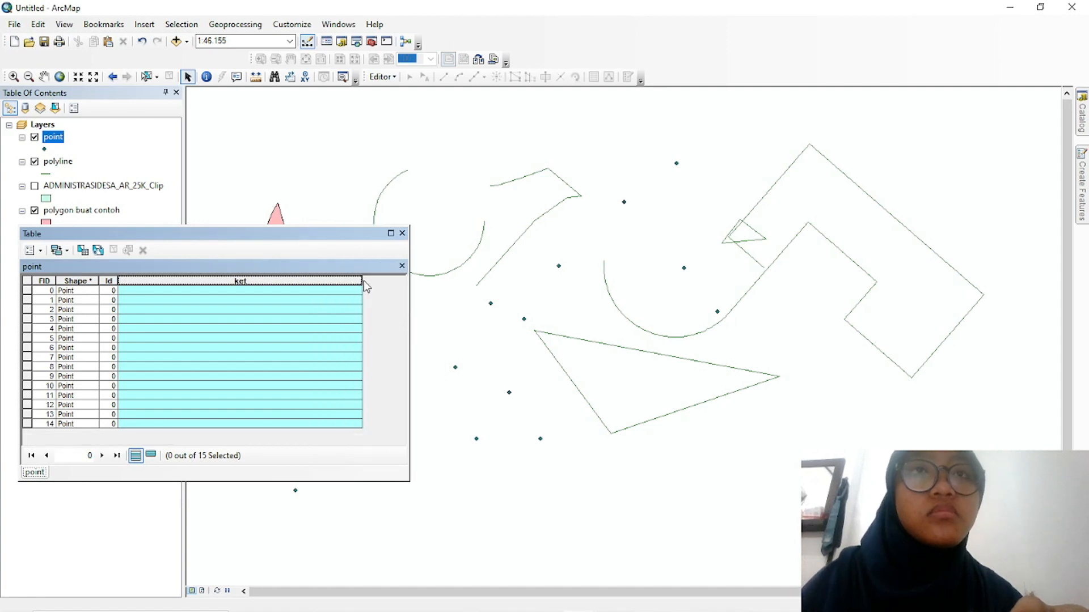
pyautogui.moveTo(363, 280); pyautogui.dragTo(277, 280)
pyautogui.click(191, 292)
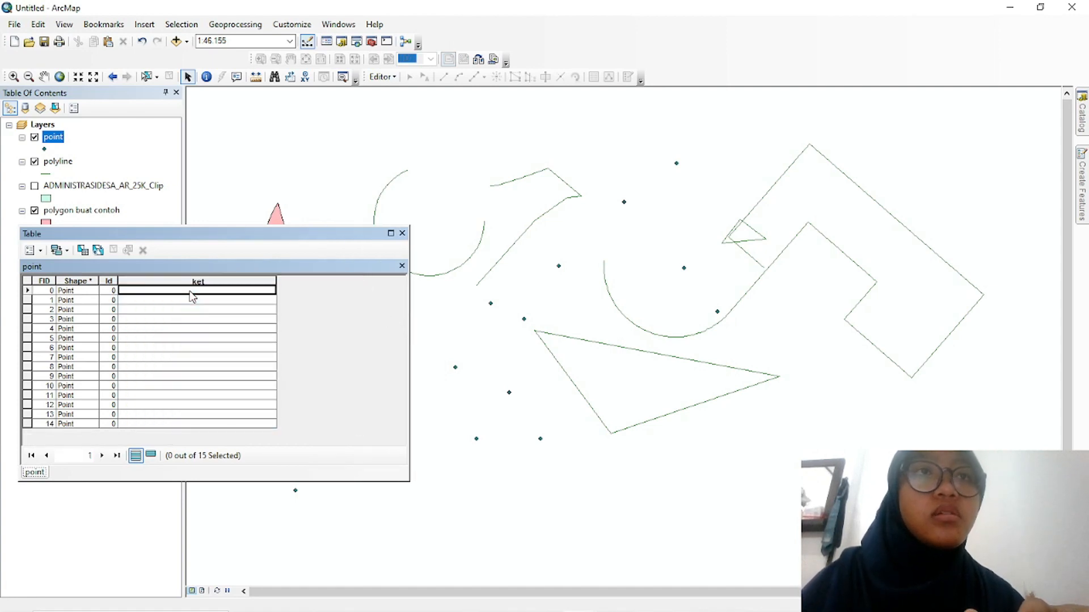
pyautogui.click(381, 76)
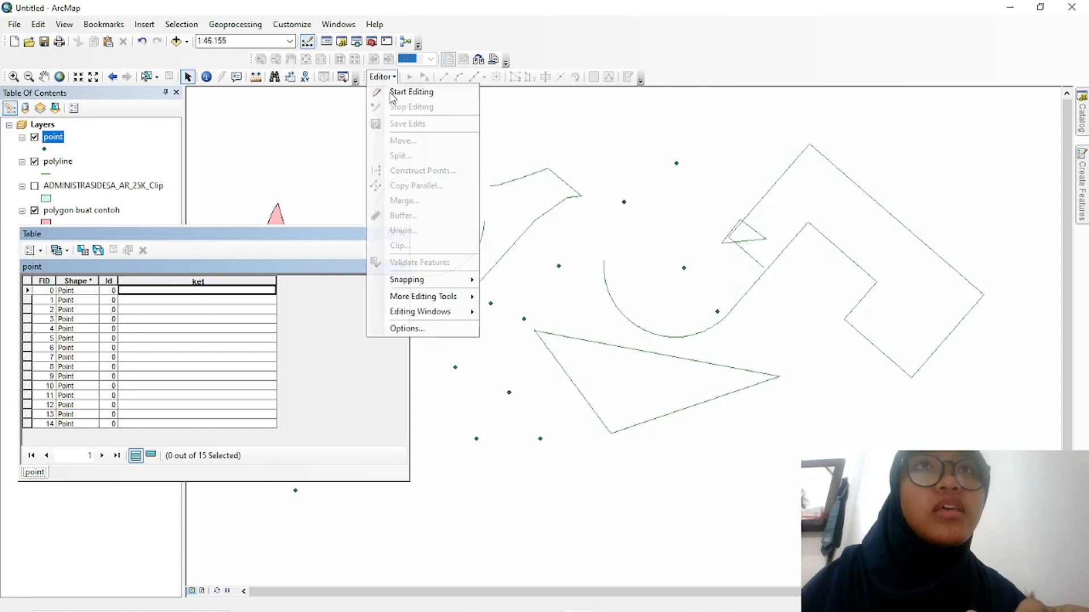
pyautogui.click(414, 86)
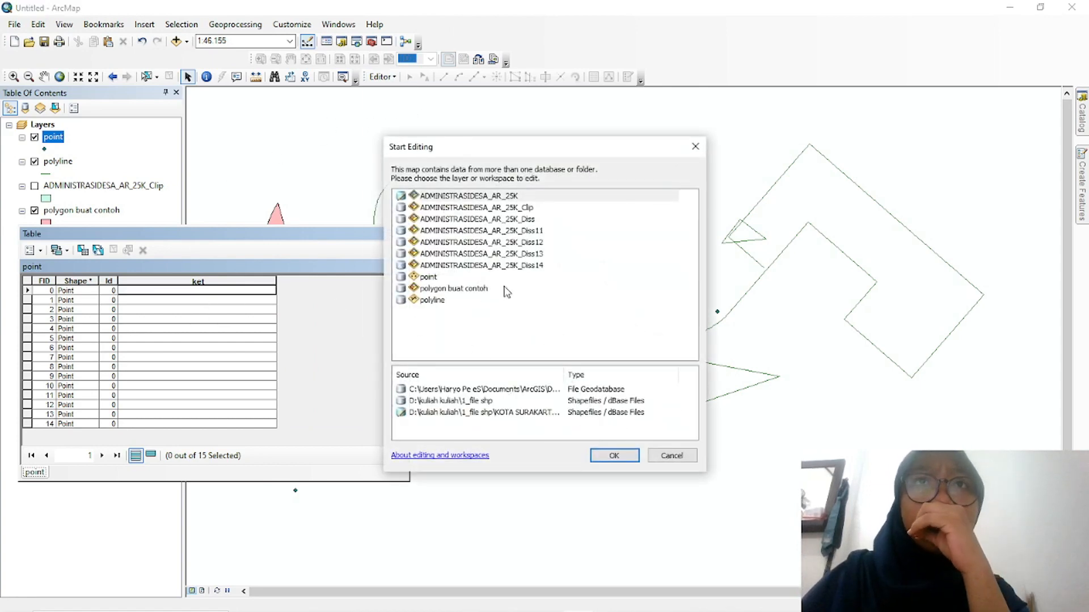
pyautogui.click(614, 455)
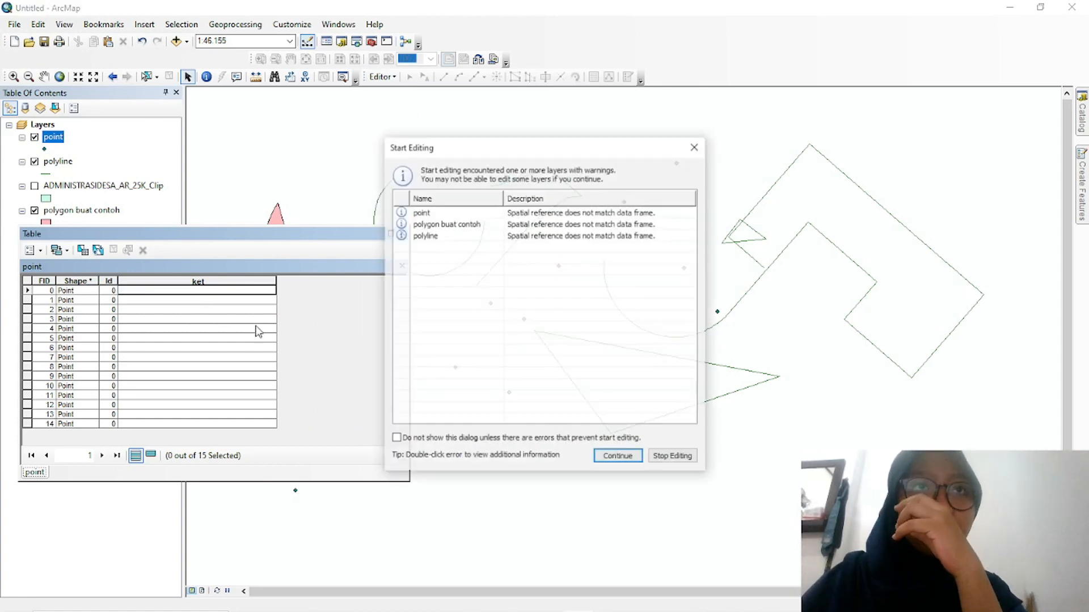
pyautogui.click(632, 457)
pyautogui.click(242, 292)
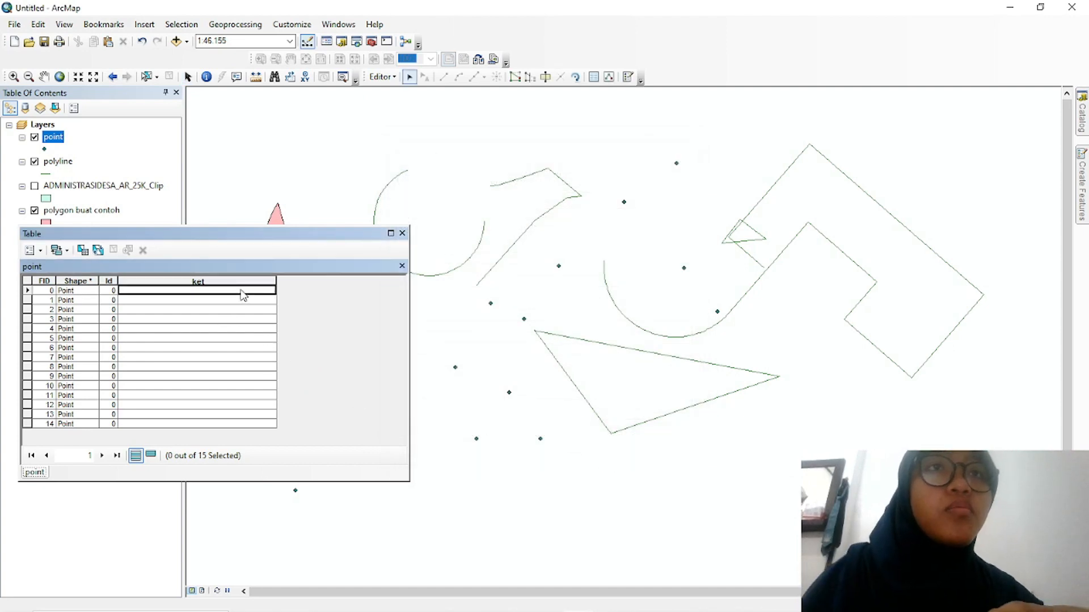
pyautogui.click(382, 76)
pyautogui.click(422, 107)
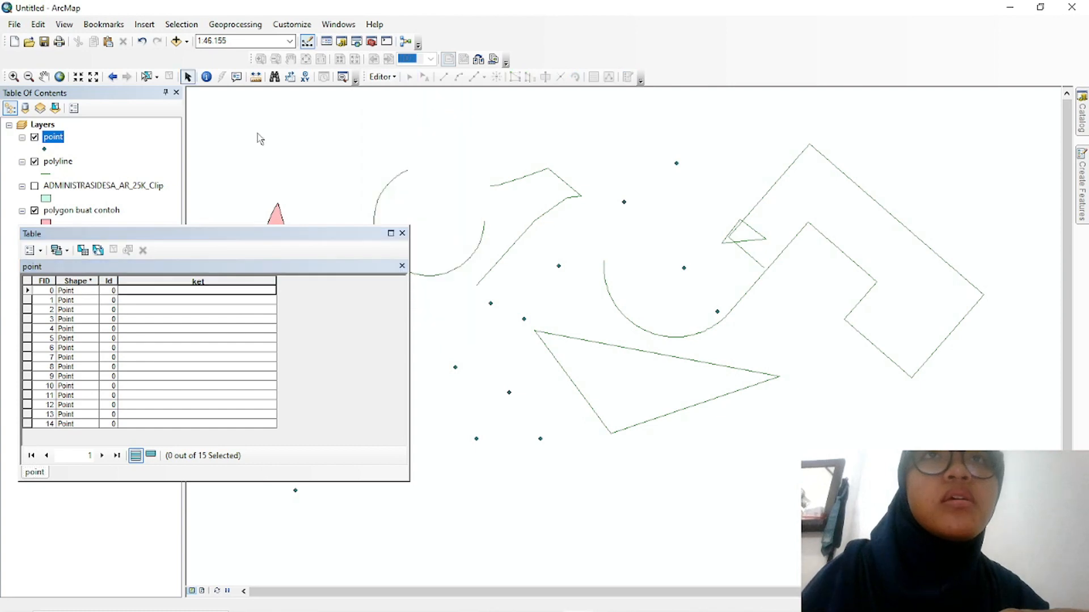
# Start an edit session on the point layer and continue past the spatial reference warnings
pyautogui.rightClick(48, 137)
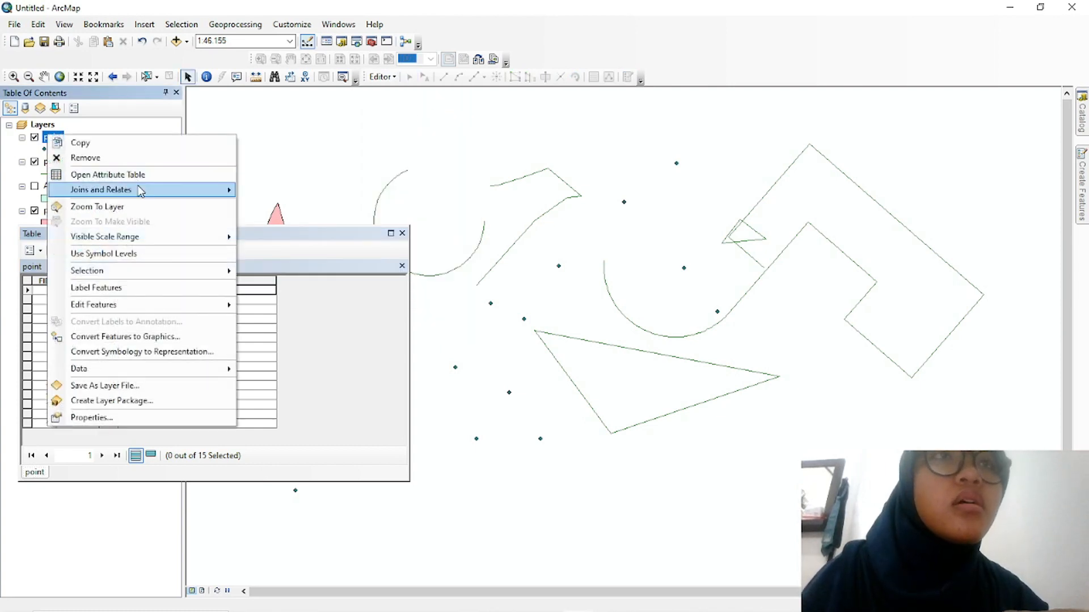
pyautogui.moveTo(173, 306)
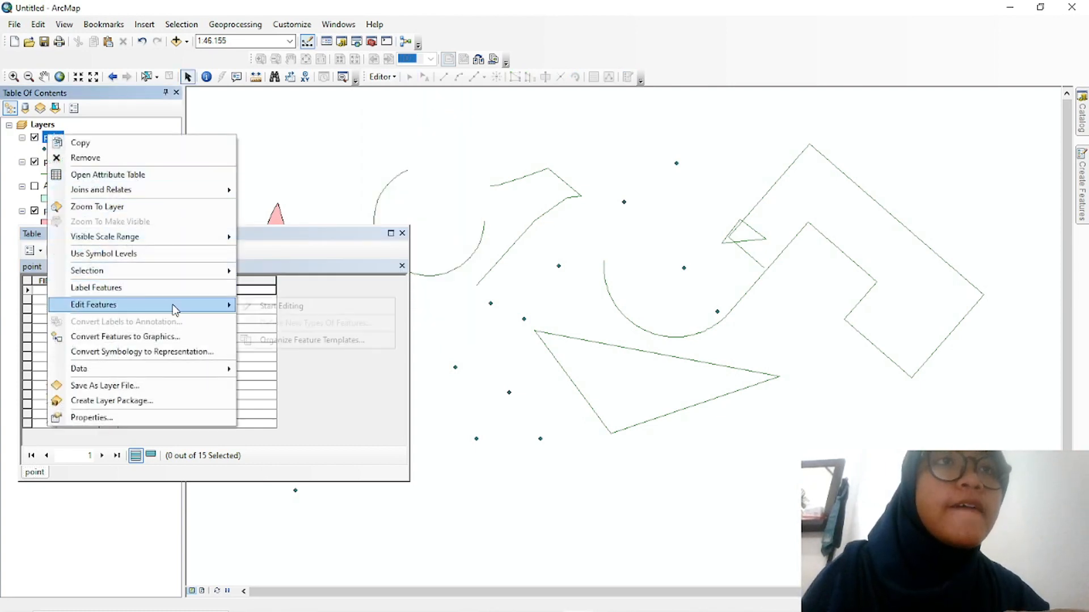
pyautogui.click(257, 305)
pyautogui.click(445, 212)
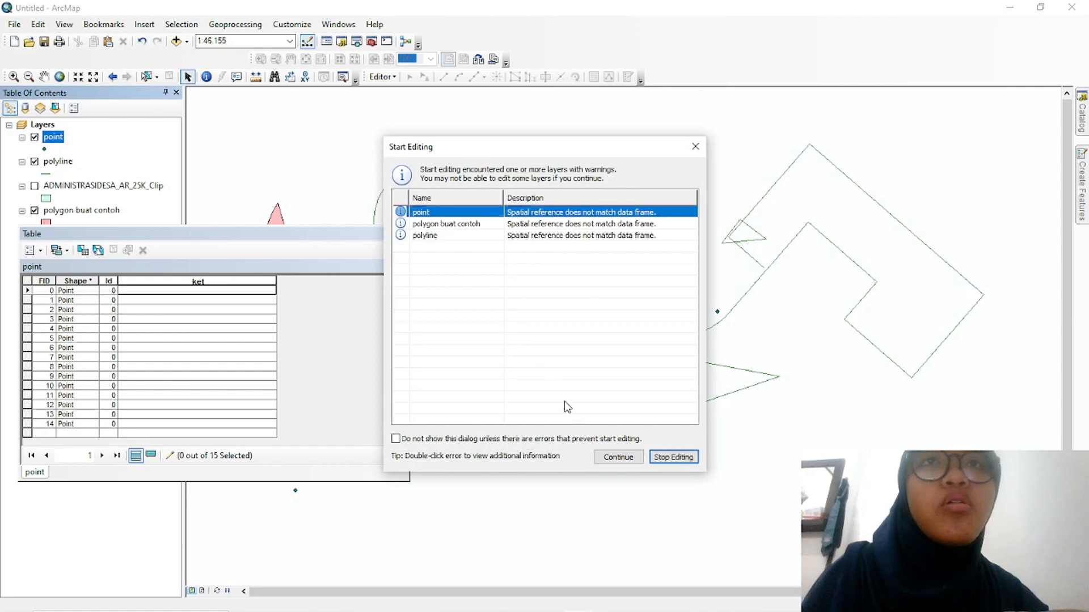
pyautogui.click(618, 457)
# Fill the ket field of the first three point records with titik 1, titik 2 and titik 3, and close the table
pyautogui.click(258, 289)
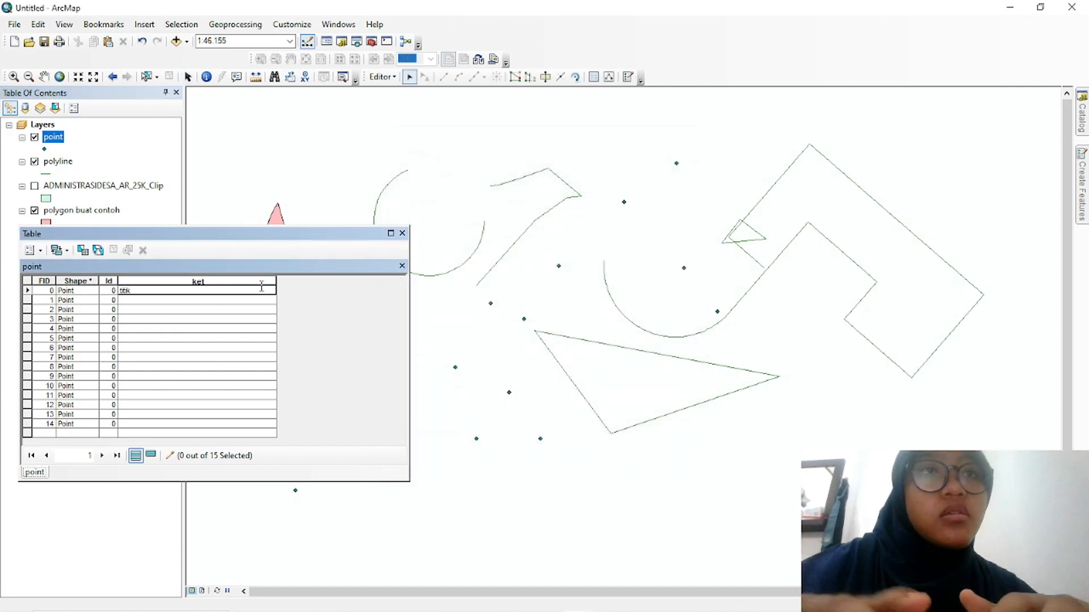
pyautogui.write('titik 1')
pyautogui.click(208, 300)
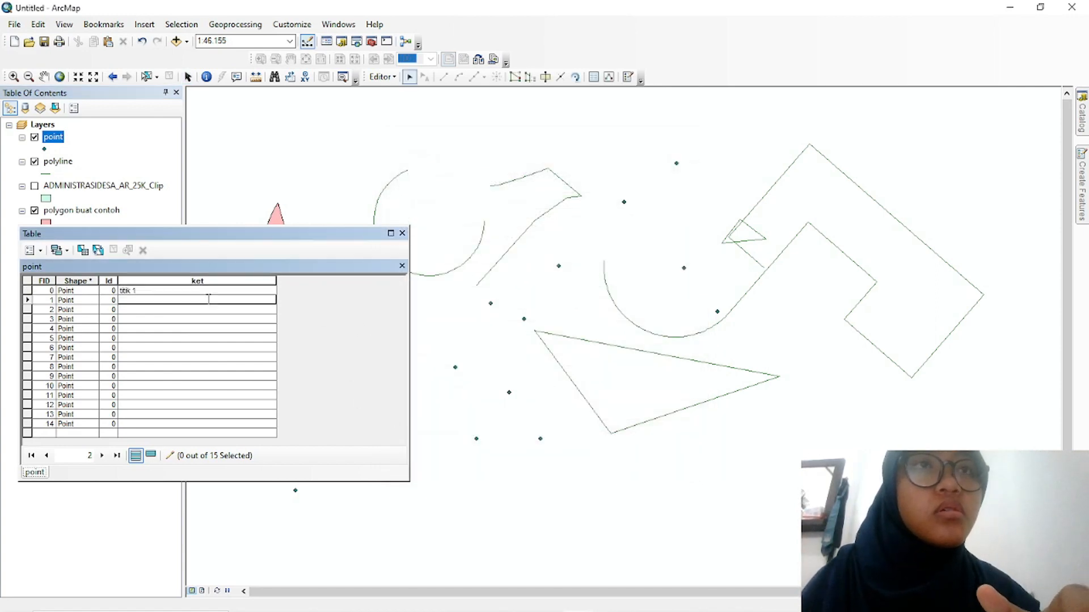
pyautogui.write('titik 2')
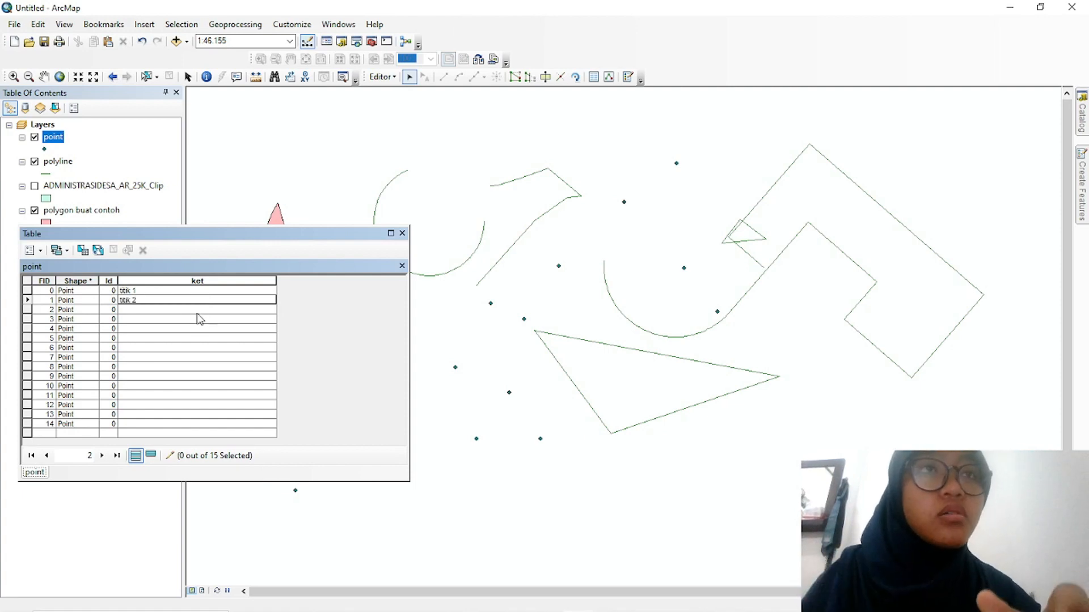
pyautogui.click(203, 310)
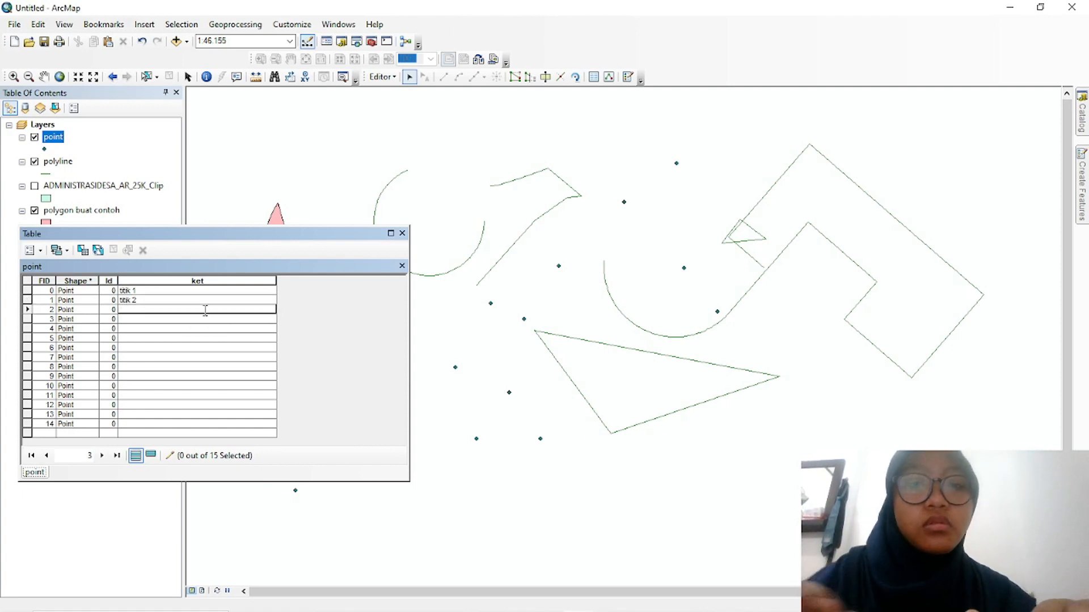
pyautogui.write('titik 3')
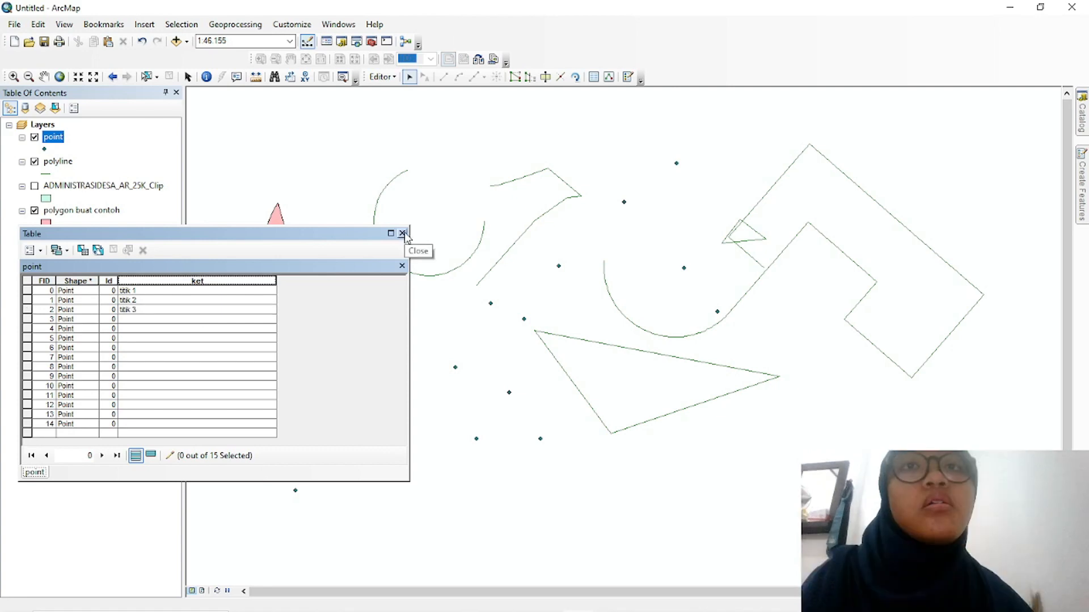
pyautogui.click(403, 234)
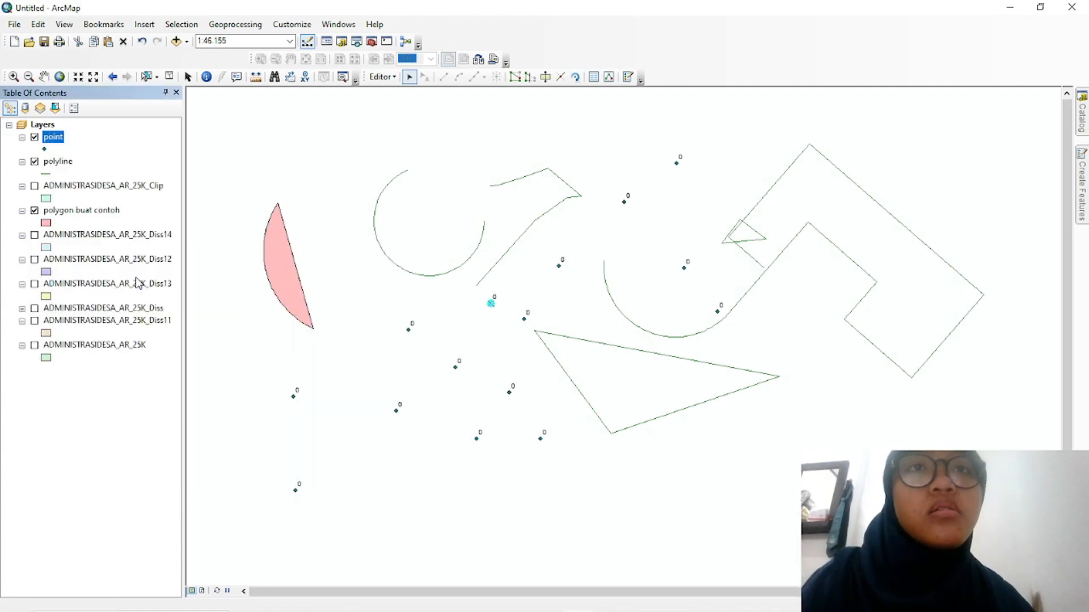
# Label the point layer's features by the ket field and clear the selected point on the map
pyautogui.rightClick(59, 137)
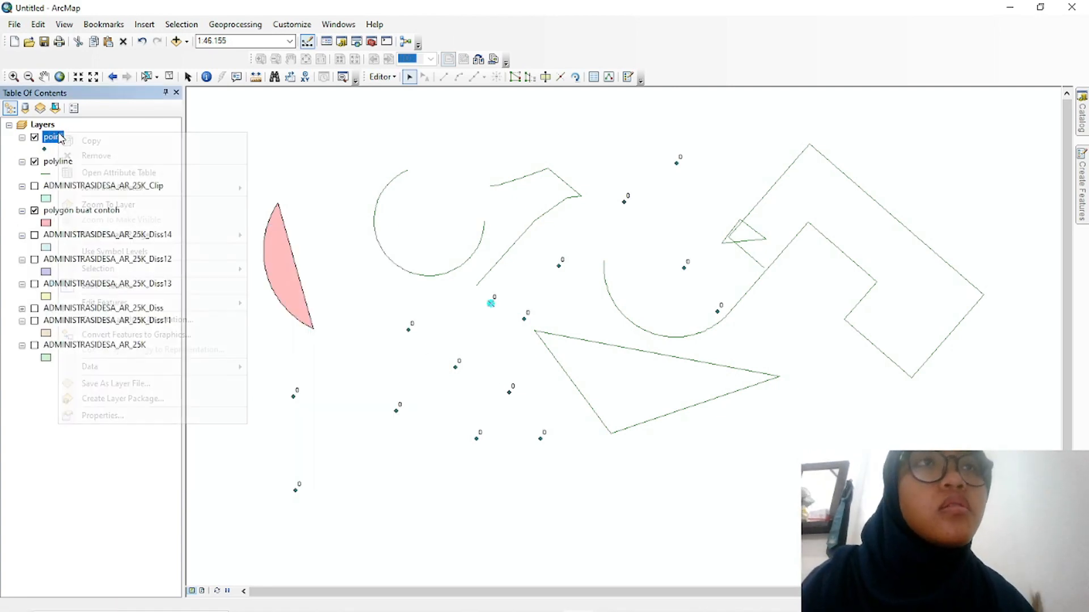
pyautogui.click(117, 415)
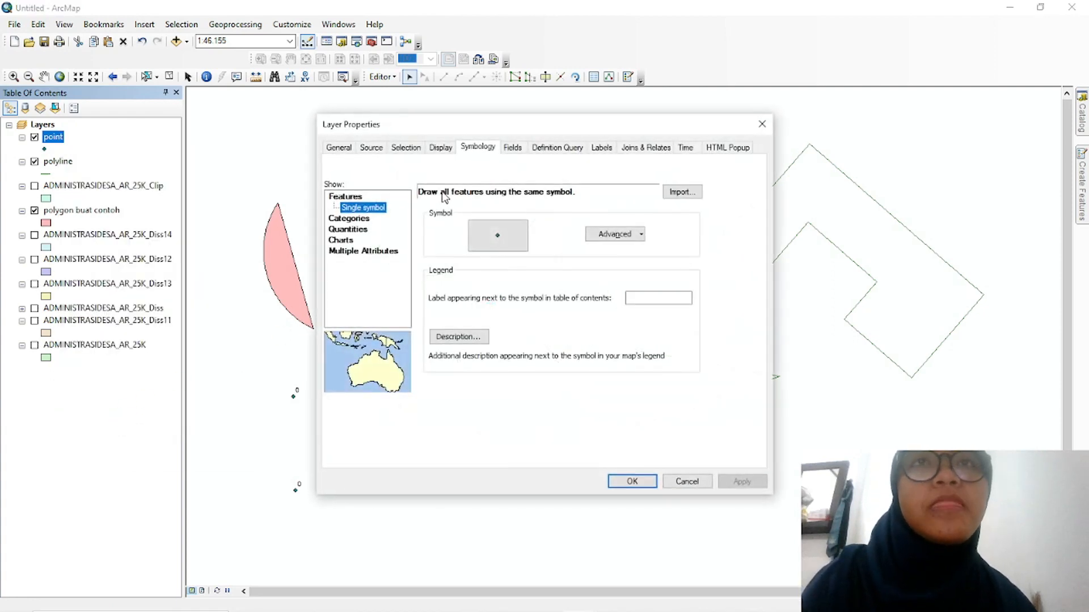
pyautogui.click(600, 148)
pyautogui.click(523, 257)
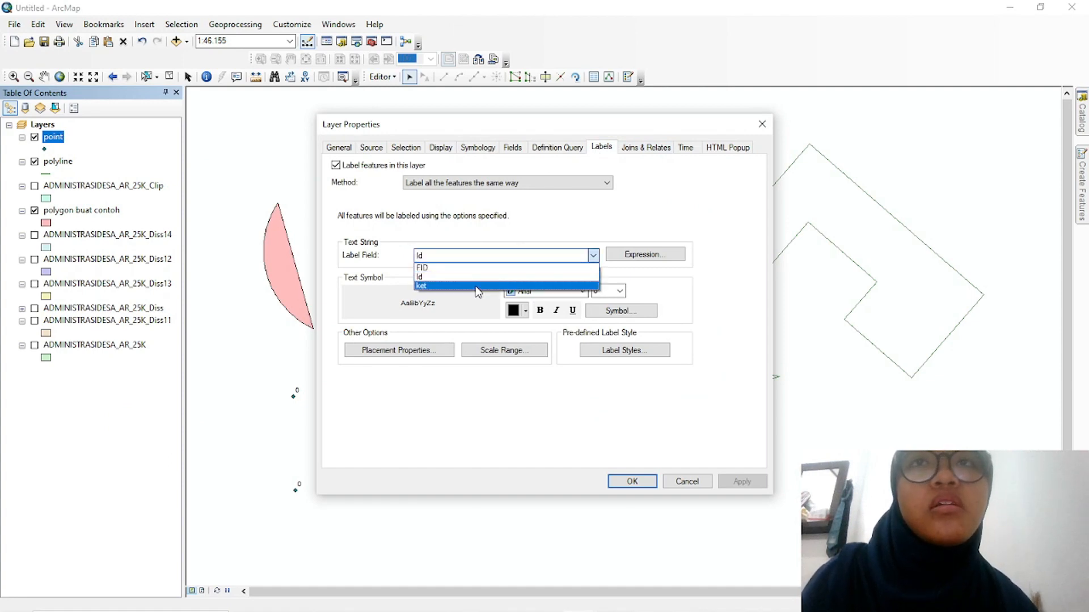
pyautogui.click(487, 277)
pyautogui.click(593, 256)
pyautogui.click(592, 259)
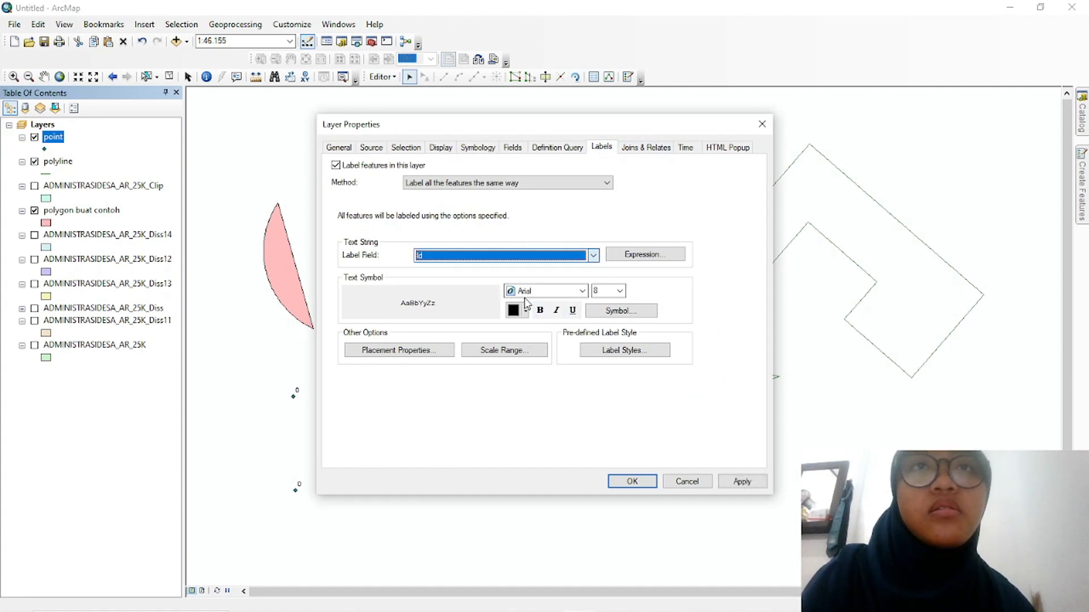
pyautogui.click(585, 258)
pyautogui.click(494, 286)
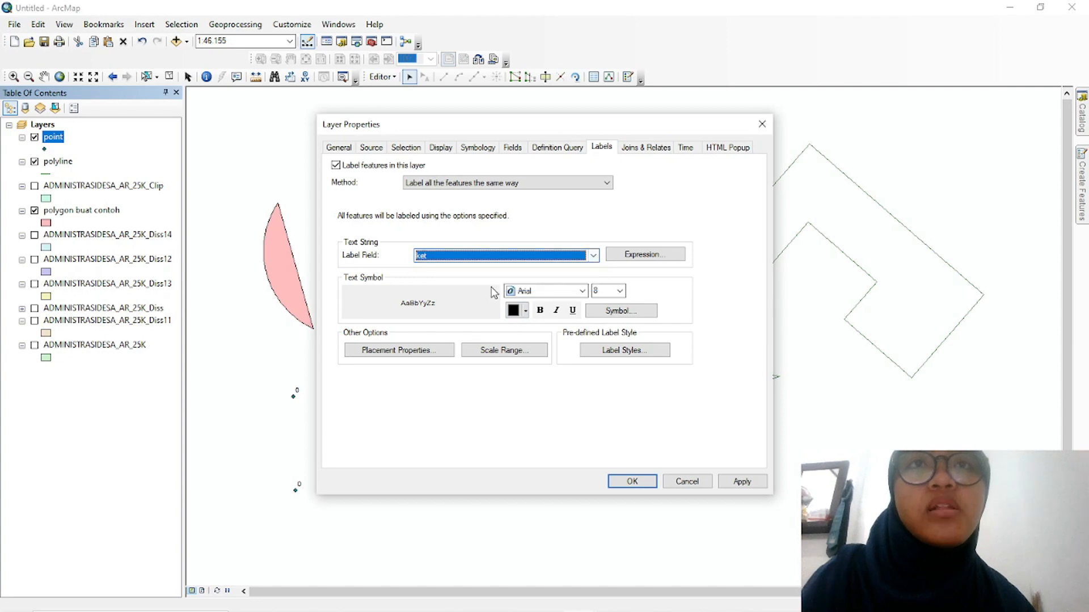
pyautogui.click(634, 478)
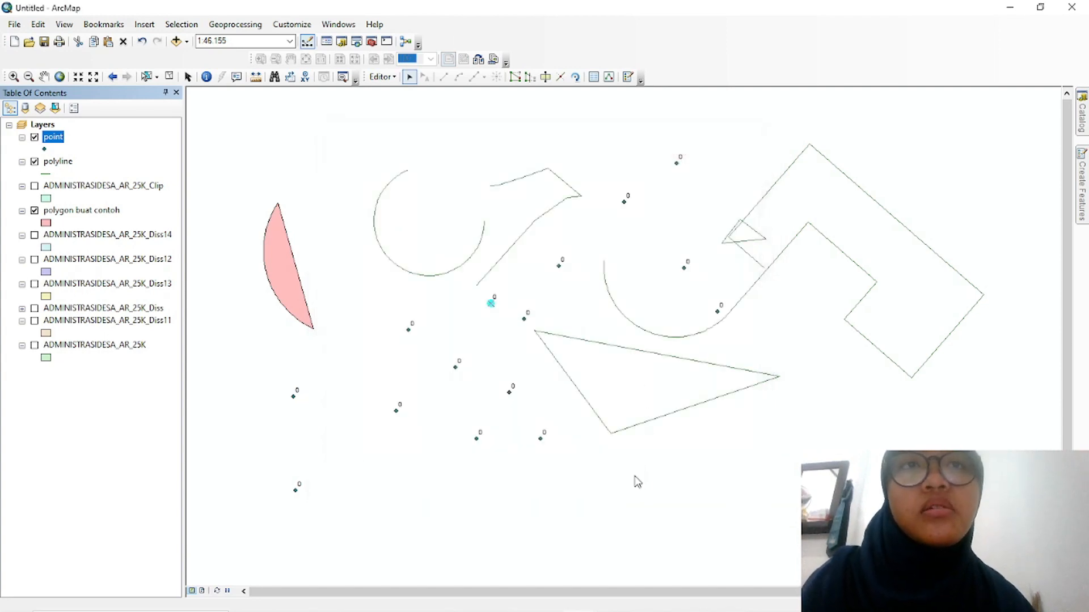
pyautogui.click(532, 395)
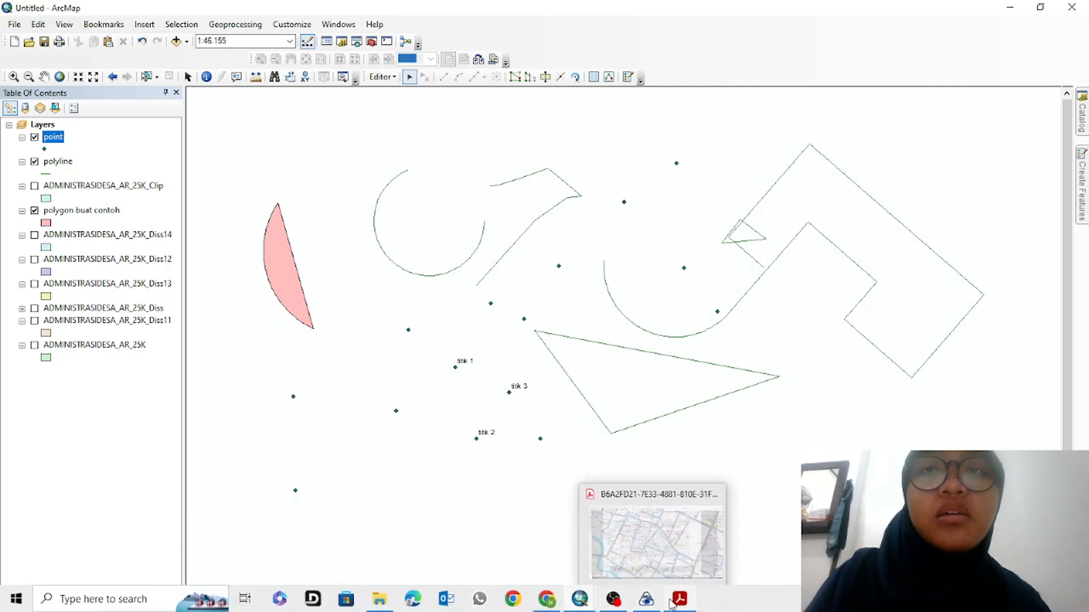
# Switch to the tekpem nyoba.mxd ArcMap document and turn on labels for the building shp layer
pyautogui.moveTo(580, 599)
pyautogui.click(656, 552)
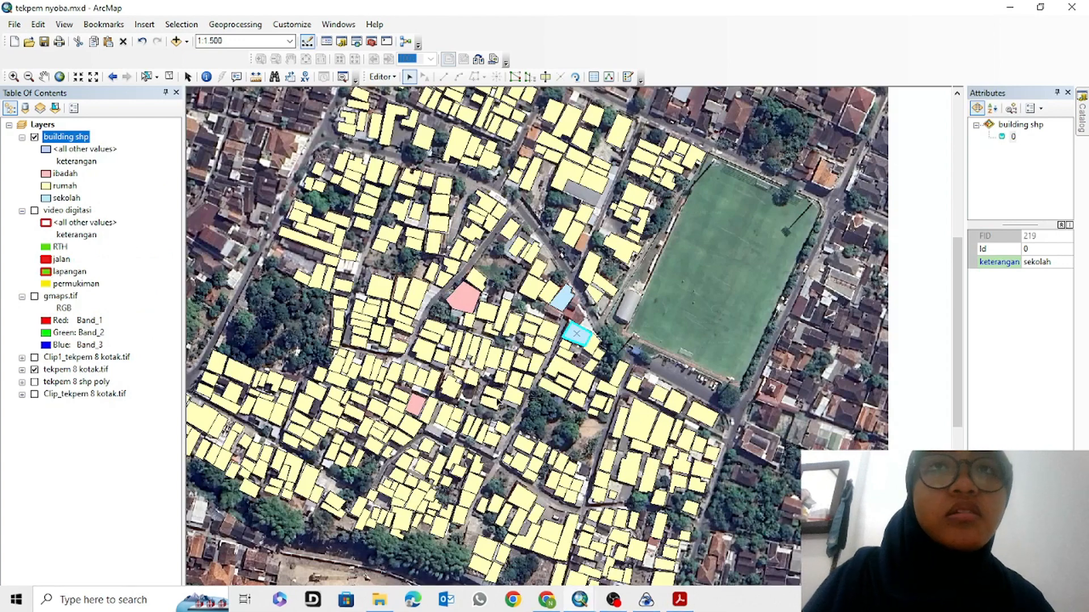
pyautogui.rightClick(58, 139)
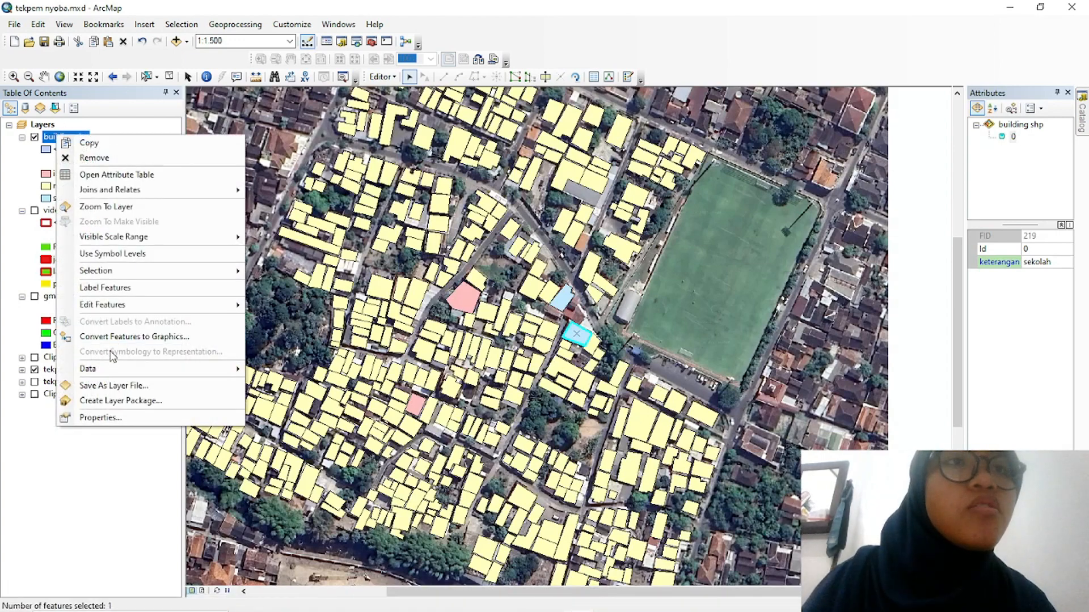
pyautogui.click(145, 290)
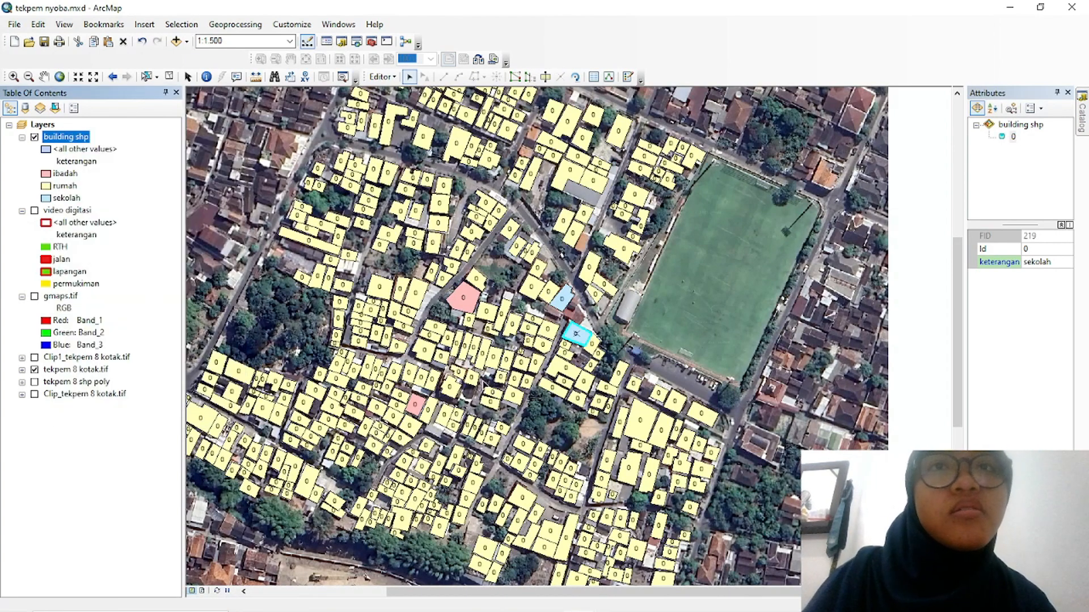
# Set the building shp layer's label field to keterangan
pyautogui.rightClick(67, 138)
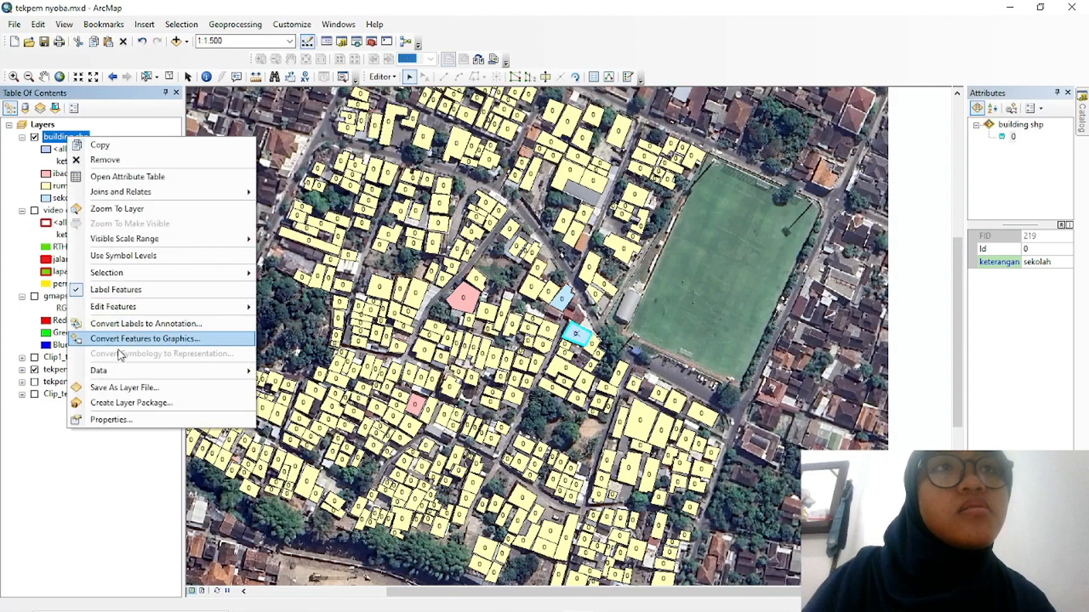
pyautogui.click(117, 419)
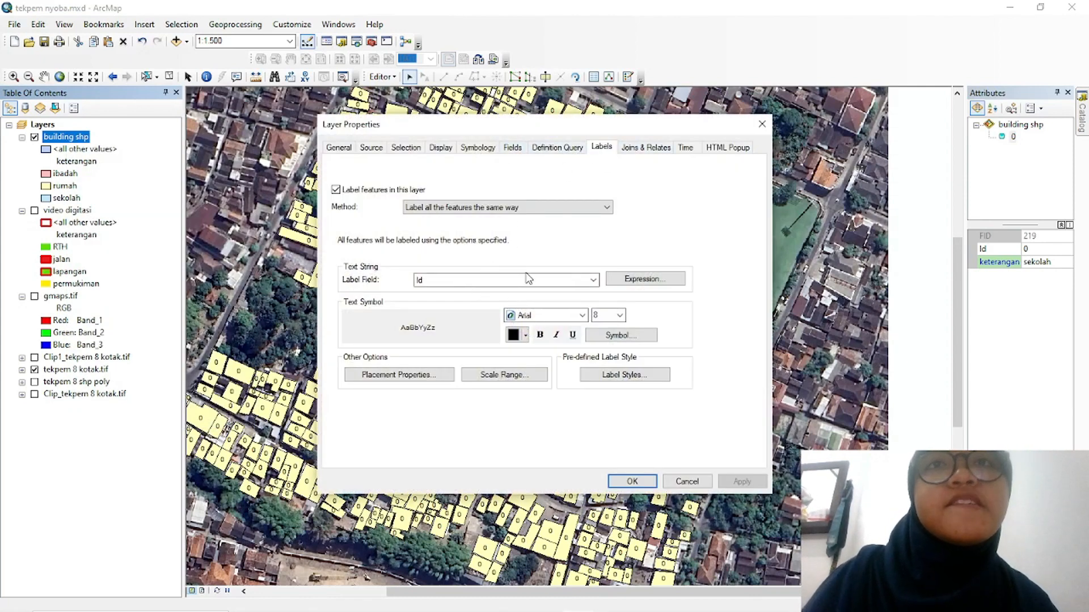
pyautogui.click(592, 281)
pyautogui.click(496, 319)
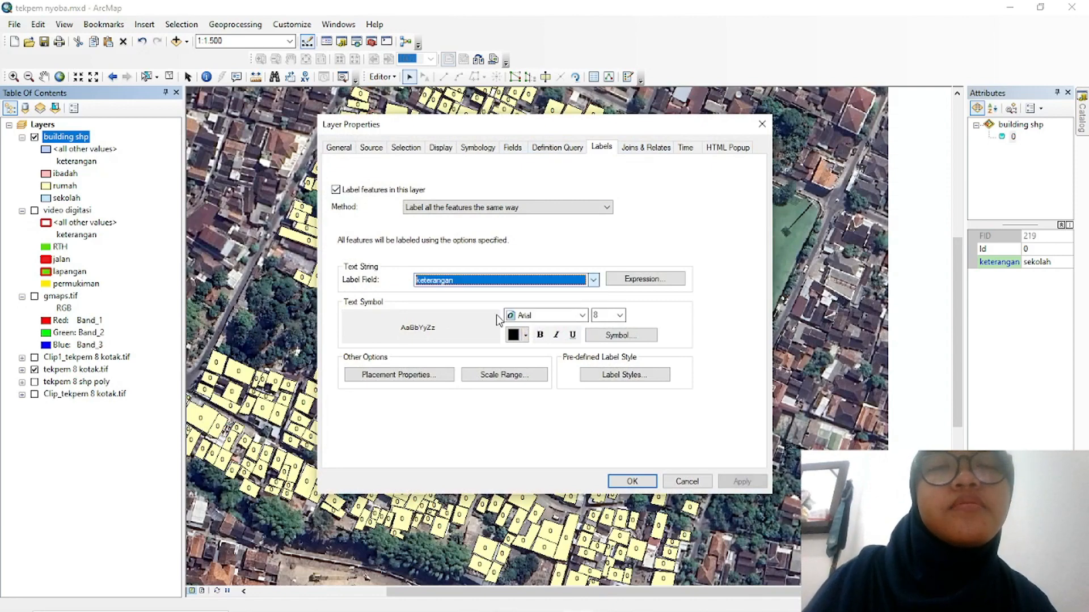
pyautogui.click(631, 482)
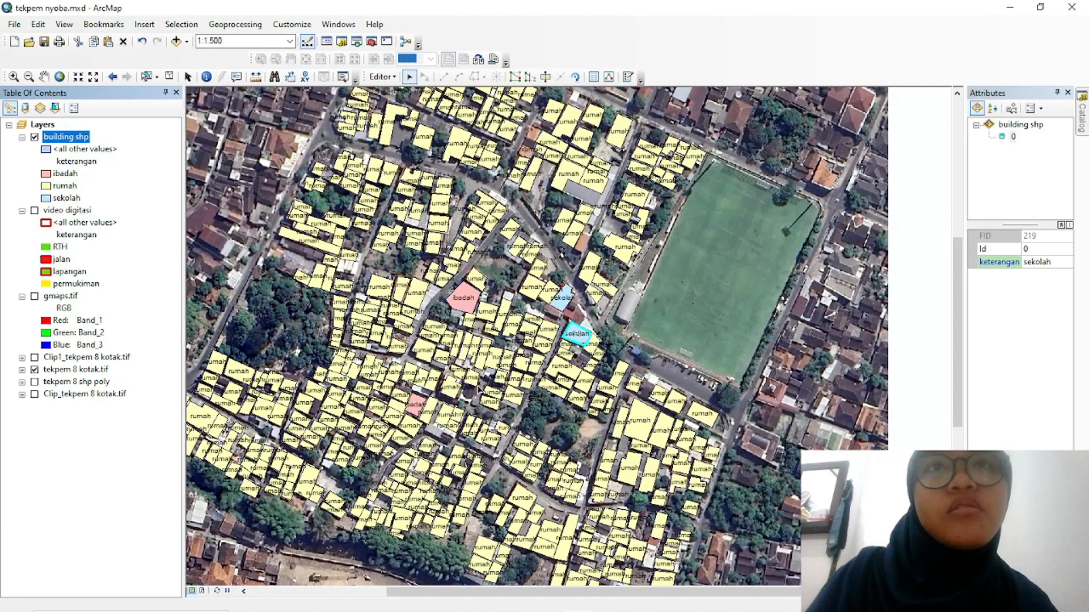
# Switch back to the Untitled ArcMap document and stop its edit session
pyautogui.moveTo(689, 609)
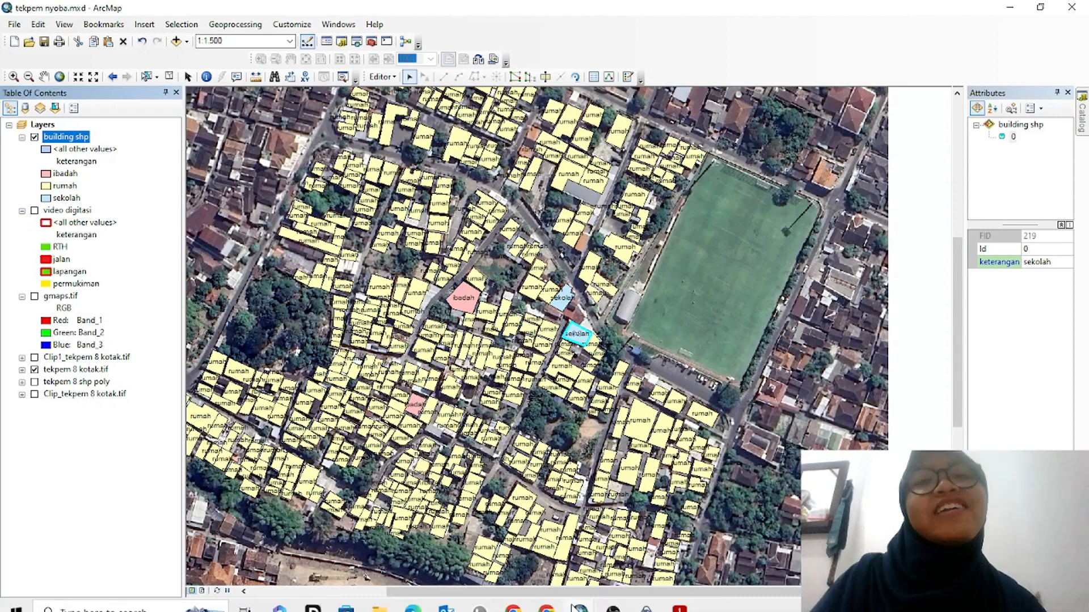
pyautogui.moveTo(580, 599)
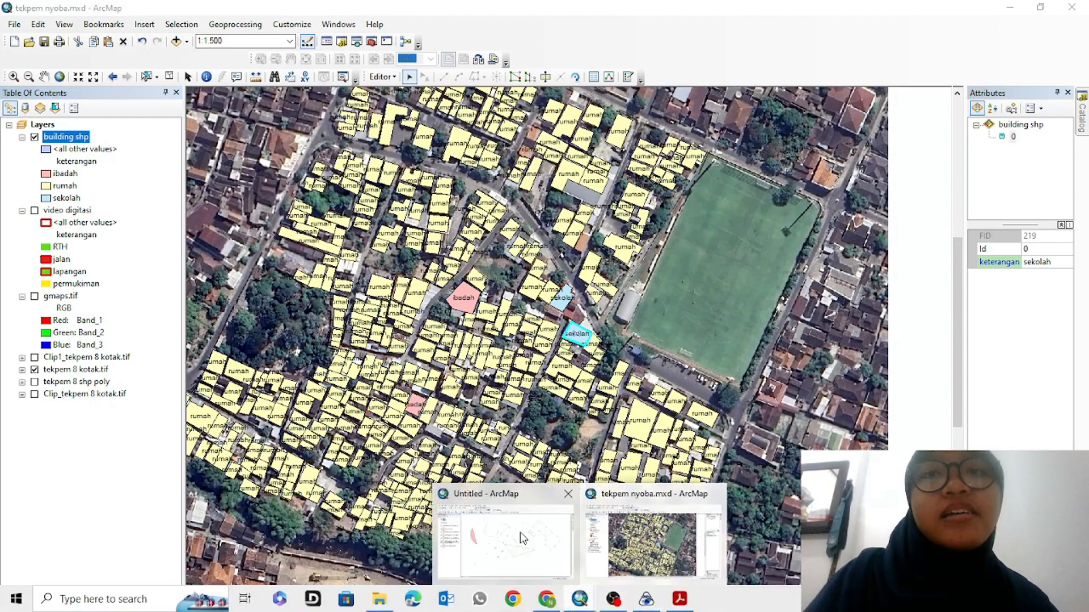
pyautogui.click(522, 538)
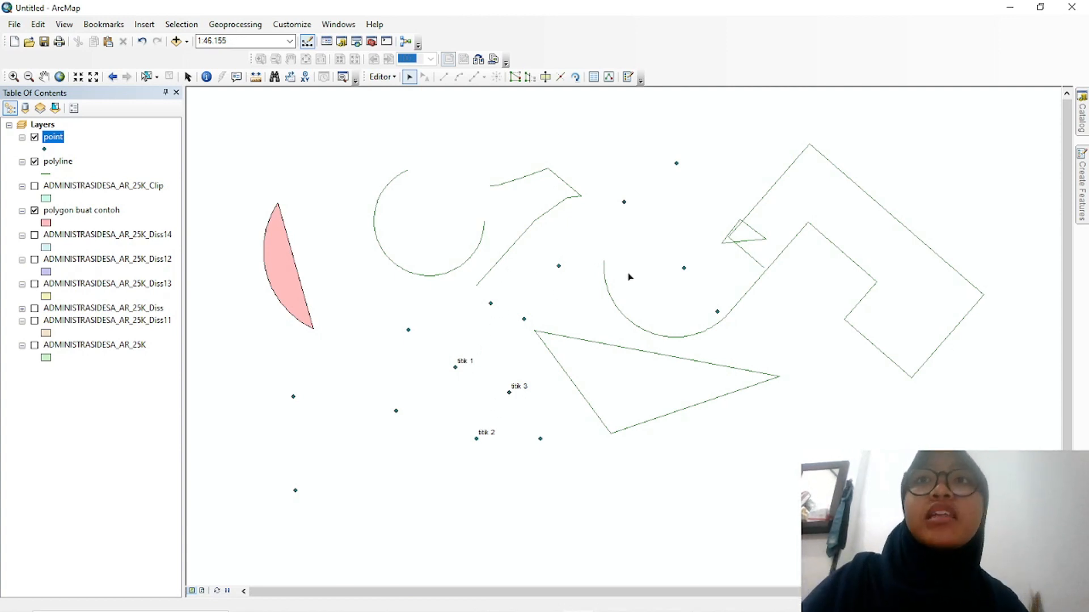
pyautogui.click(382, 77)
pyautogui.click(397, 109)
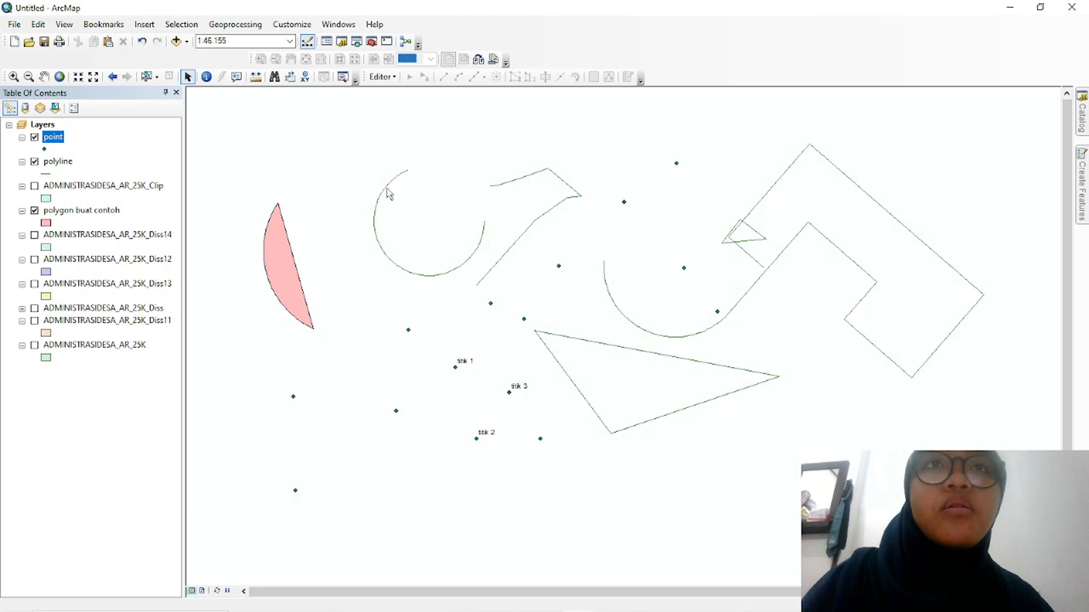
# Select the open circular arc beside the pink polygon and open the polyline layer's attribute table
pyautogui.click(55, 162)
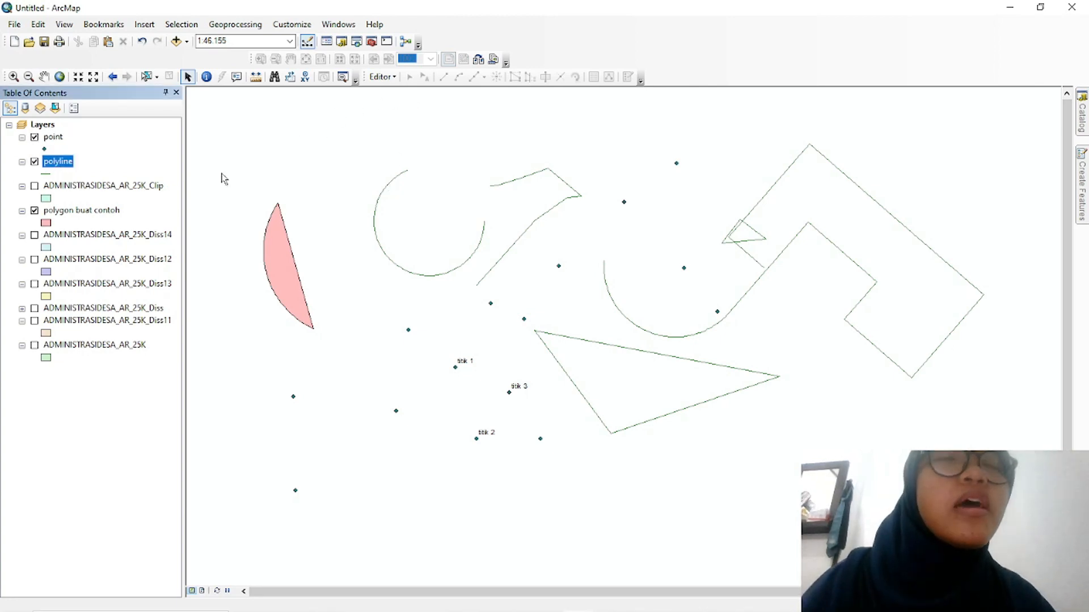
pyautogui.click(146, 77)
pyautogui.click(379, 204)
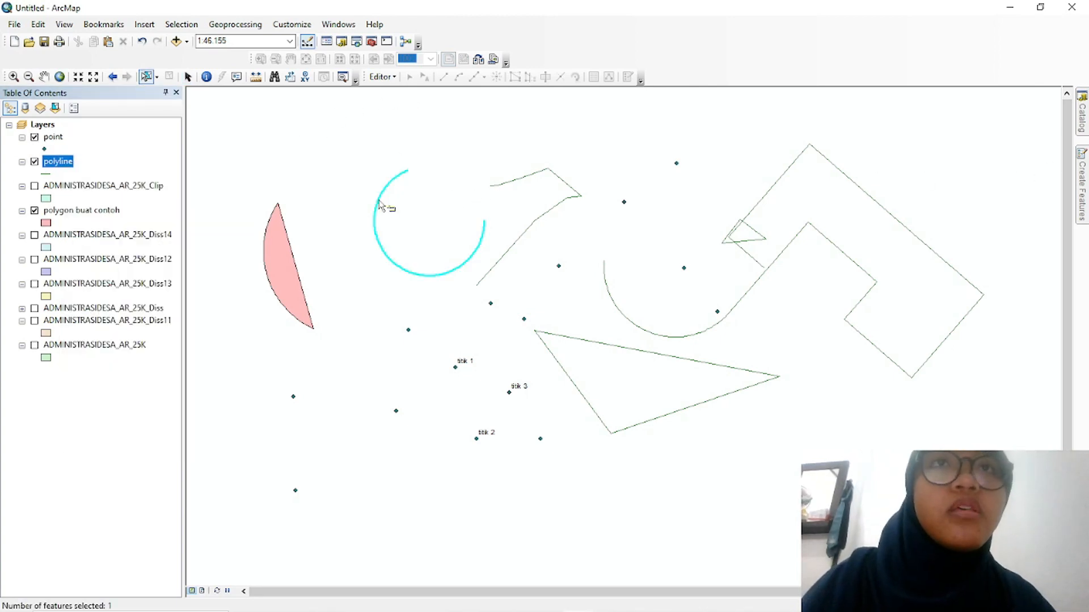
pyautogui.rightClick(54, 164)
pyautogui.click(105, 206)
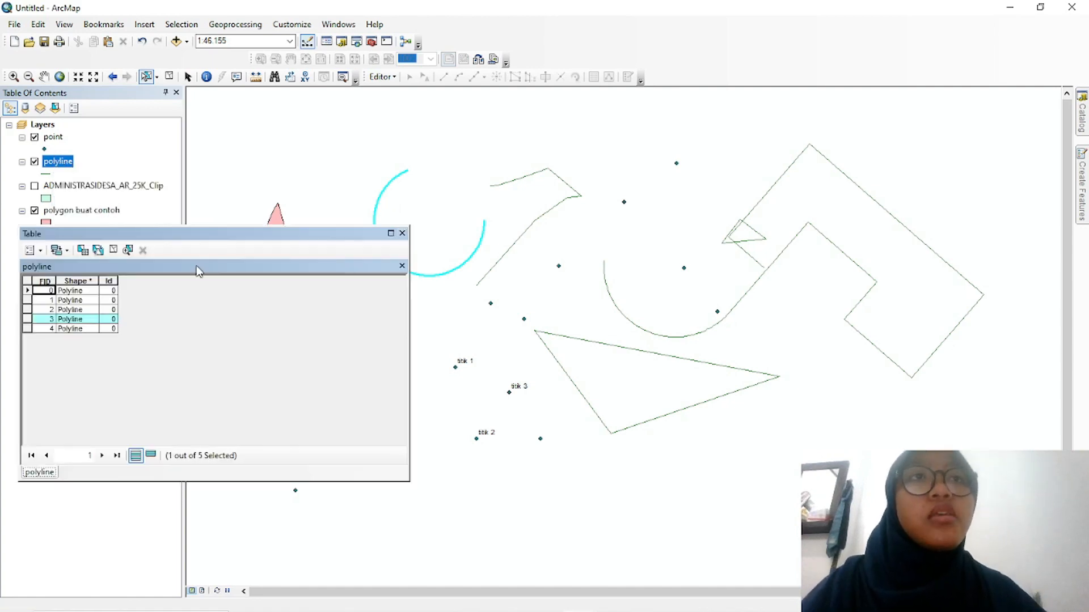
pyautogui.hotkey('alt', 'r')
pyautogui.click(148, 237)
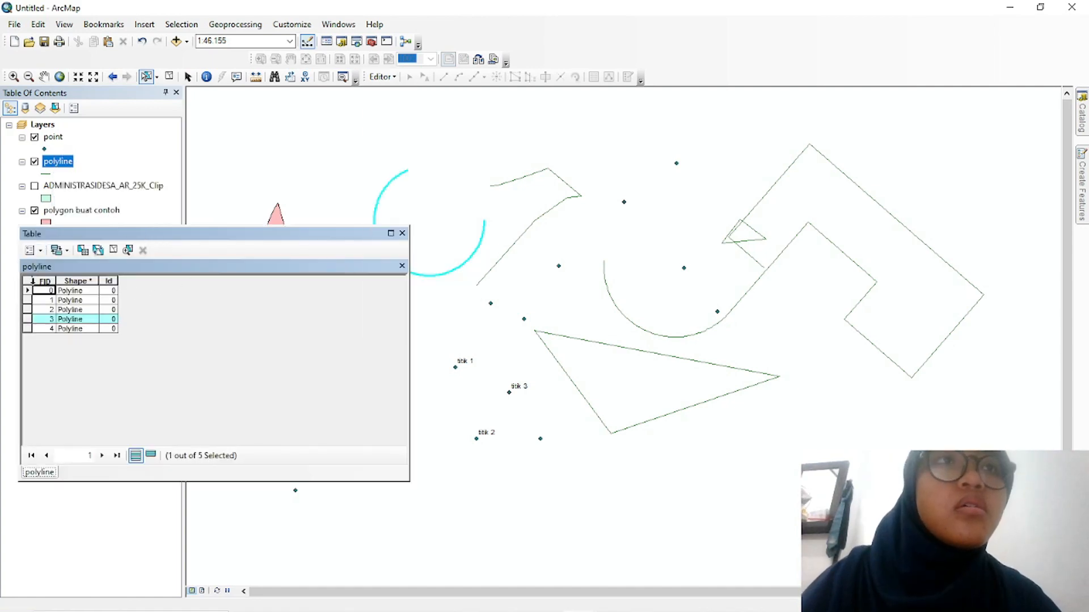
# Add a Double field named panjang to the polyline attribute table
pyautogui.click(38, 251)
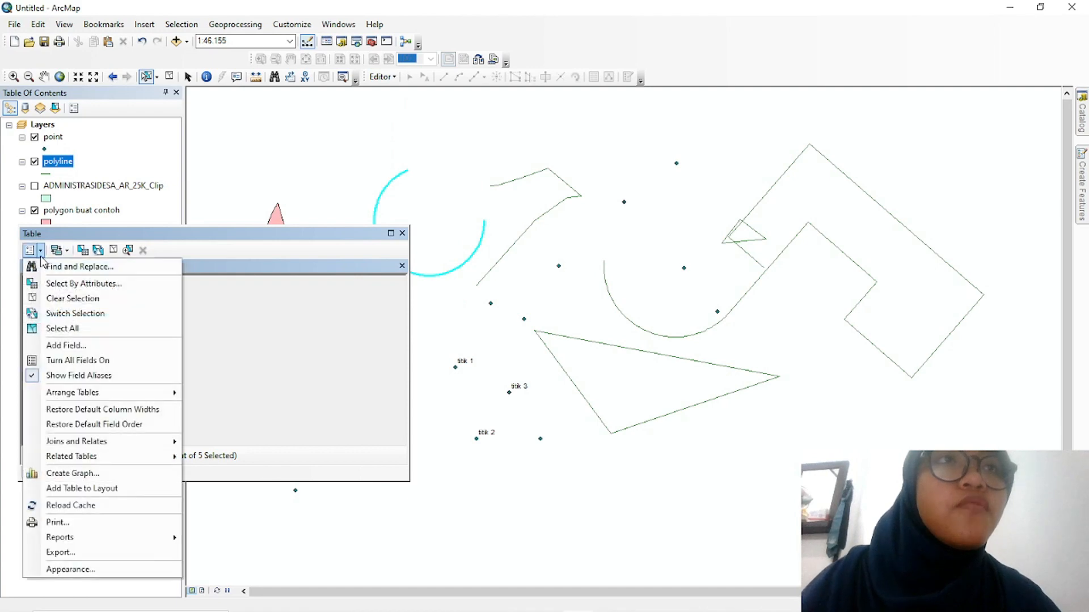
pyautogui.click(85, 346)
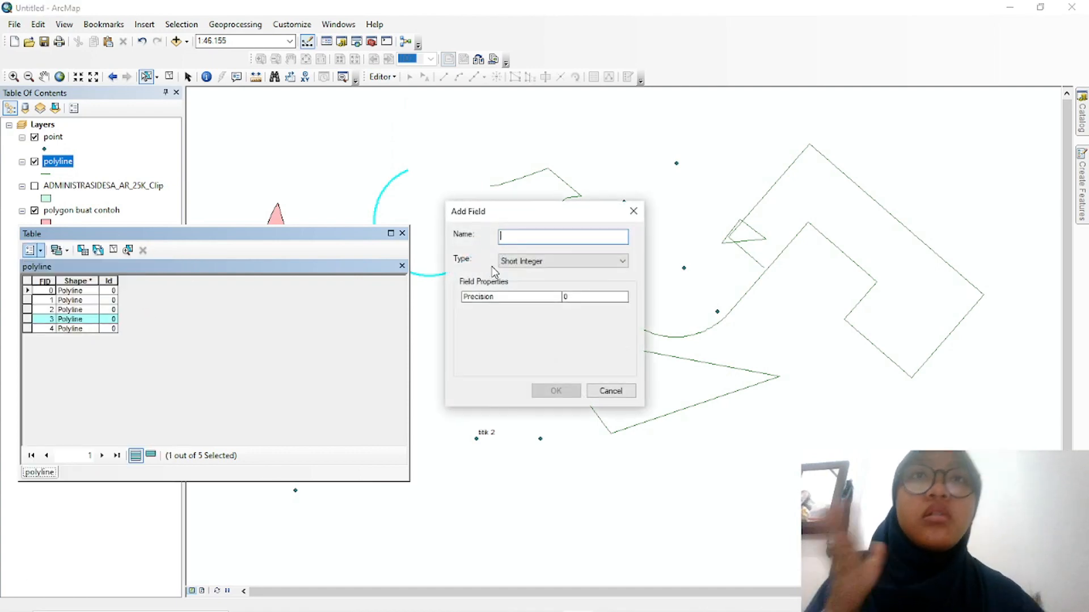
pyautogui.write('panjnag')
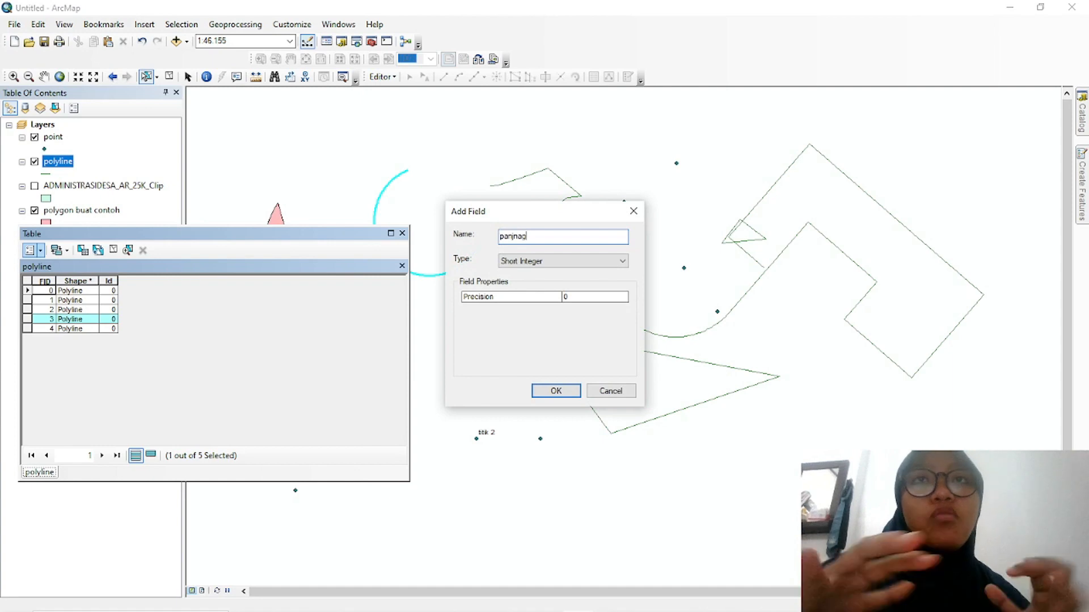
pyautogui.press('BackSpace')
pyautogui.press('BackSpace')
pyautogui.press('BackSpace')
pyautogui.write('ang')
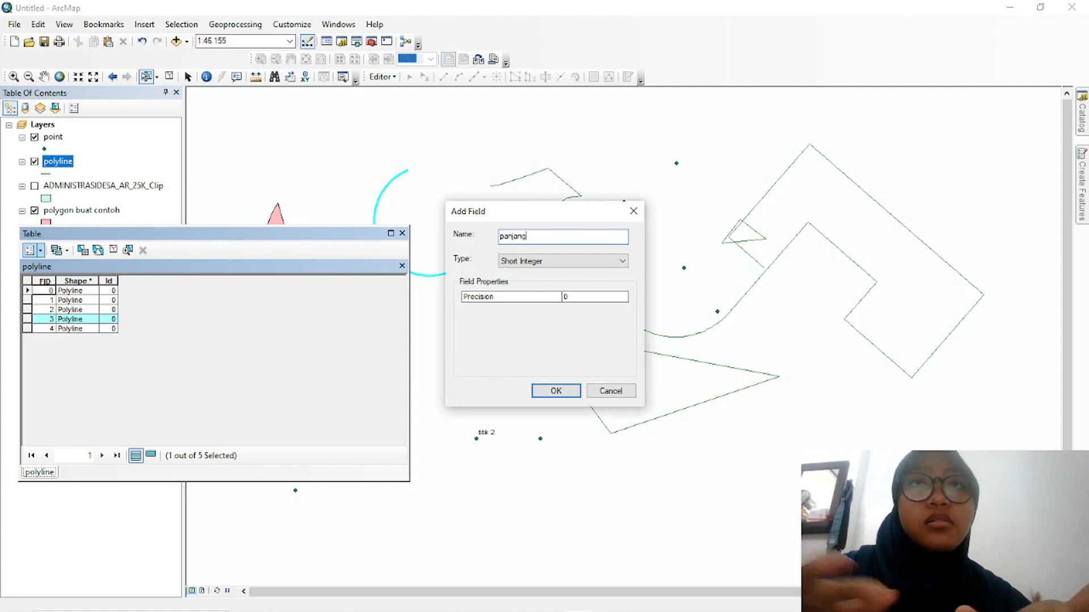
pyautogui.click(575, 266)
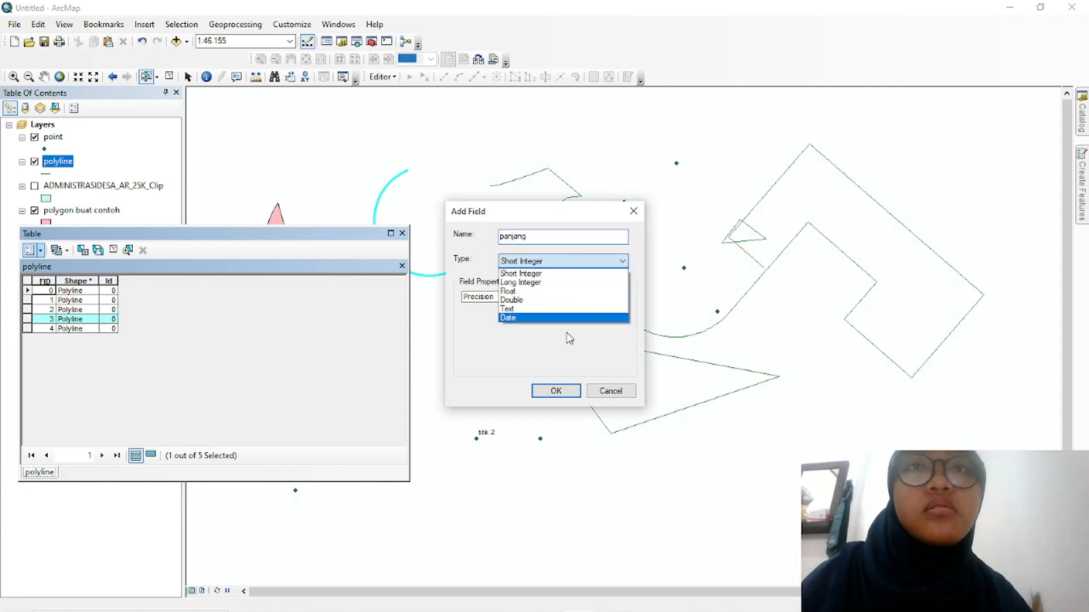
pyautogui.click(536, 301)
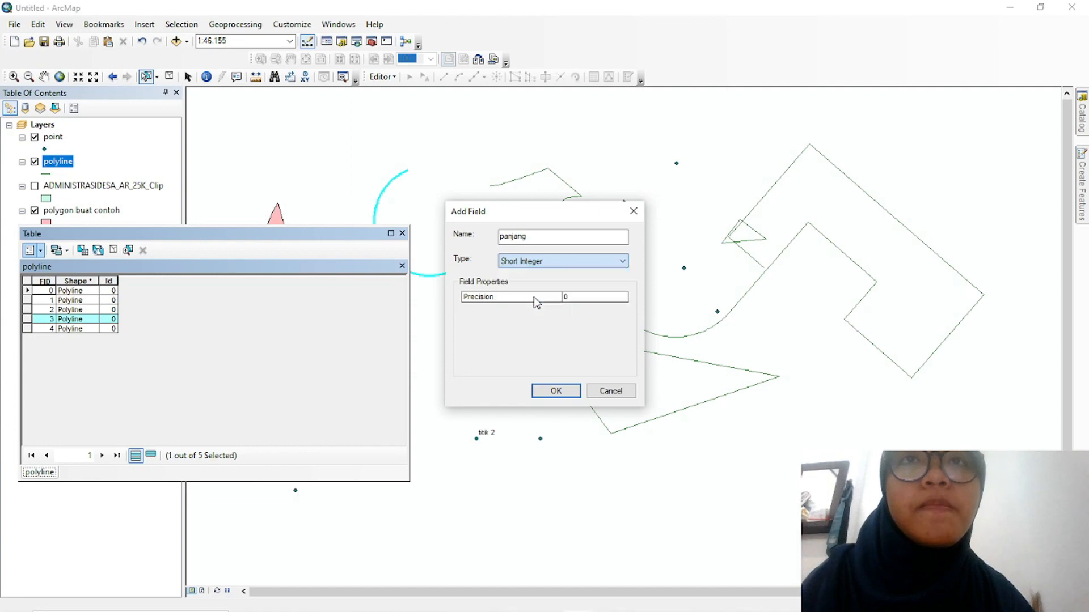
pyautogui.click(570, 391)
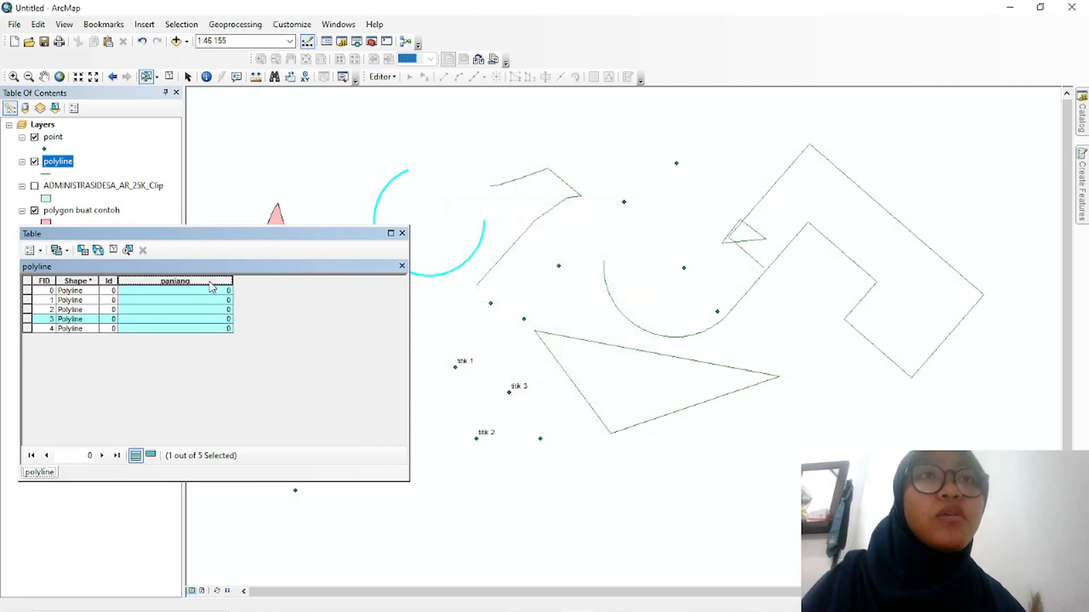
# Calculate the selected arc's length in meters into the panjang field, using the data source's coordinate system
pyautogui.rightClick(211, 288)
pyautogui.click(283, 381)
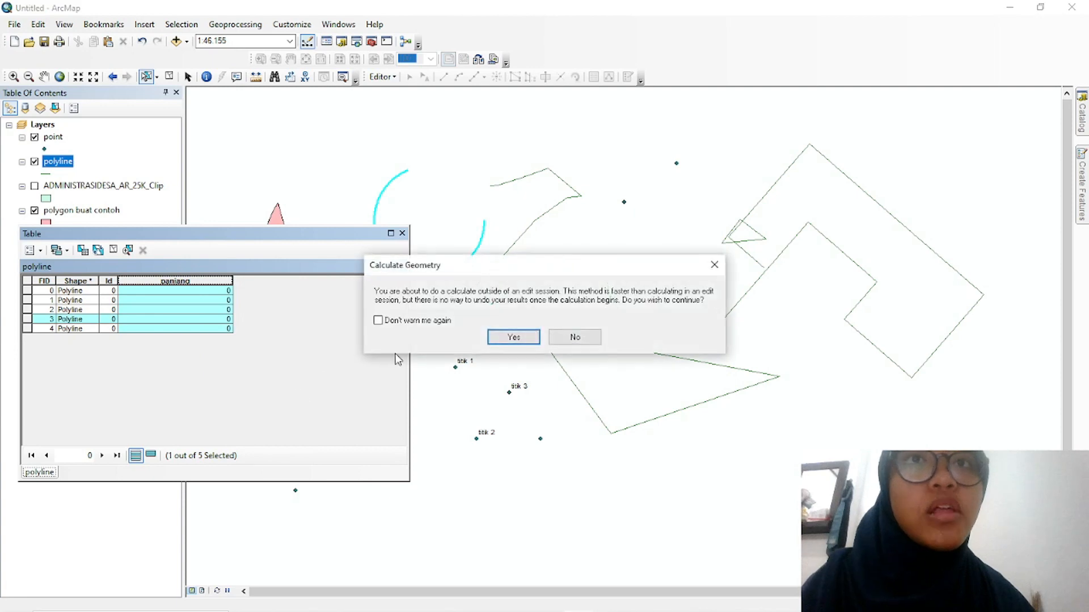
pyautogui.click(515, 337)
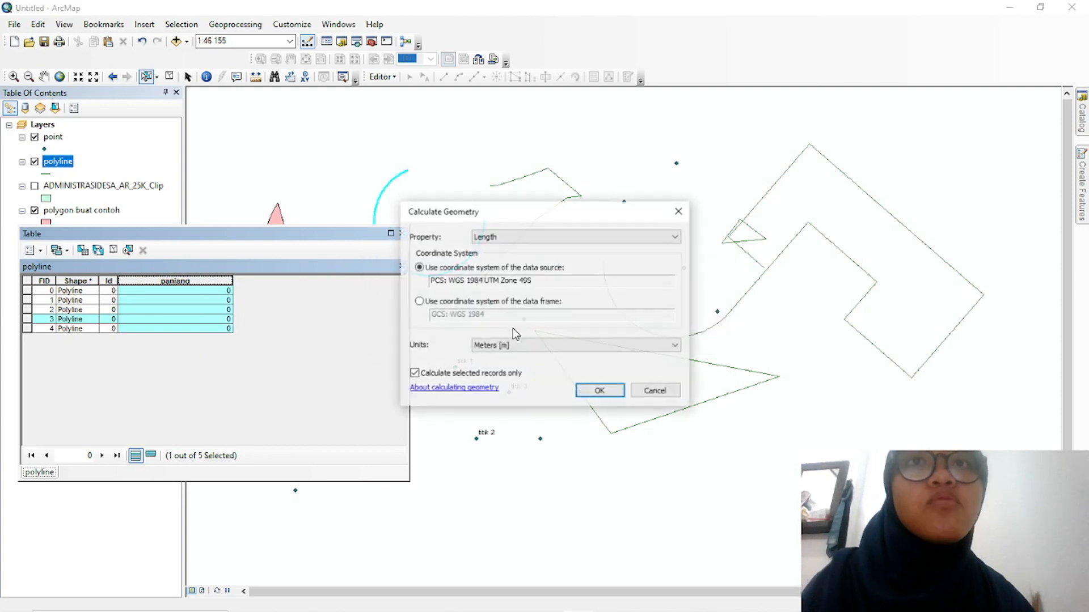
pyautogui.click(536, 238)
pyautogui.click(539, 249)
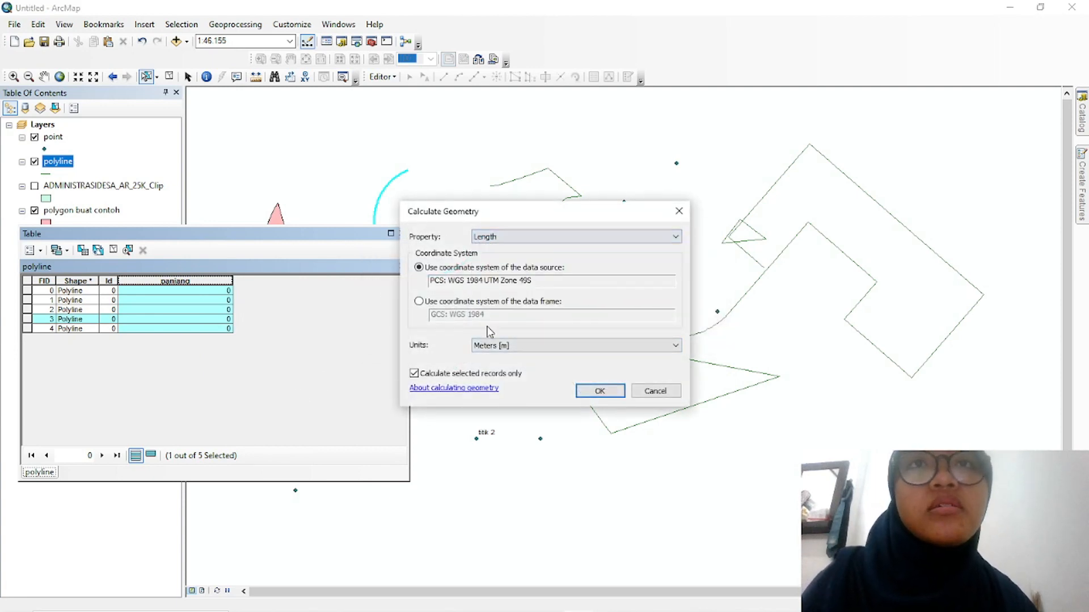
pyautogui.click(554, 346)
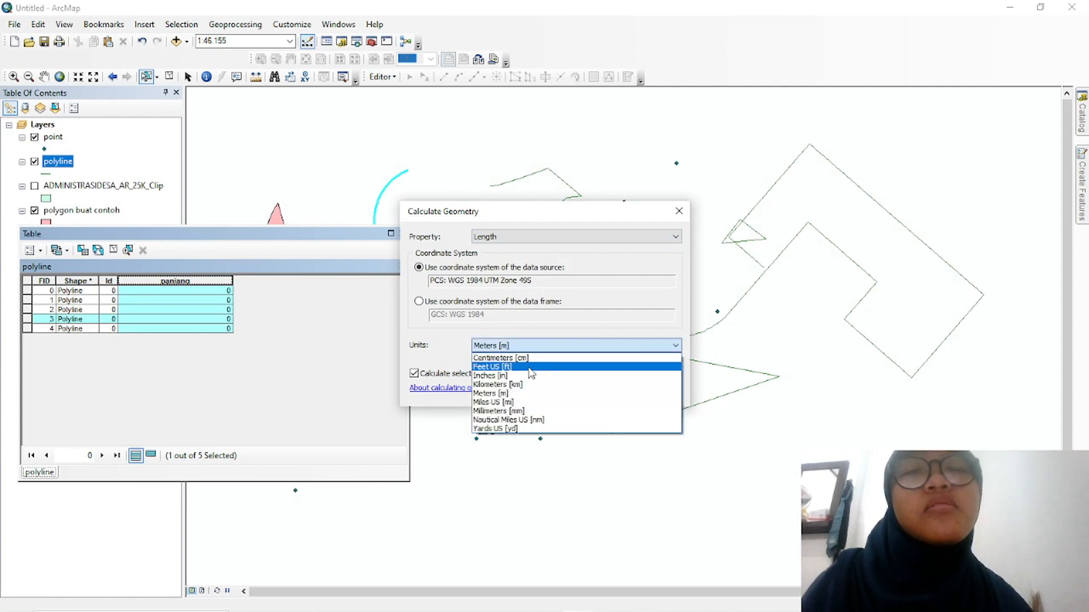
pyautogui.click(523, 392)
pyautogui.click(592, 391)
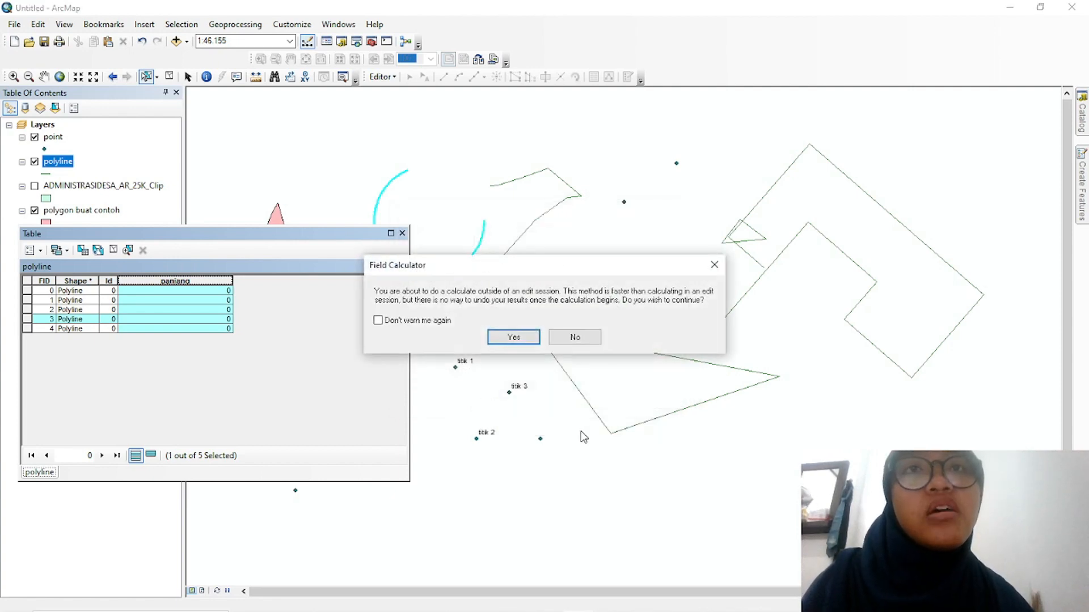
pyautogui.click(518, 339)
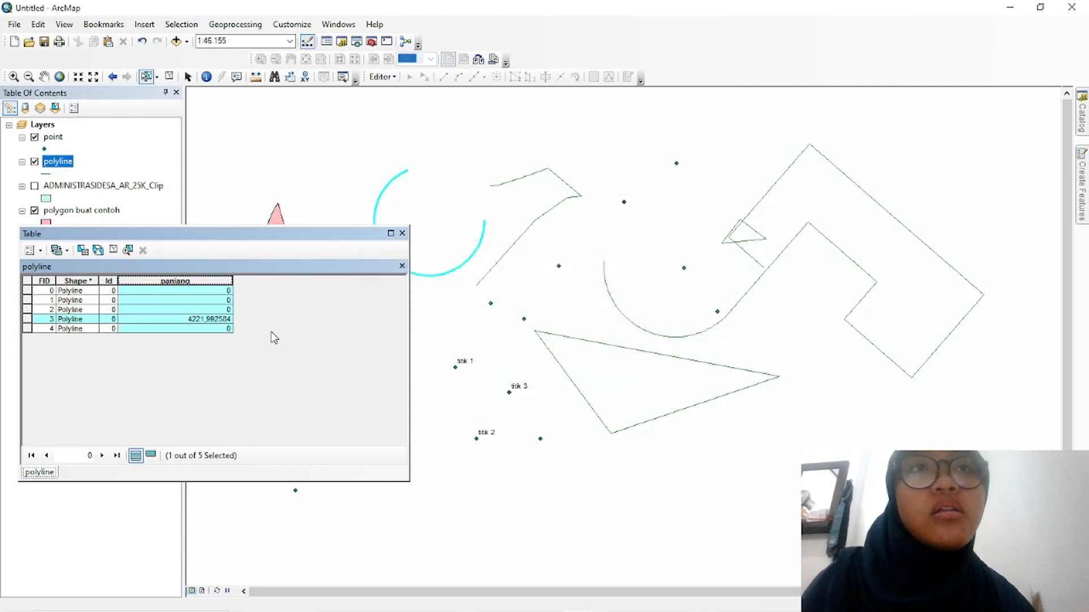
# Select the open bent polyline beside the arc and calculate its length in meters into the panjang field
pyautogui.click(27, 318)
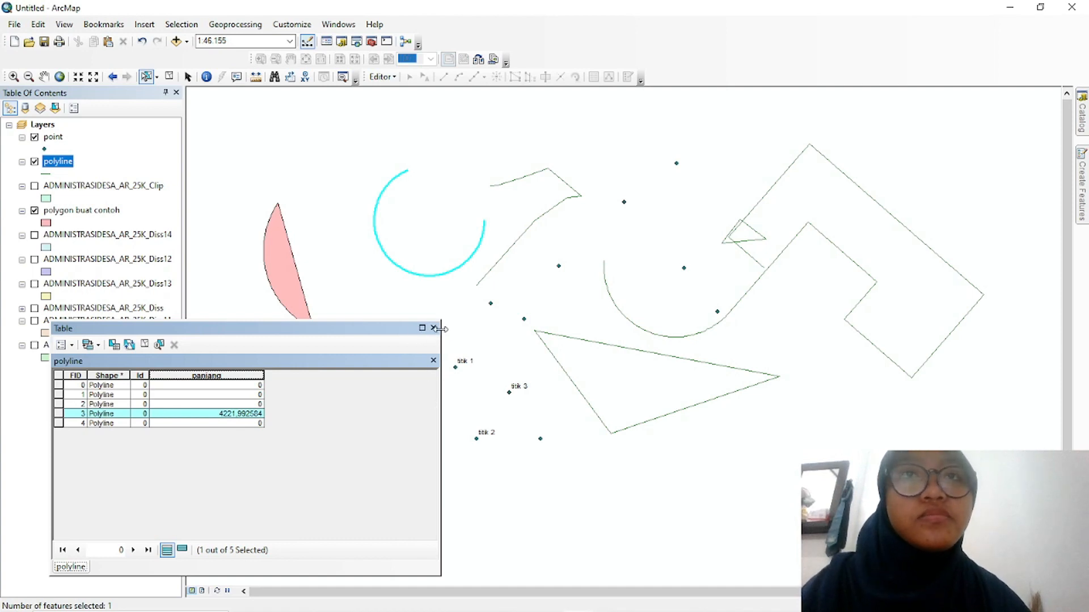
pyautogui.click(587, 341)
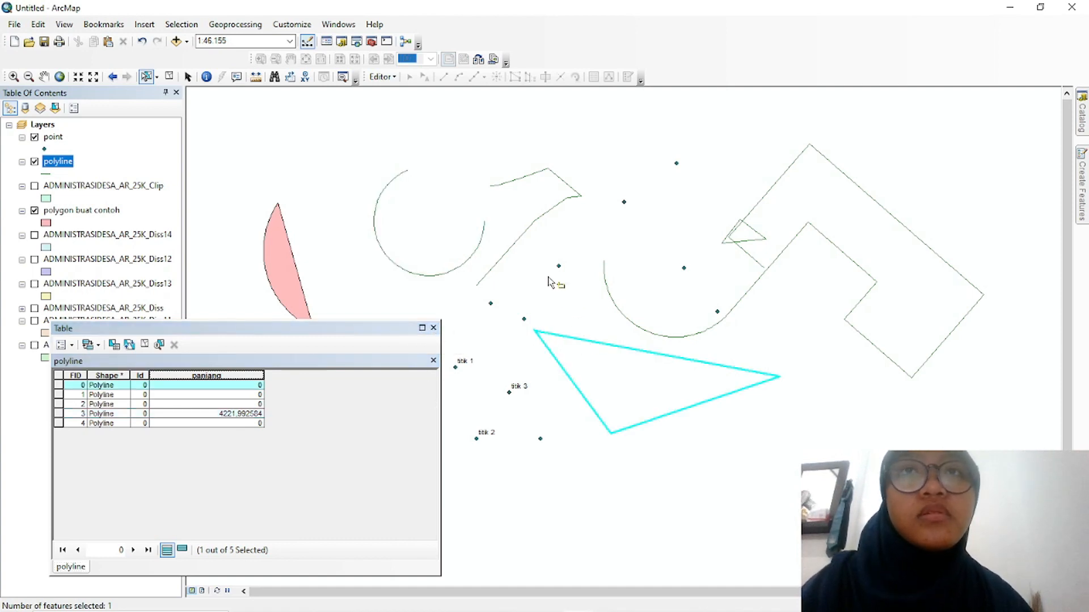
pyautogui.click(520, 179)
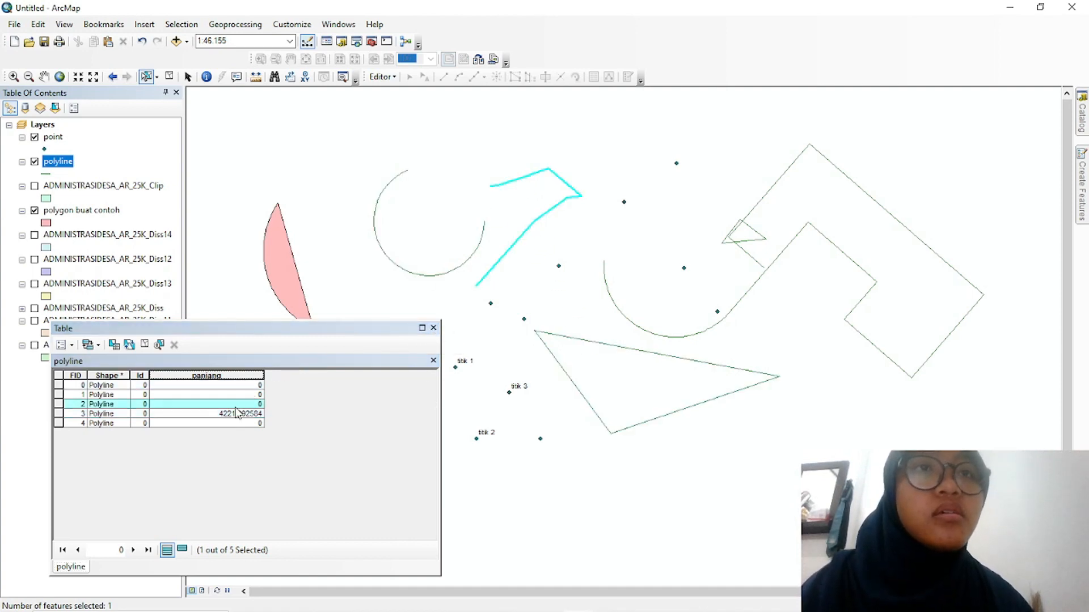
pyautogui.rightClick(240, 373)
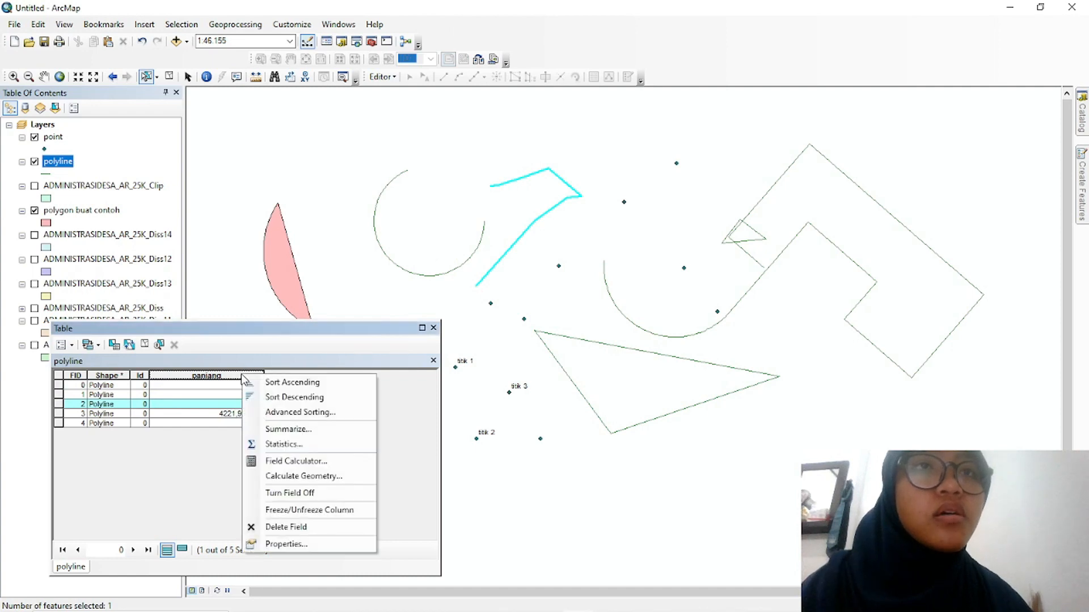
pyautogui.click(319, 476)
pyautogui.click(514, 337)
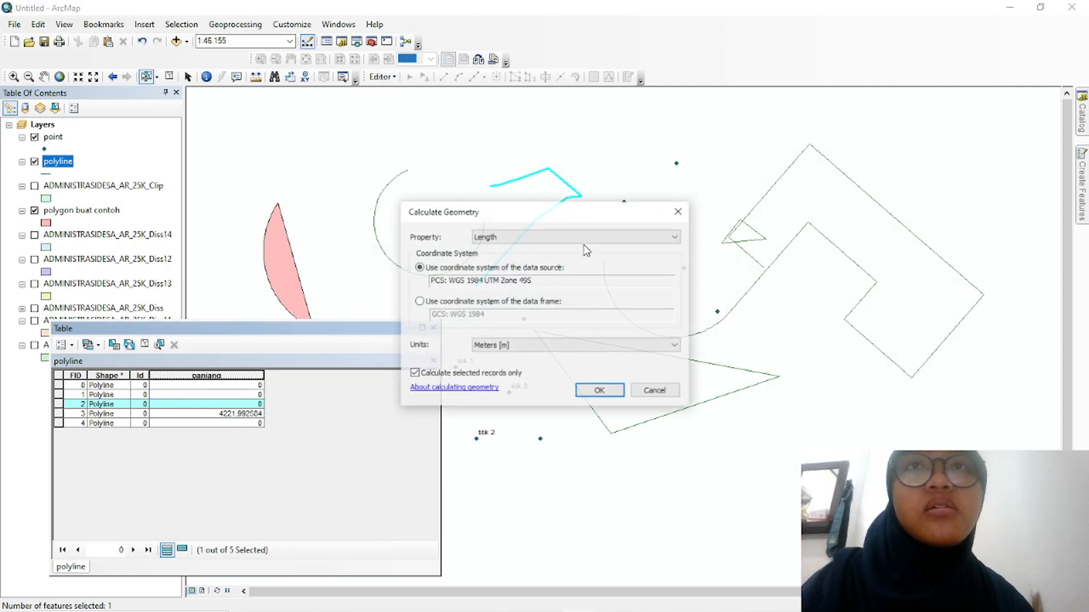
pyautogui.click(601, 392)
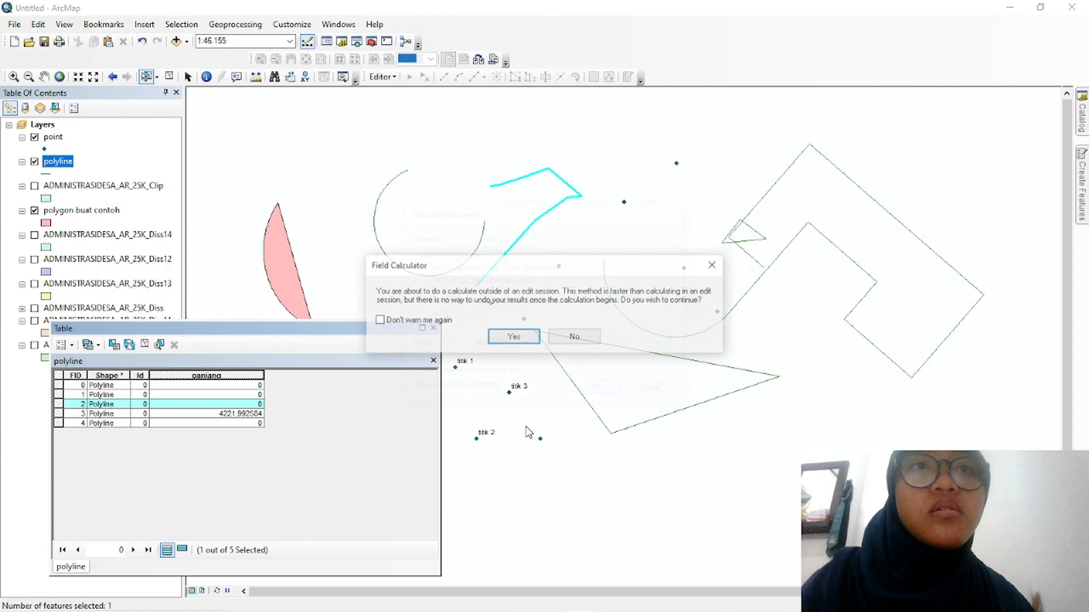
pyautogui.click(513, 336)
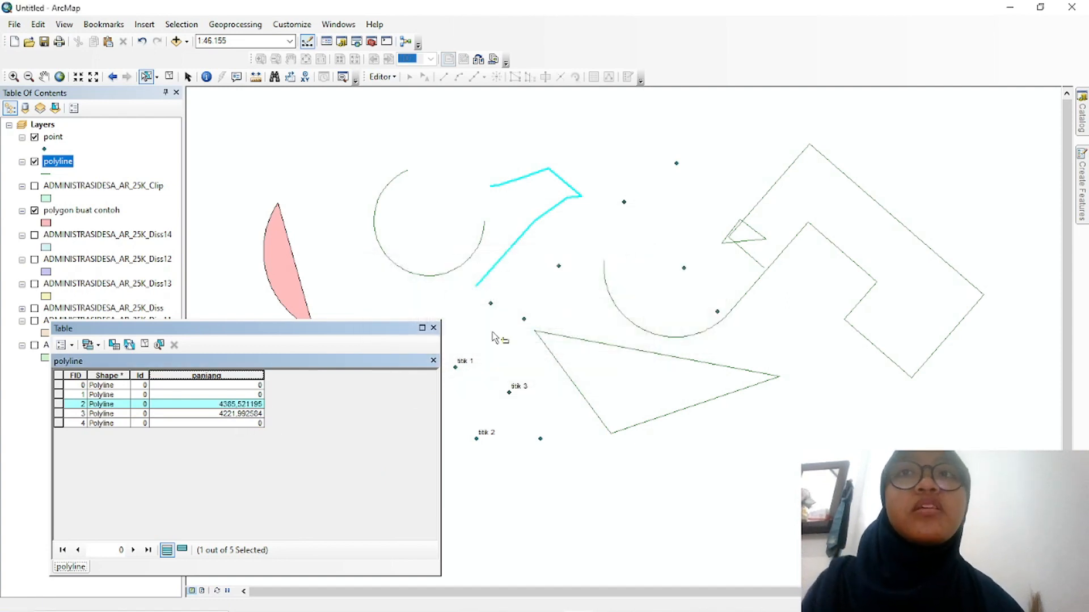
# Select the large polyline with the curved end, calculate its length in meters into panjang, and close the table
pyautogui.click(869, 197)
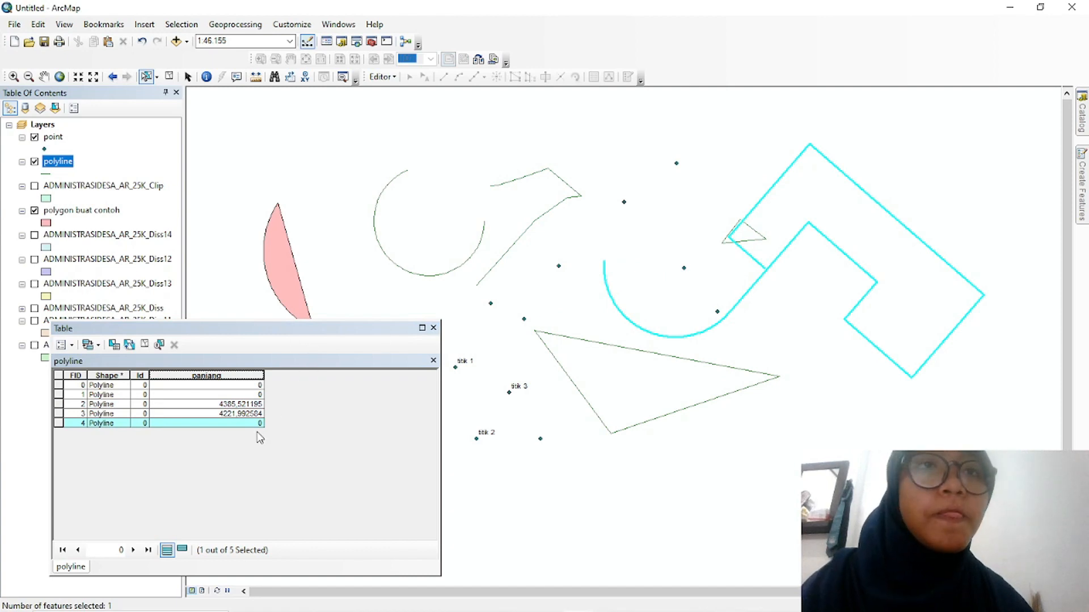
pyautogui.rightClick(243, 375)
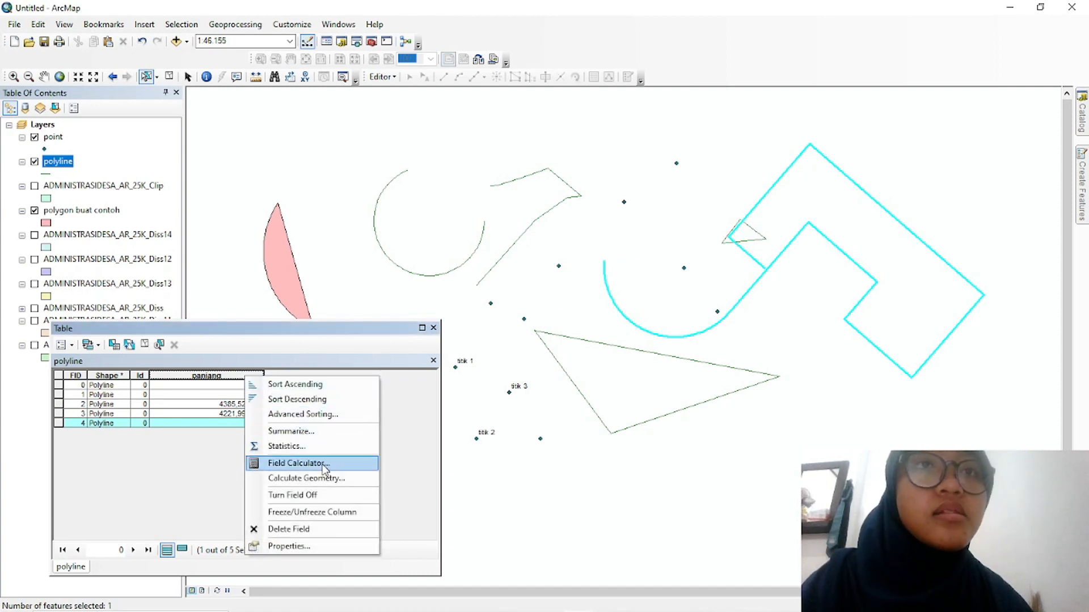
pyautogui.click(312, 480)
pyautogui.click(536, 338)
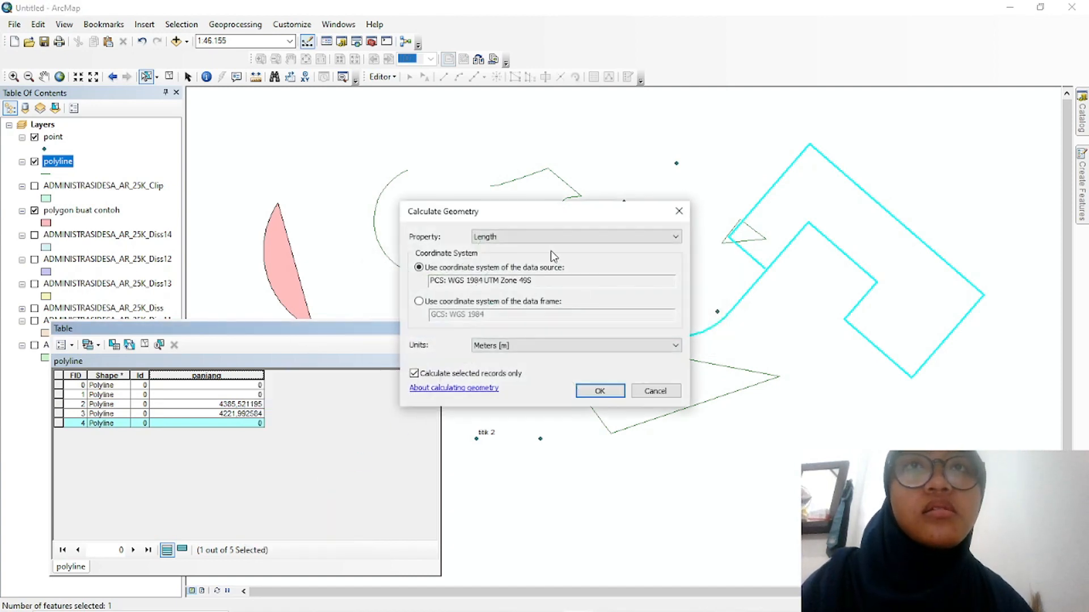
pyautogui.click(600, 390)
pyautogui.click(513, 337)
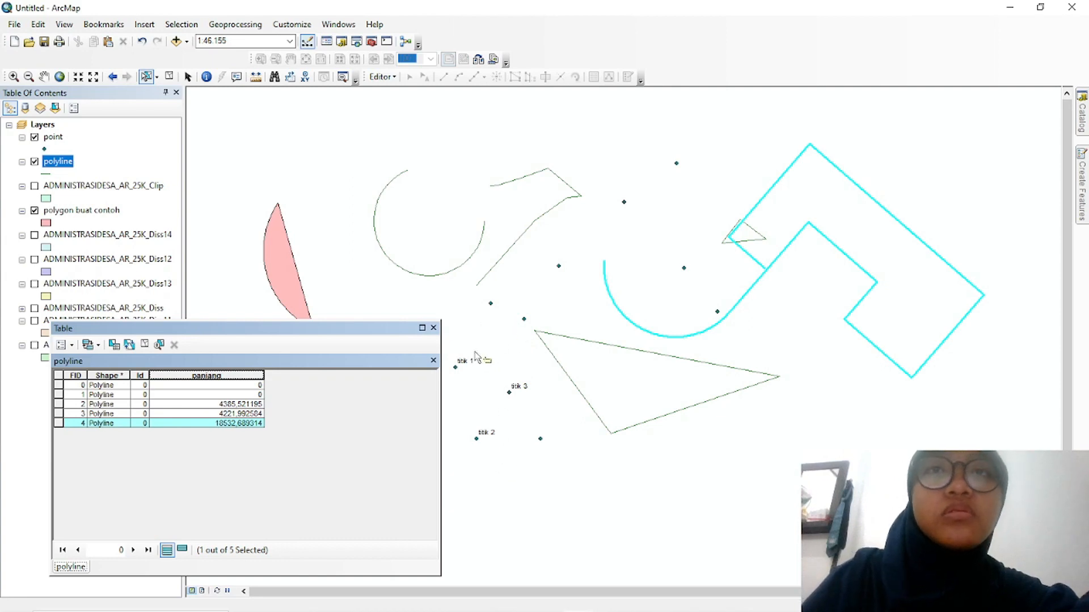
pyautogui.click(433, 328)
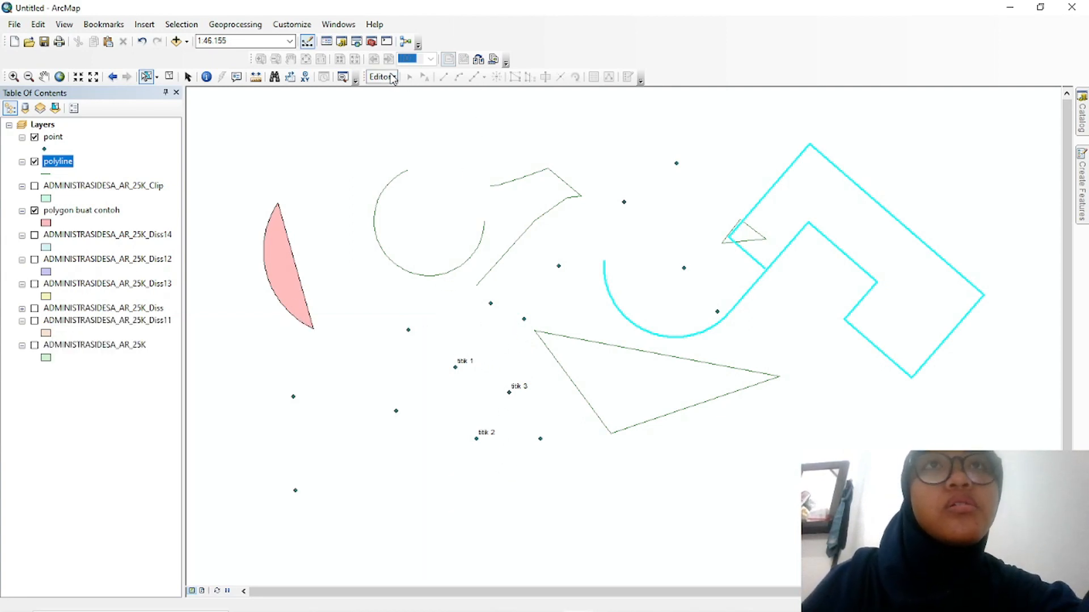
# Select the pink polygon and open the attribute table of the polygon buat contoh layer
pyautogui.click(381, 77)
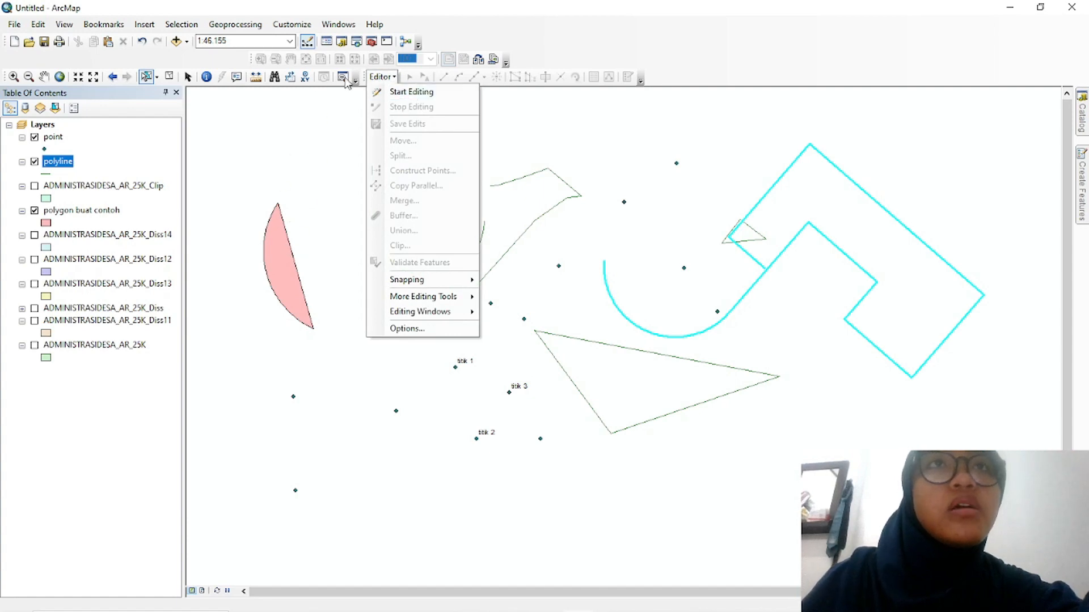
pyautogui.click(383, 78)
pyautogui.click(63, 212)
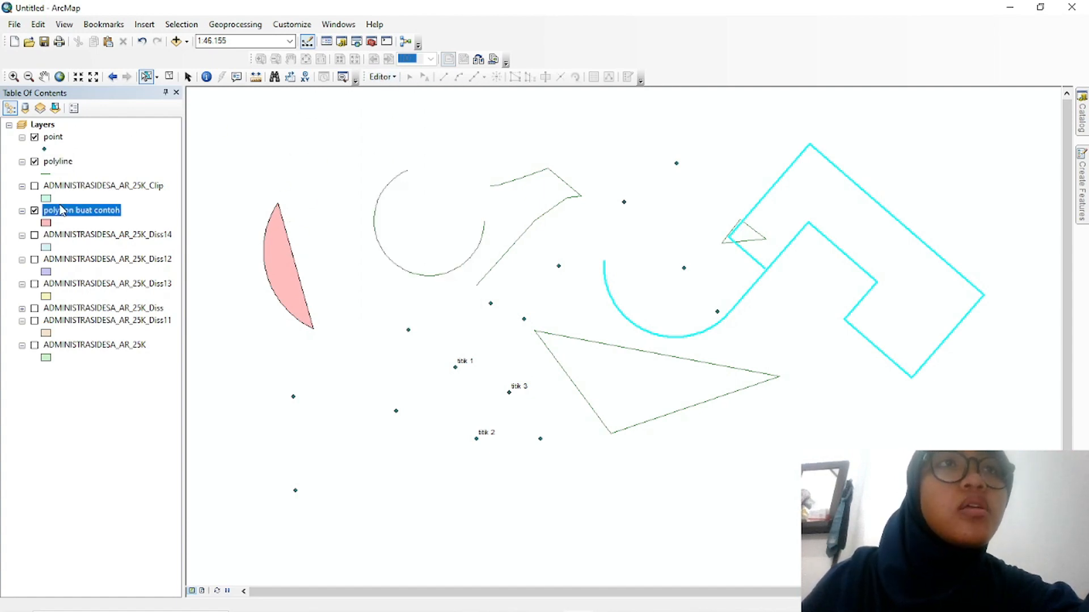
pyautogui.click(281, 252)
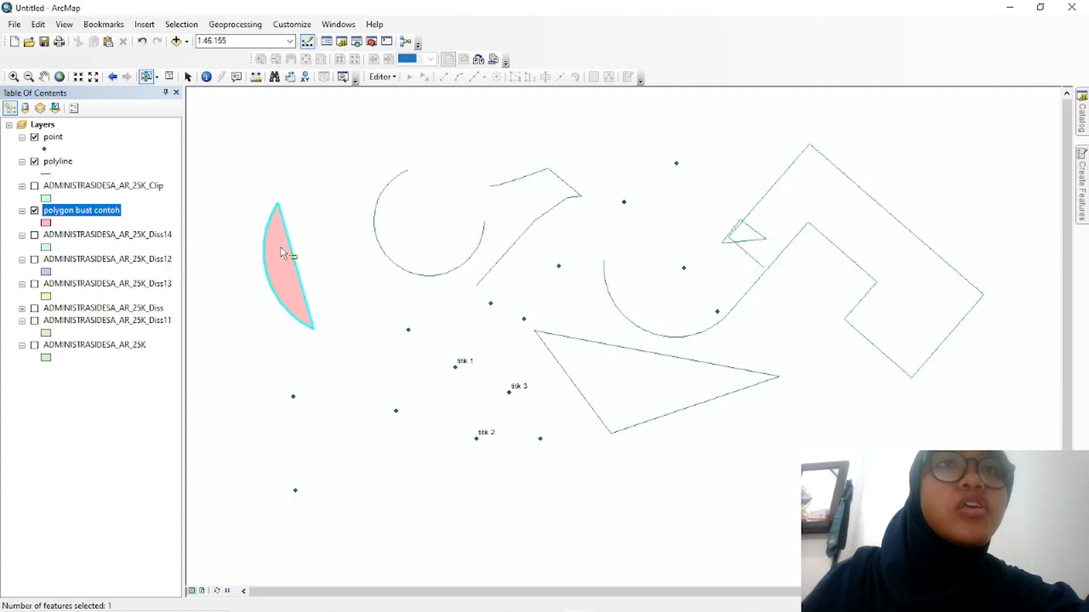
pyautogui.rightClick(281, 252)
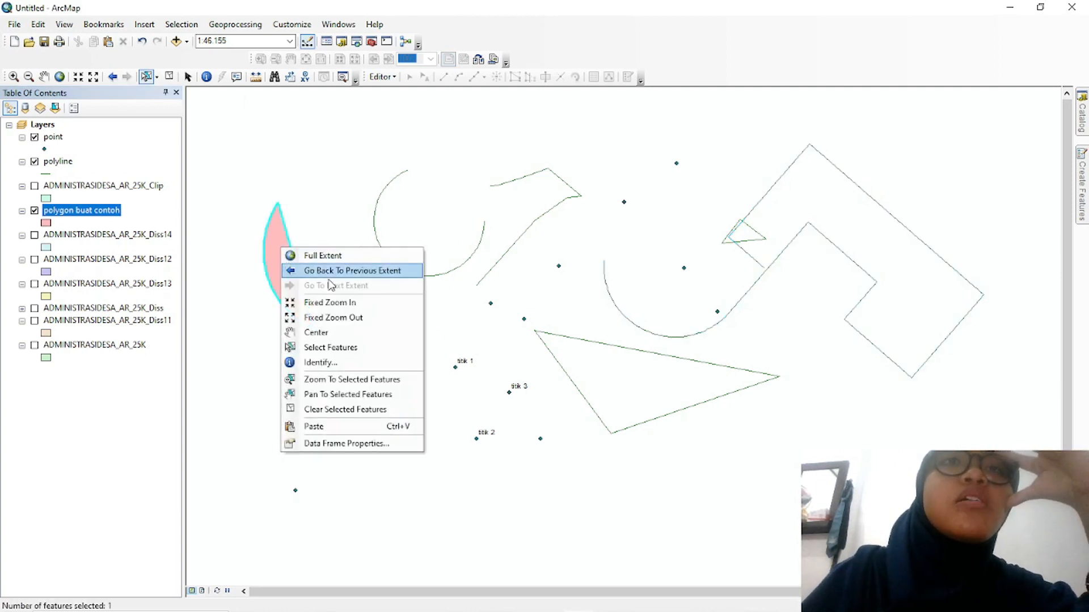
pyautogui.rightClick(275, 232)
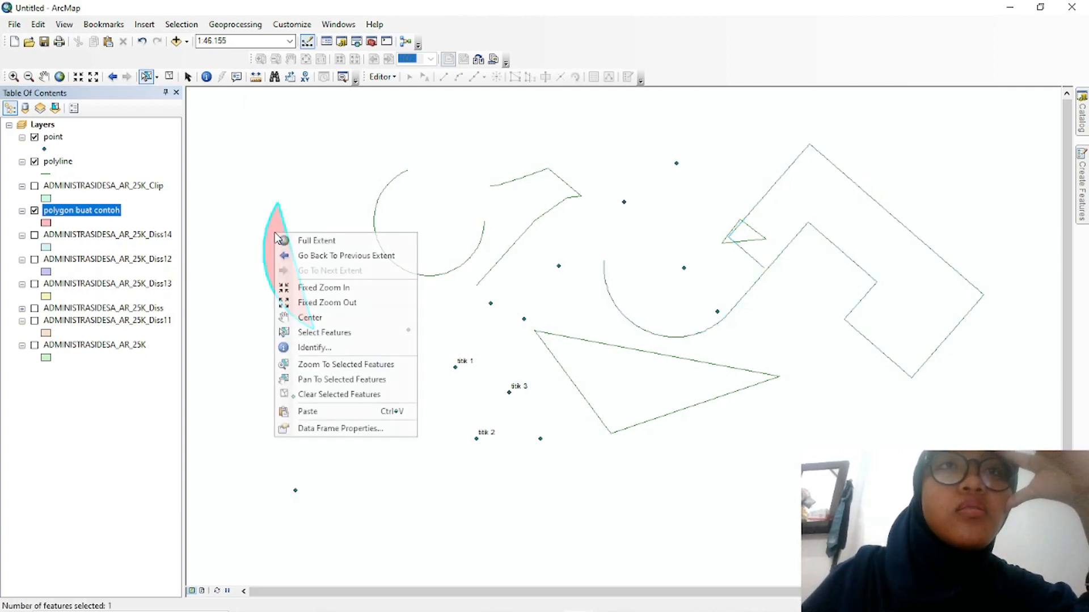
pyautogui.click(317, 181)
pyautogui.click(272, 245)
pyautogui.rightClick(275, 245)
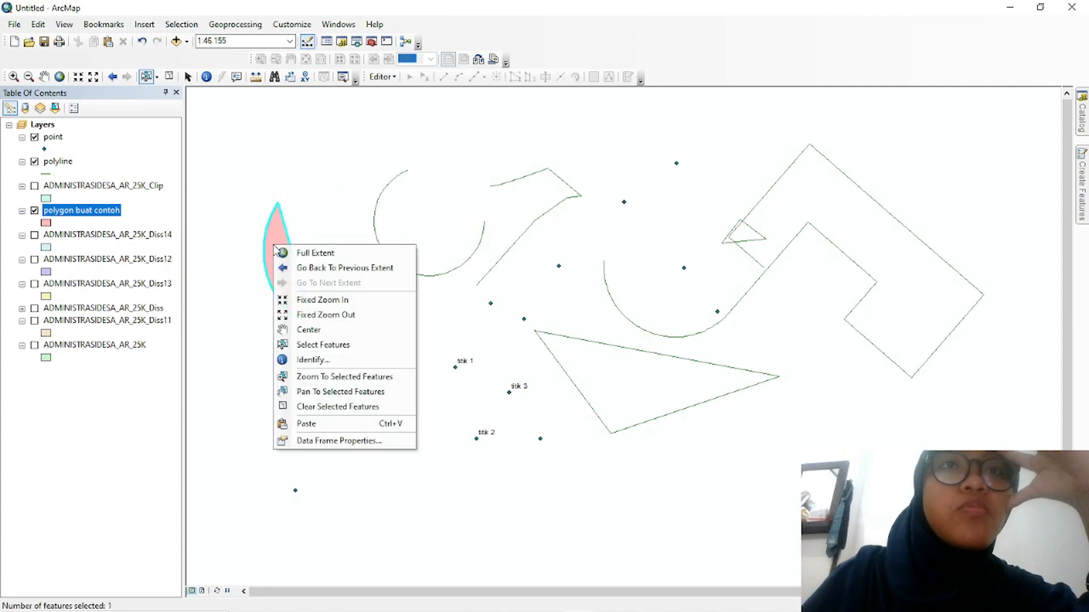
pyautogui.rightClick(103, 209)
pyautogui.click(150, 248)
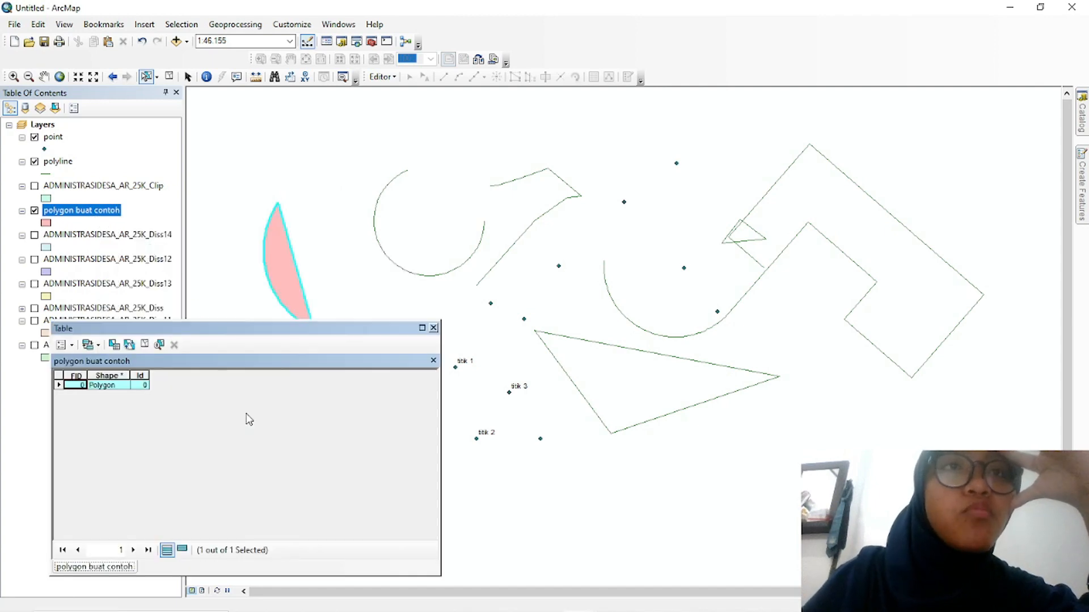
pyautogui.click(63, 344)
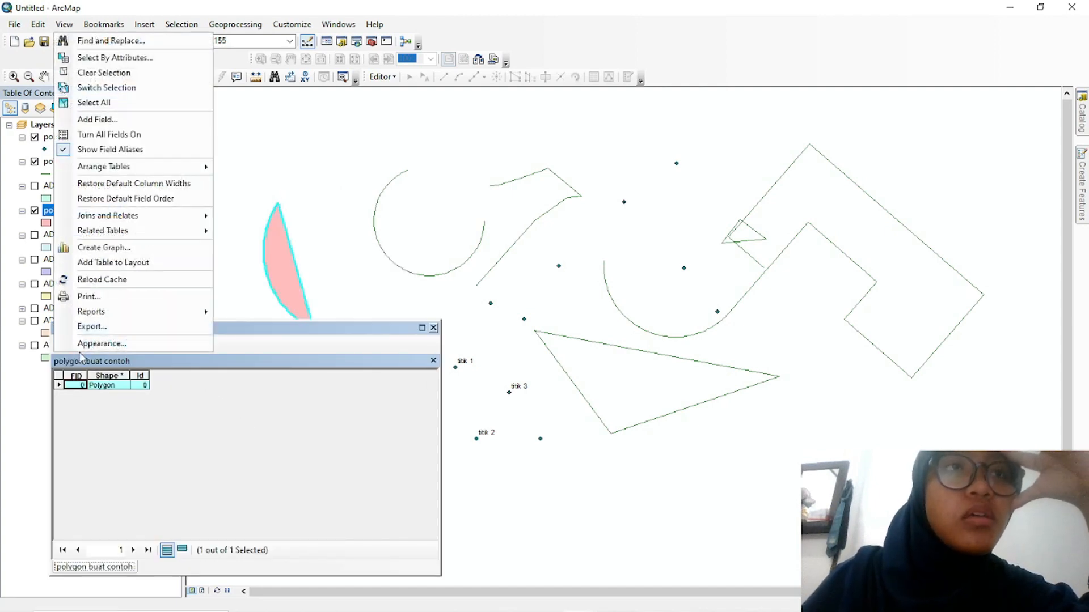
pyautogui.click(85, 343)
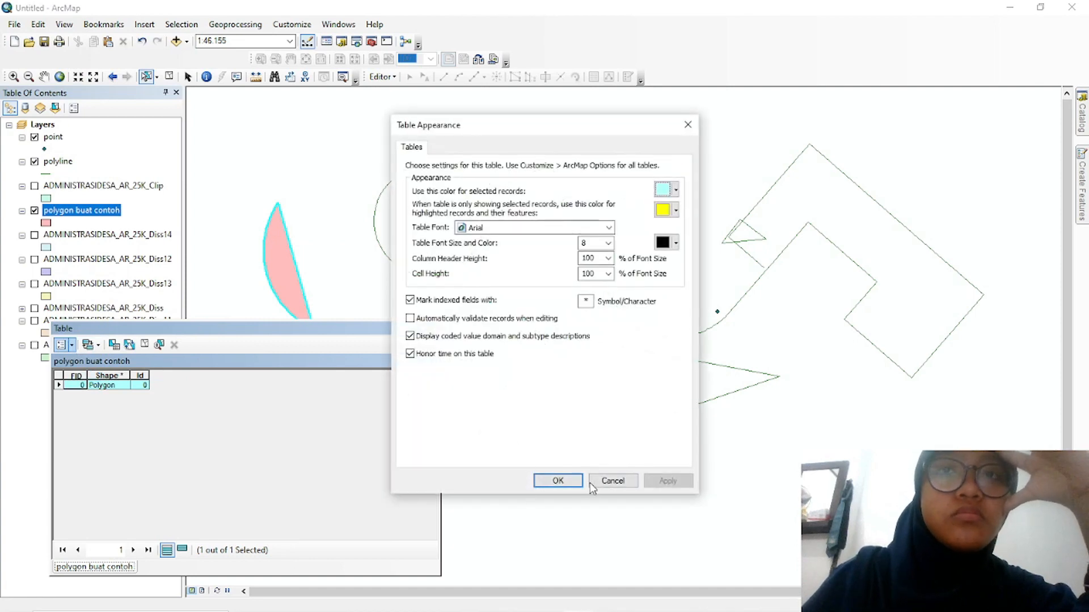
pyautogui.click(613, 481)
# Add a Double field named luas to the polygon buat contoh attribute table
pyautogui.click(63, 345)
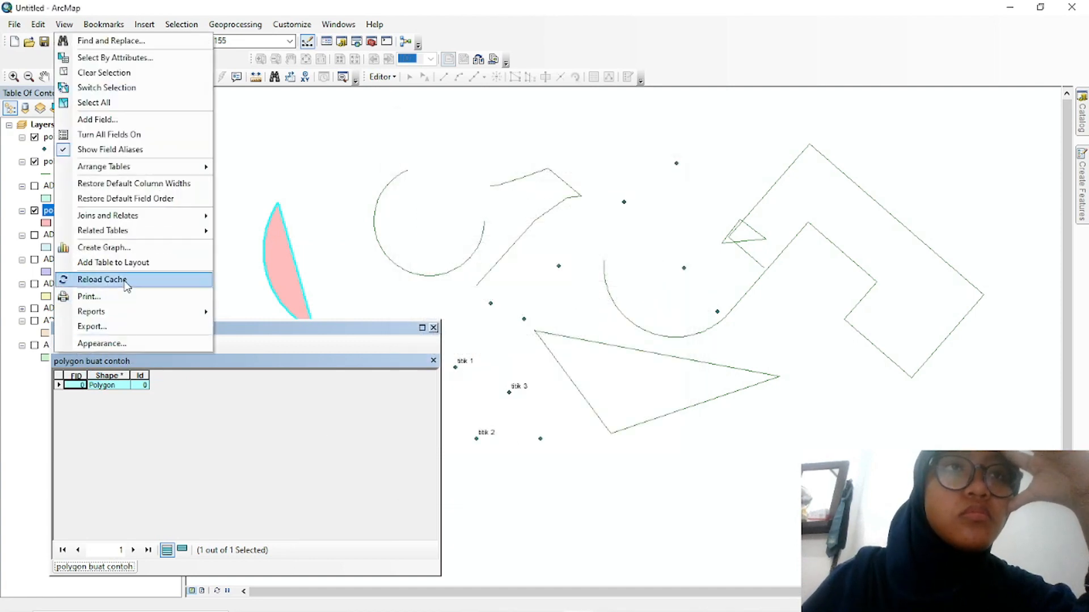
pyautogui.click(138, 119)
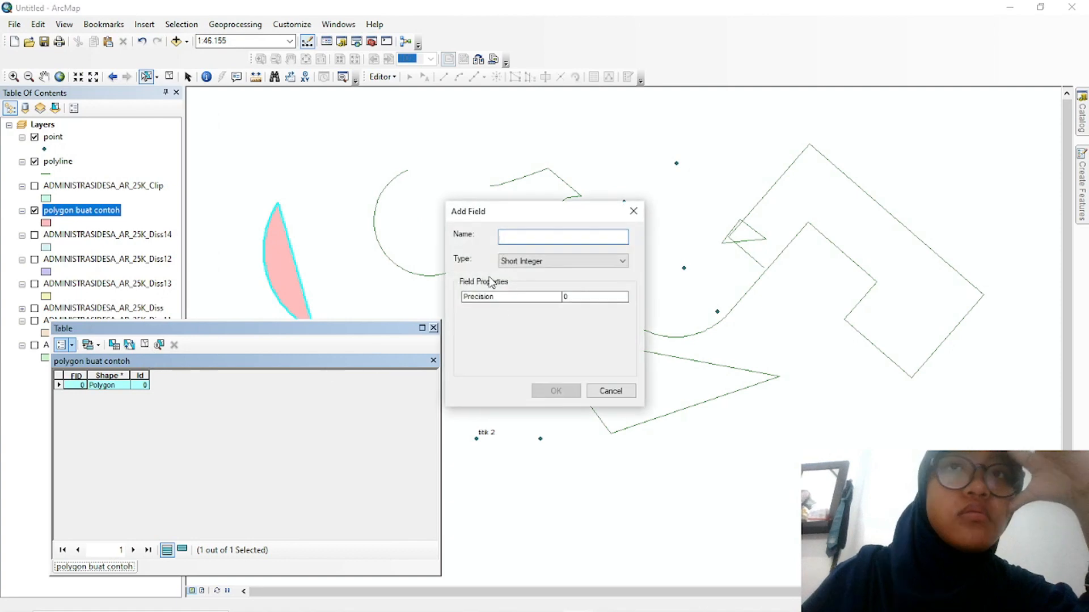
pyautogui.write('luas')
pyautogui.click(553, 258)
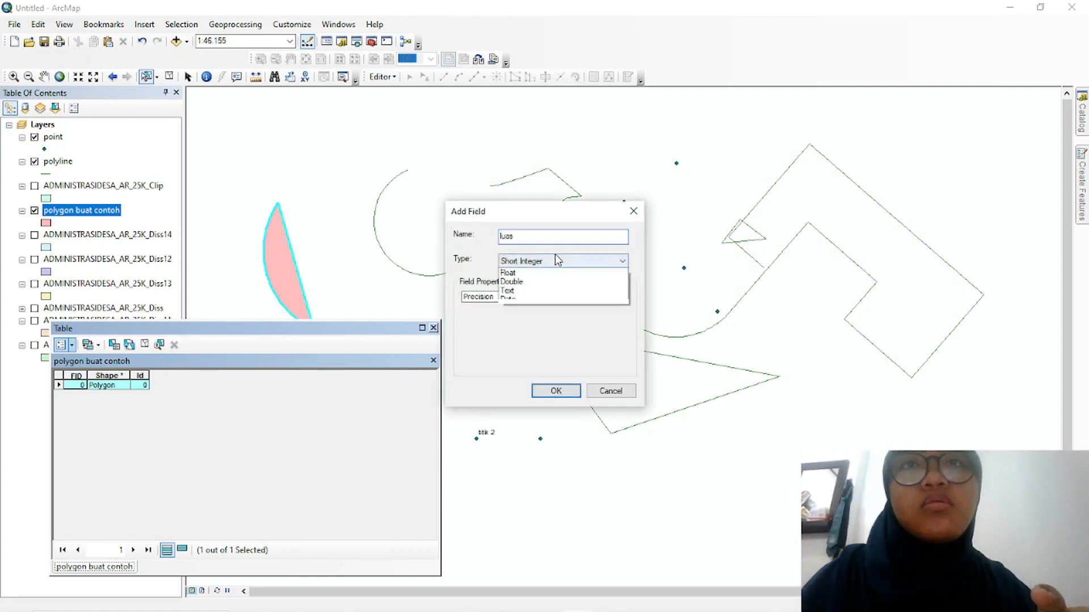
pyautogui.click(545, 300)
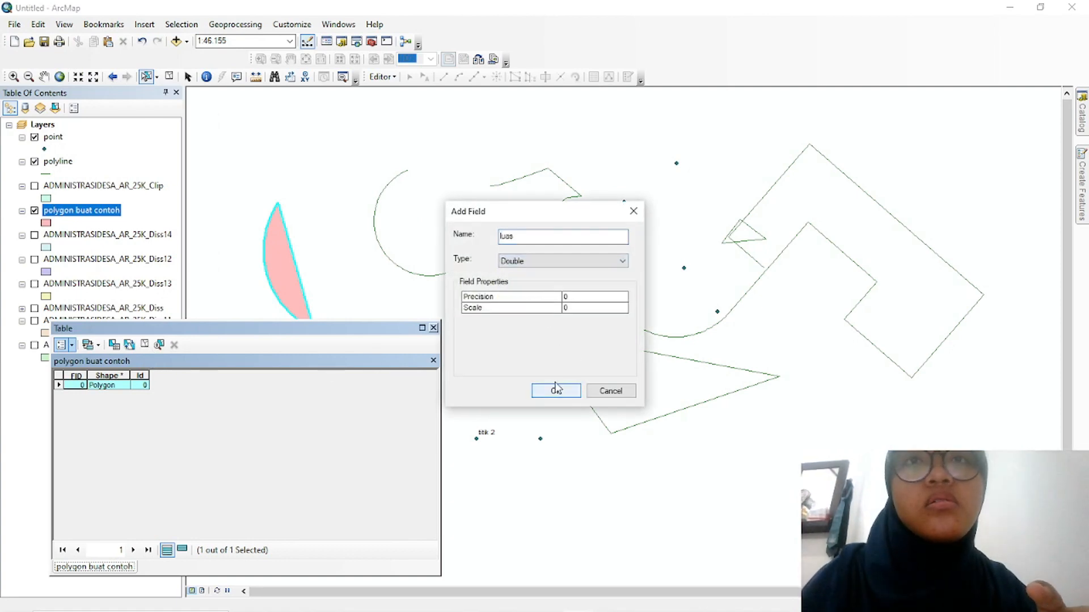
pyautogui.click(555, 392)
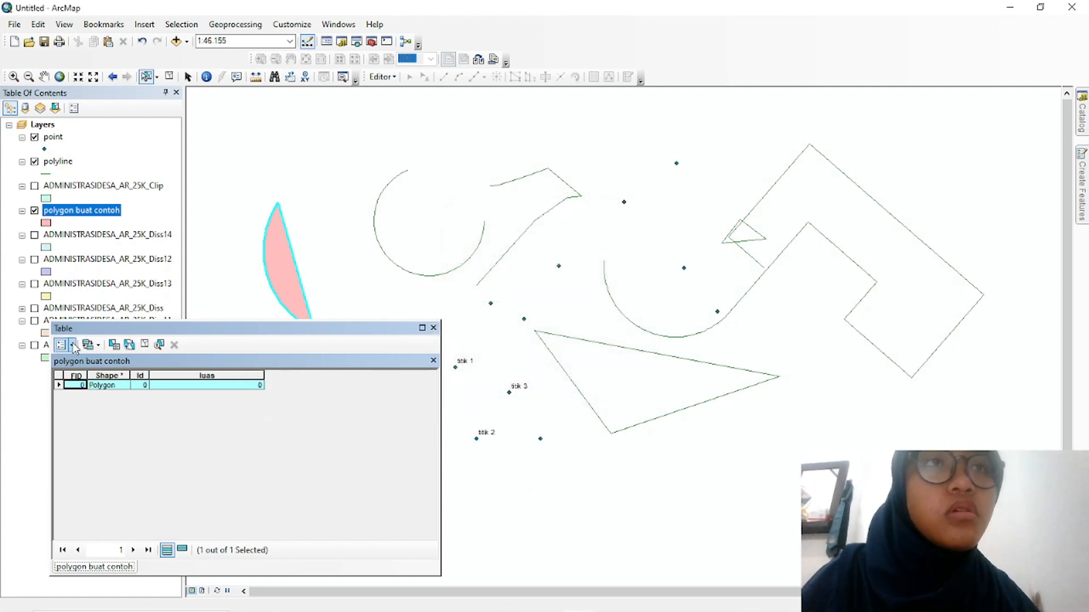
# Open Calculate Geometry for the luas field outside an edit session and show its property choices
pyautogui.click(225, 376)
pyautogui.rightClick(226, 380)
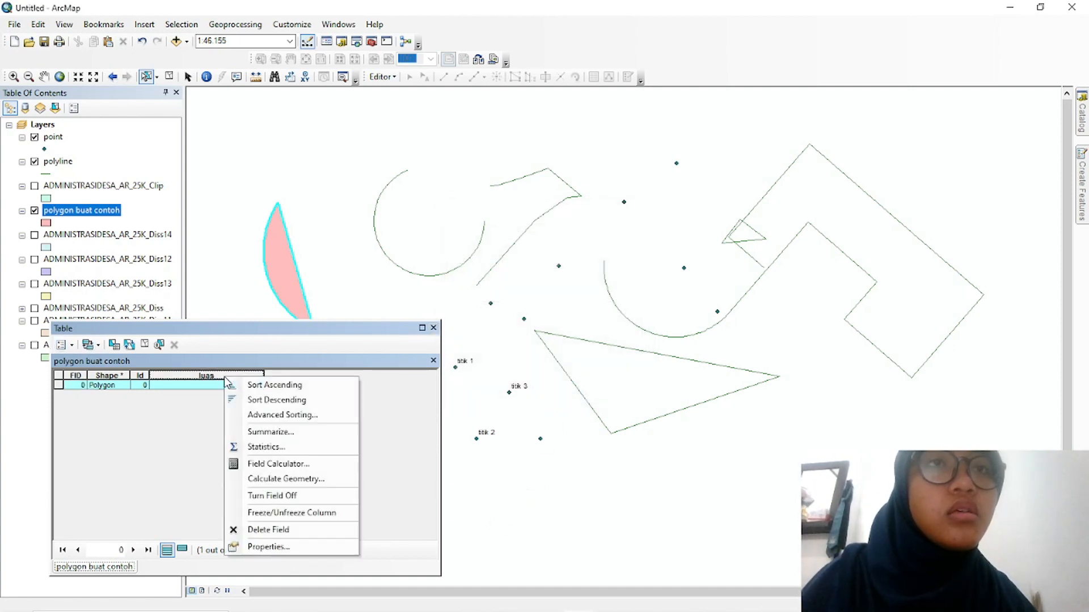
pyautogui.click(306, 479)
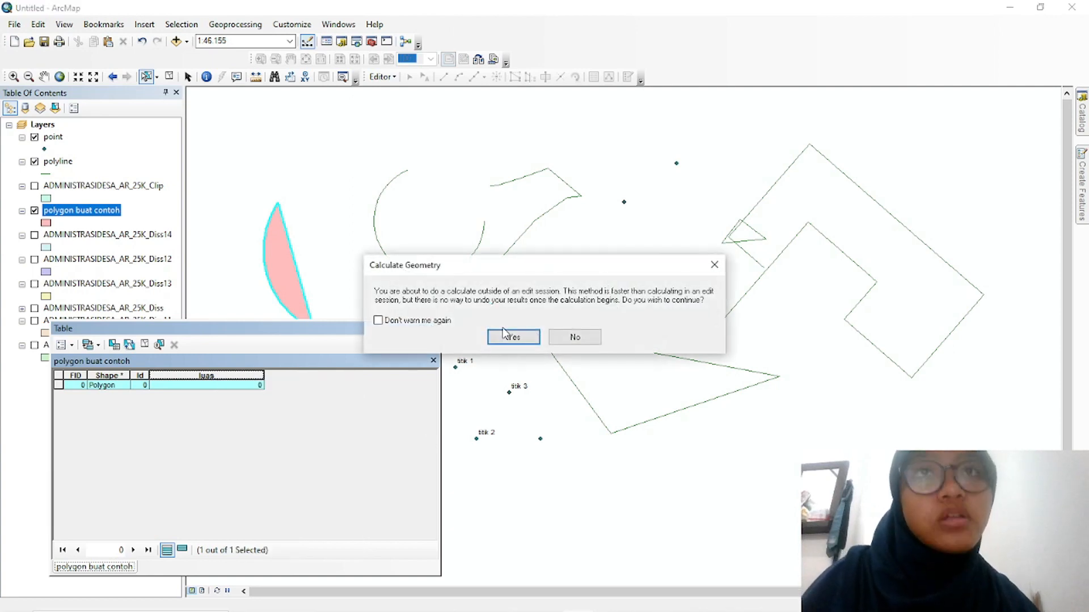
pyautogui.click(510, 336)
pyautogui.click(575, 239)
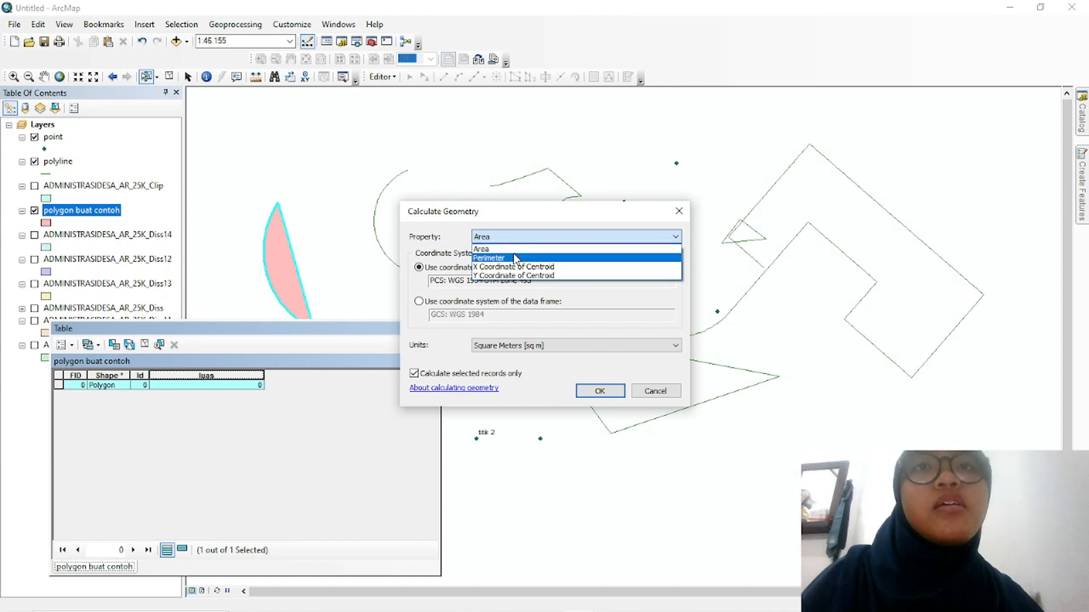
# Try Perimeter as the geometry property for luas and look through its length units
pyautogui.click(494, 257)
pyautogui.click(502, 236)
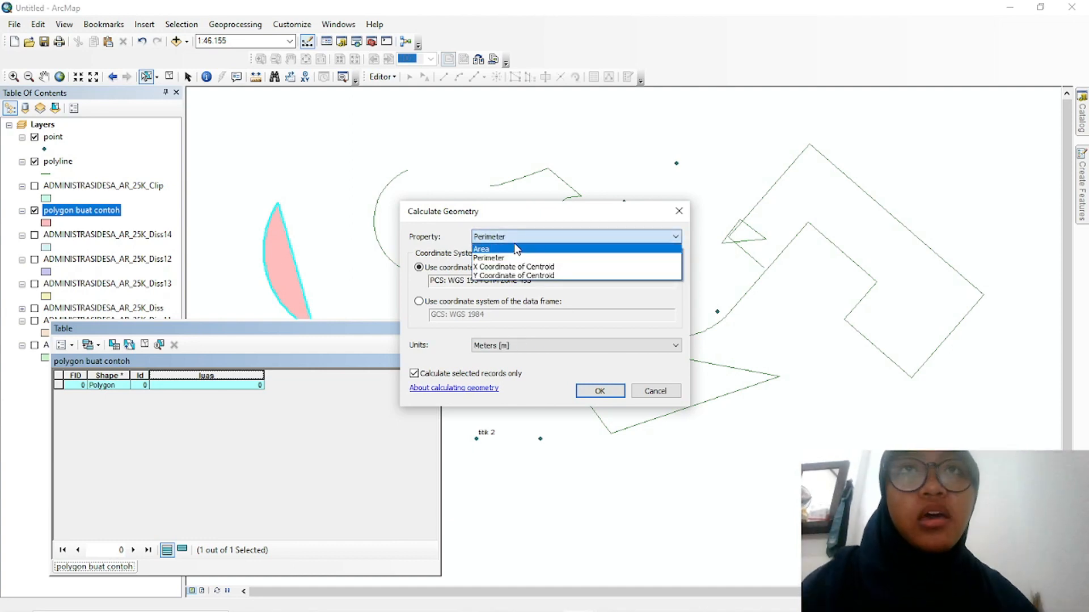
pyautogui.click(513, 257)
pyautogui.click(590, 346)
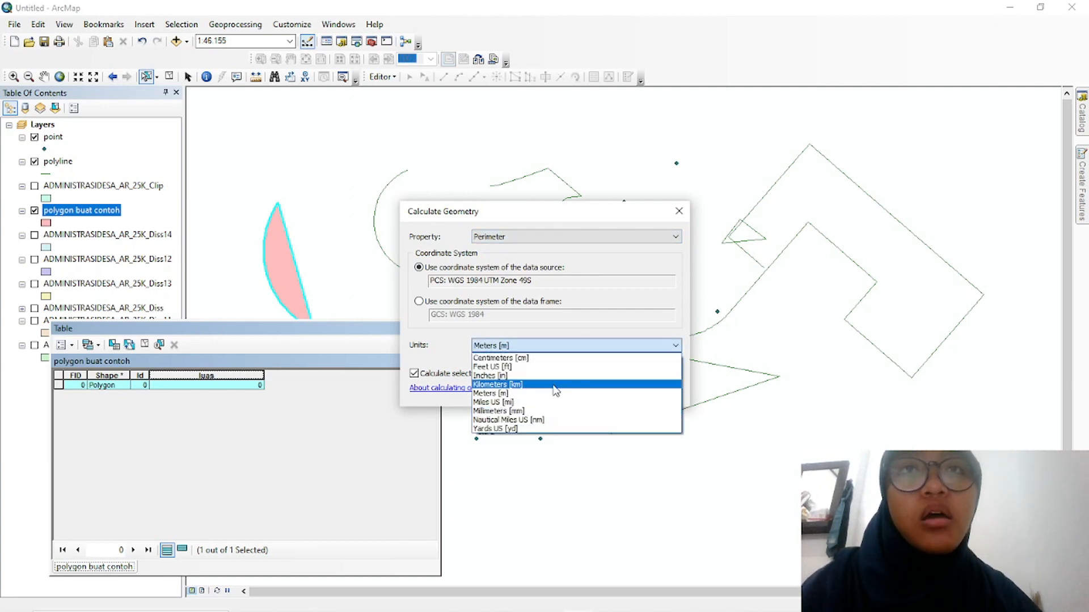
pyautogui.click(526, 243)
pyautogui.click(526, 243)
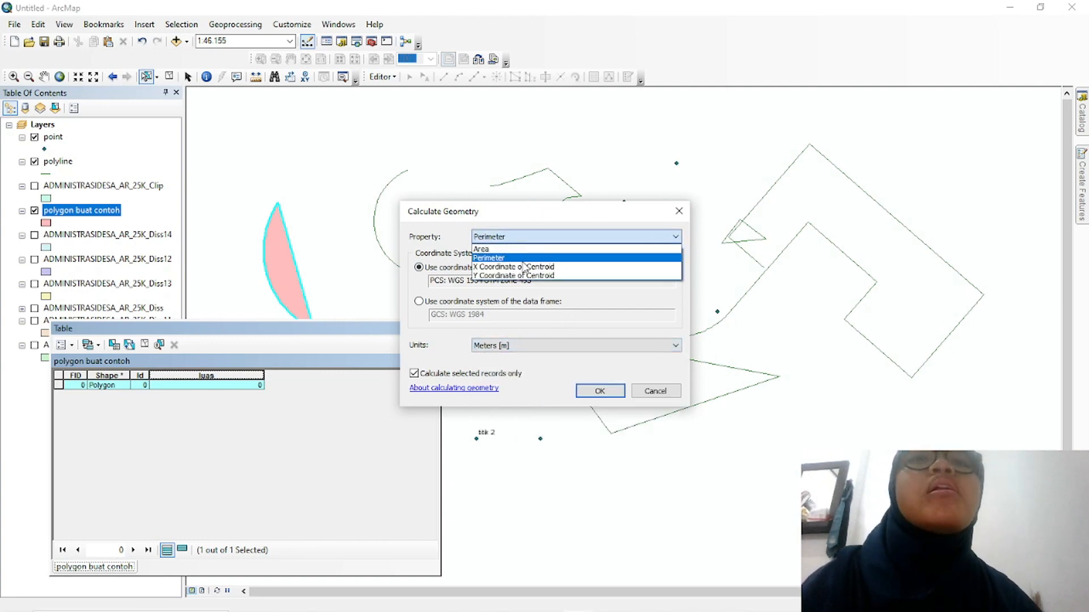
# Calculate the selected polygon's area in Ares [a] into luas, using the data source's coordinate system
pyautogui.click(524, 248)
pyautogui.click(532, 346)
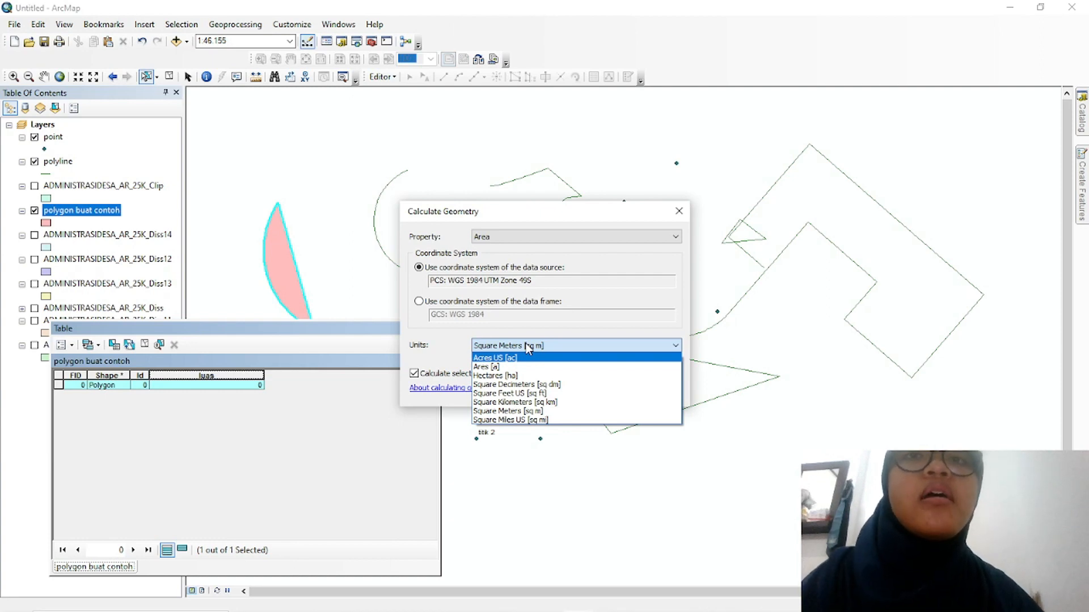
pyautogui.click(527, 367)
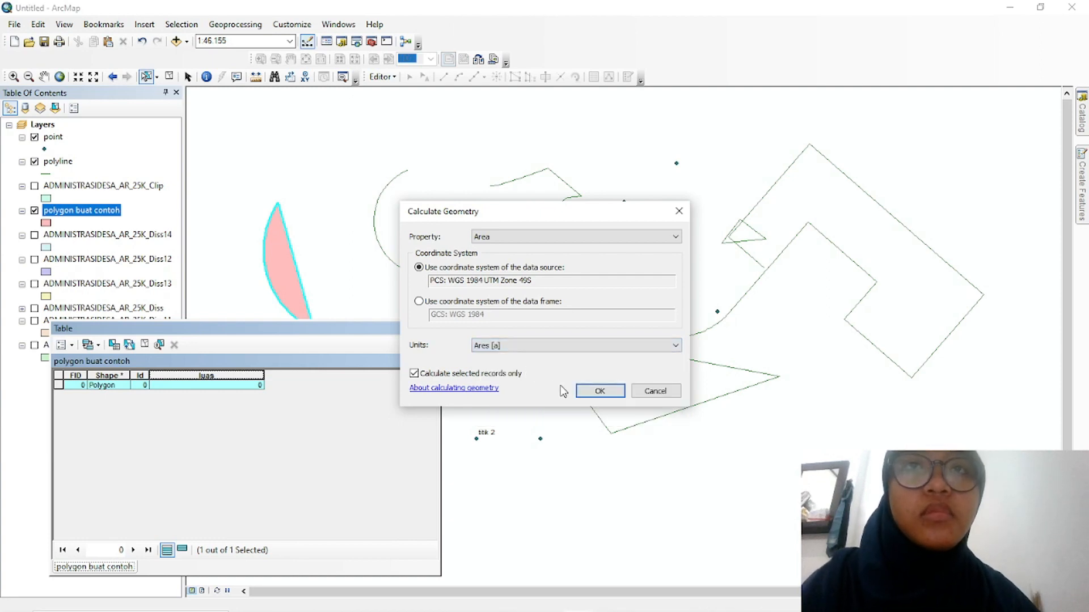
pyautogui.click(600, 392)
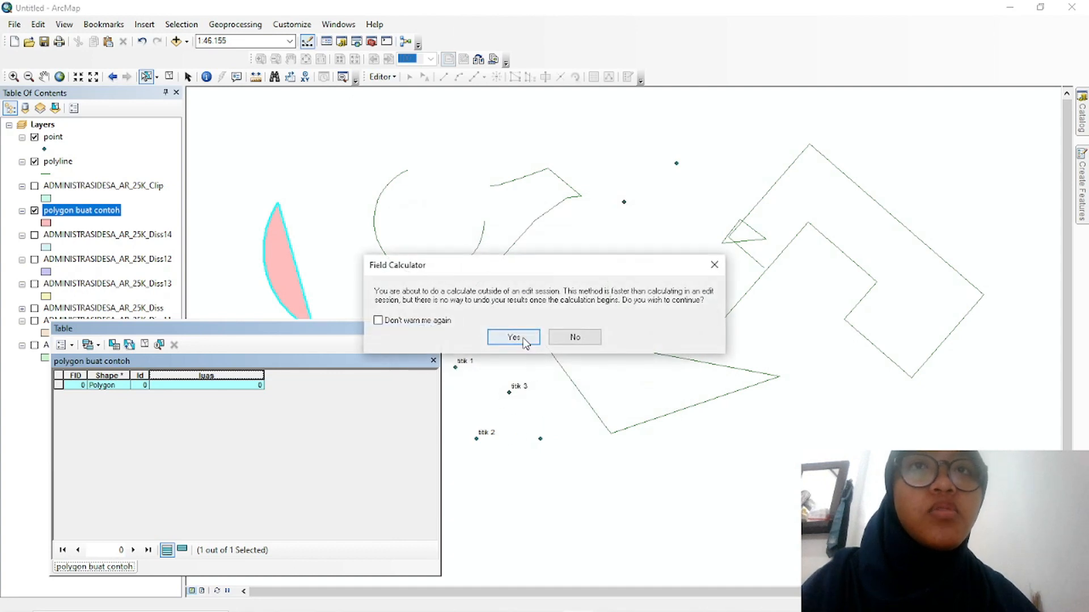
pyautogui.click(515, 336)
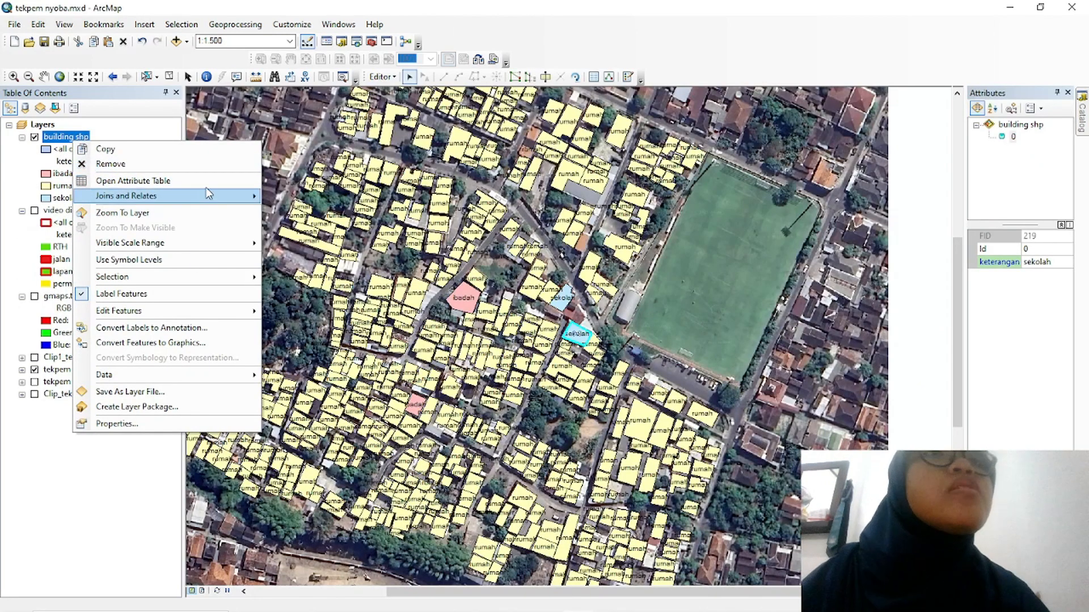
# In the tekpem nyoba.mxd map, turn off the building shp labels, show the video digitasi layer and hide building shp
pyautogui.click(173, 295)
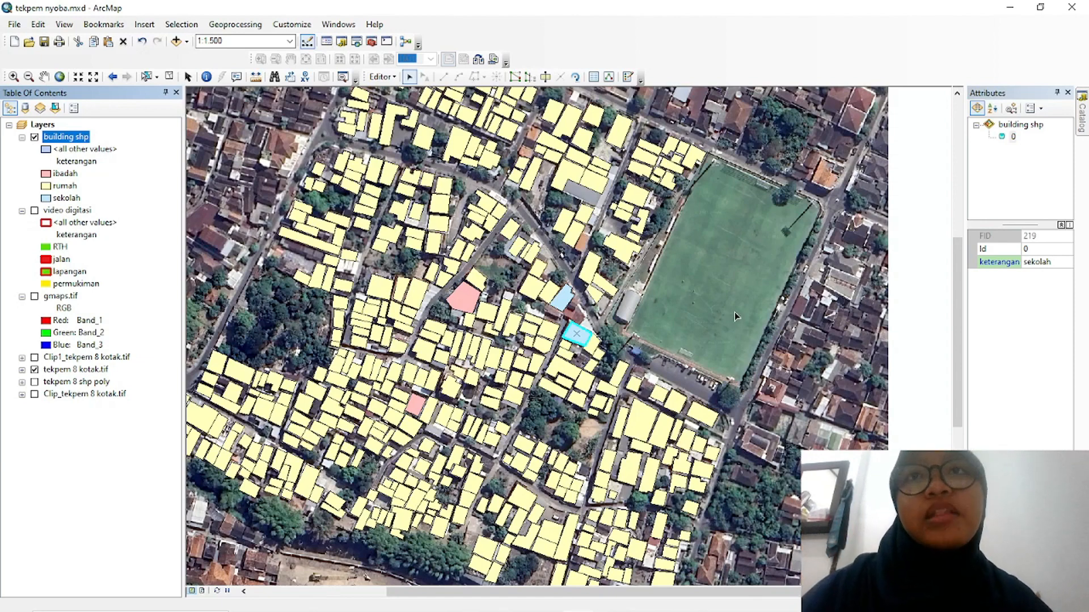
pyautogui.click(35, 211)
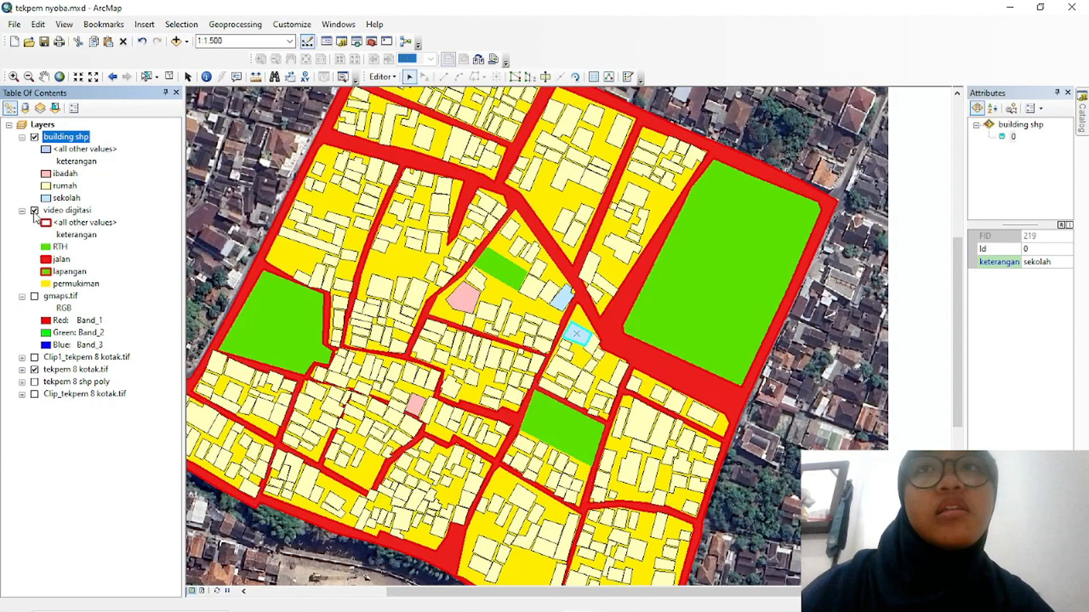
pyautogui.click(35, 137)
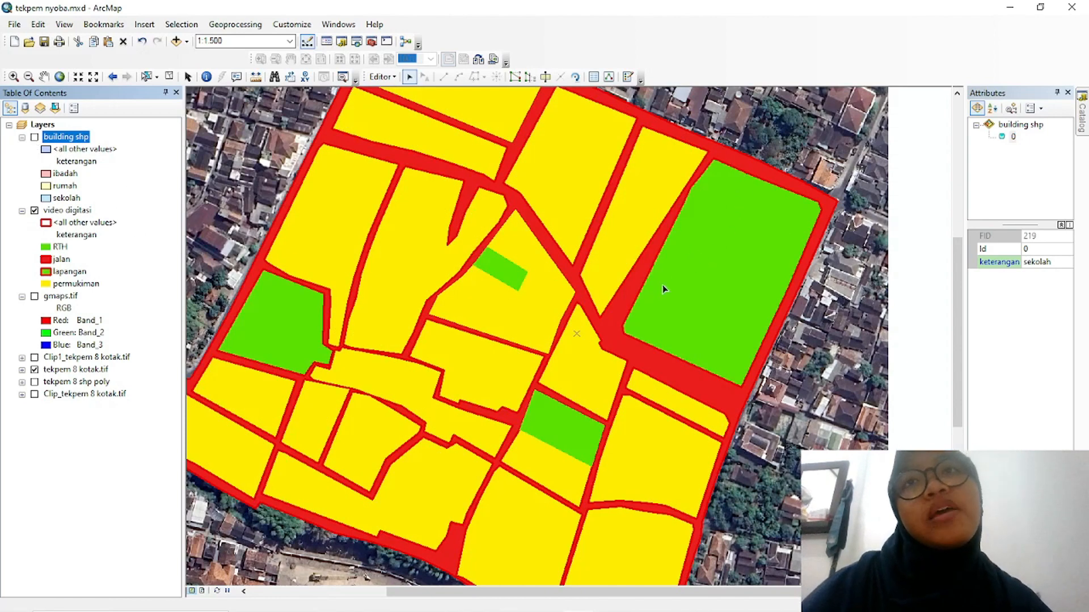
# Select the large green lapangan polygon and open the video digitasi attribute table, placing it clear of the polygon
pyautogui.click(720, 240)
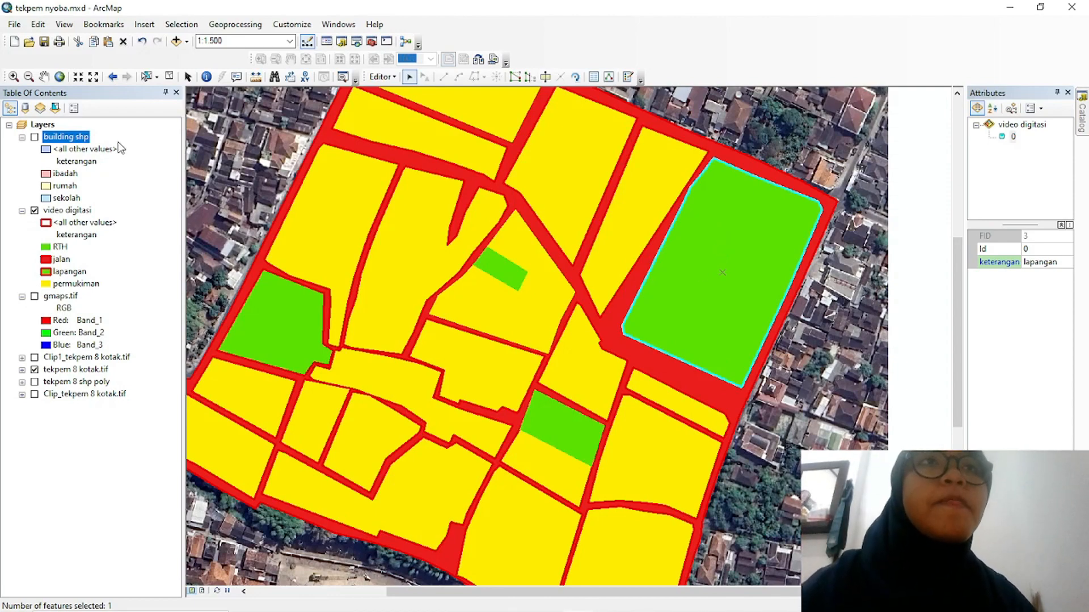
pyautogui.click(72, 211)
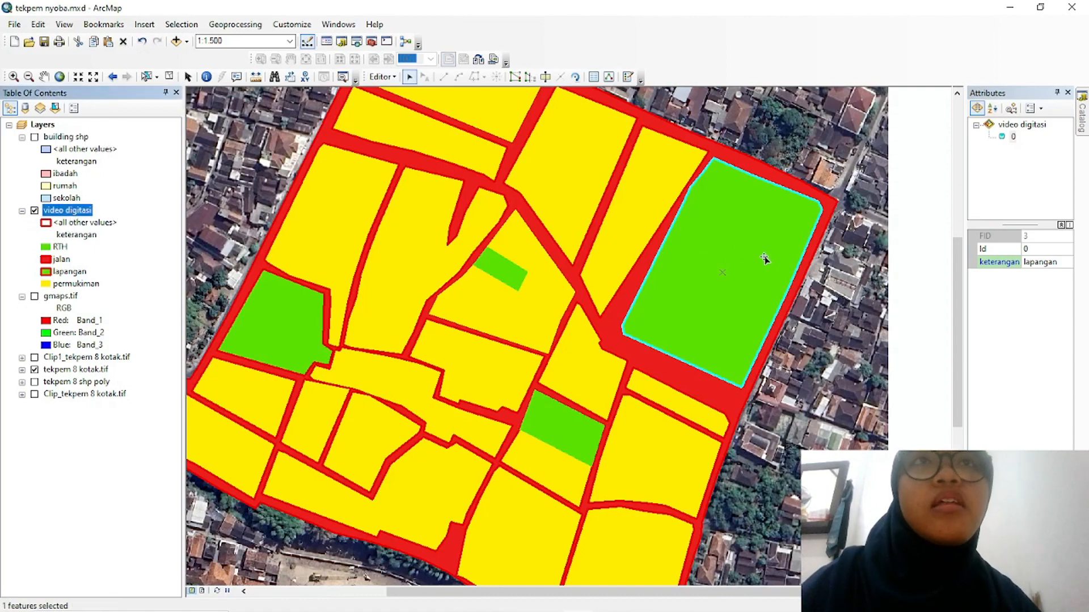
pyautogui.rightClick(70, 212)
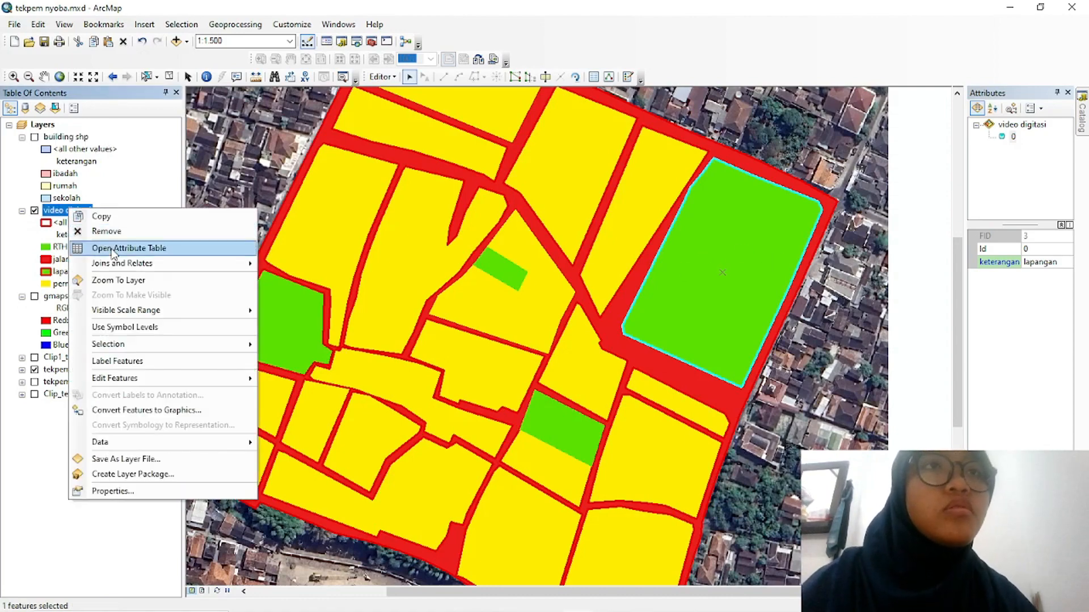
pyautogui.click(110, 247)
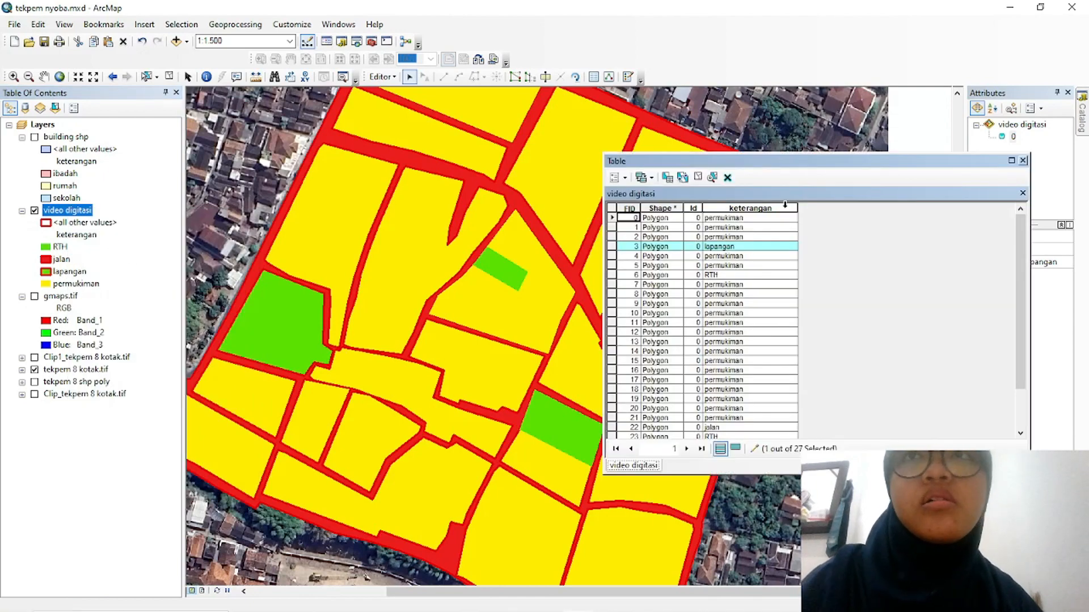
pyautogui.moveTo(884, 168); pyautogui.dragTo(348, 198)
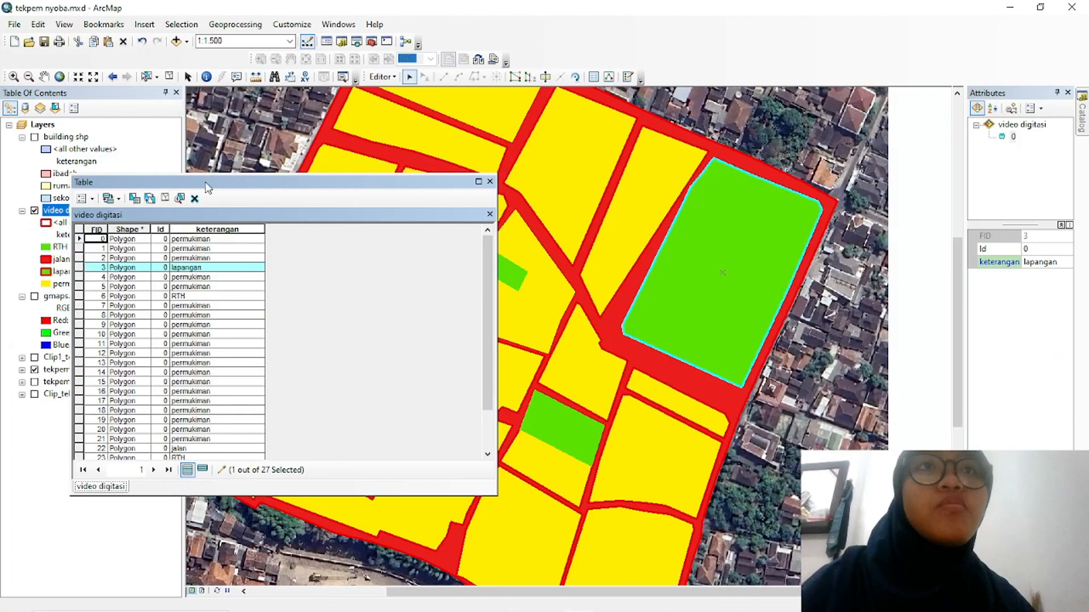
# Stop the current edit session so that the video digitasi table structure can be changed
pyautogui.click(383, 77)
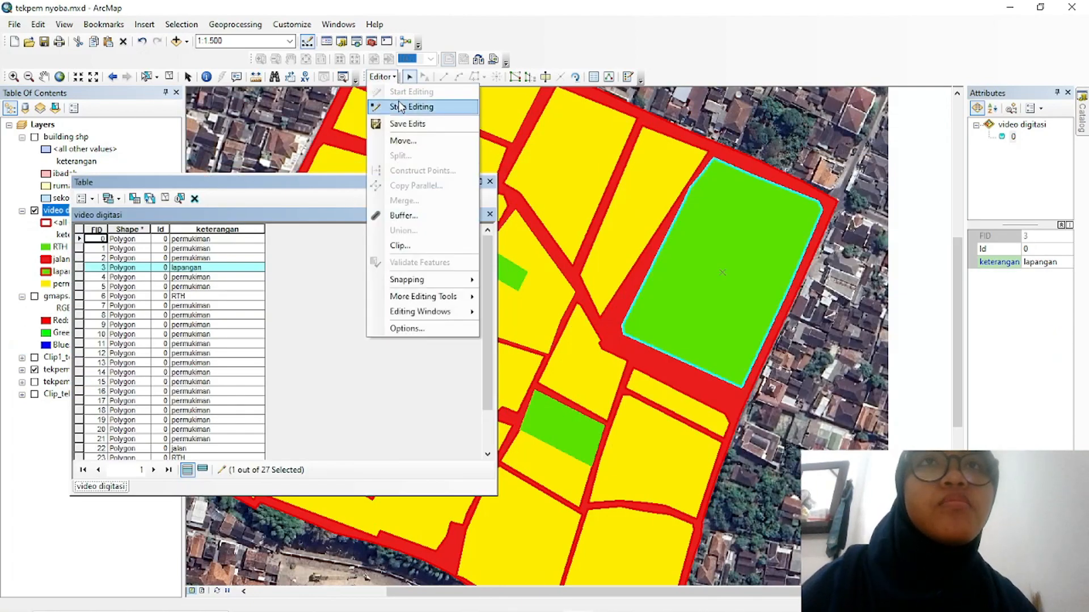
pyautogui.click(397, 107)
pyautogui.click(476, 356)
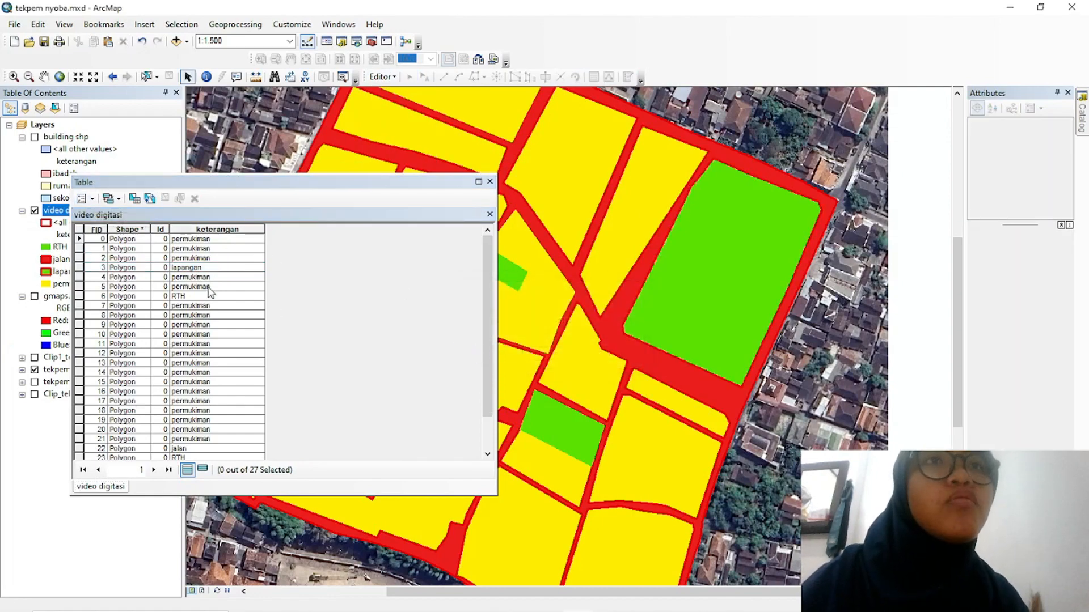
# Add a Double field named luas to the video digitasi attribute table
pyautogui.click(88, 204)
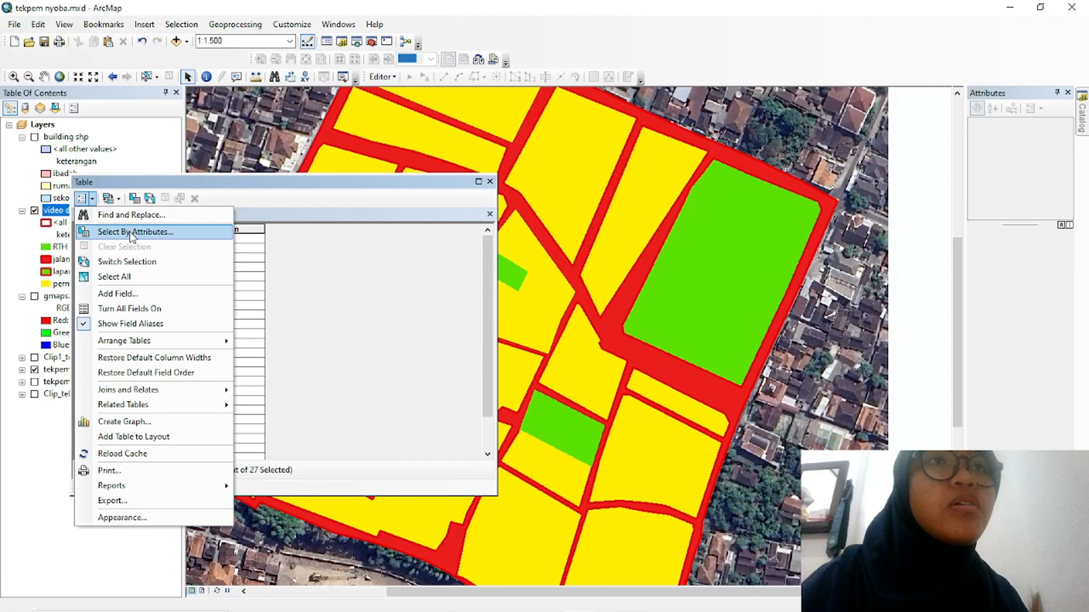
pyautogui.click(138, 294)
pyautogui.write('luas')
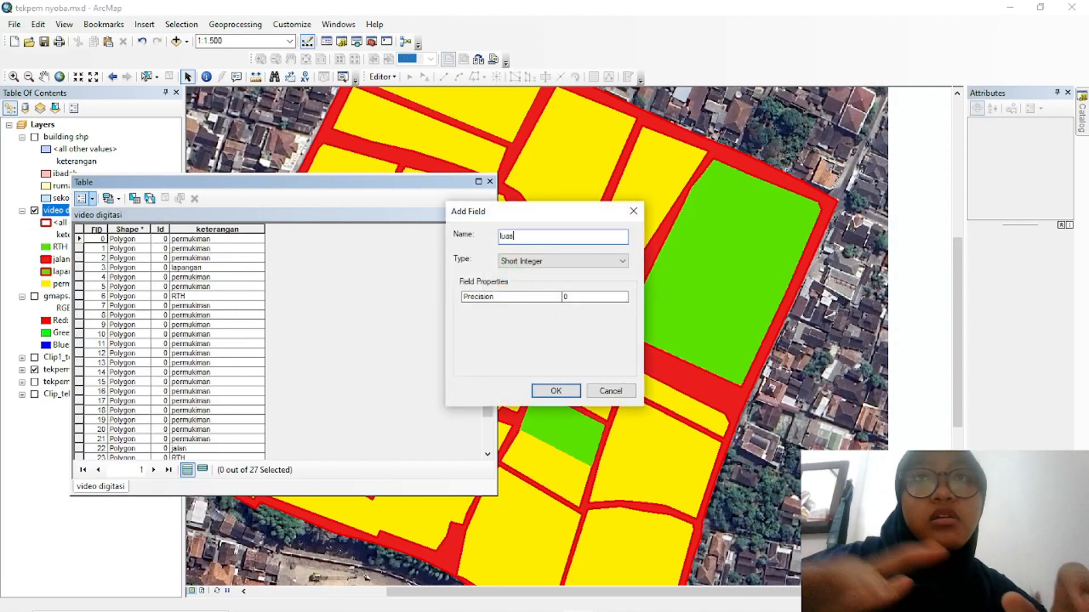
pyautogui.click(545, 261)
pyautogui.click(542, 312)
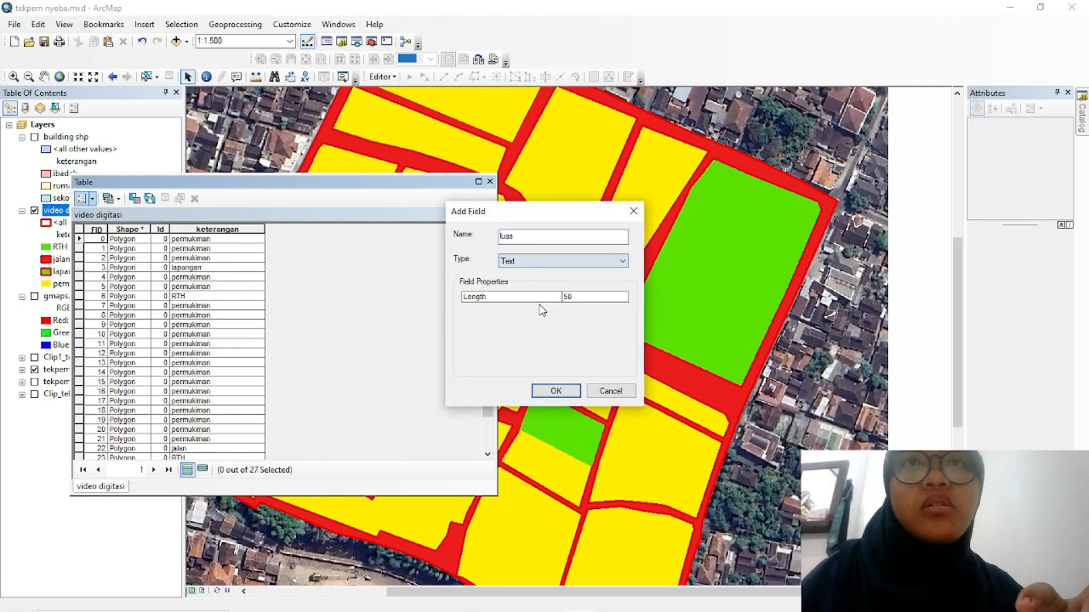
pyautogui.click(549, 262)
pyautogui.click(543, 291)
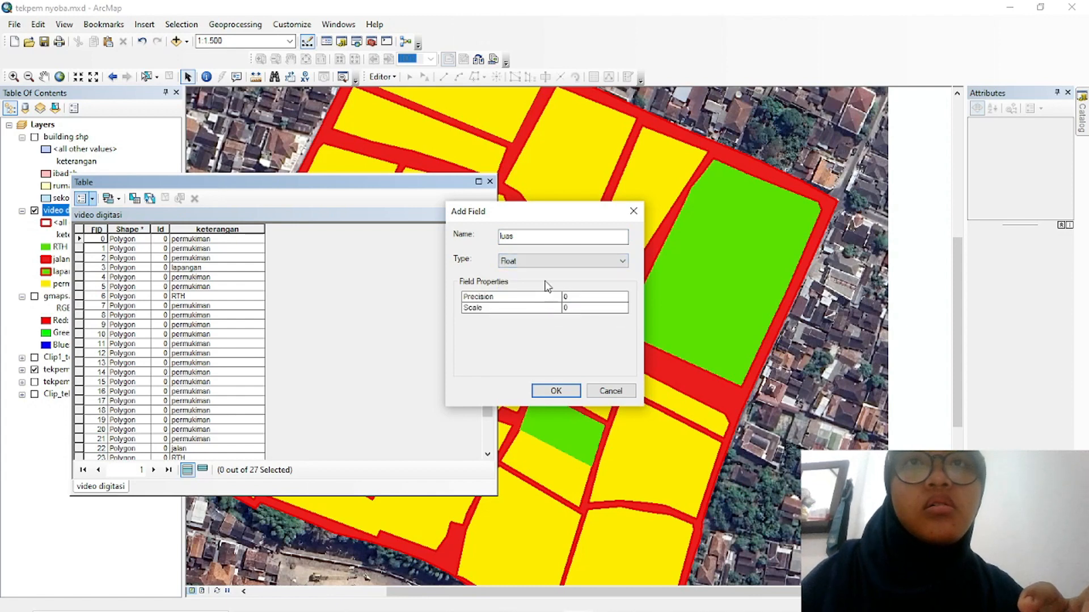
pyautogui.click(552, 262)
pyautogui.click(543, 300)
pyautogui.click(556, 391)
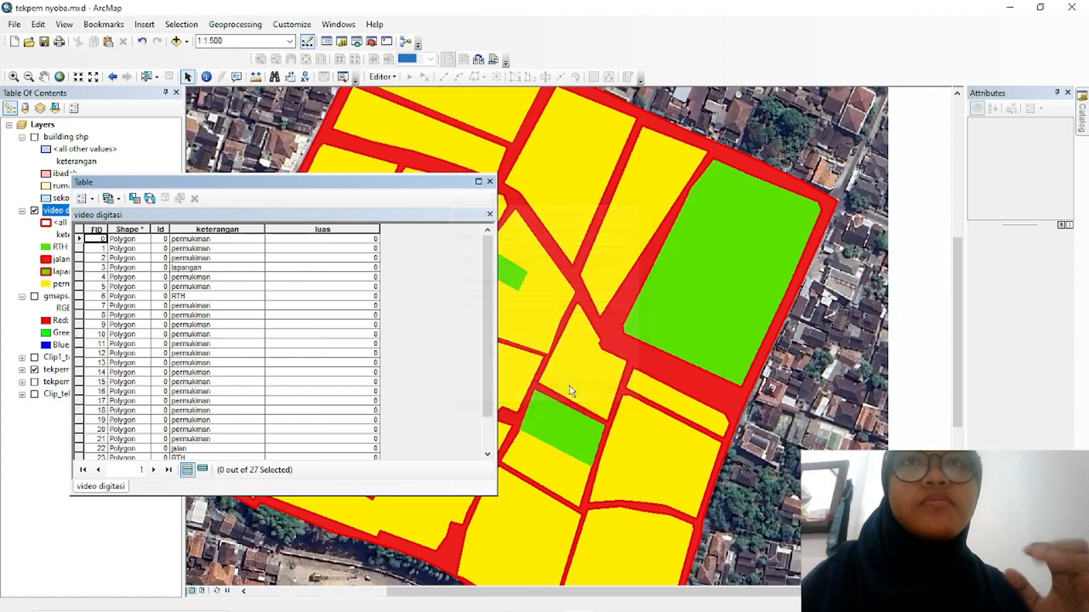
# Select the large green lapangan polygon on the map so that only its record is selected in the video digitasi table
pyautogui.click(355, 230)
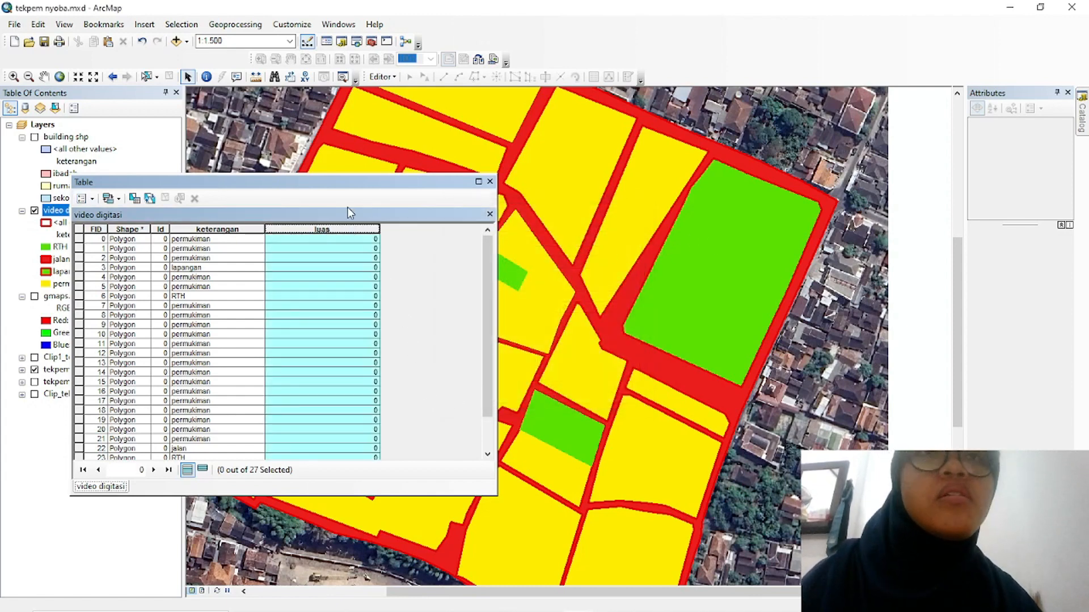
pyautogui.click(147, 77)
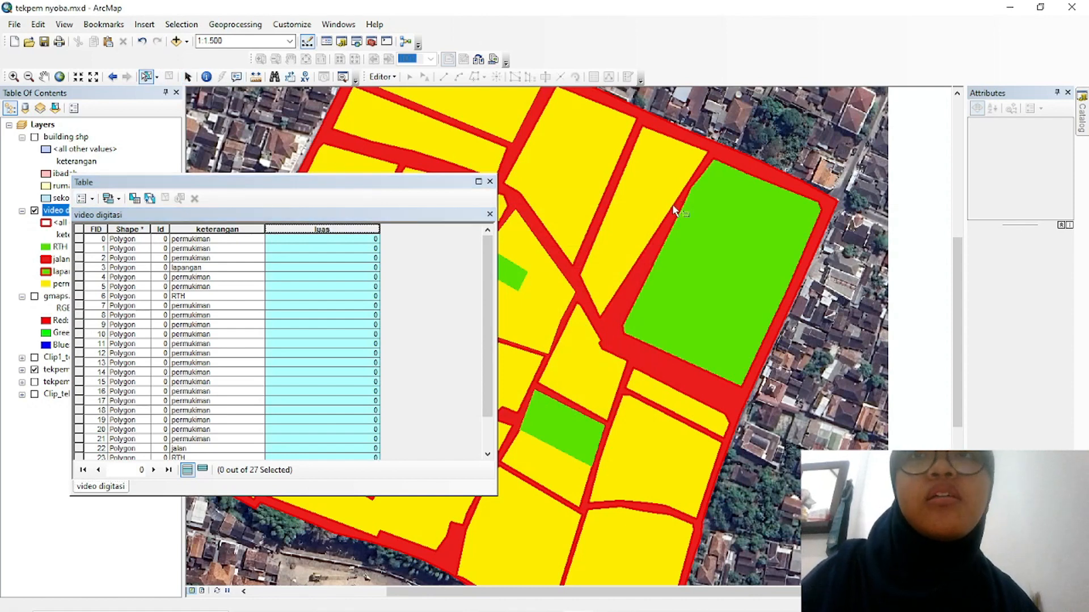
pyautogui.click(733, 237)
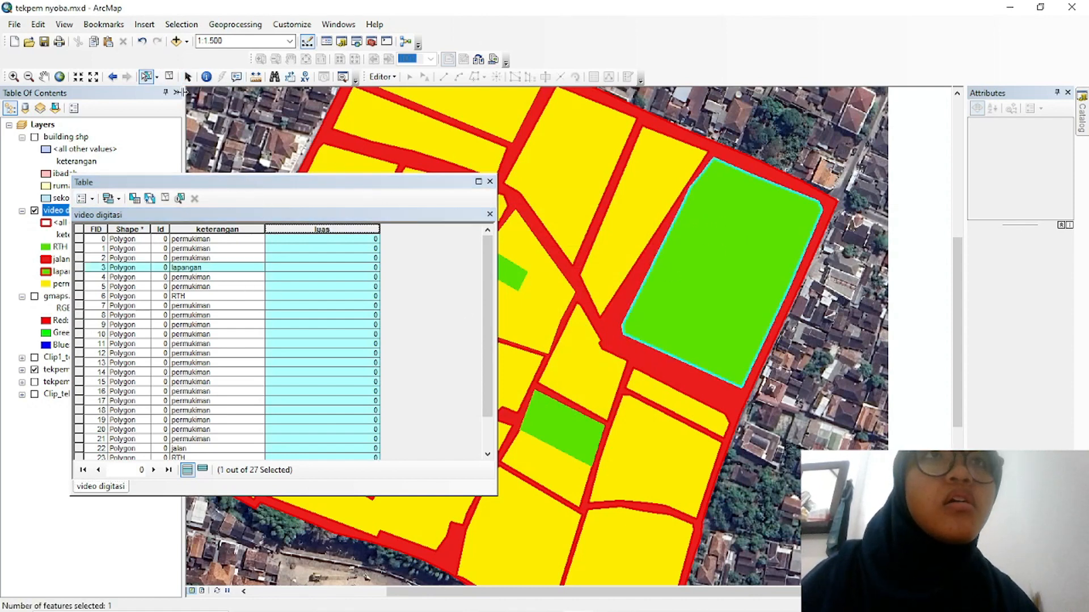
pyautogui.click(168, 77)
pyautogui.click(417, 268)
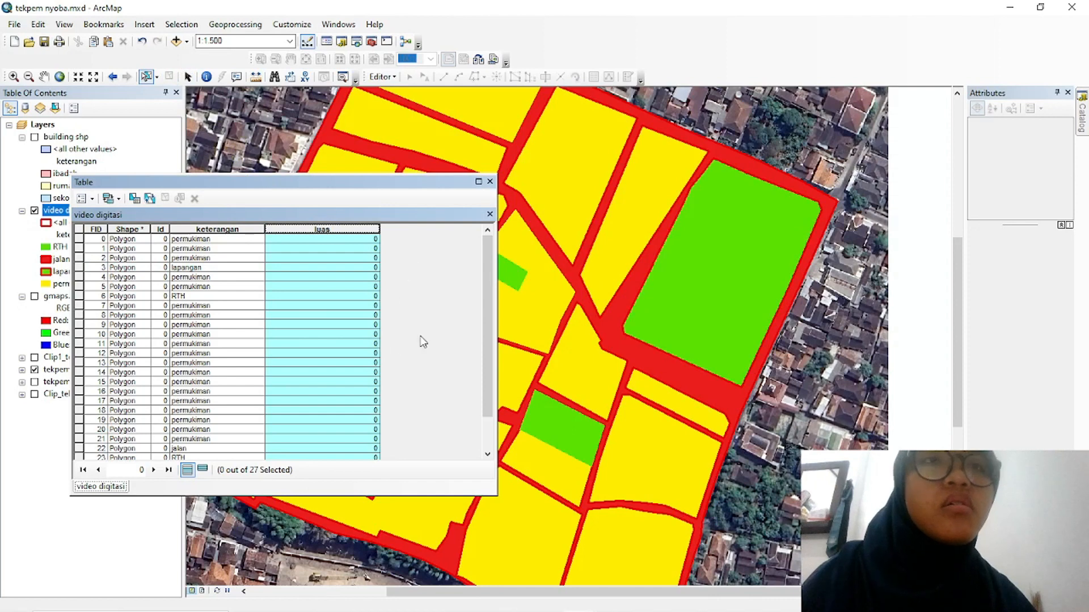
pyautogui.click(721, 305)
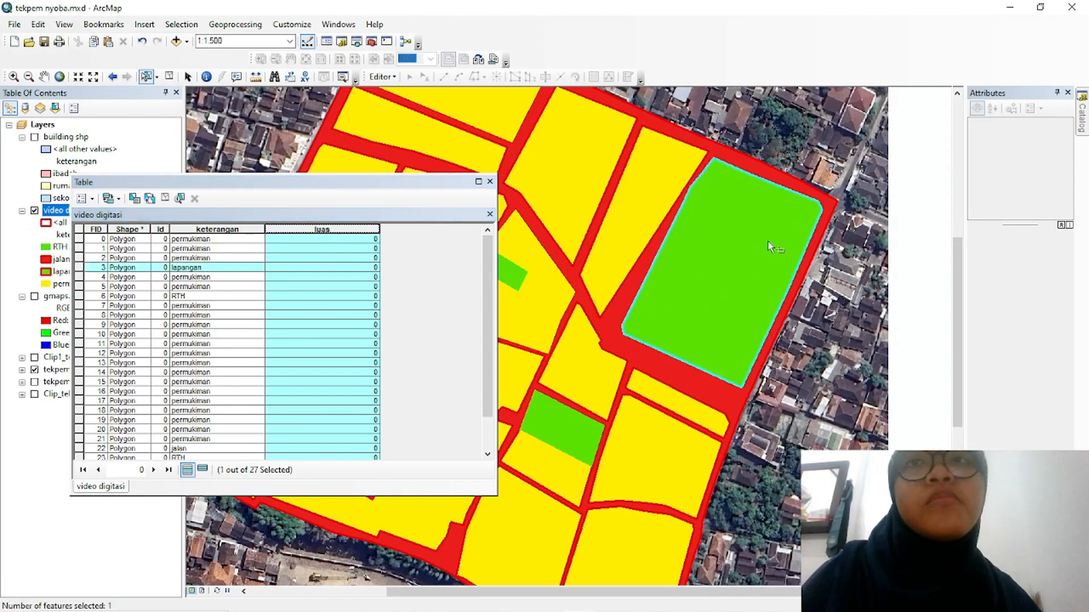
# Calculate the selected lapangan polygon's area into the luas field in square meters, using the data source coordinate system and selected records only
pyautogui.rightClick(339, 231)
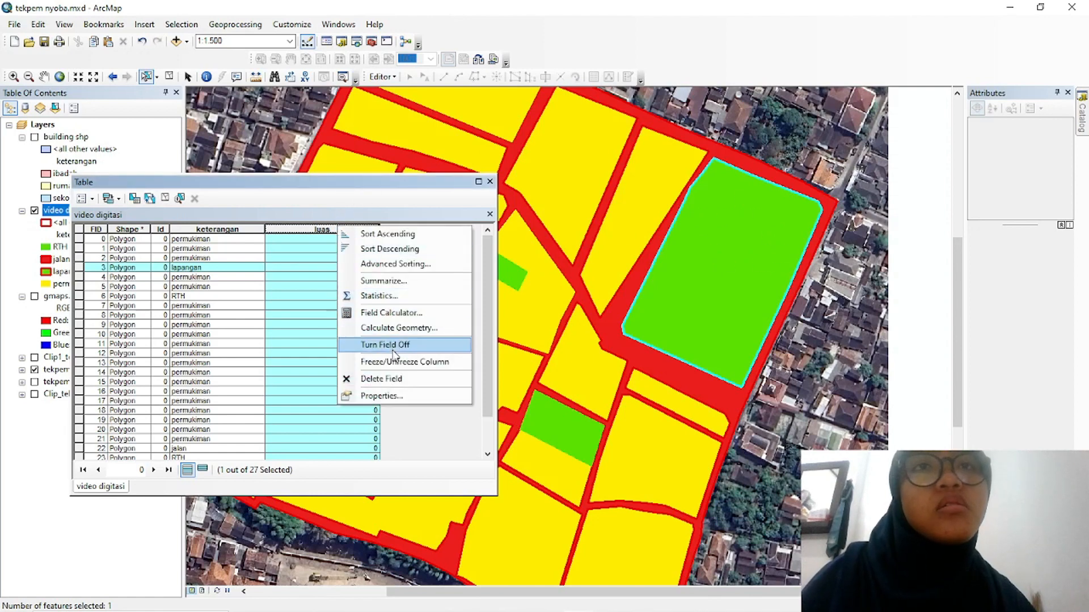
pyautogui.click(397, 328)
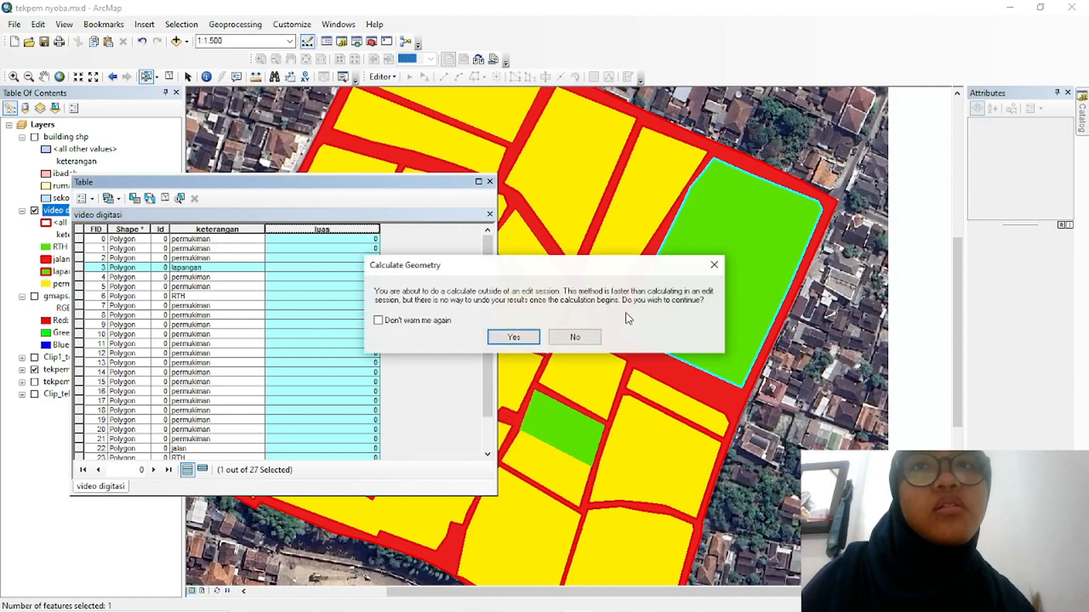
pyautogui.click(527, 335)
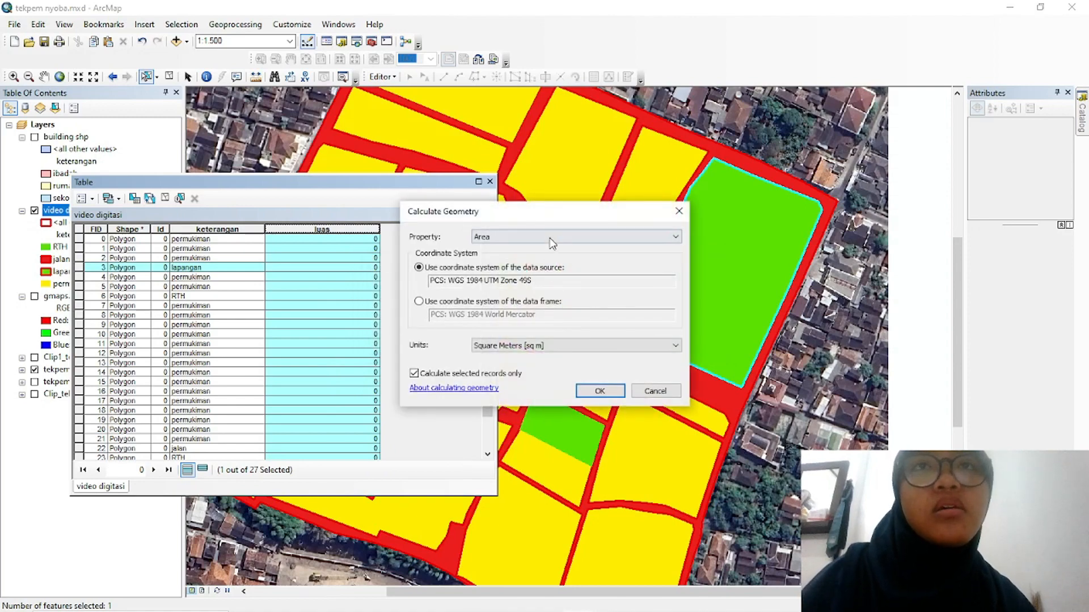
pyautogui.click(590, 346)
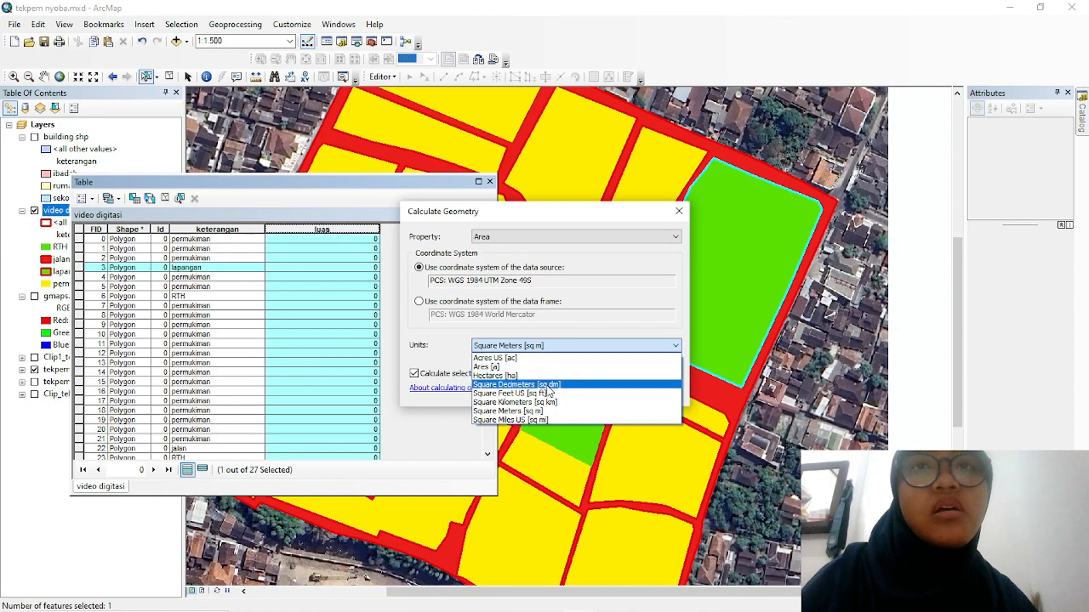
pyautogui.click(522, 384)
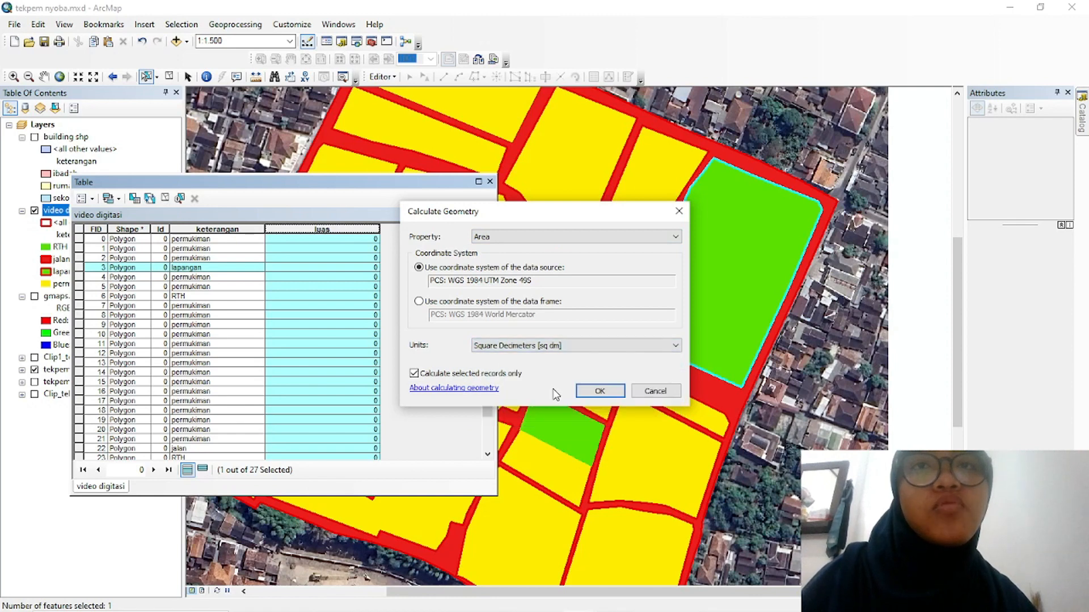
pyautogui.click(586, 351)
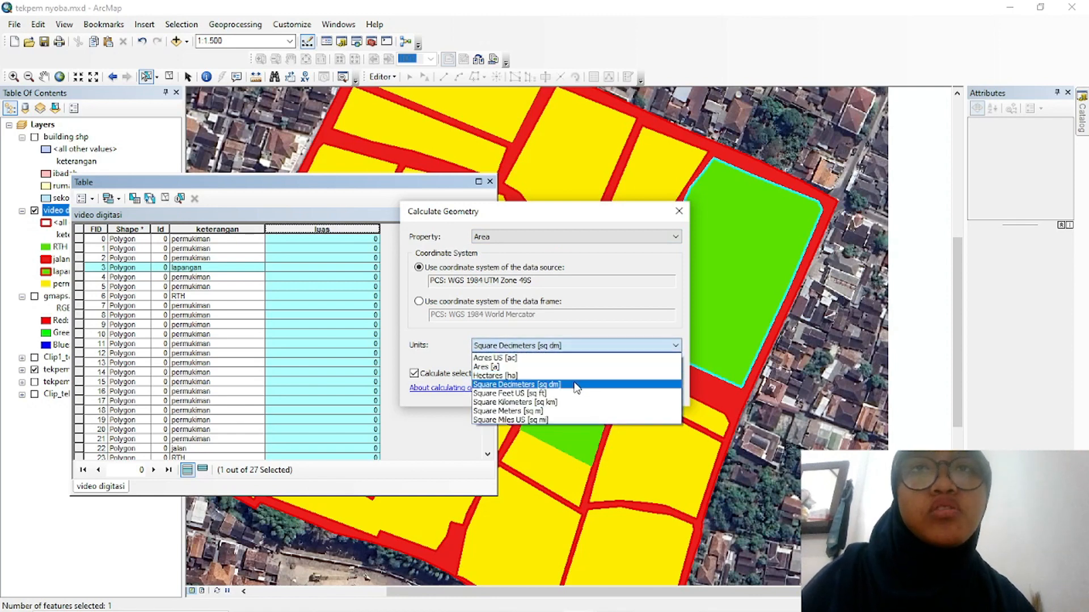
pyautogui.click(567, 411)
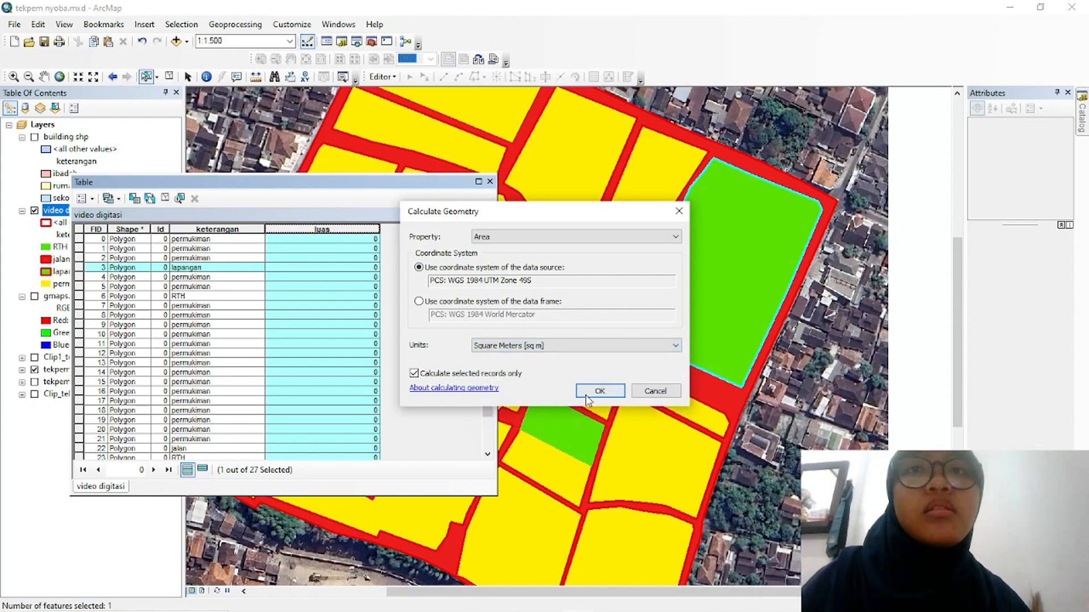
pyautogui.click(599, 391)
pyautogui.click(514, 338)
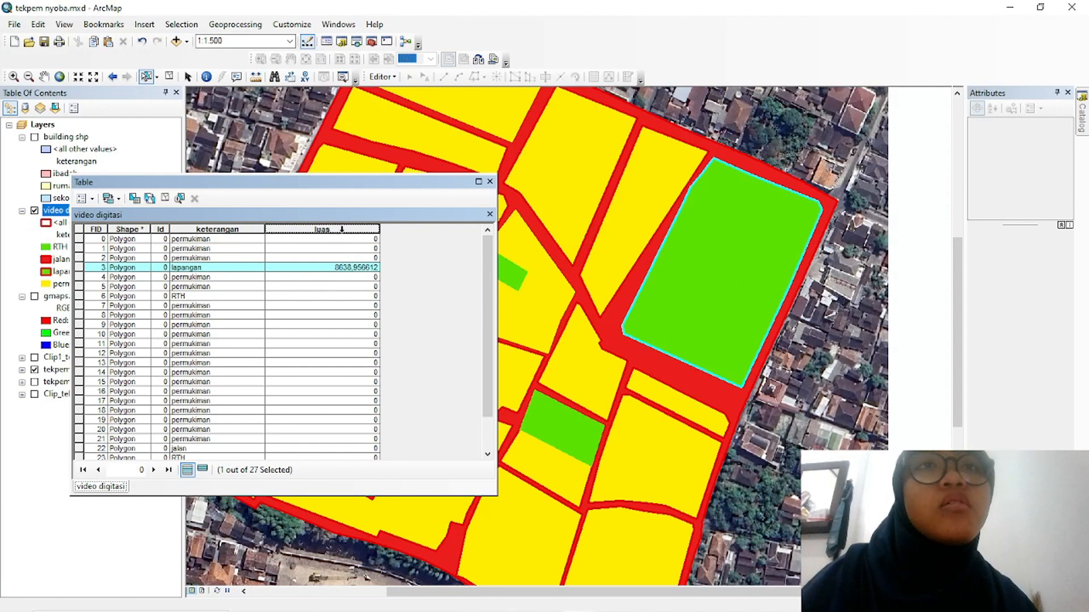
# Recalculate the selected lapangan polygon's area into the luas field in hectares
pyautogui.rightClick(338, 226)
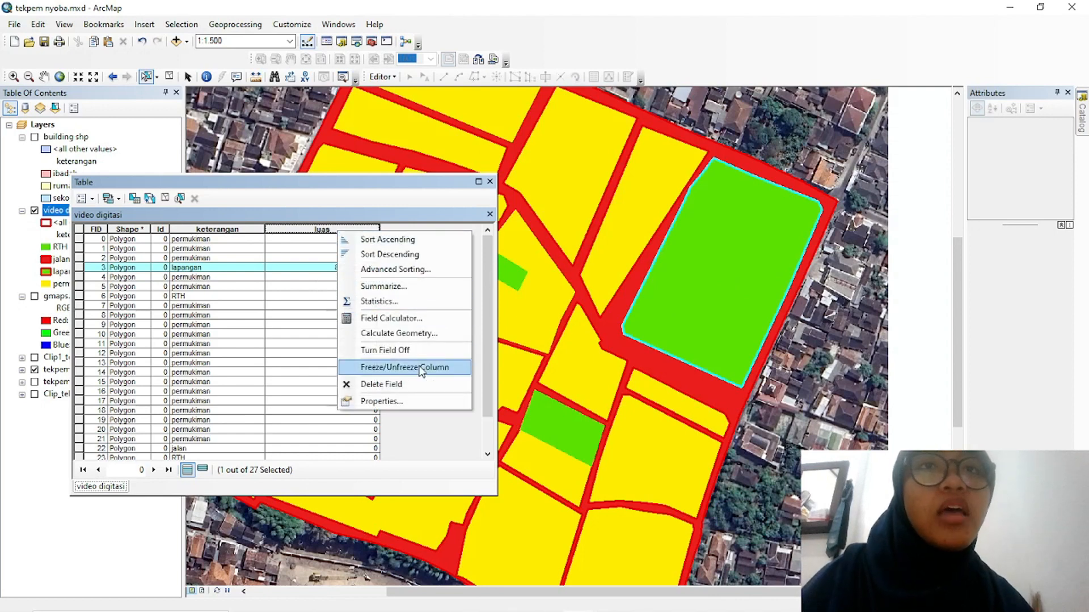
pyautogui.click(428, 334)
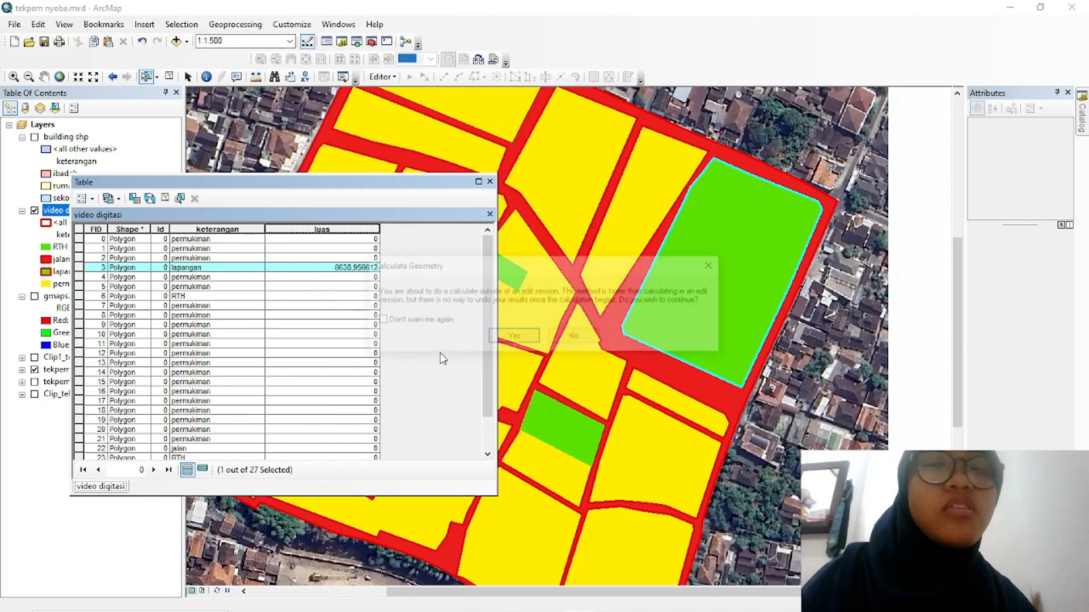
pyautogui.click(514, 339)
pyautogui.click(536, 346)
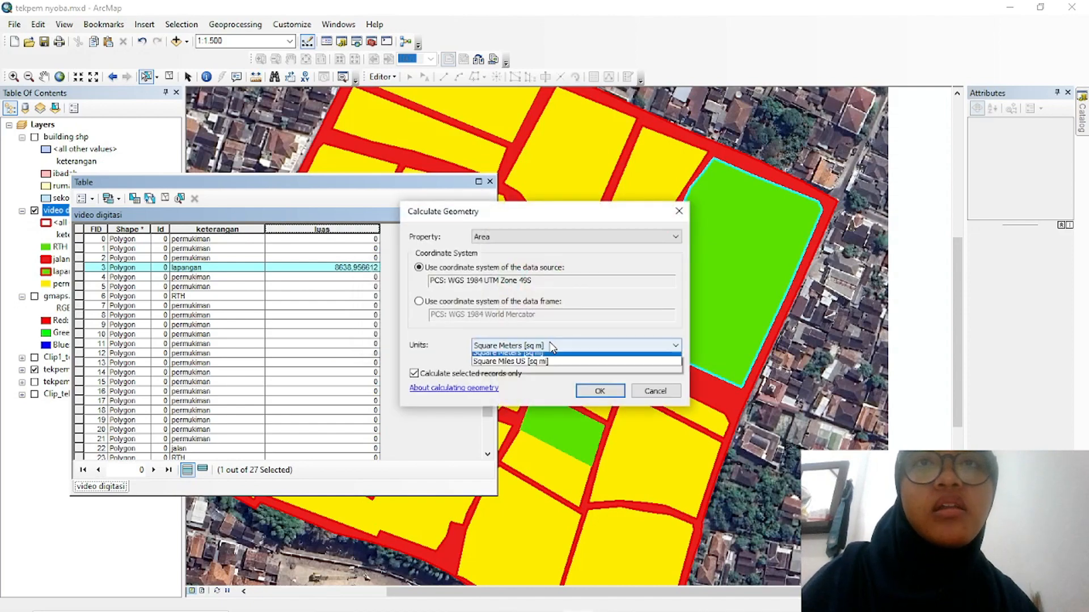
pyautogui.click(530, 375)
pyautogui.click(600, 392)
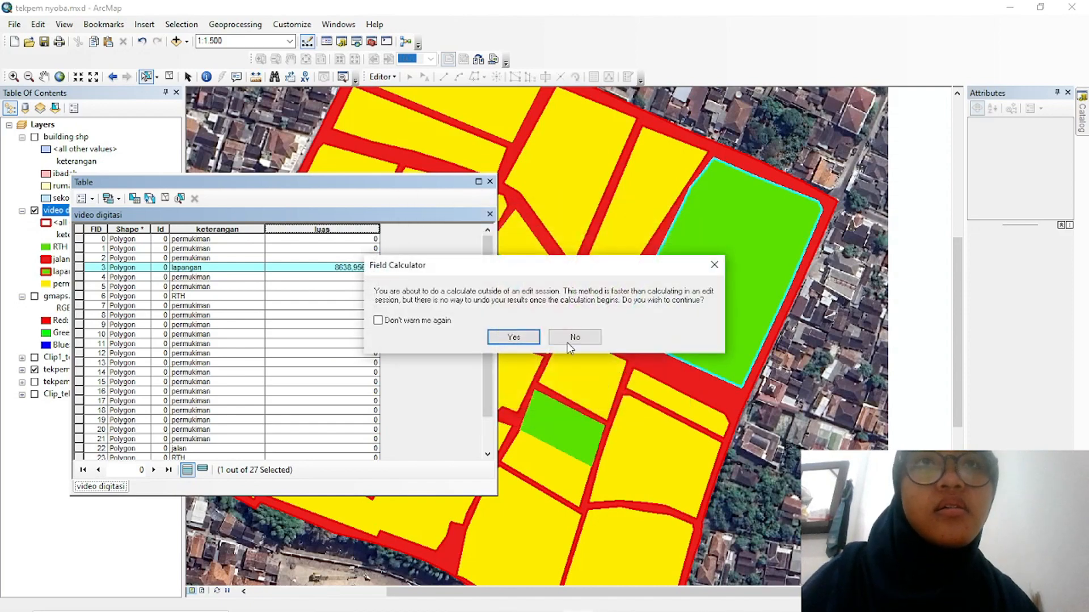
pyautogui.click(511, 338)
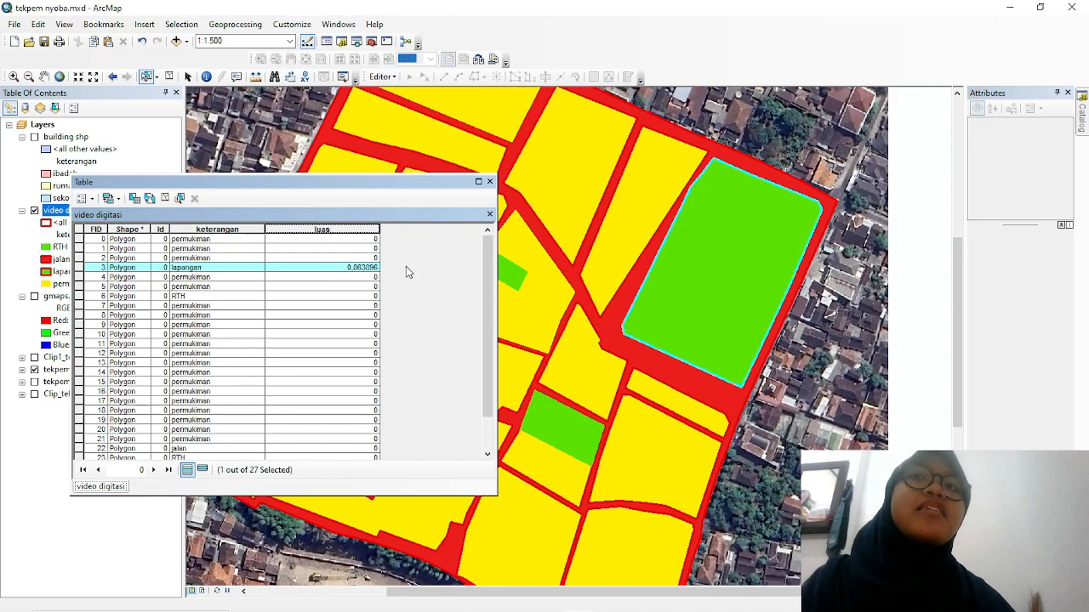
# Sort the video digitasi table by luas in ascending order and look over the records down to the lapangan row
pyautogui.doubleClick(328, 229)
pyautogui.moveTo(482, 287); pyautogui.dragTo(478, 381)
pyautogui.click(707, 305)
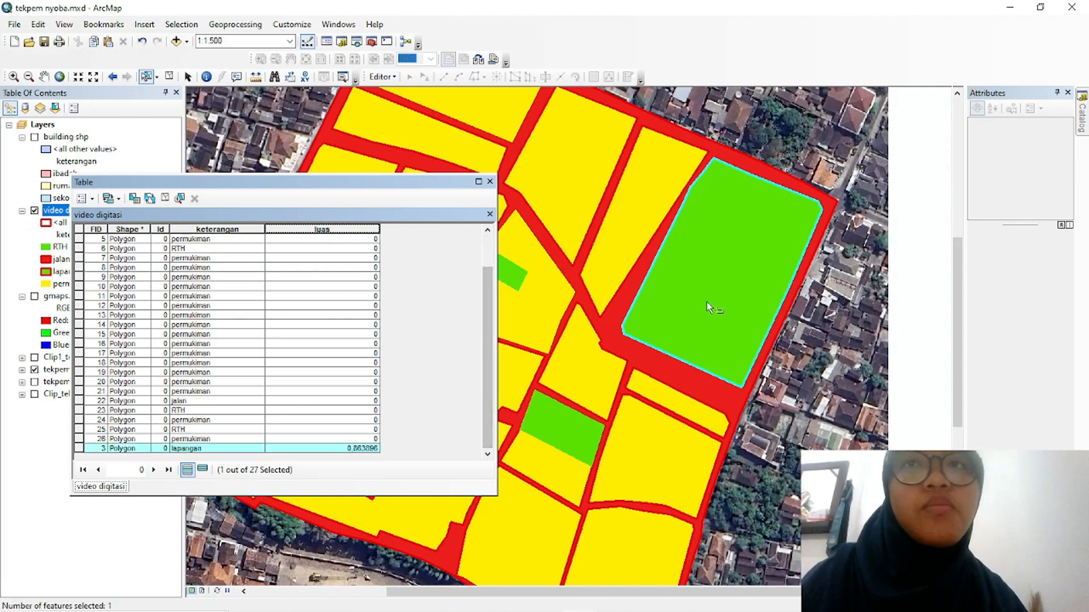
pyautogui.moveTo(483, 324); pyautogui.dragTo(470, 229)
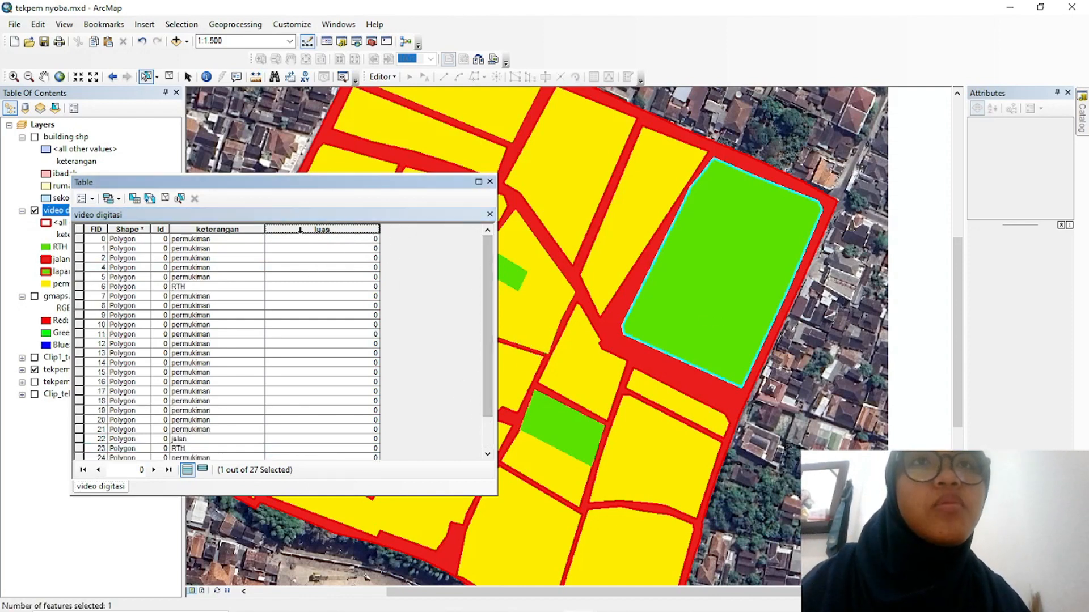
pyautogui.click(381, 76)
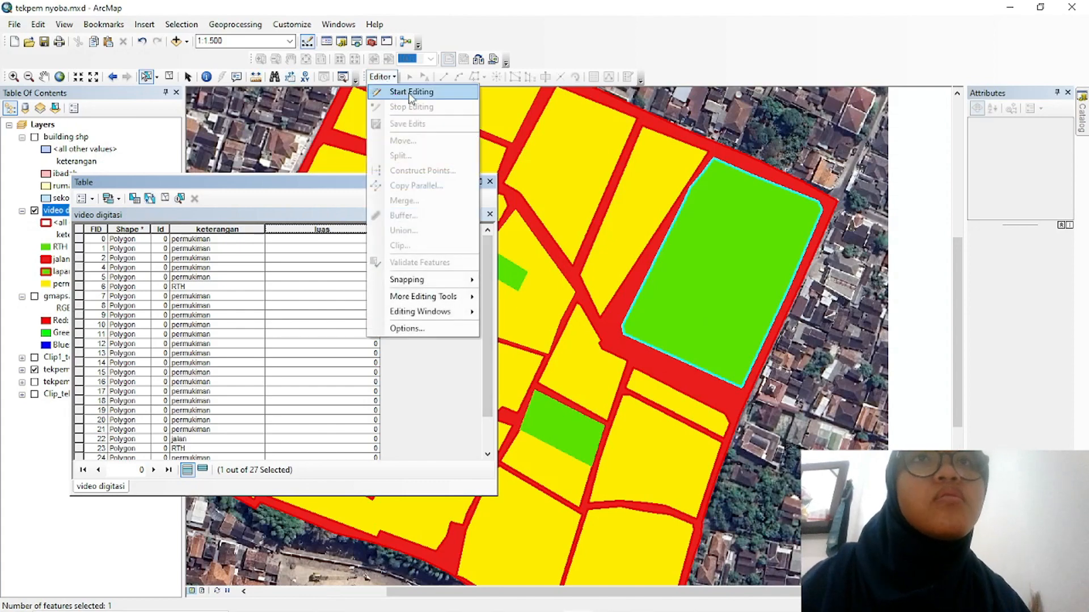
pyautogui.click(400, 93)
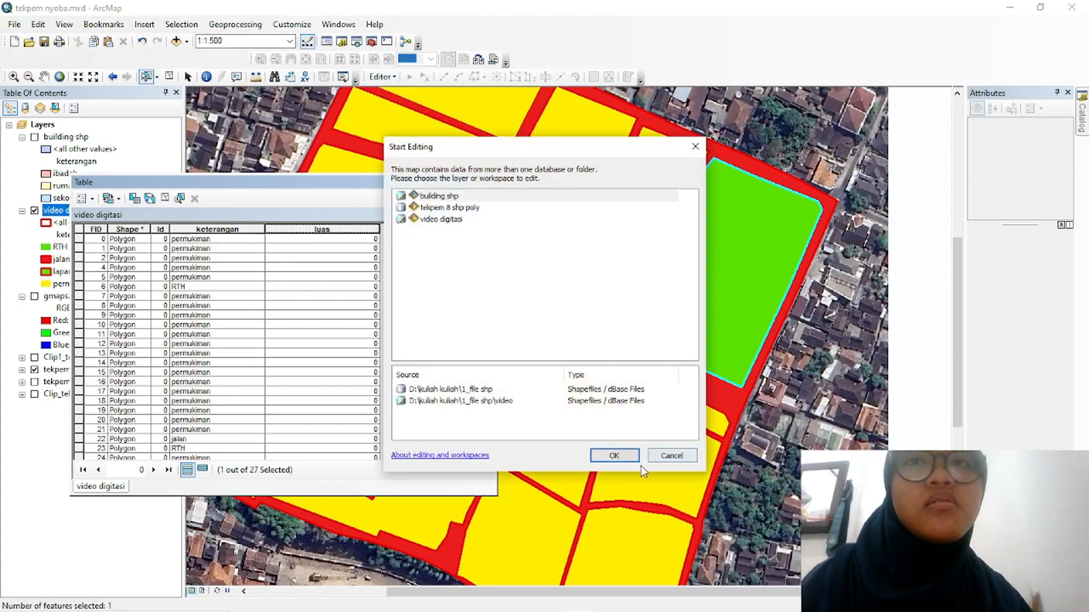
pyautogui.click(698, 146)
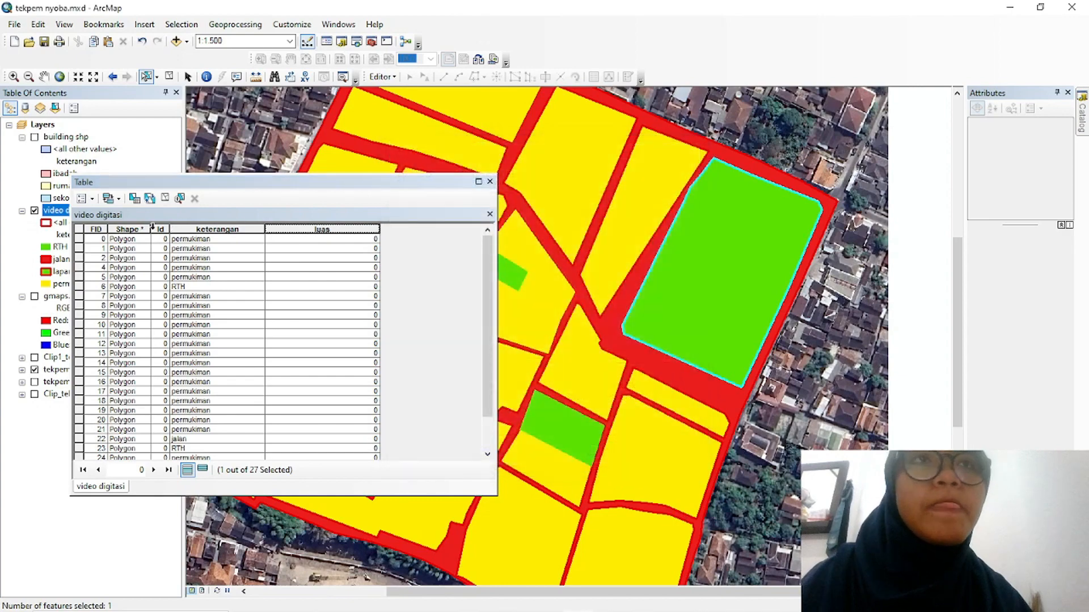
# Add a Double field named keliling to the video digitasi attribute table
pyautogui.click(92, 198)
pyautogui.click(142, 297)
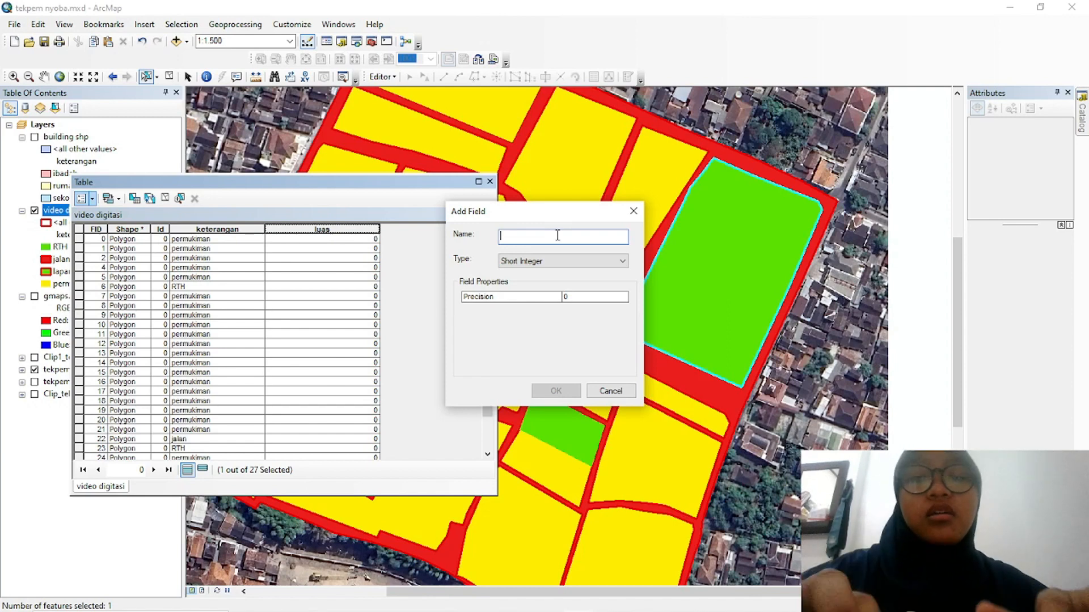
pyautogui.write('keliling')
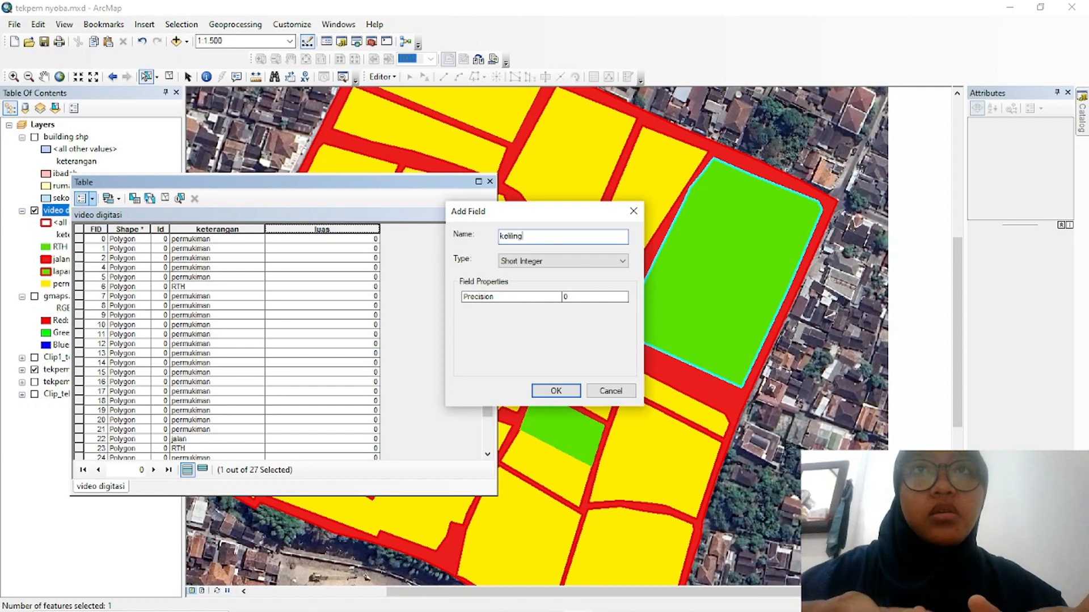
pyautogui.write('ing')
pyautogui.click(528, 262)
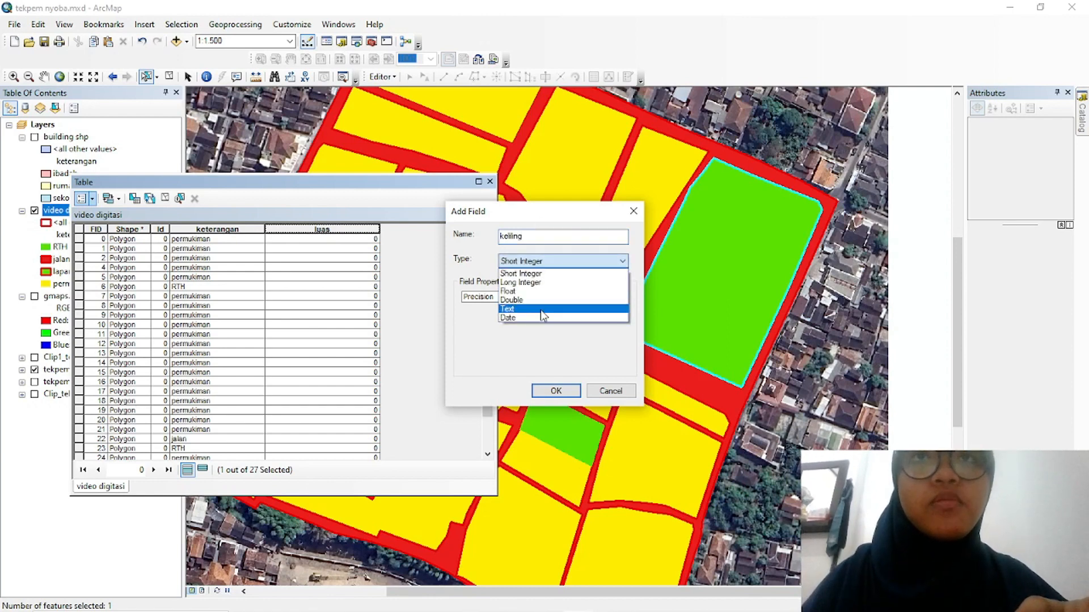
pyautogui.click(537, 299)
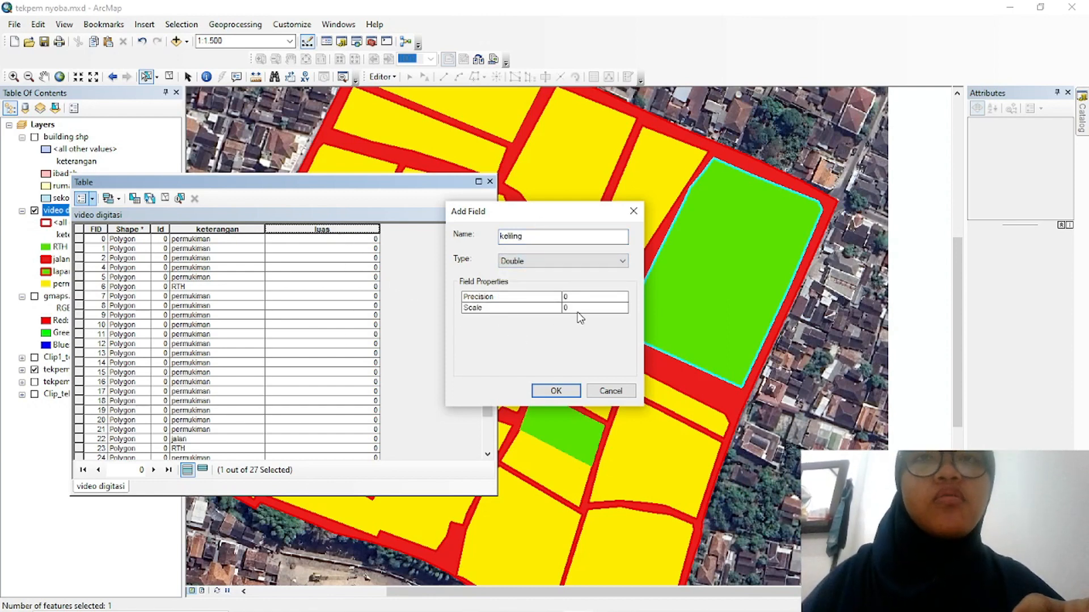
pyautogui.click(554, 390)
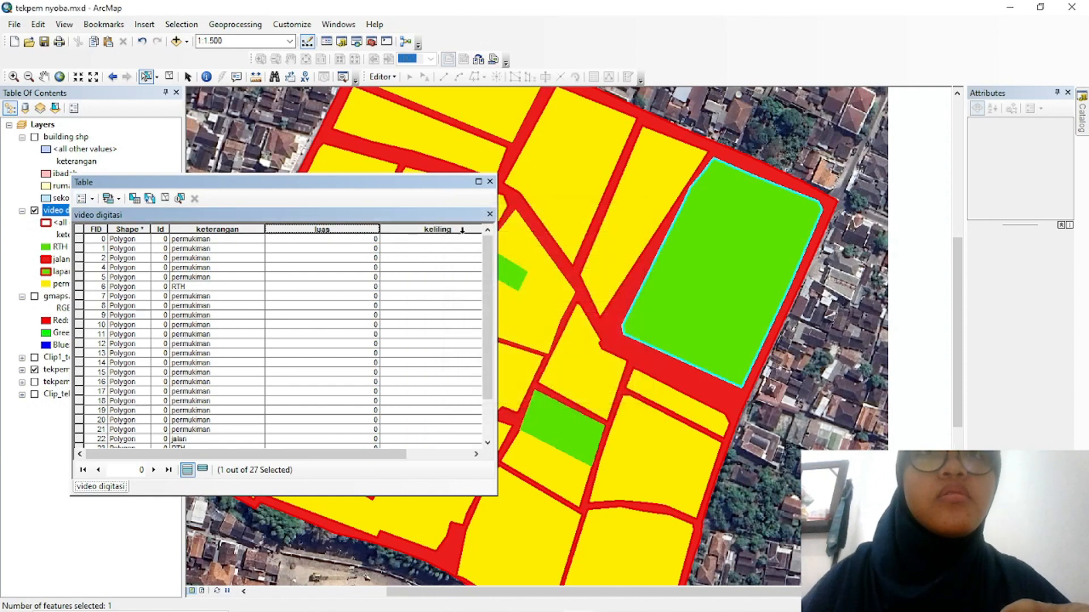
# Narrow the keterangan, luas and keliling columns so that all fields fit in the table window
pyautogui.moveTo(359, 454); pyautogui.dragTo(423, 454)
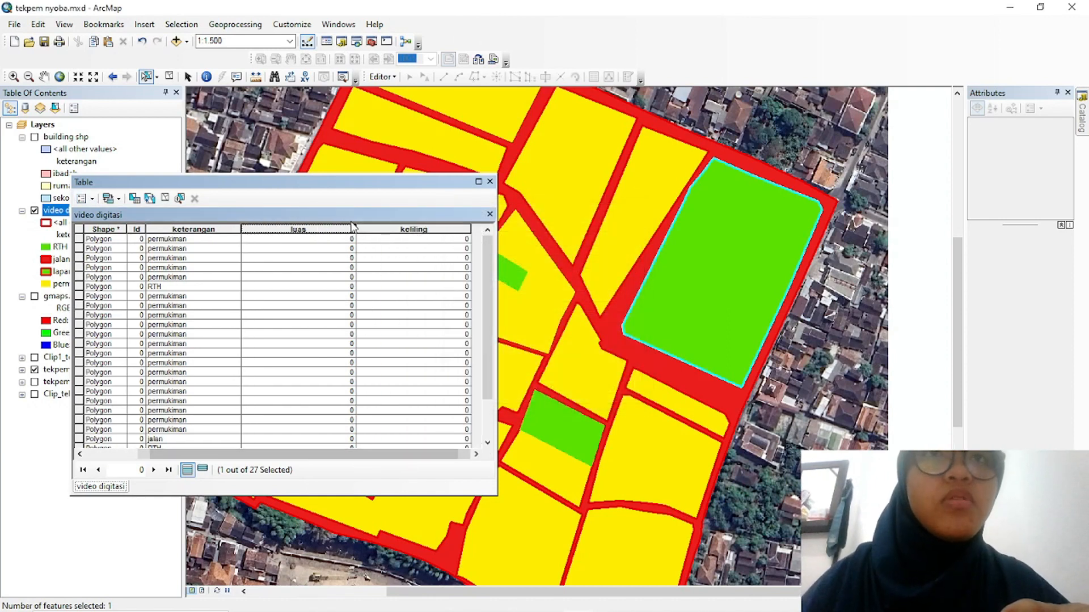
pyautogui.moveTo(357, 226); pyautogui.dragTo(303, 227)
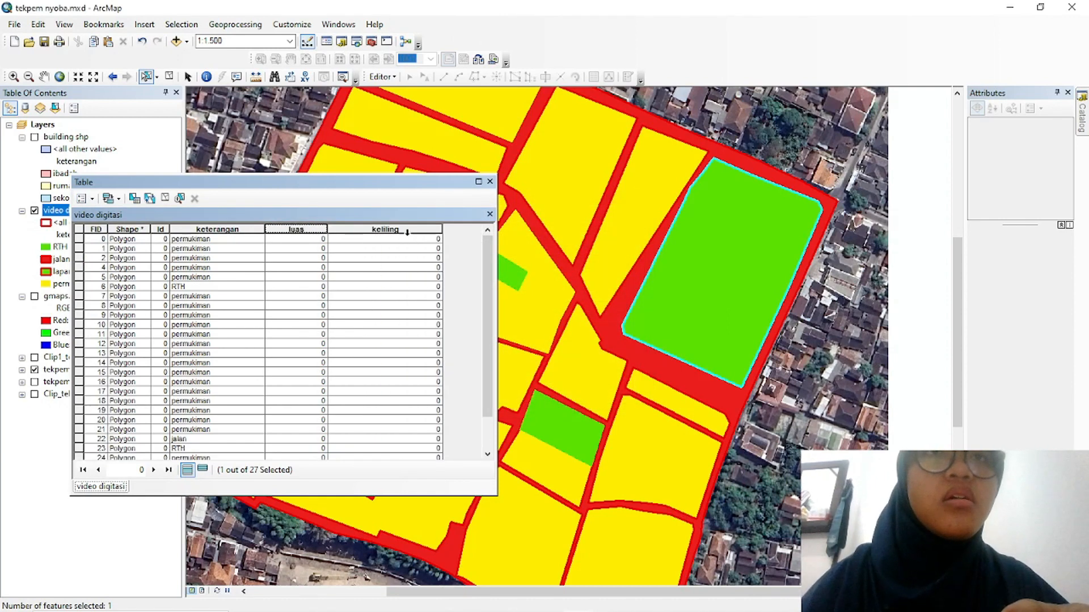
pyautogui.moveTo(442, 231); pyautogui.dragTo(368, 229)
pyautogui.moveTo(266, 229); pyautogui.dragTo(239, 229)
# Calculate the selected lapangan polygon's perimeter into the keliling field, using the data source's coordinate system and selected records only
pyautogui.click(318, 229)
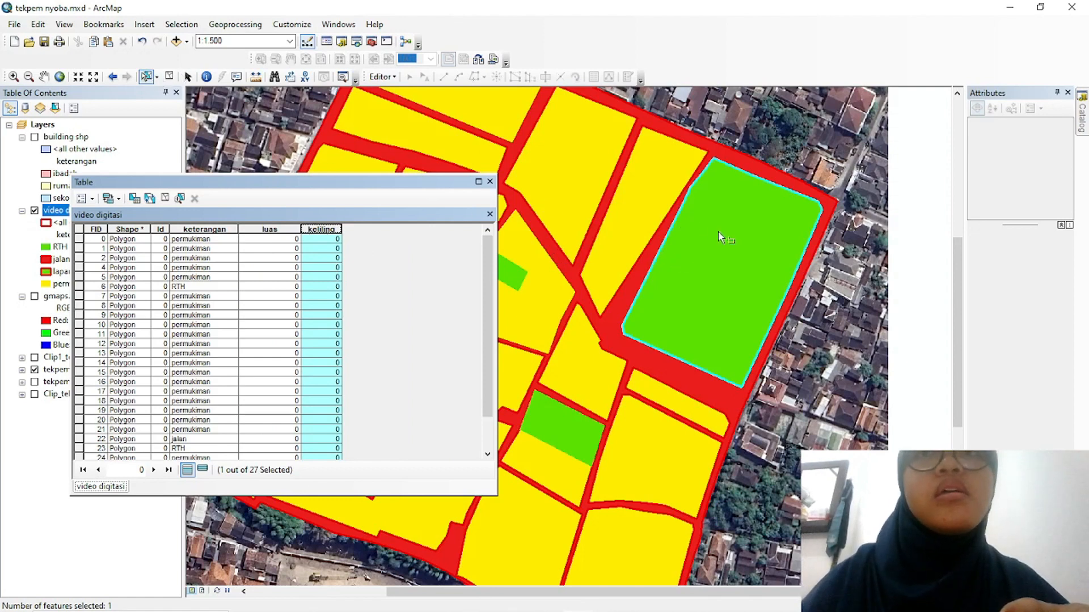
pyautogui.click(501, 300)
pyautogui.moveTo(489, 273); pyautogui.dragTo(489, 305)
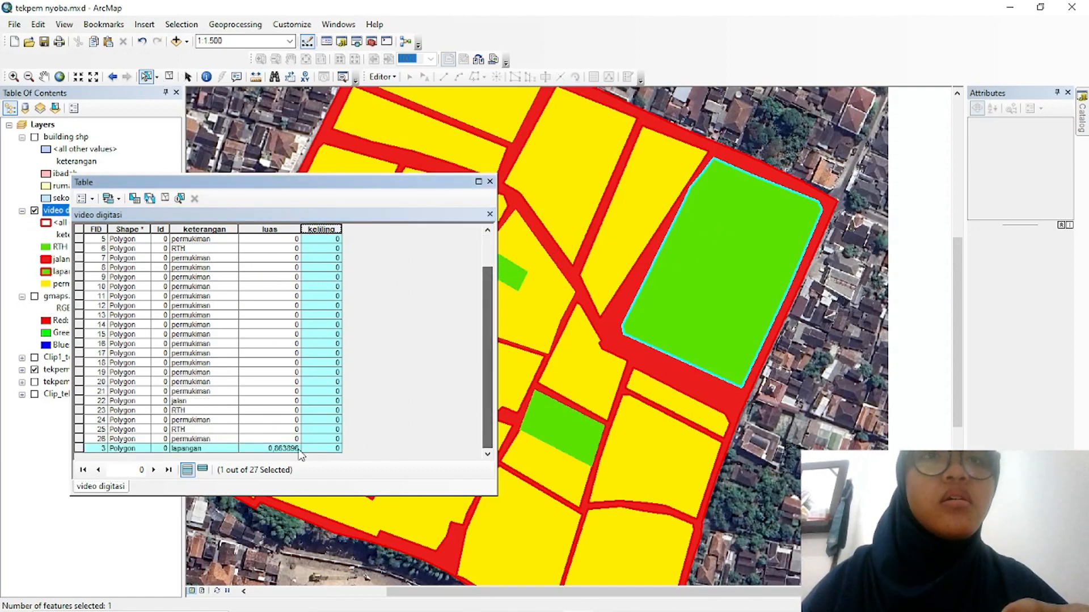
pyautogui.rightClick(332, 231)
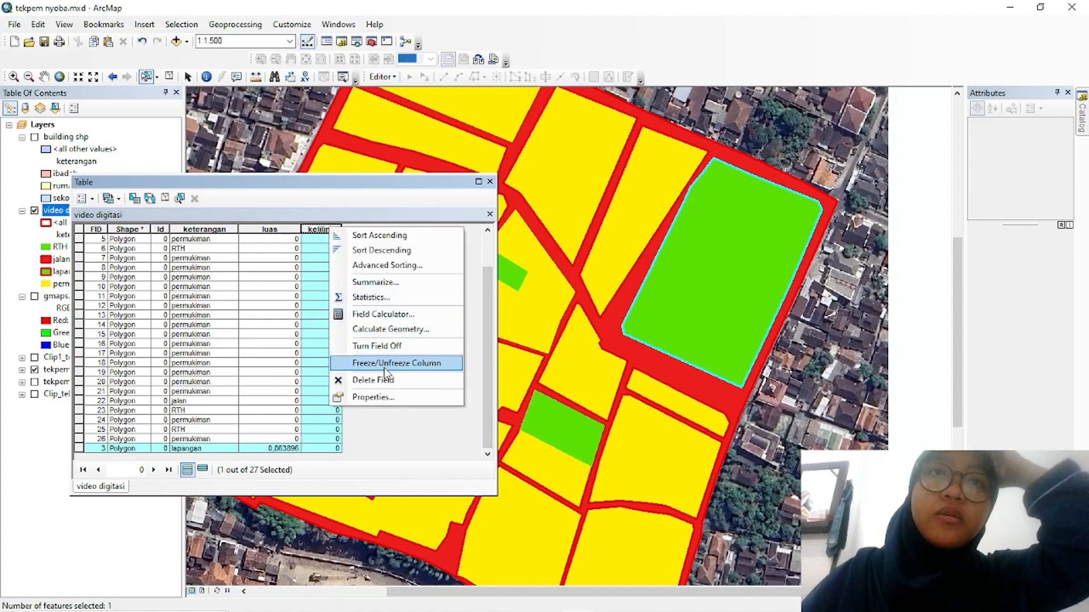
pyautogui.click(417, 328)
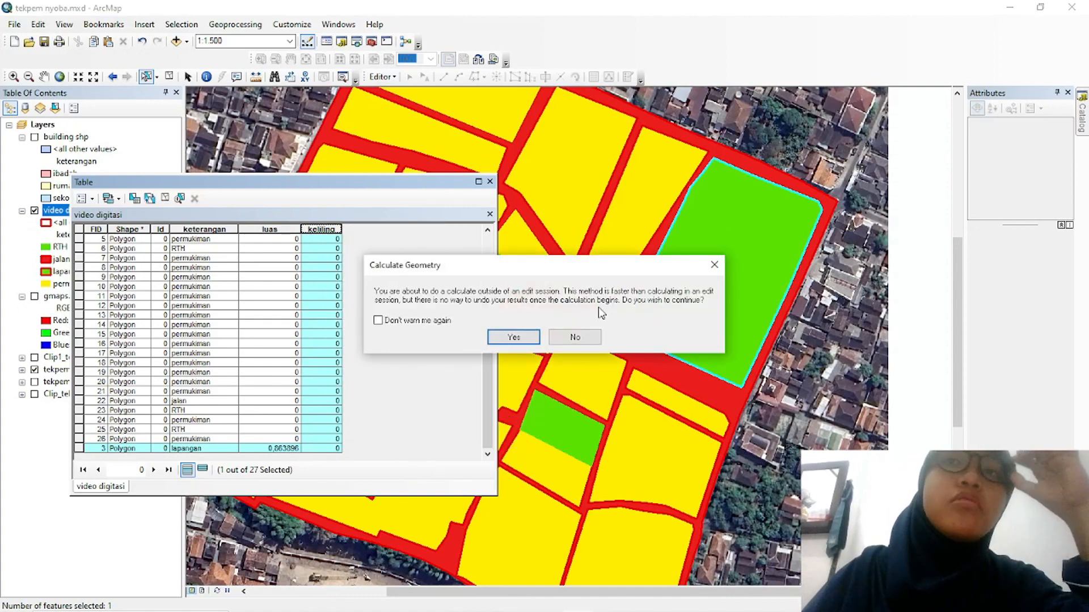
pyautogui.click(513, 337)
pyautogui.click(568, 236)
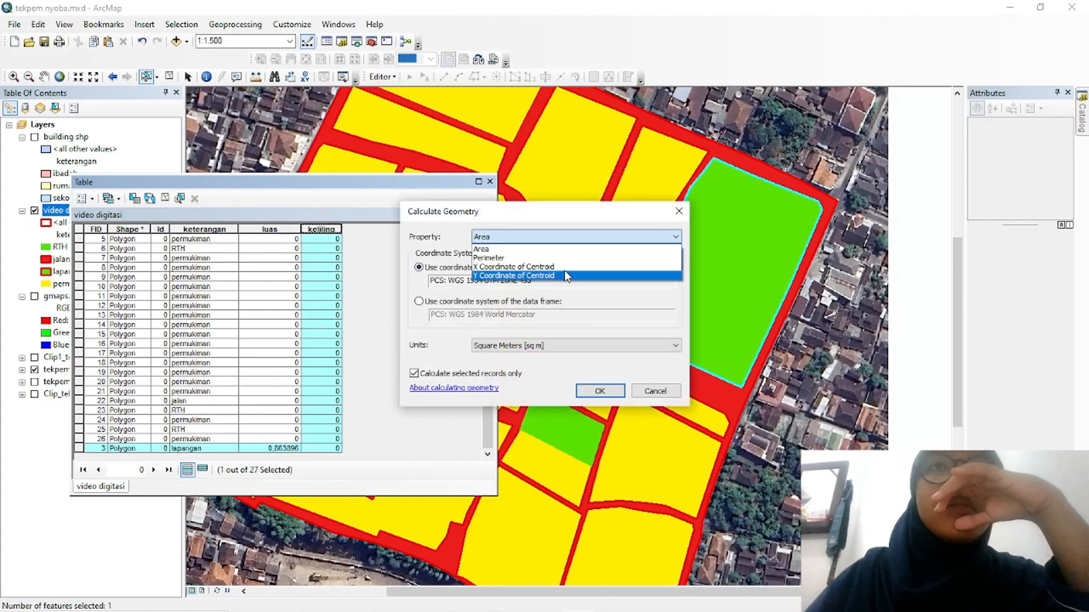
pyautogui.click(567, 257)
pyautogui.click(603, 391)
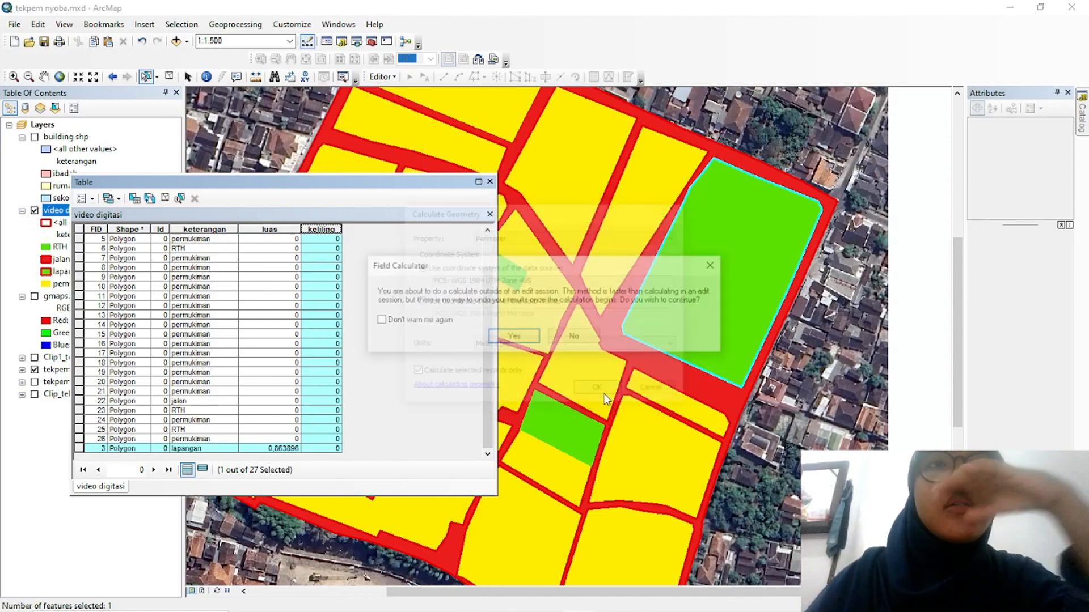
pyautogui.click(515, 338)
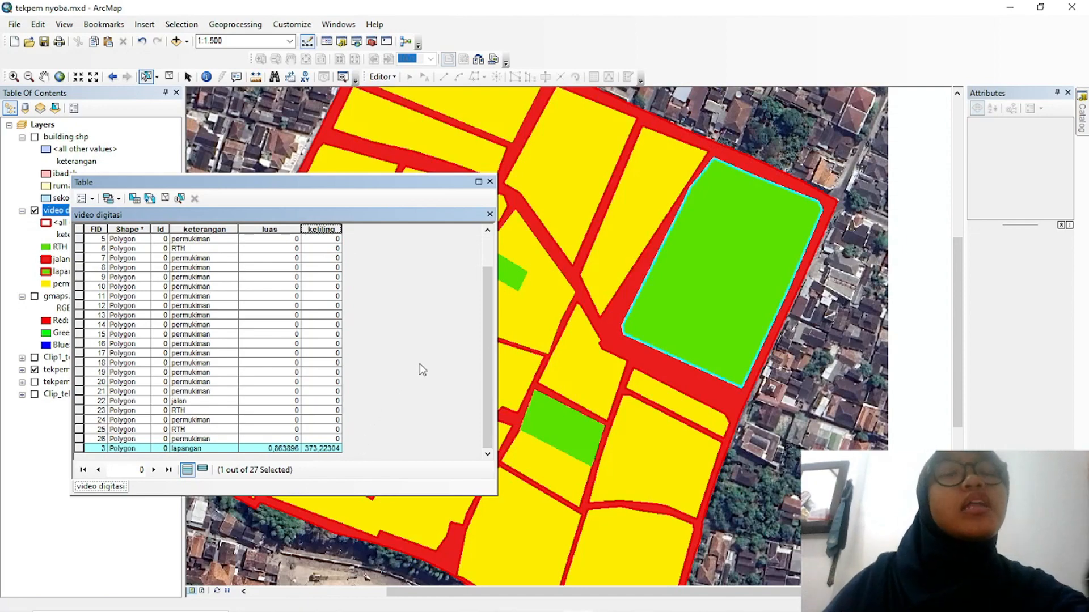
# Select all records in the video digitasi table except the lapangan row
pyautogui.moveTo(448, 193); pyautogui.dragTo(294, 217)
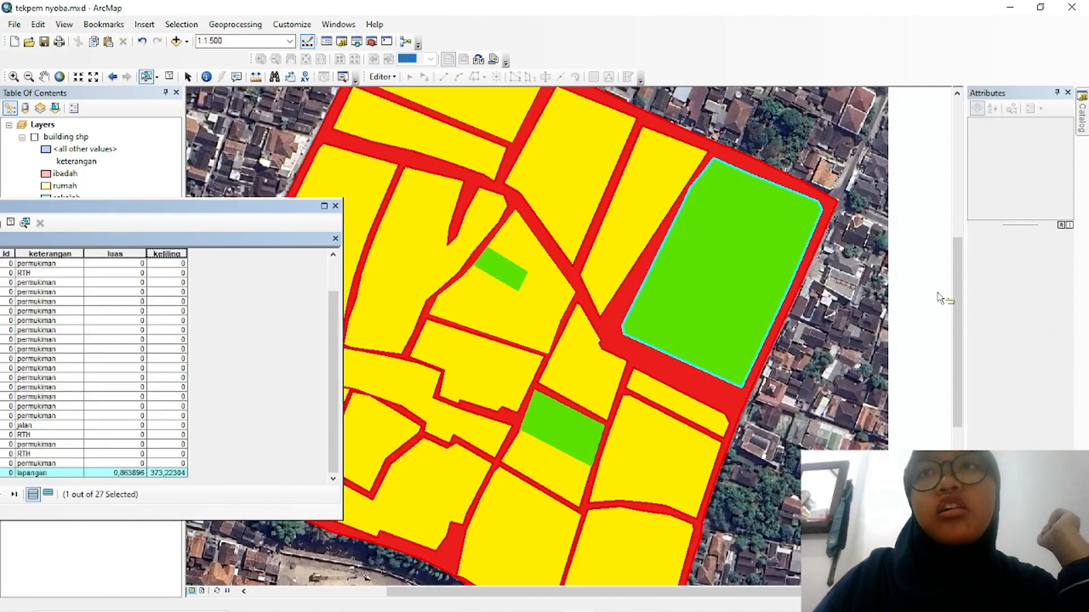
pyautogui.moveTo(957, 287)
pyautogui.mouseDown()
pyautogui.moveTo(957, 270)
pyautogui.moveTo(957, 287)
pyautogui.mouseUp()
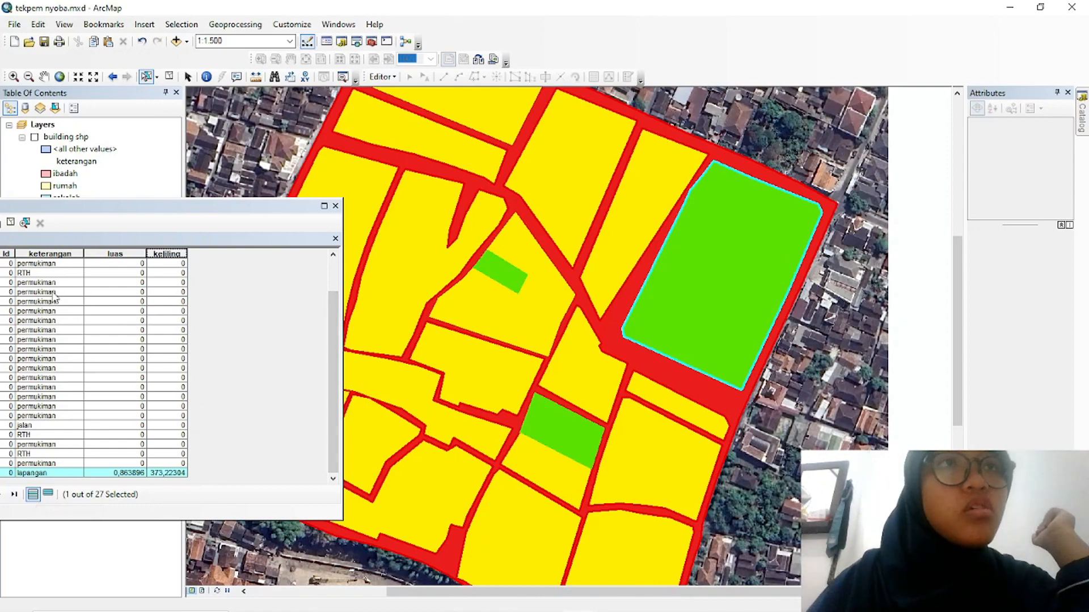
pyautogui.moveTo(149, 204); pyautogui.dragTo(196, 225)
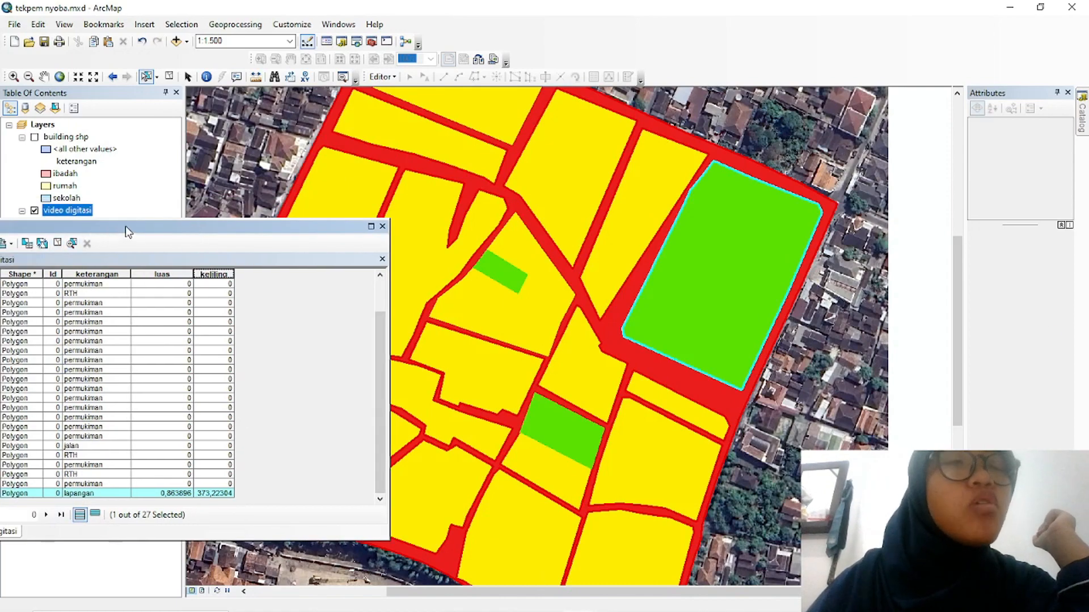
pyautogui.moveTo(125, 226); pyautogui.dragTo(190, 227)
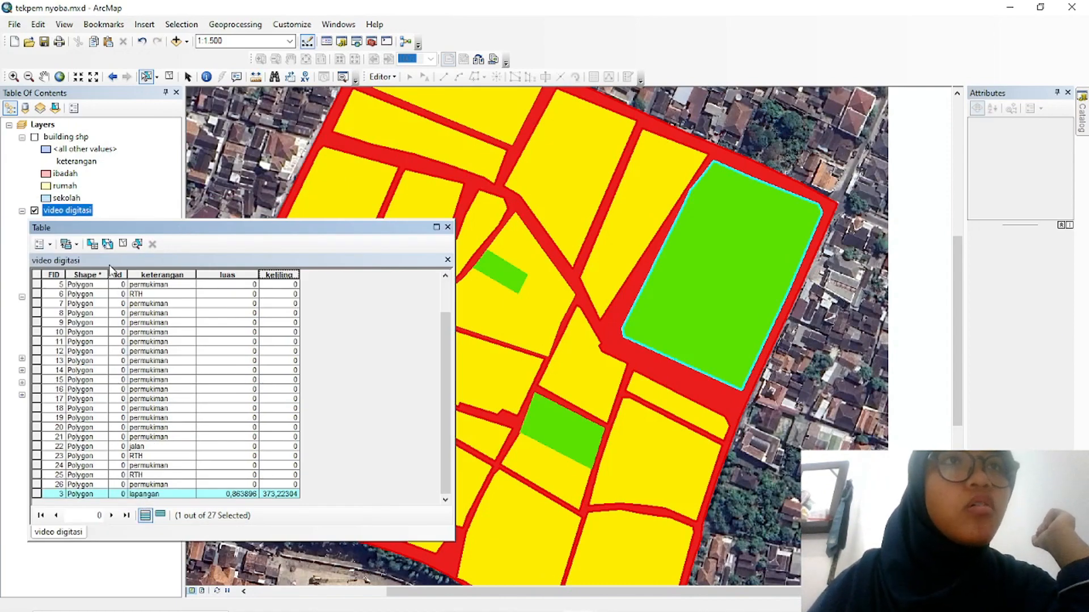
pyautogui.moveTo(446, 356); pyautogui.dragTo(445, 323)
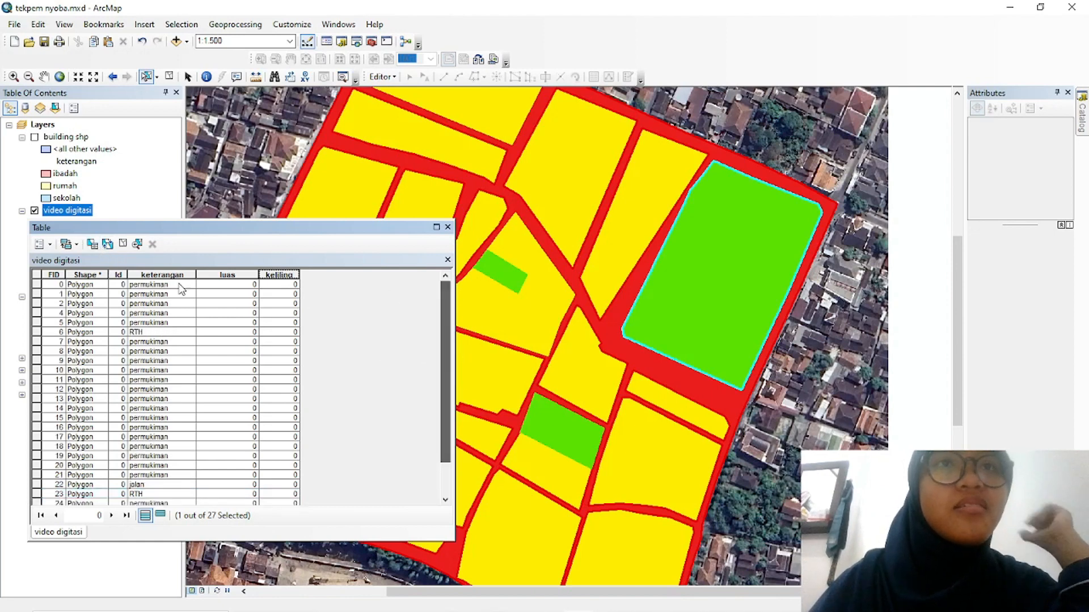
pyautogui.click(36, 284)
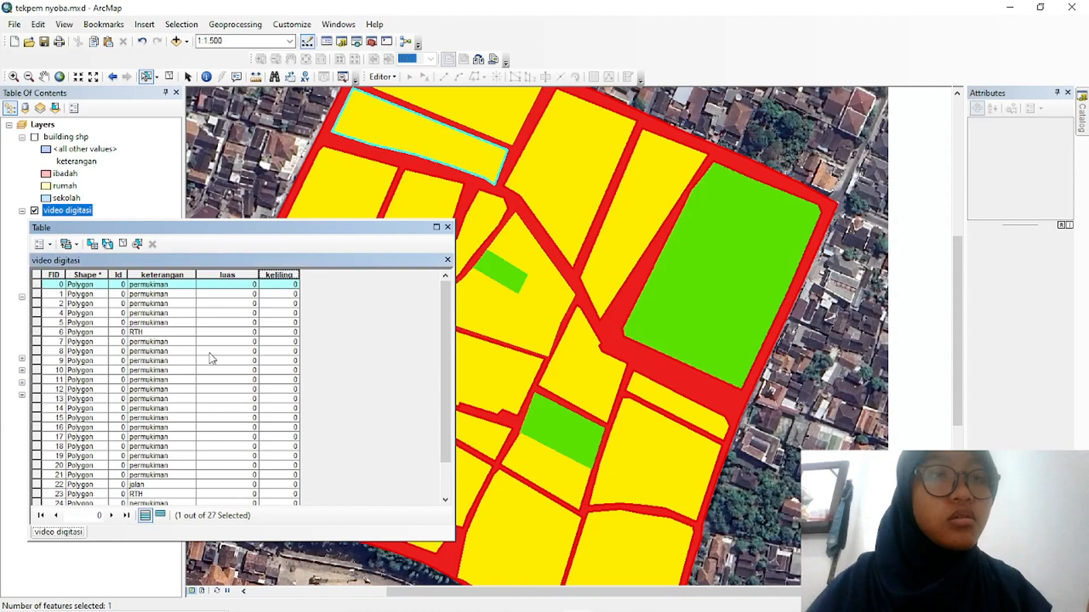
pyautogui.moveTo(443, 315); pyautogui.dragTo(434, 470)
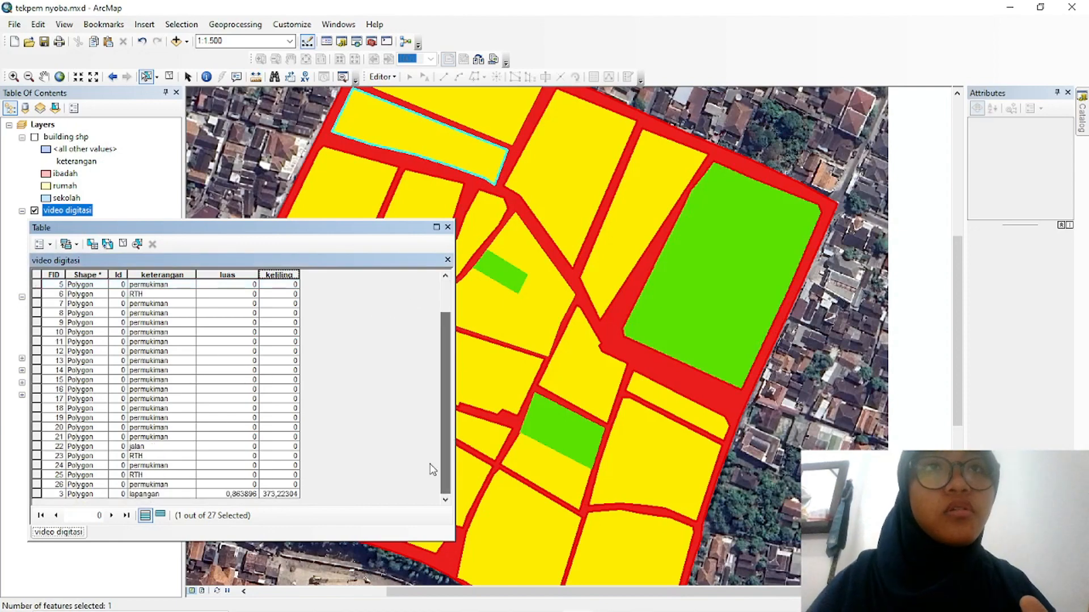
pyautogui.keyDown('shift'); pyautogui.click(37, 485); pyautogui.keyUp('shift')
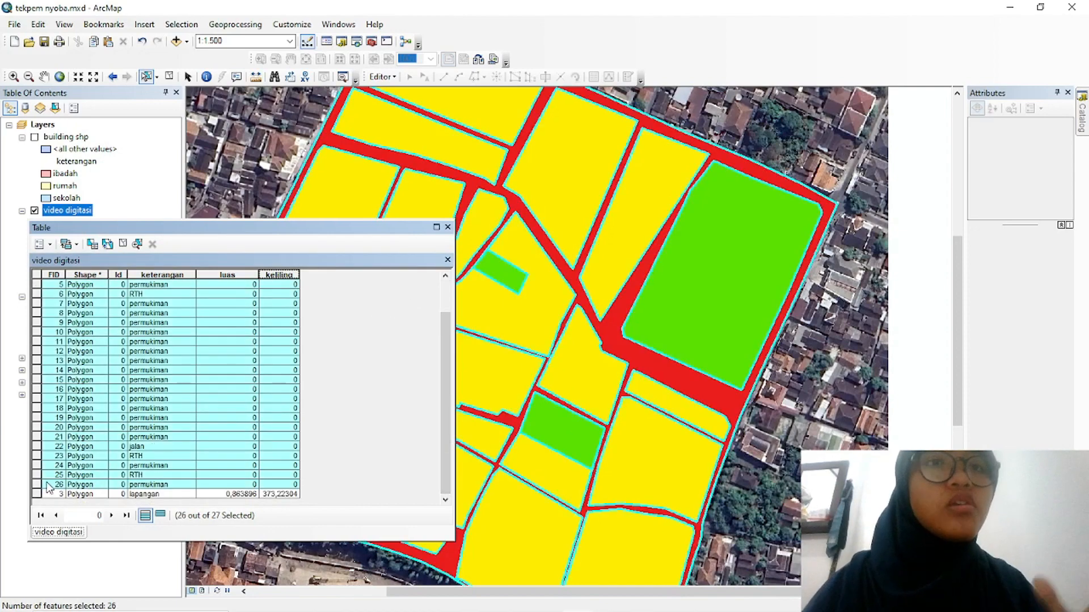
# Calculate the selected polygons' areas into the luas field in square meters, using the data source's coordinate system, and look over the filled records
pyautogui.rightClick(252, 274)
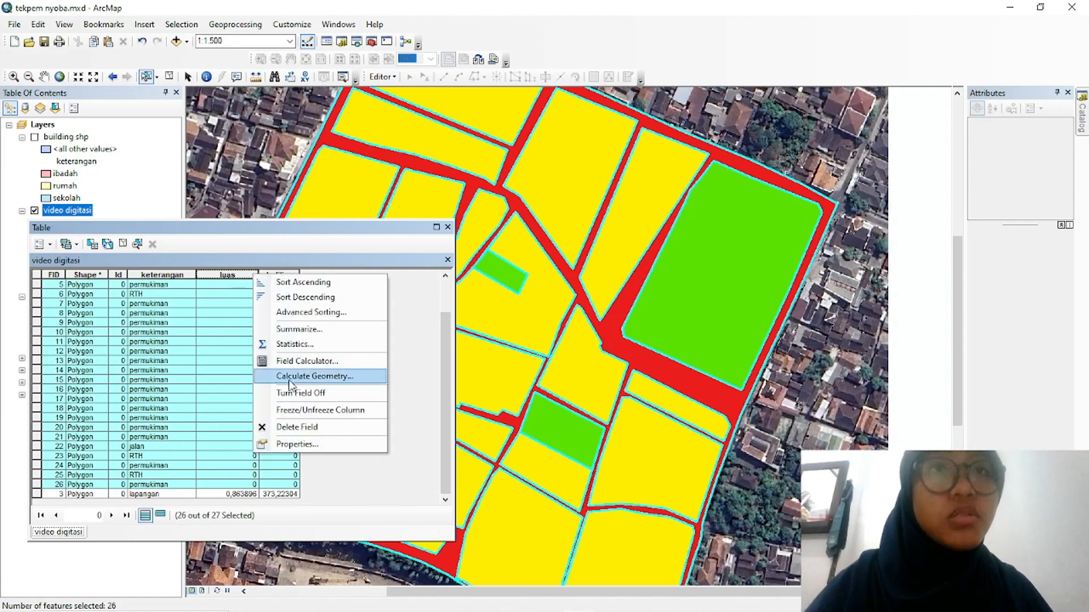
pyautogui.click(324, 380)
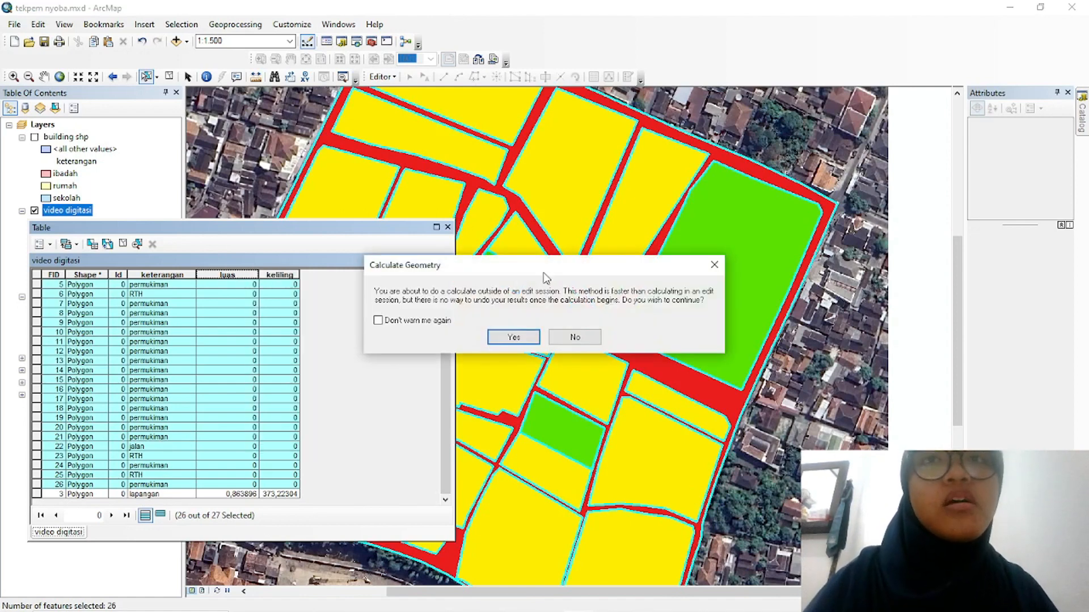
pyautogui.click(518, 336)
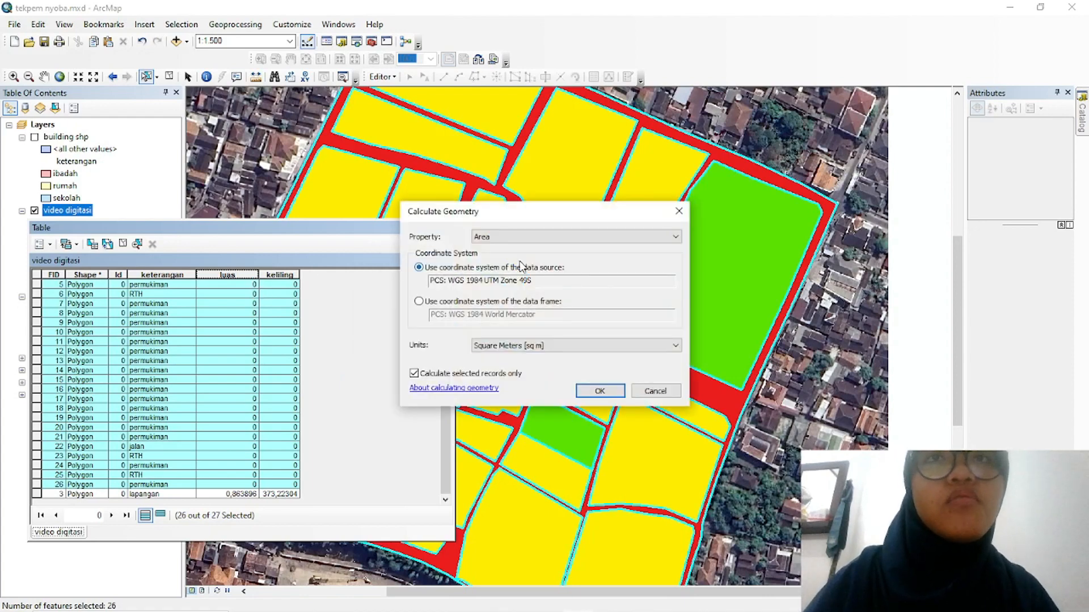
pyautogui.click(583, 392)
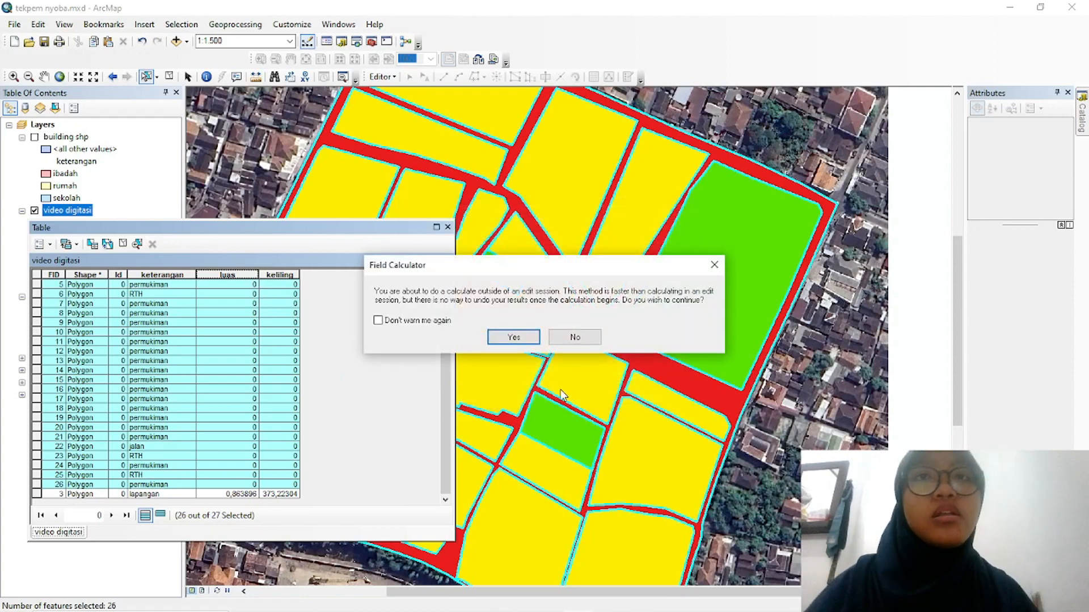
pyautogui.click(514, 337)
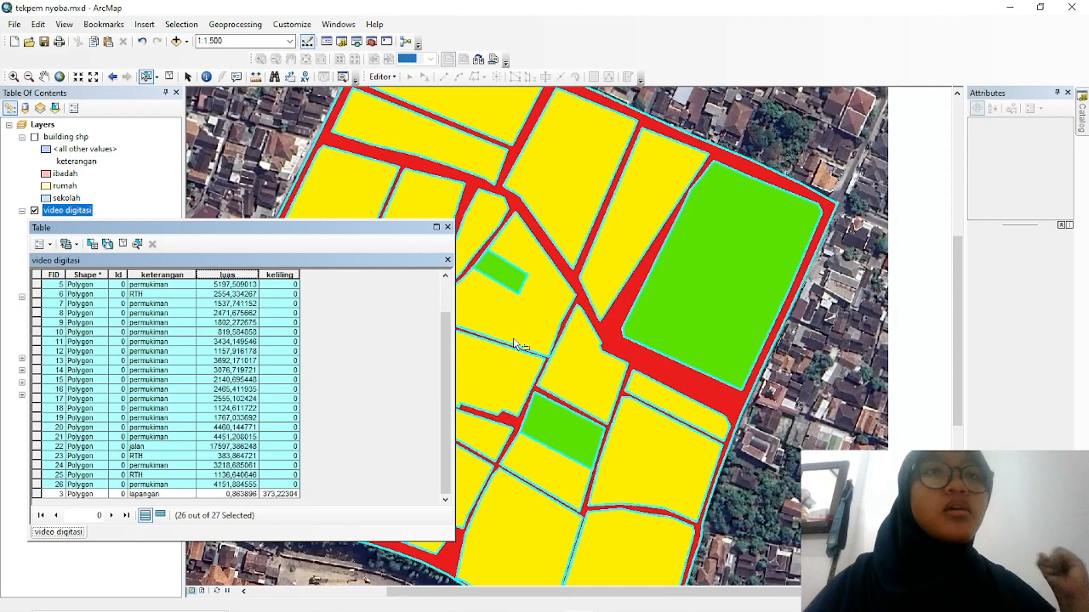
pyautogui.moveTo(445, 340); pyautogui.dragTo(437, 304)
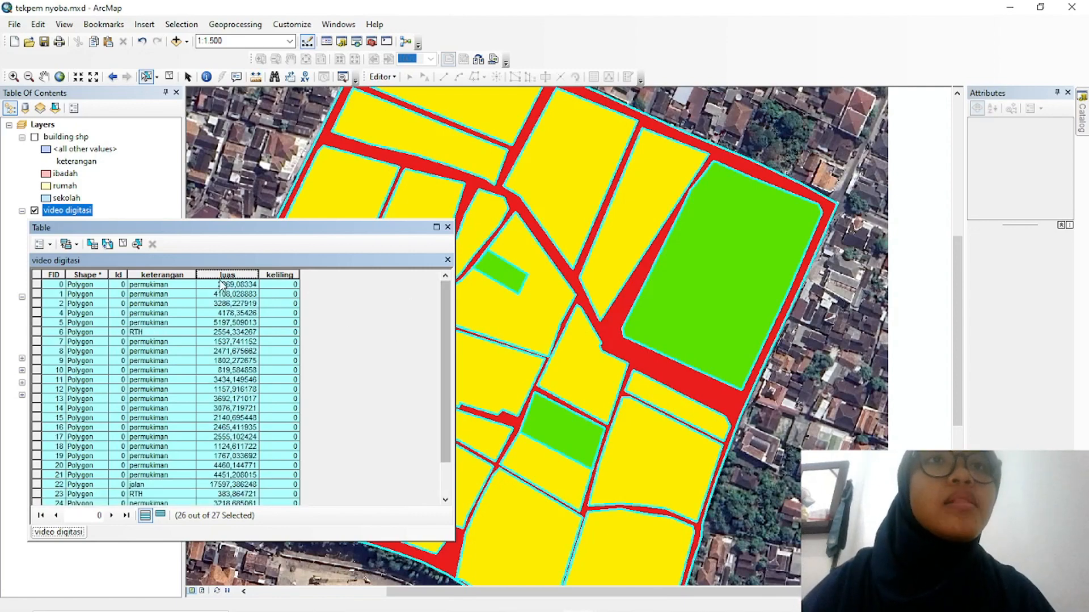
# Clear the selection and select individual permukiman polygons on the map to find their luas values in the table
pyautogui.click(157, 76)
pyautogui.click(169, 77)
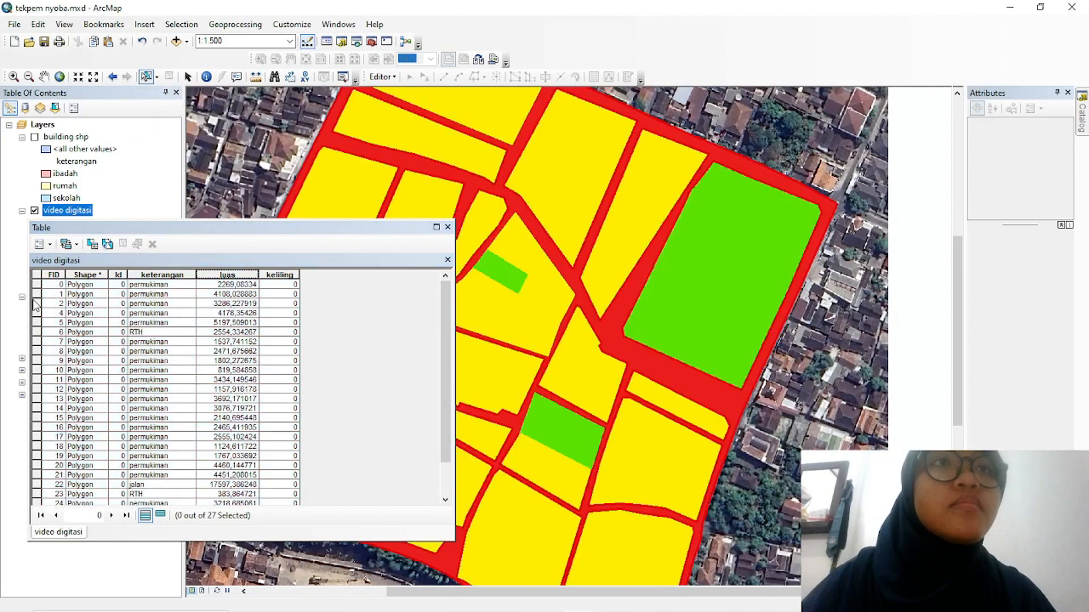
pyautogui.moveTo(278, 237); pyautogui.dragTo(243, 244)
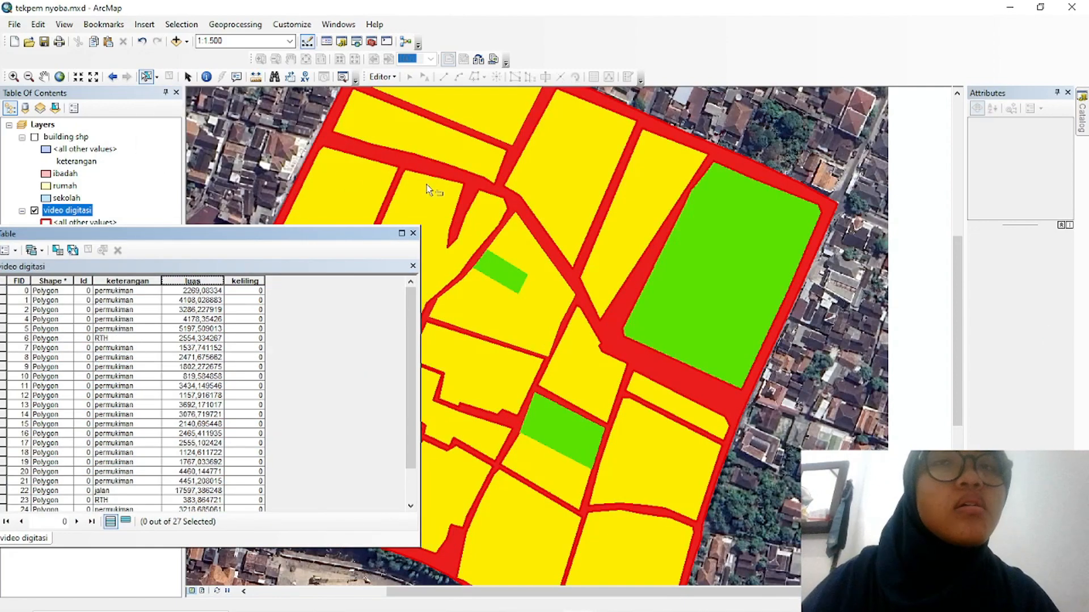
pyautogui.click(568, 203)
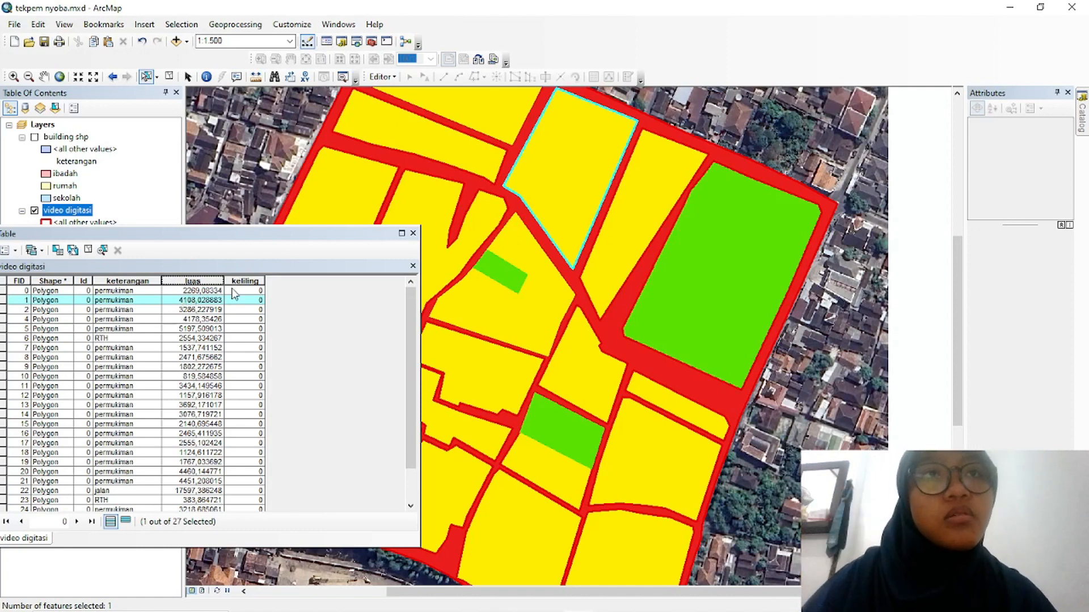
pyautogui.click(523, 310)
pyautogui.click(496, 383)
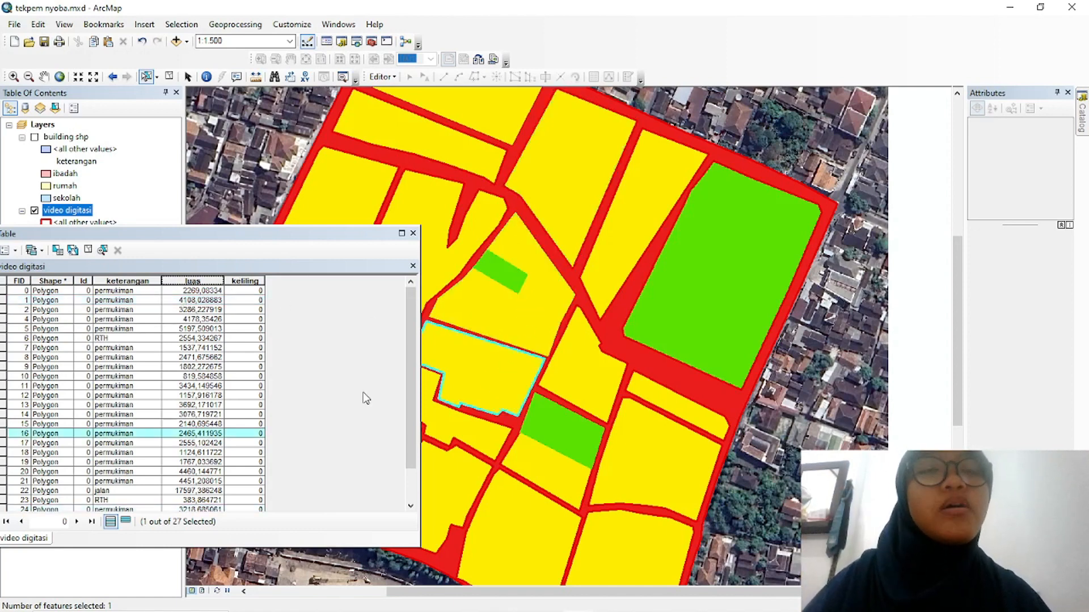
# Turn on the building shp layer over the video digitasi polygons, moving the attribute table out of the way and back
pyautogui.click(248, 281)
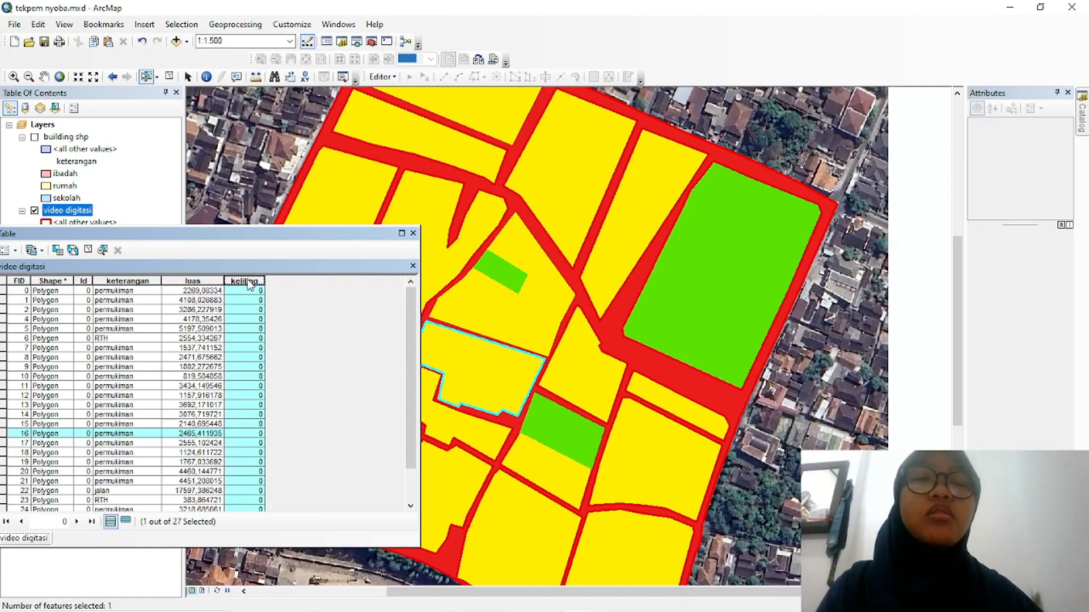
pyautogui.moveTo(224, 235); pyautogui.dragTo(215, 327)
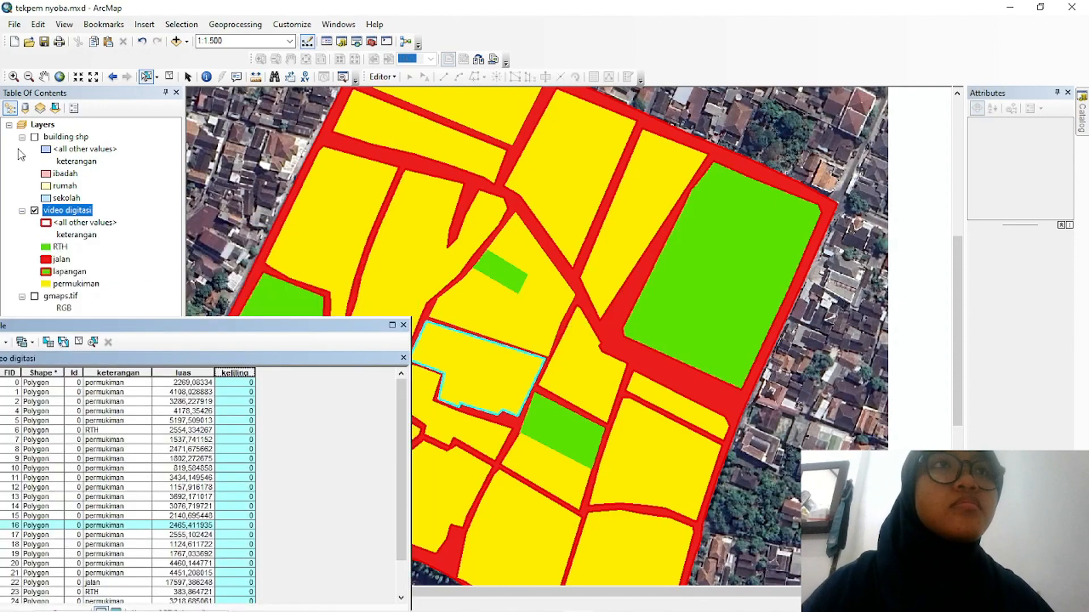
pyautogui.click(34, 137)
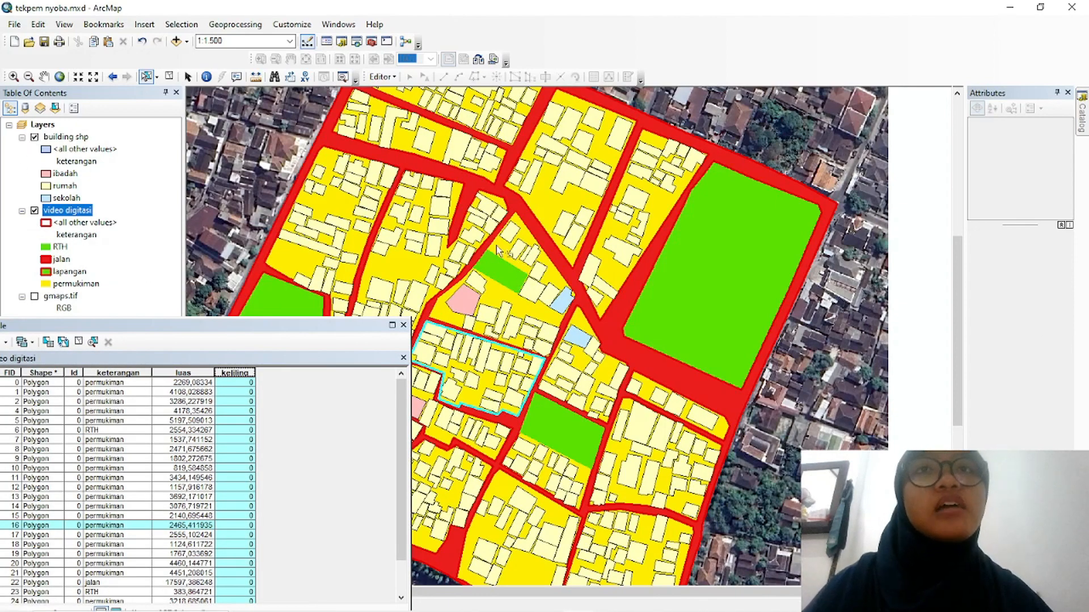
pyautogui.moveTo(311, 326); pyautogui.dragTo(367, 219)
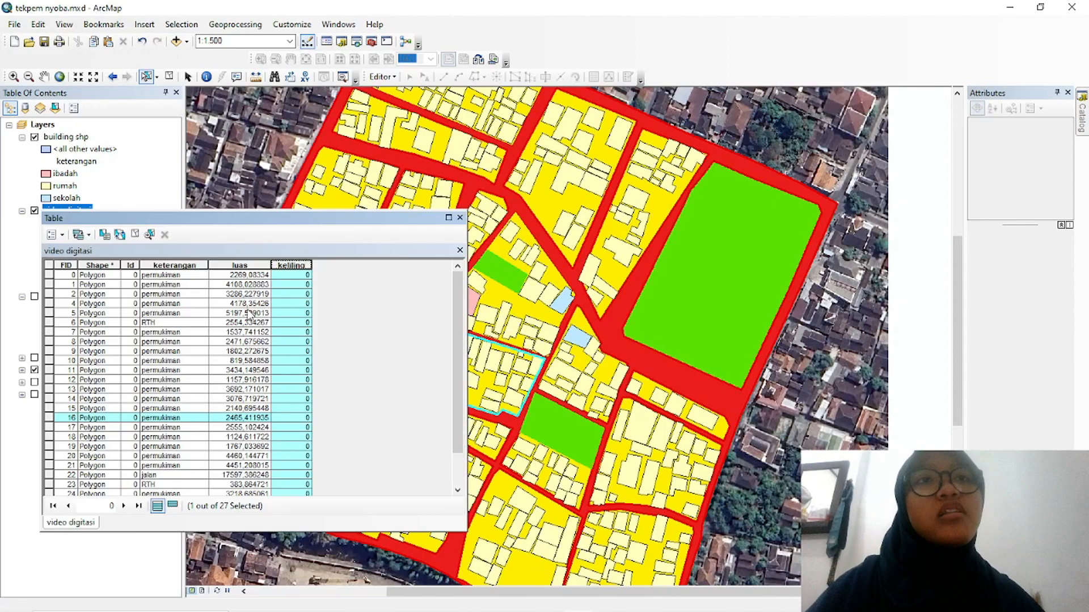
# Highlight the luas and keliling columns of the video digitasi table in turn
pyautogui.click(250, 265)
pyautogui.click(300, 265)
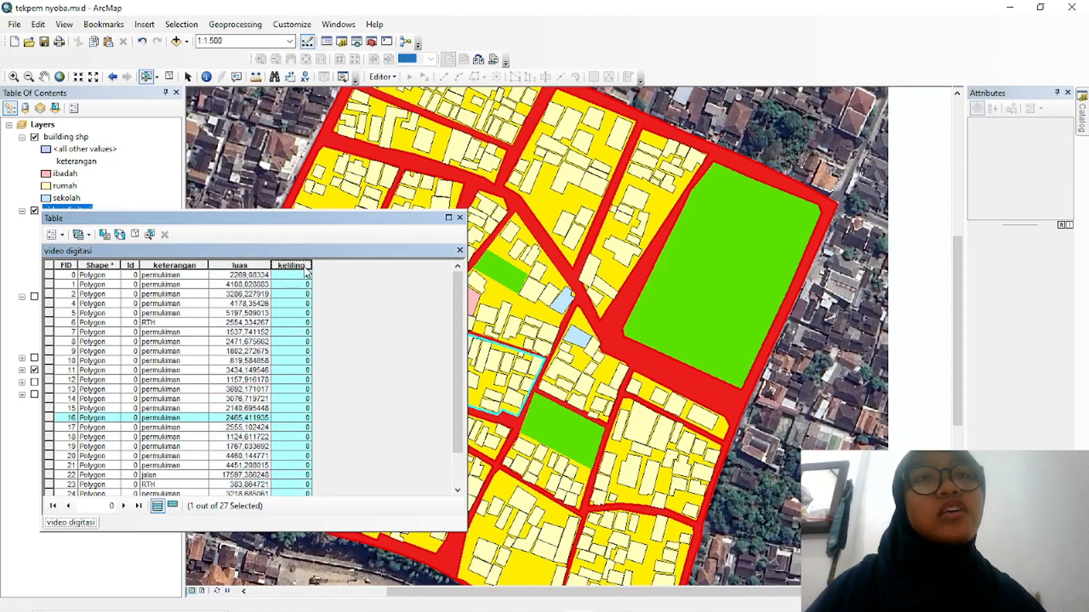
pyautogui.click(255, 266)
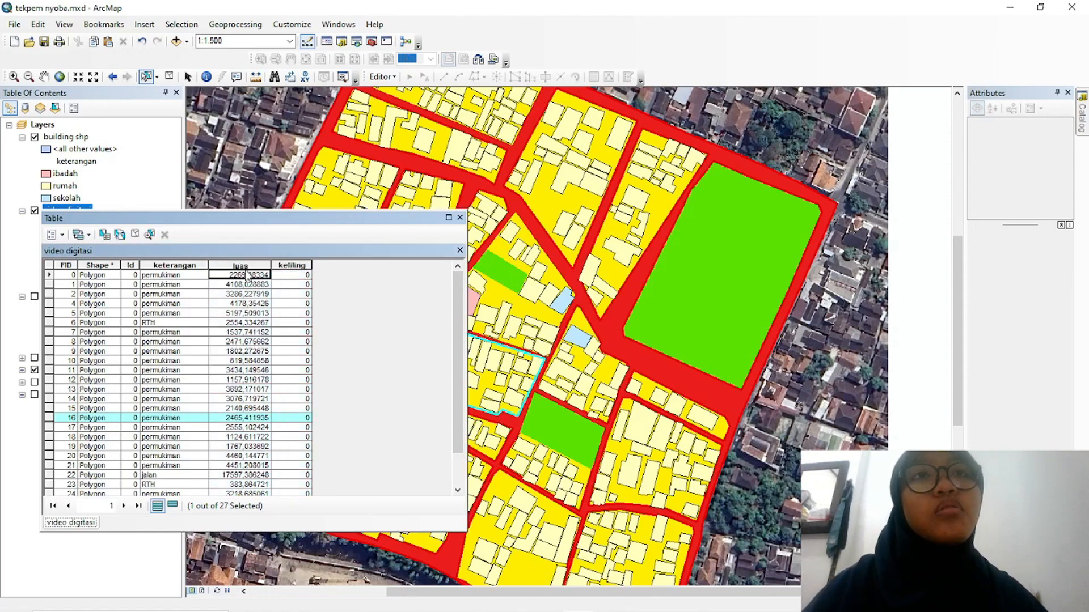
pyautogui.click(295, 266)
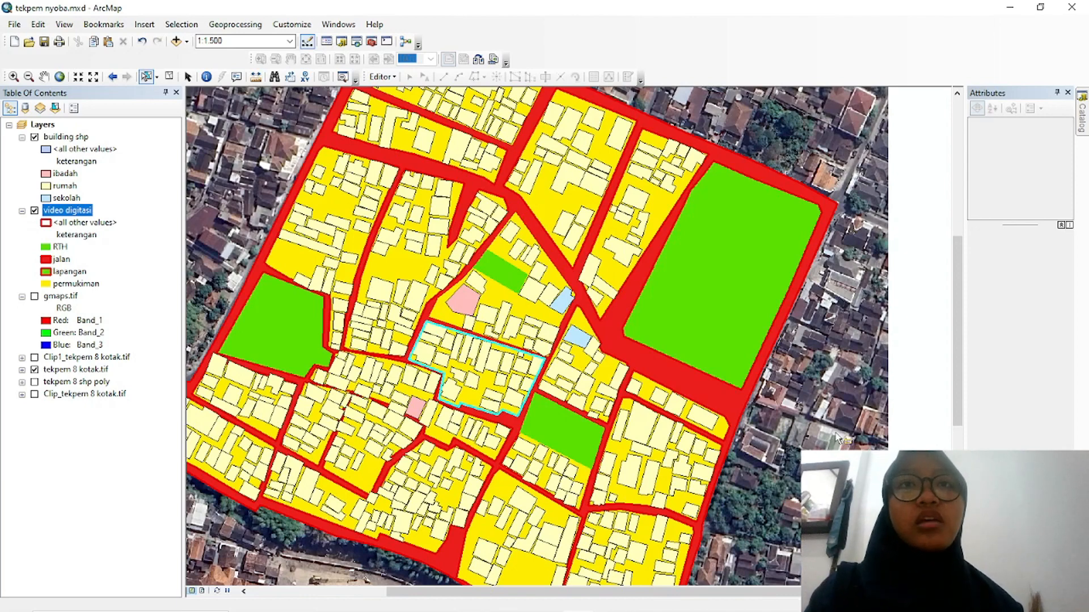
# Select an ibadah building and several rumah buildings on the map to view them together with their permukiman blocks
pyautogui.click(478, 306)
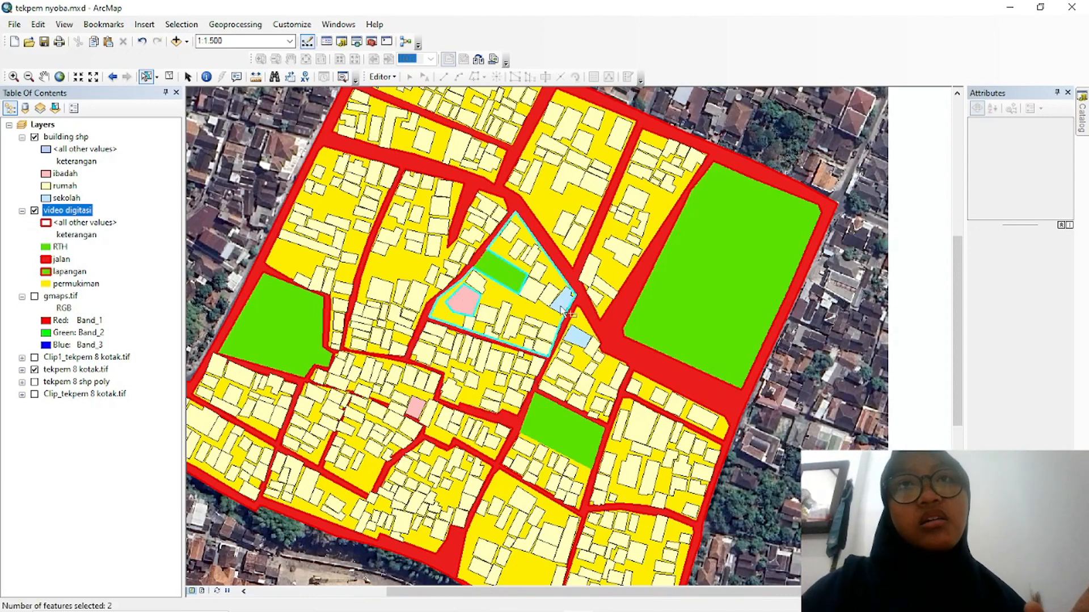
pyautogui.click(634, 205)
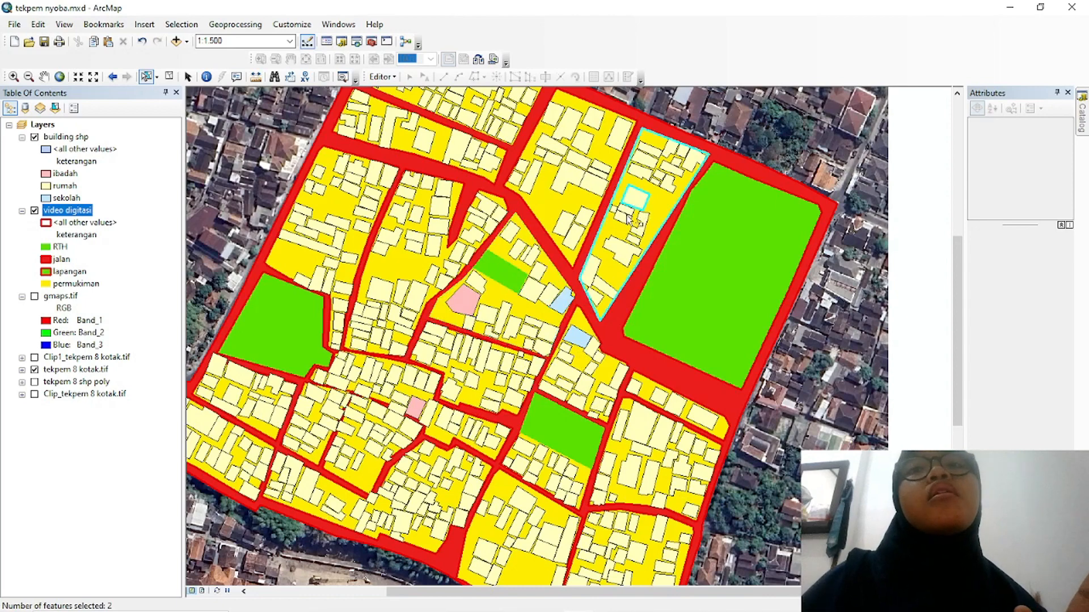
pyautogui.click(627, 216)
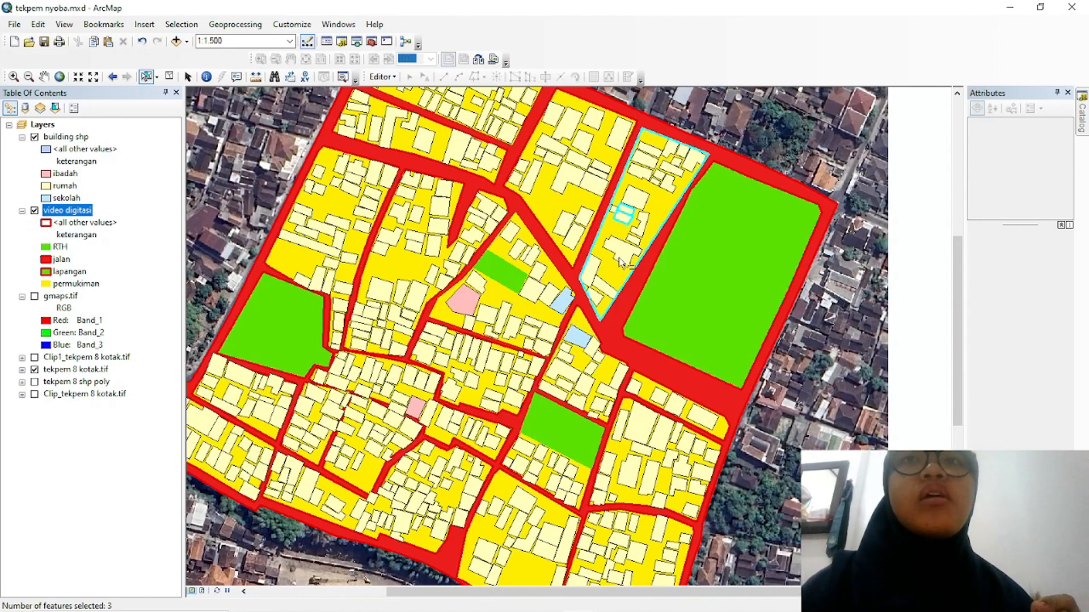
# Clear the selection of the permukiman block and buildings on the map
pyautogui.click(189, 78)
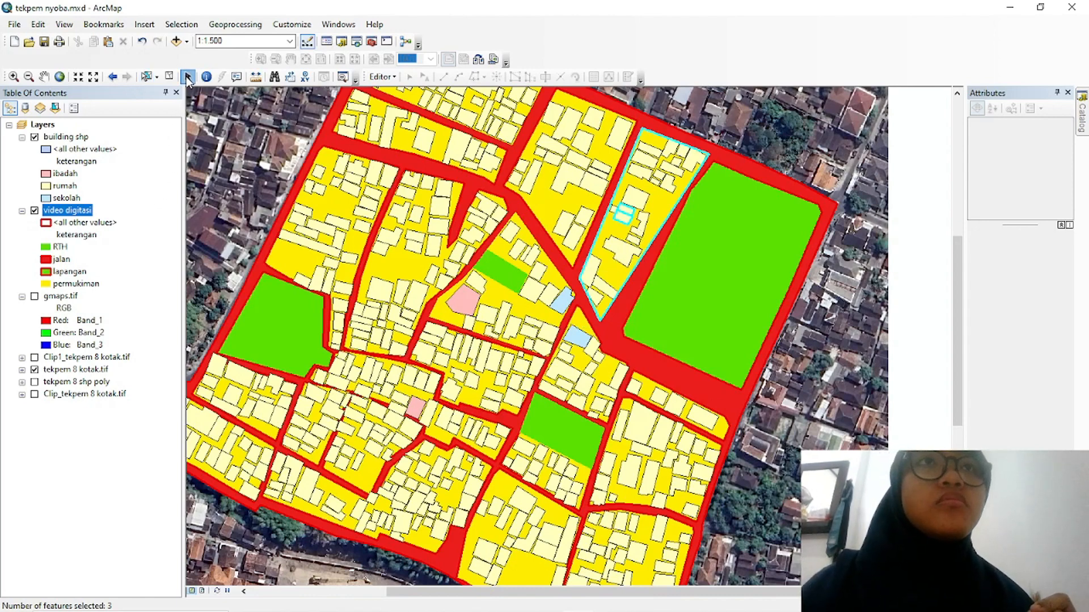
pyautogui.click(146, 76)
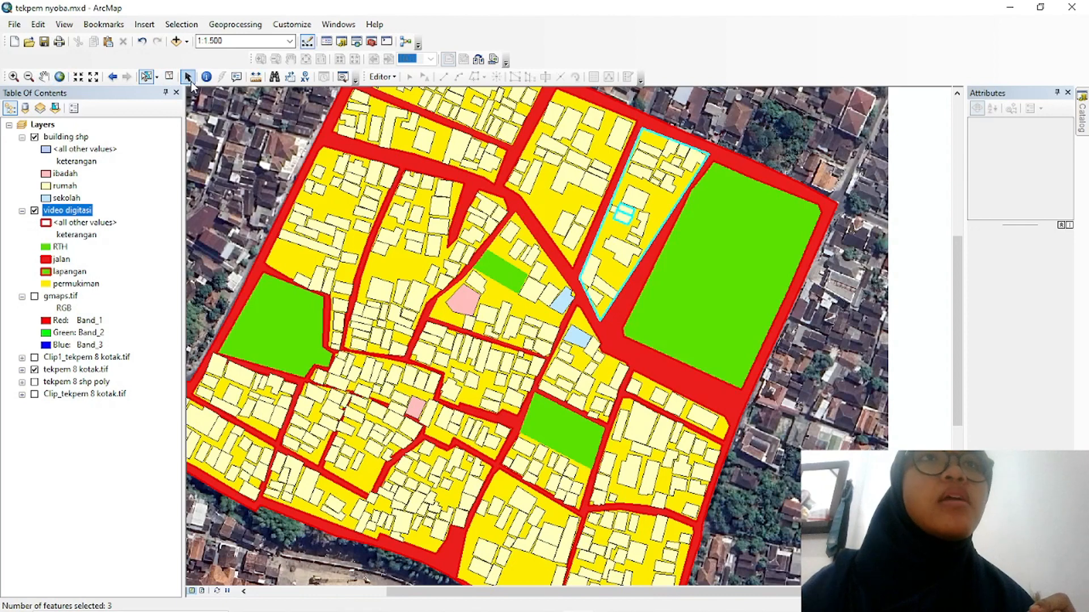
pyautogui.click(189, 78)
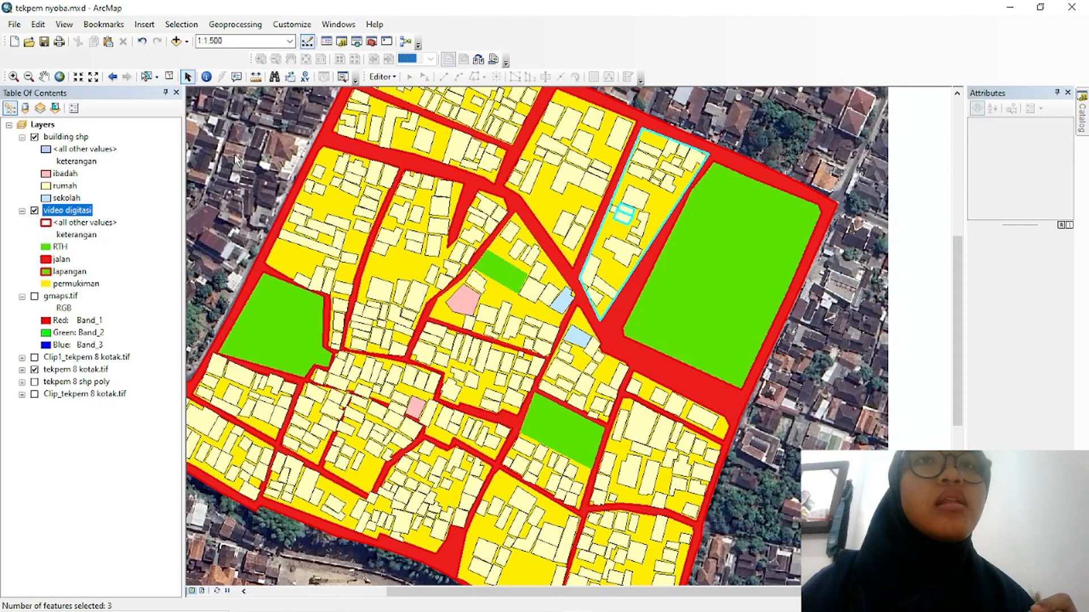
pyautogui.click(169, 77)
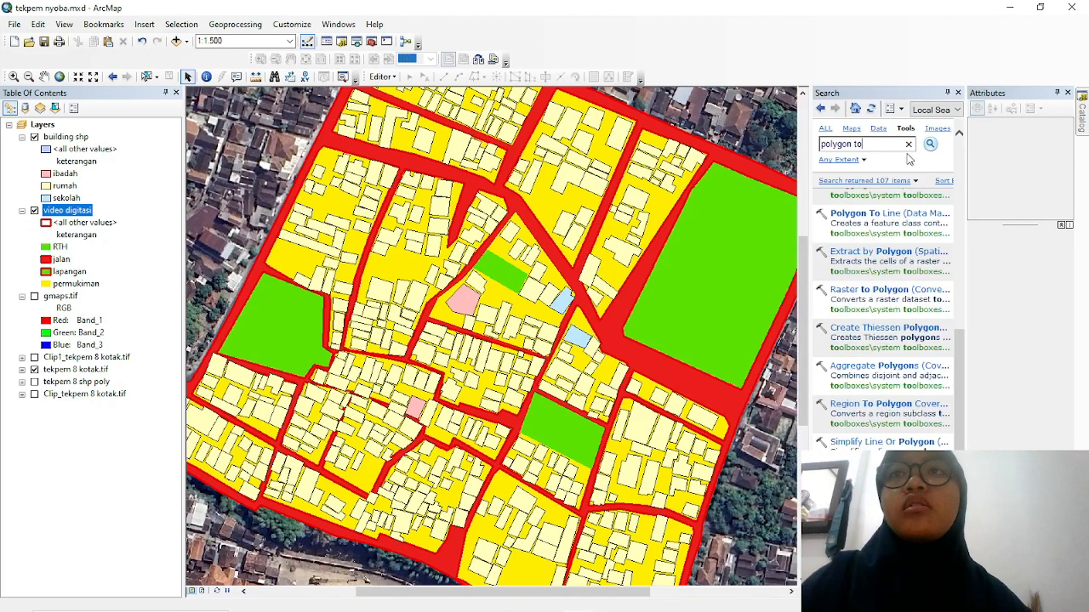
# Replace the old tool search text with "feature to point" and open the Feature To Point tool
pyautogui.click(910, 144)
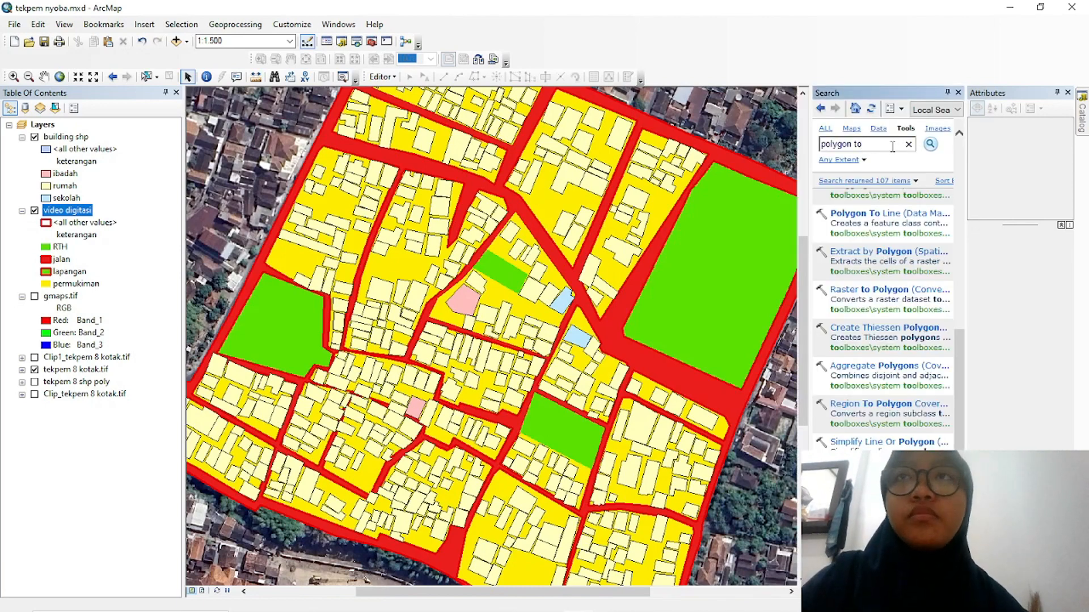
pyautogui.click(888, 151)
pyautogui.press('BackSpace')
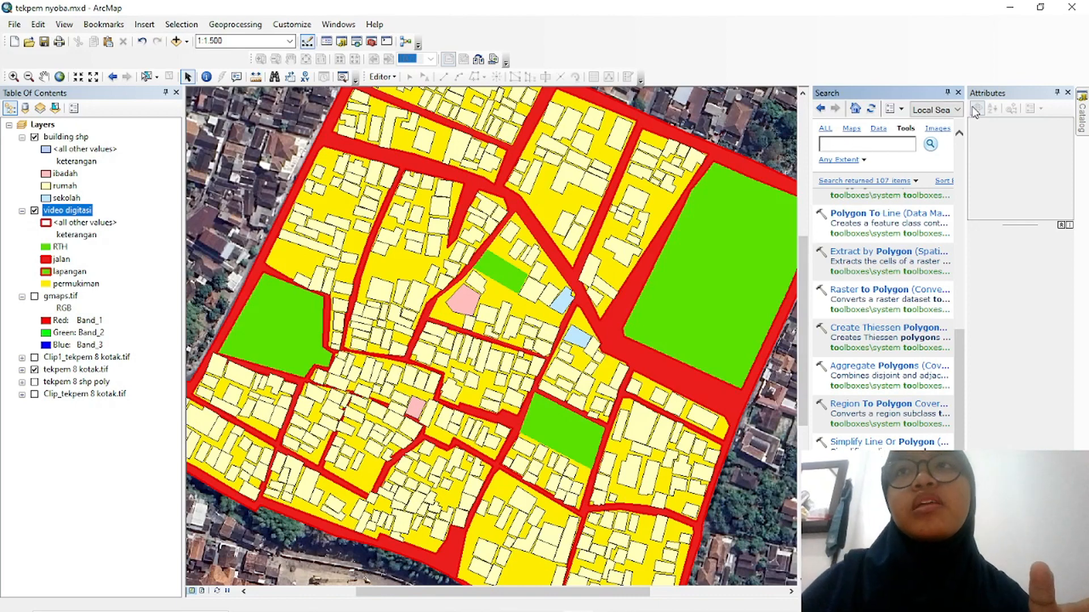
pyautogui.click(947, 92)
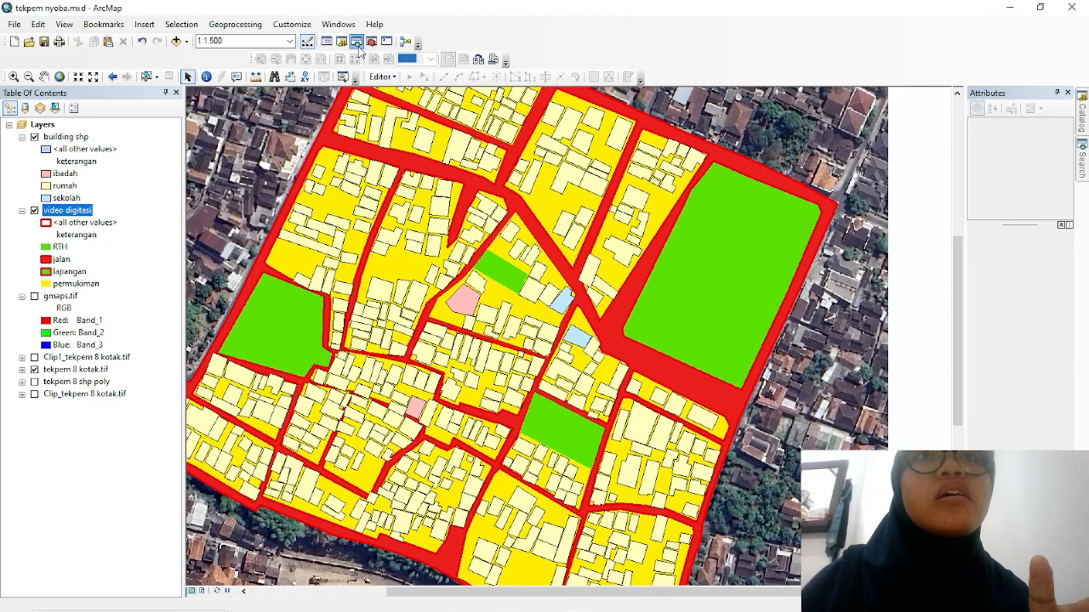
pyautogui.click(357, 43)
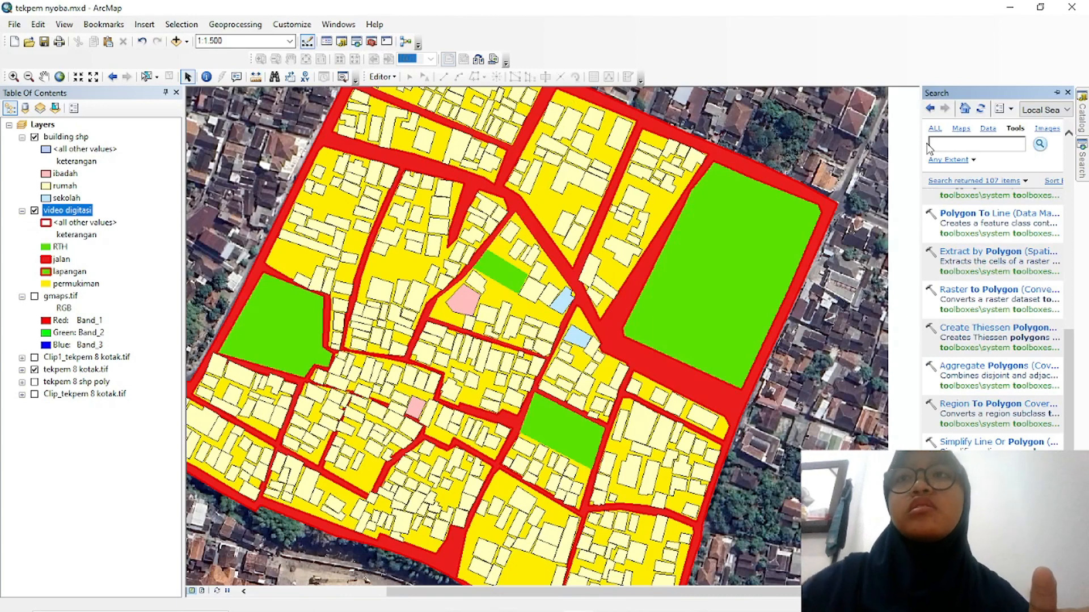
pyautogui.write('fea')
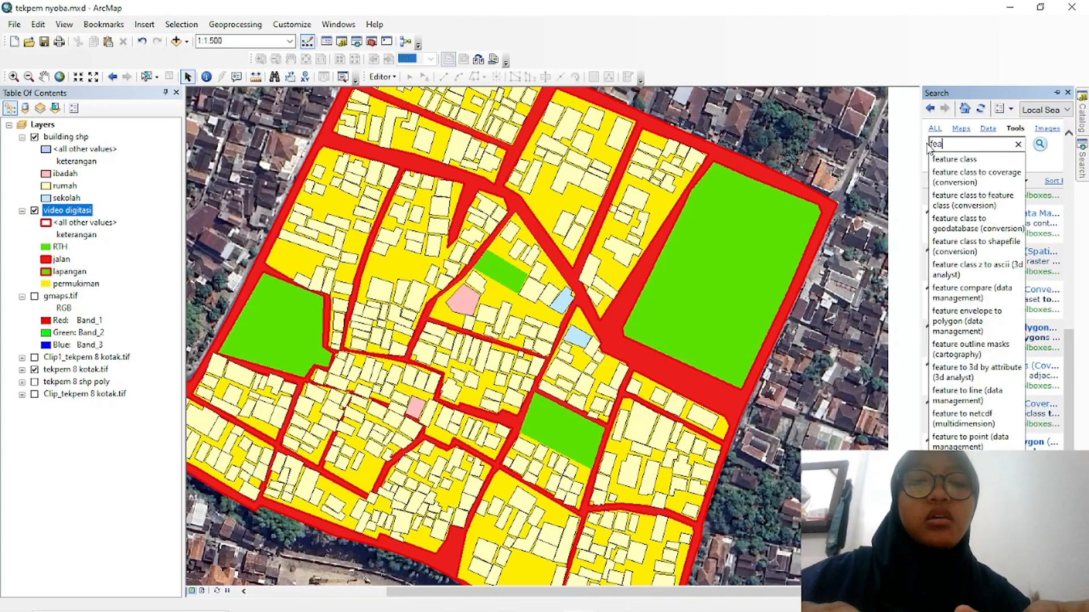
pyautogui.write('ture to po')
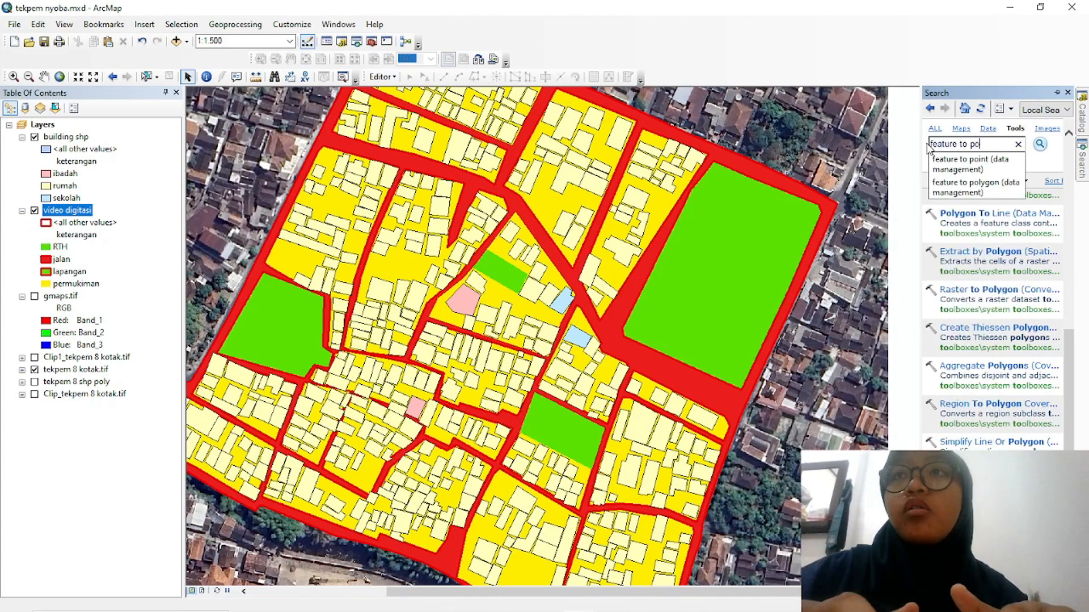
pyautogui.write('in')
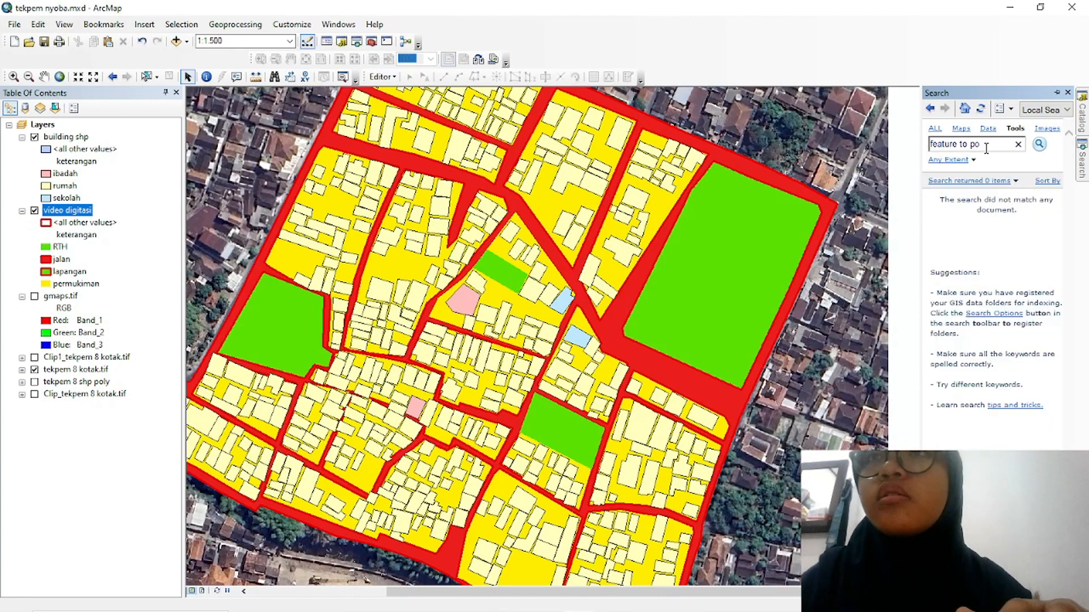
pyautogui.write('t')
pyautogui.press('Return')
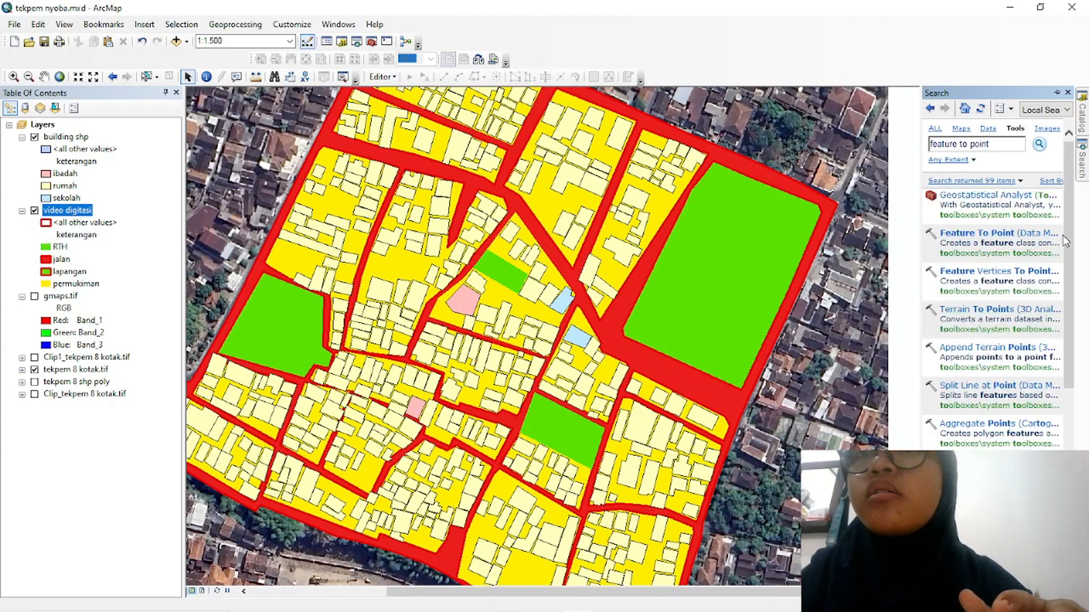
pyautogui.click(990, 233)
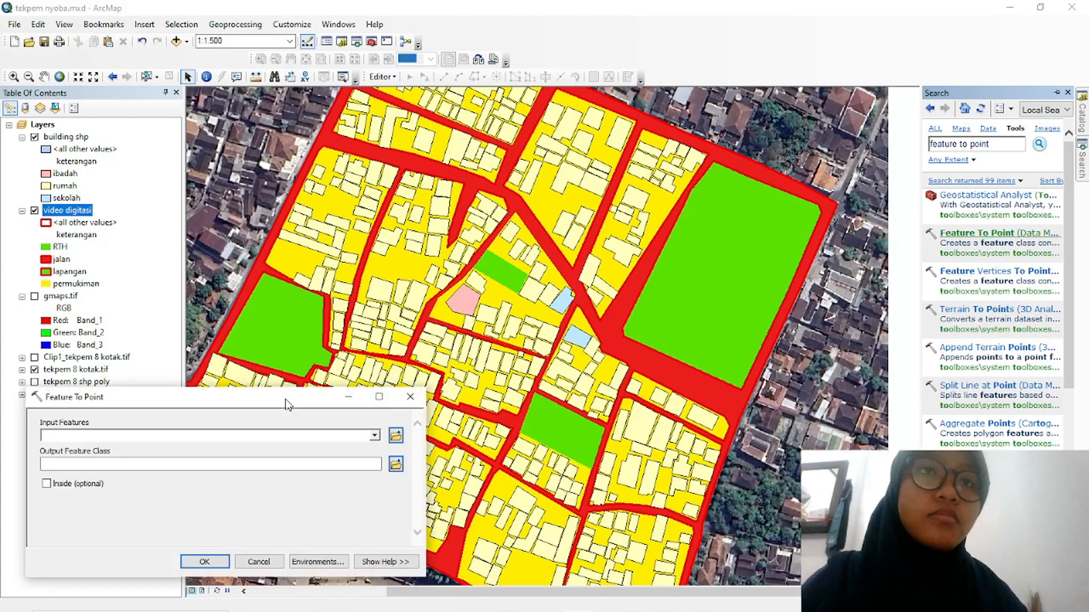
# Run Feature To Point with the building shp layer as input, keeping the default output feature class and leaving the Inside option off
pyautogui.moveTo(289, 397); pyautogui.dragTo(295, 372)
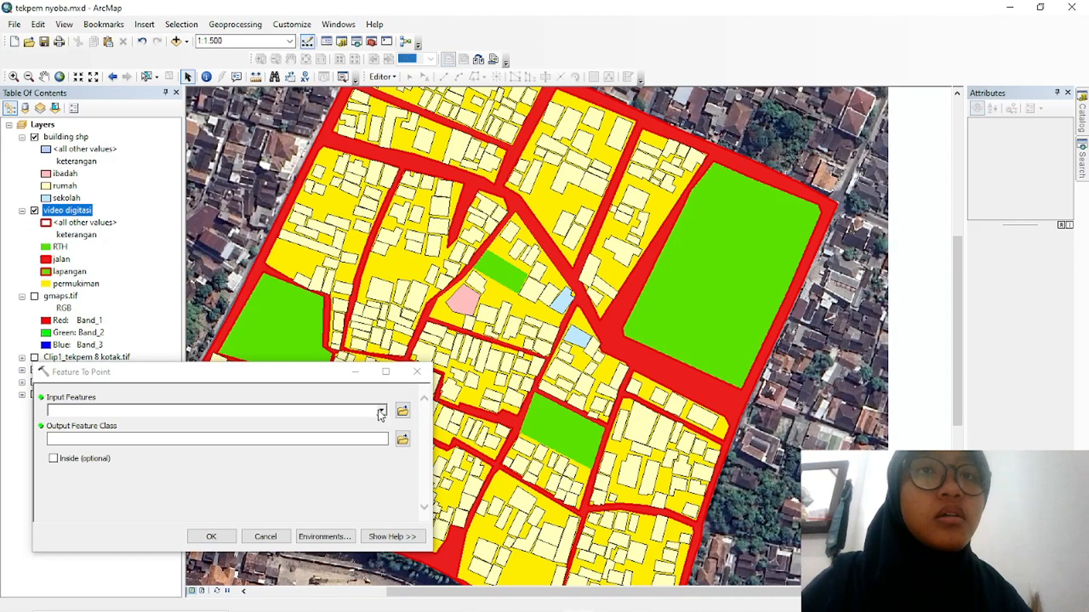
pyautogui.click(67, 138)
pyautogui.moveTo(68, 139); pyautogui.dragTo(244, 292)
pyautogui.click(76, 137)
pyautogui.moveTo(75, 137); pyautogui.dragTo(91, 414)
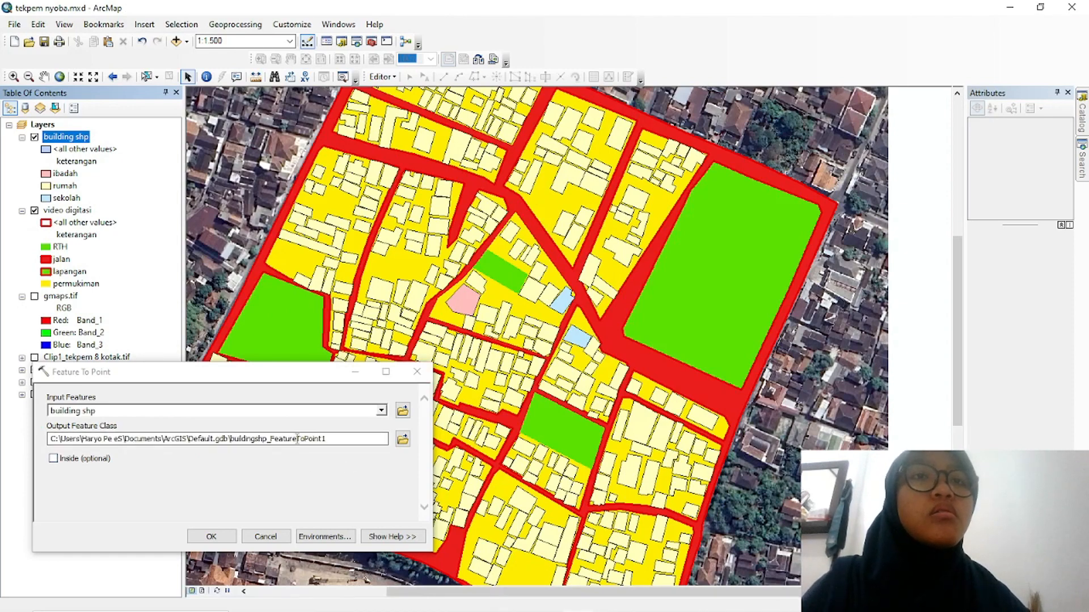
pyautogui.click(348, 439)
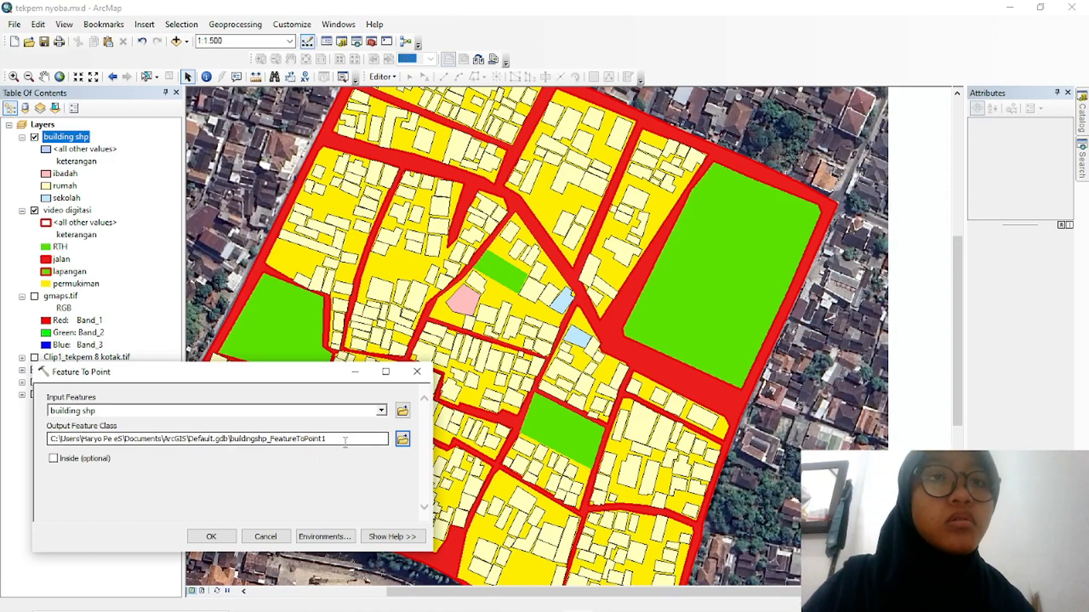
pyautogui.click(213, 538)
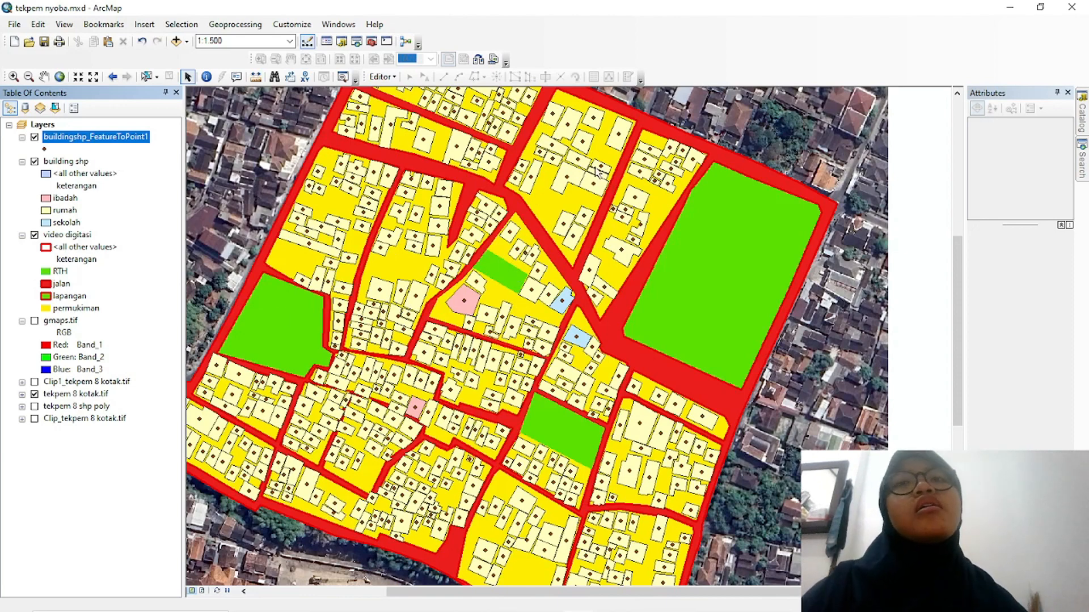
# Toggle the building shp layer off and on repeatedly to compare the new points with the building polygons
pyautogui.click(35, 162)
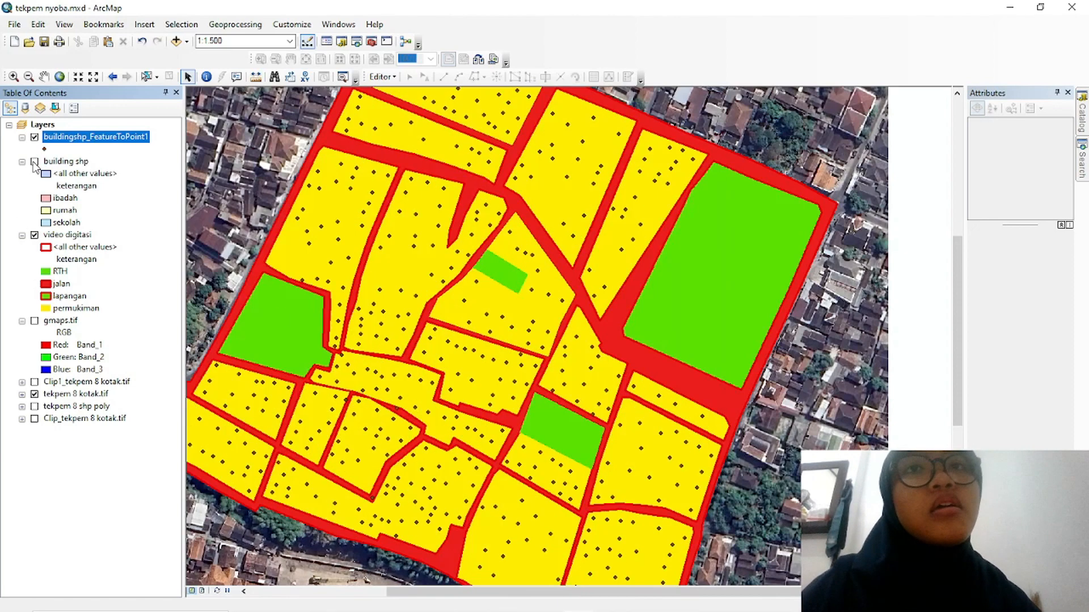
pyautogui.click(34, 162)
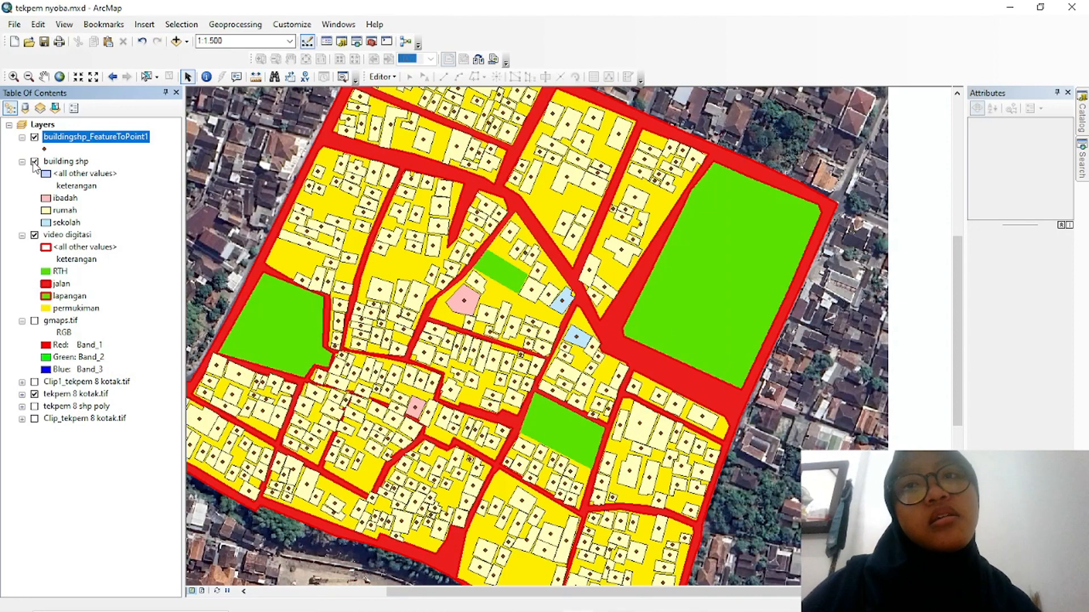
pyautogui.click(34, 161)
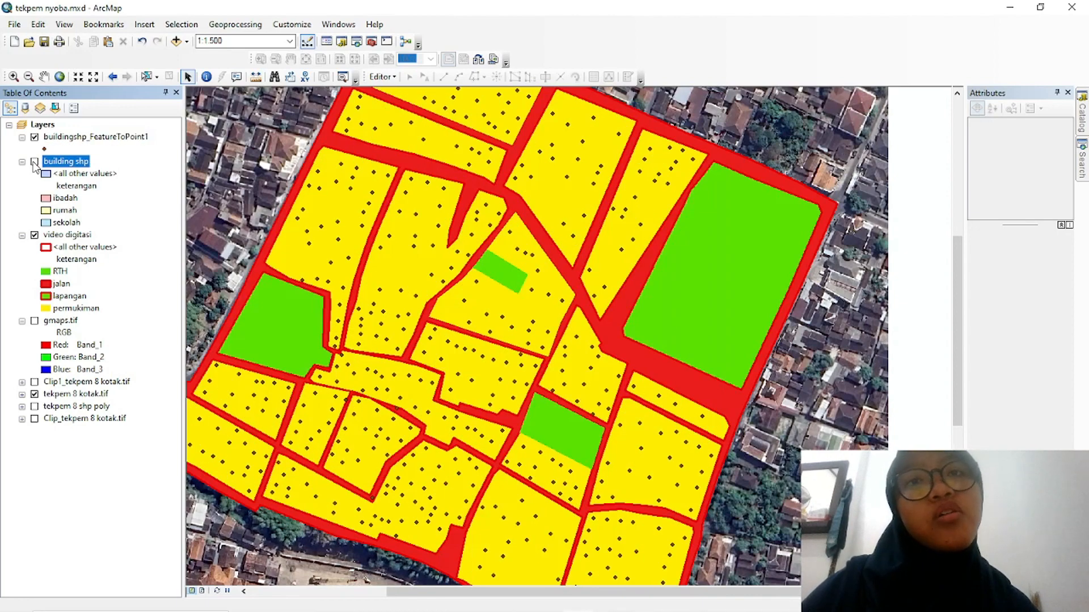
pyautogui.click(35, 162)
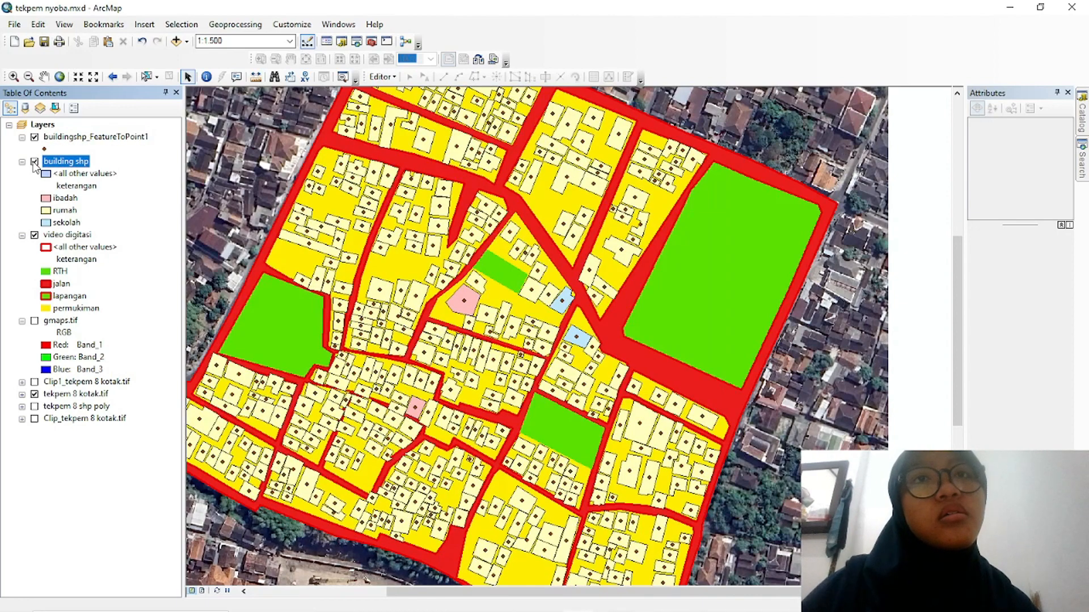
pyautogui.click(34, 162)
pyautogui.click(35, 162)
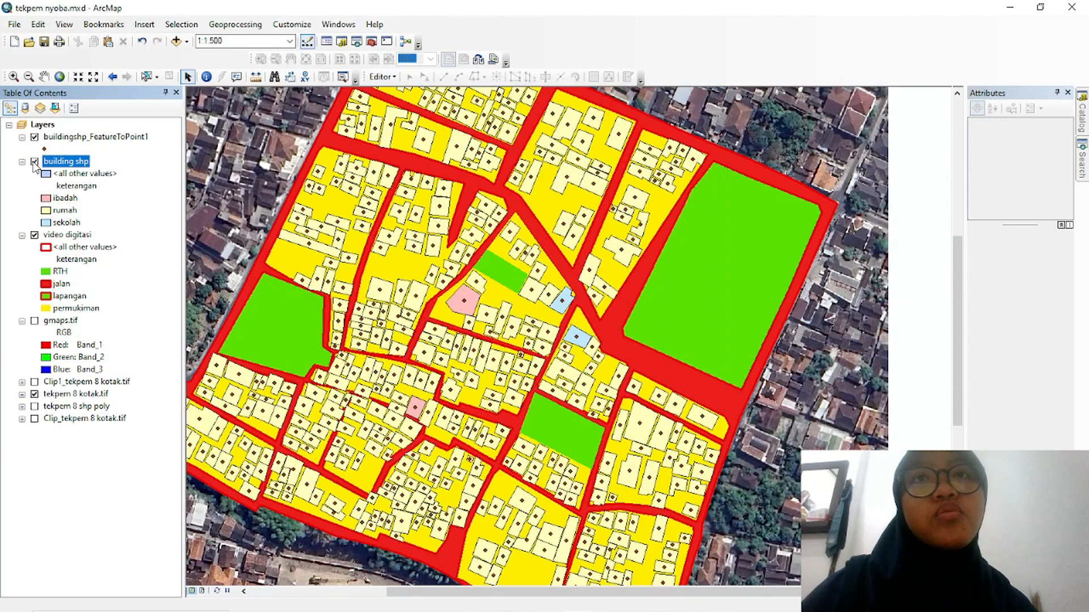
pyautogui.click(35, 162)
pyautogui.click(35, 162)
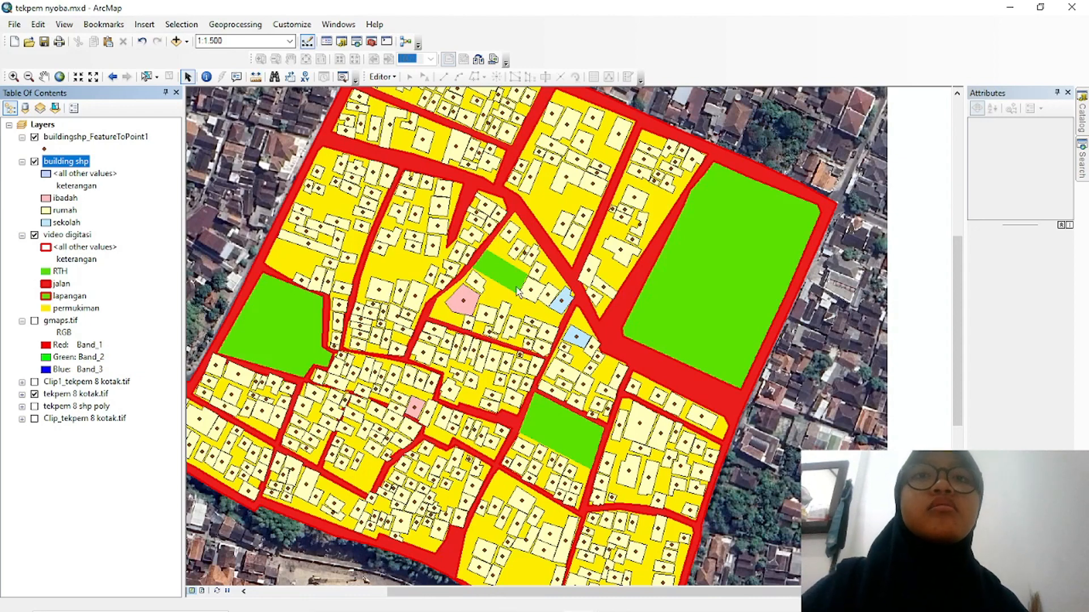
# Switch to the Untitled ArcMap window and close the polygon buat contoh attribute table
pyautogui.moveTo(625, 589)
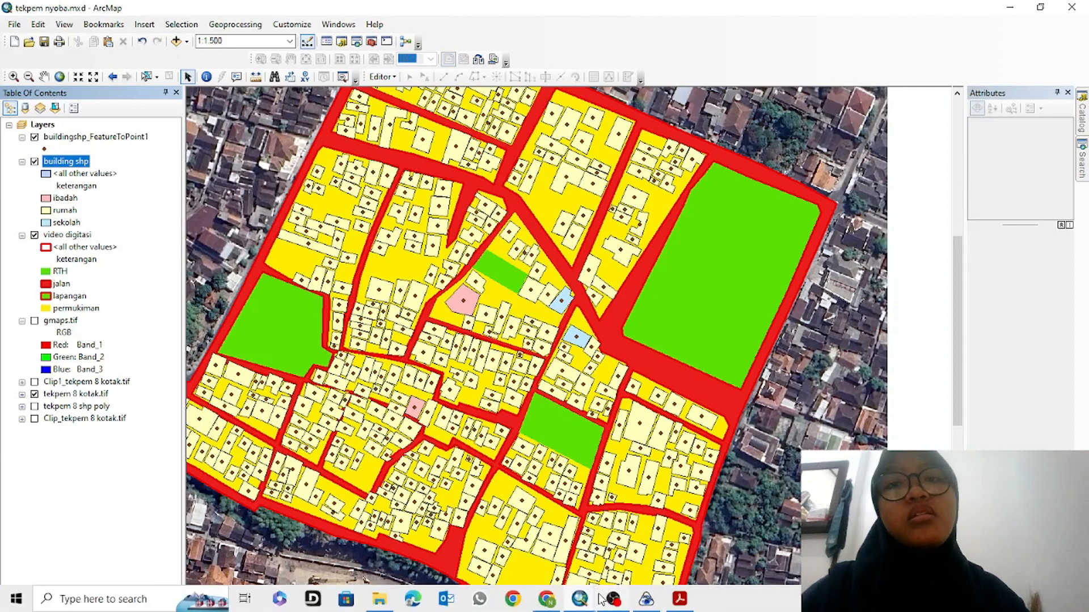
pyautogui.moveTo(584, 599)
pyautogui.click(502, 526)
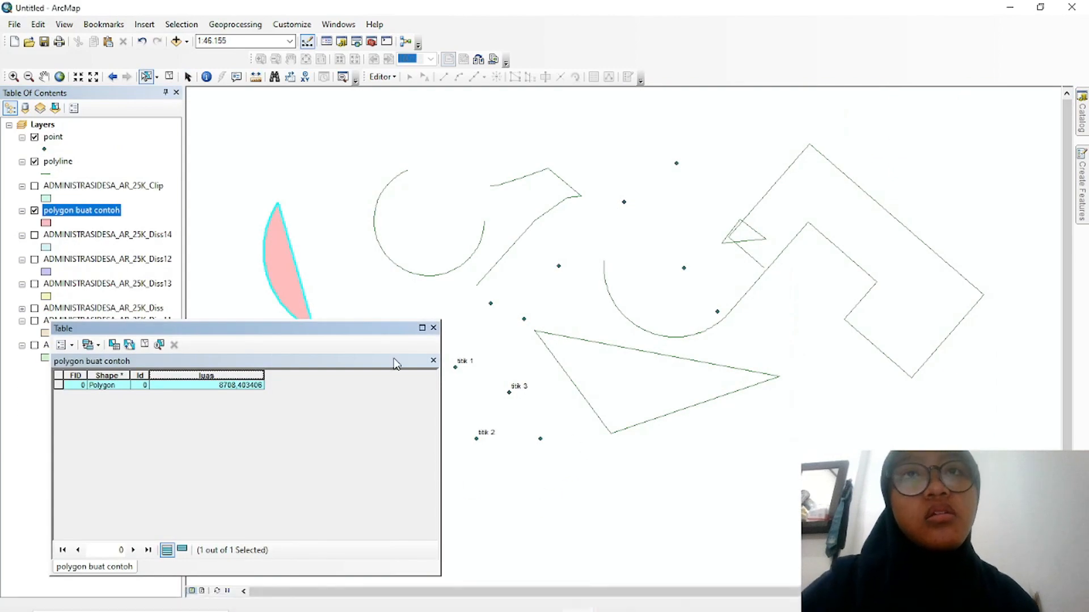
pyautogui.moveTo(407, 329); pyautogui.dragTo(373, 332)
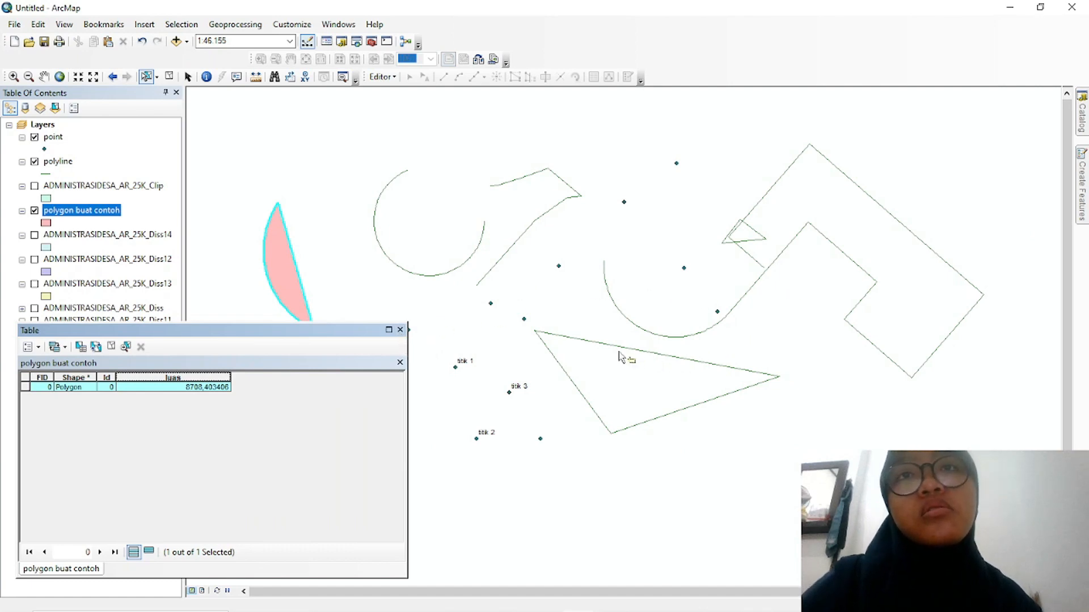
pyautogui.click(400, 330)
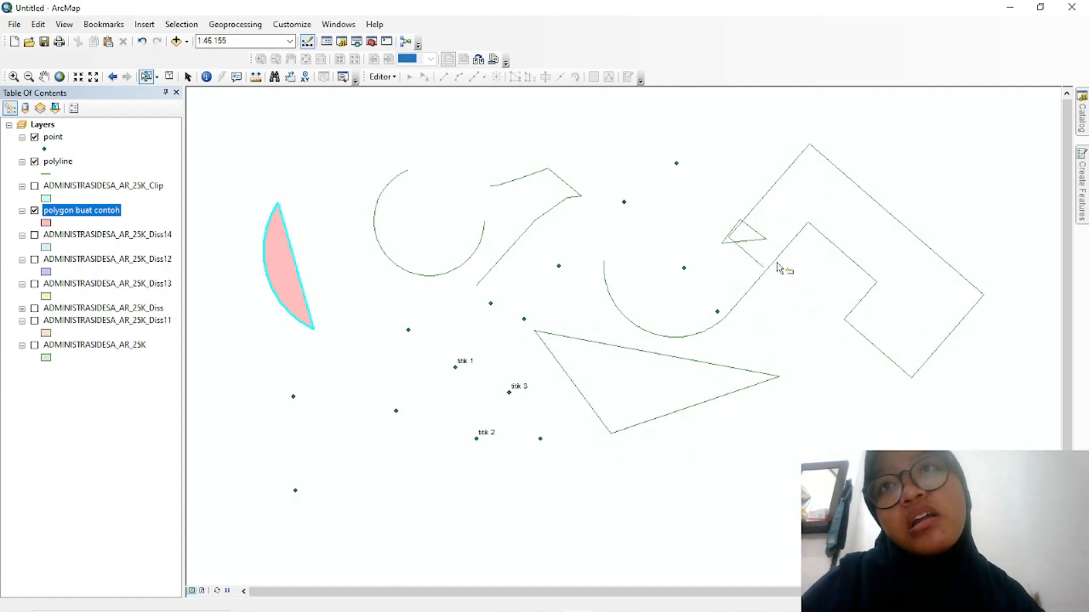
# Run Feature To Polygon on the polyline layer and select the resulting large triangle on the map
pyautogui.scroll(2, 763, 273)
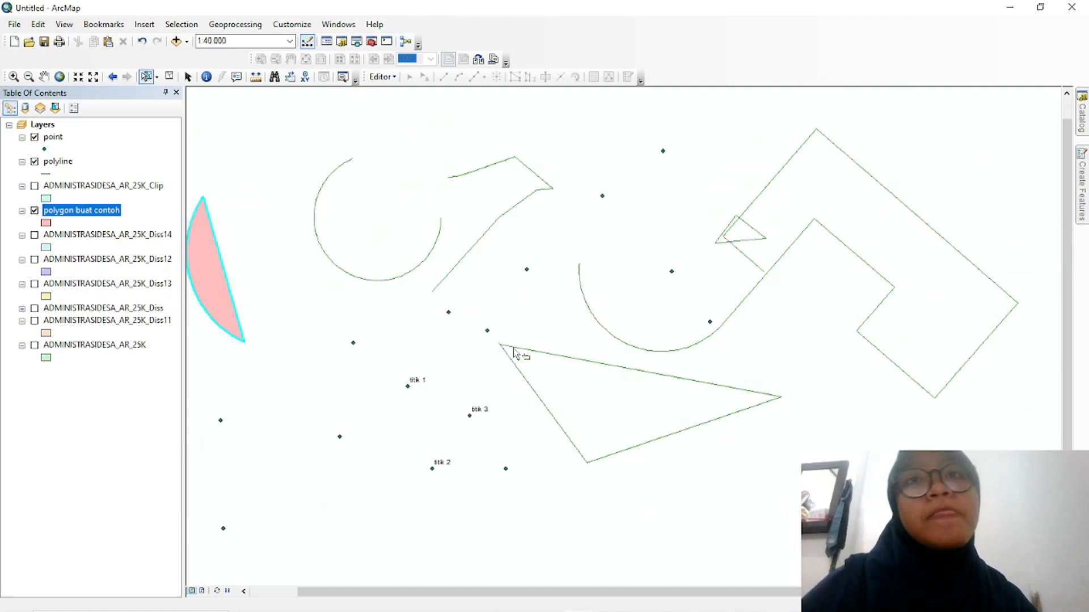
pyautogui.click(533, 354)
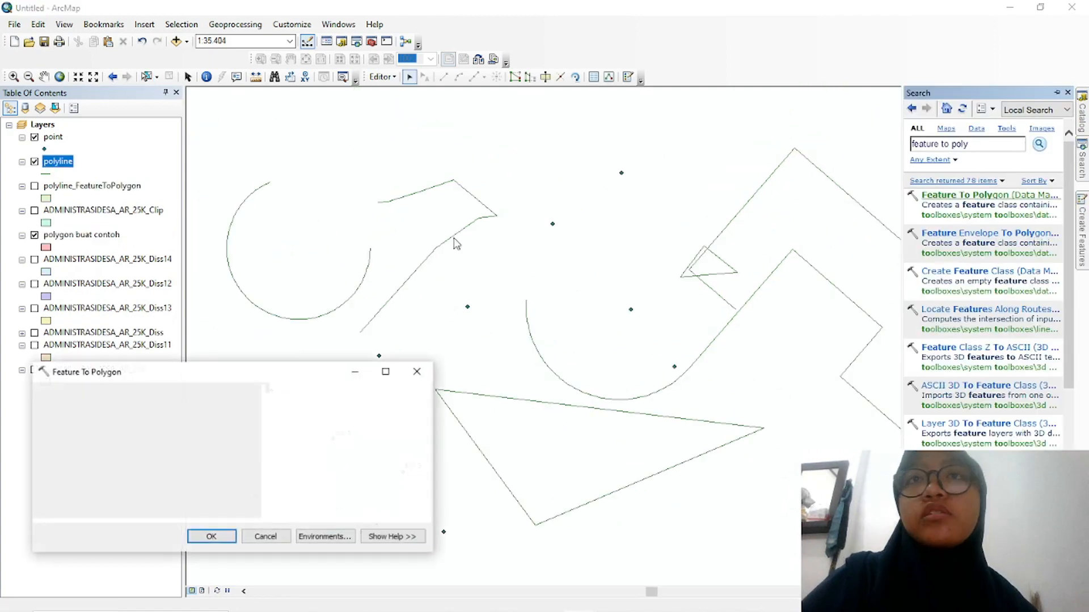
pyautogui.moveTo(66, 165); pyautogui.dragTo(152, 423)
pyautogui.click(218, 538)
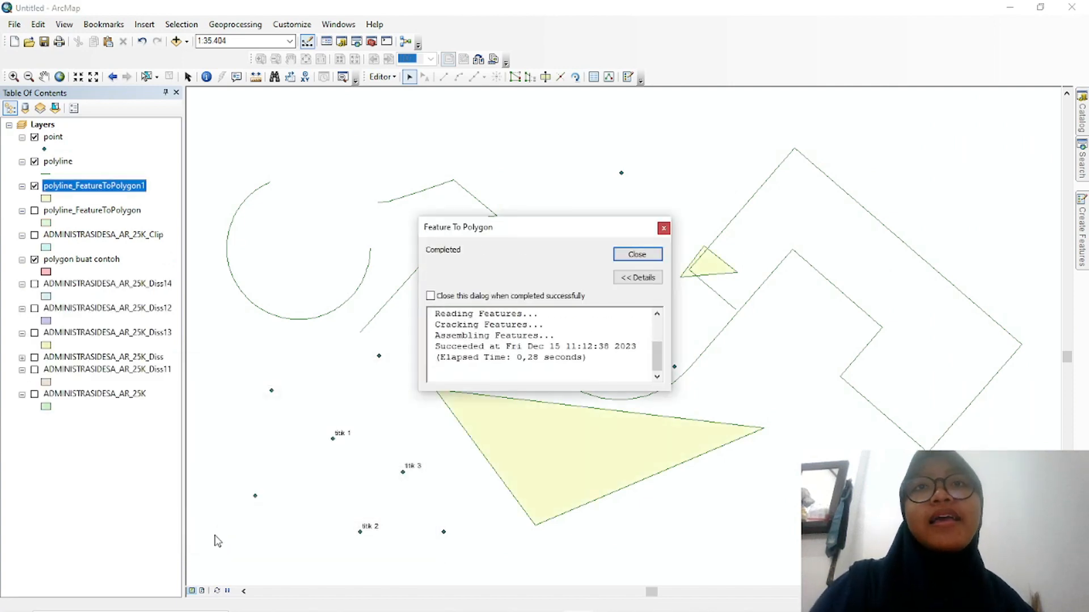
pyautogui.click(632, 256)
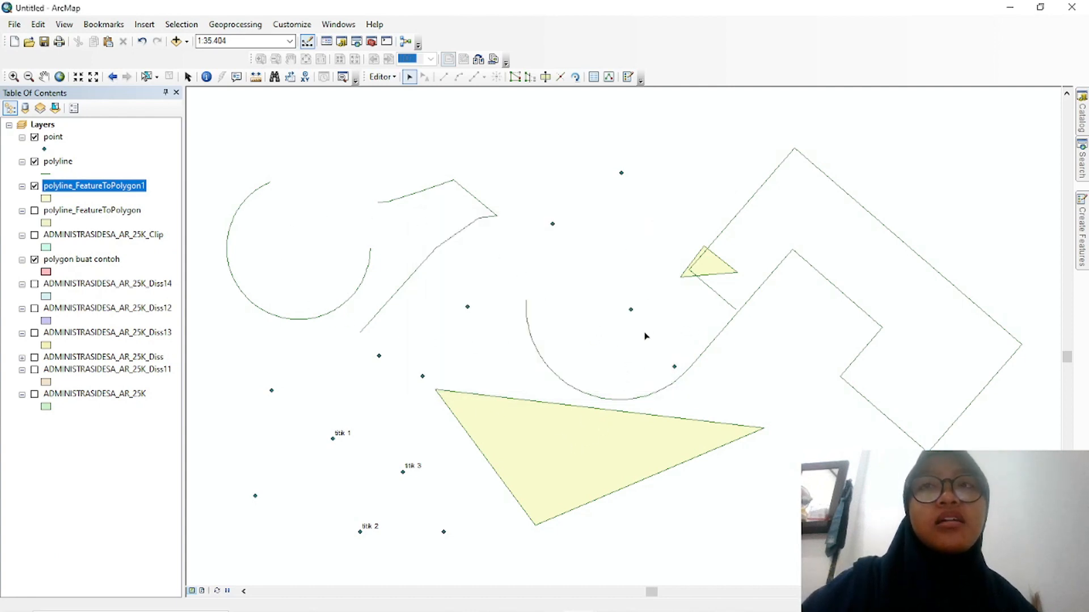
pyautogui.click(709, 265)
pyautogui.click(654, 466)
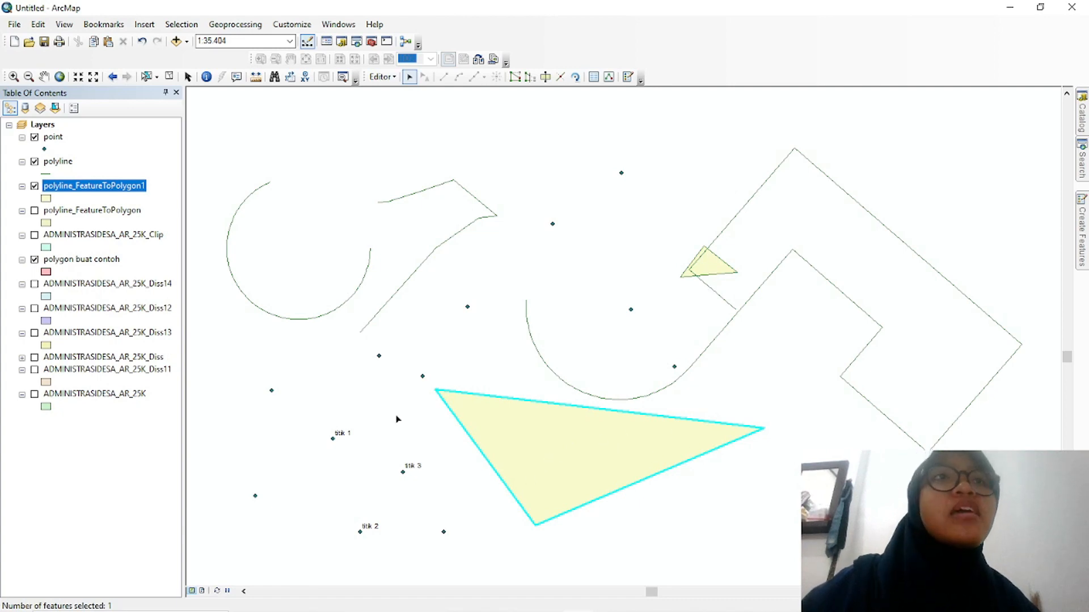
# Turn off the polyline layer and move polyline_FeatureToPolygon1 above the point layer
pyautogui.click(35, 162)
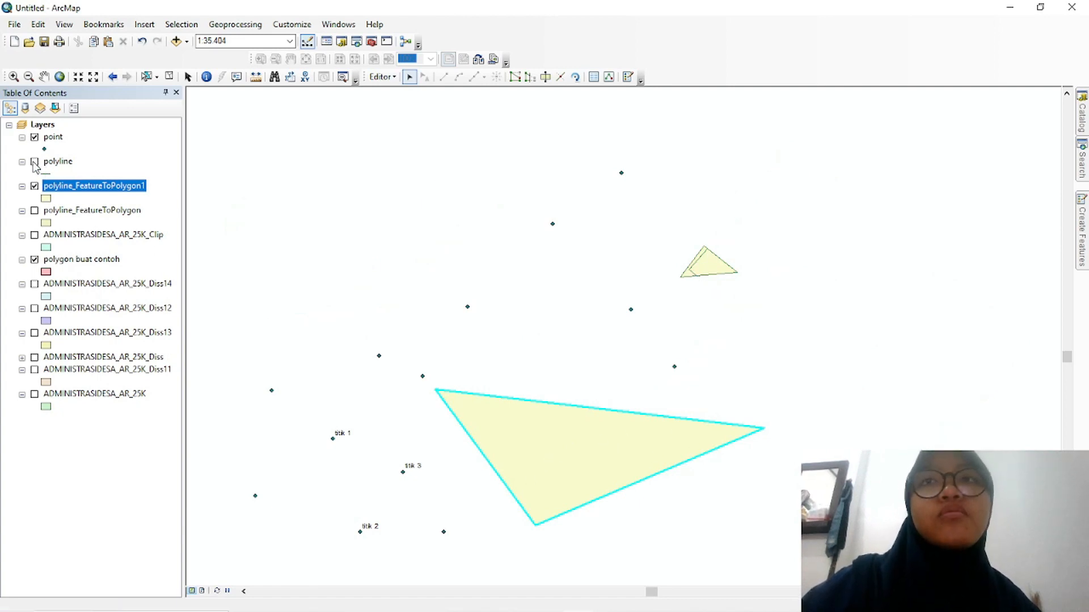
pyautogui.click(35, 162)
pyautogui.click(35, 162)
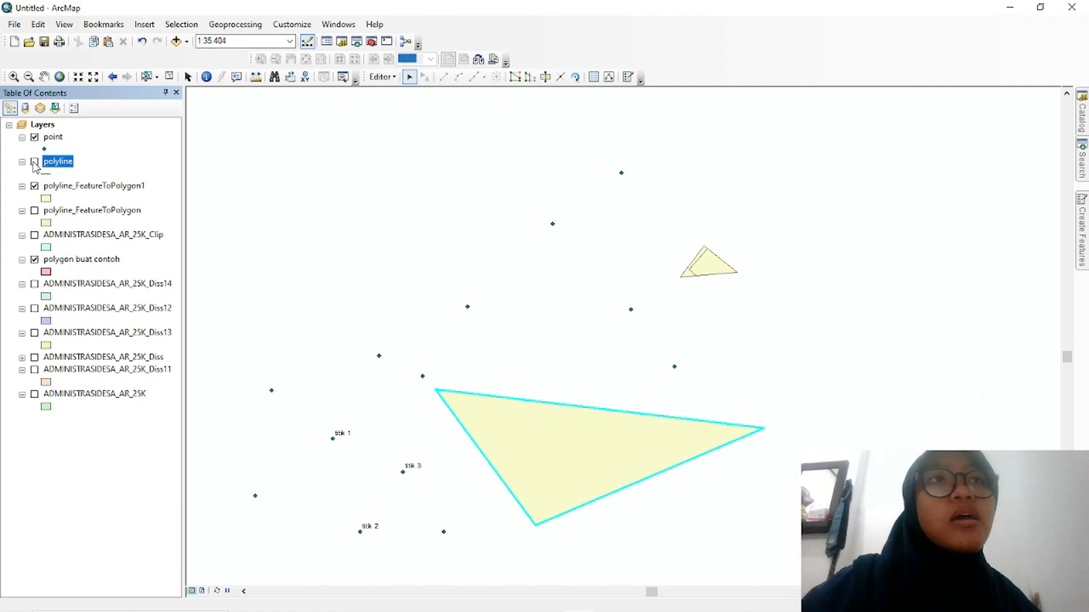
pyautogui.click(35, 162)
pyautogui.click(35, 162)
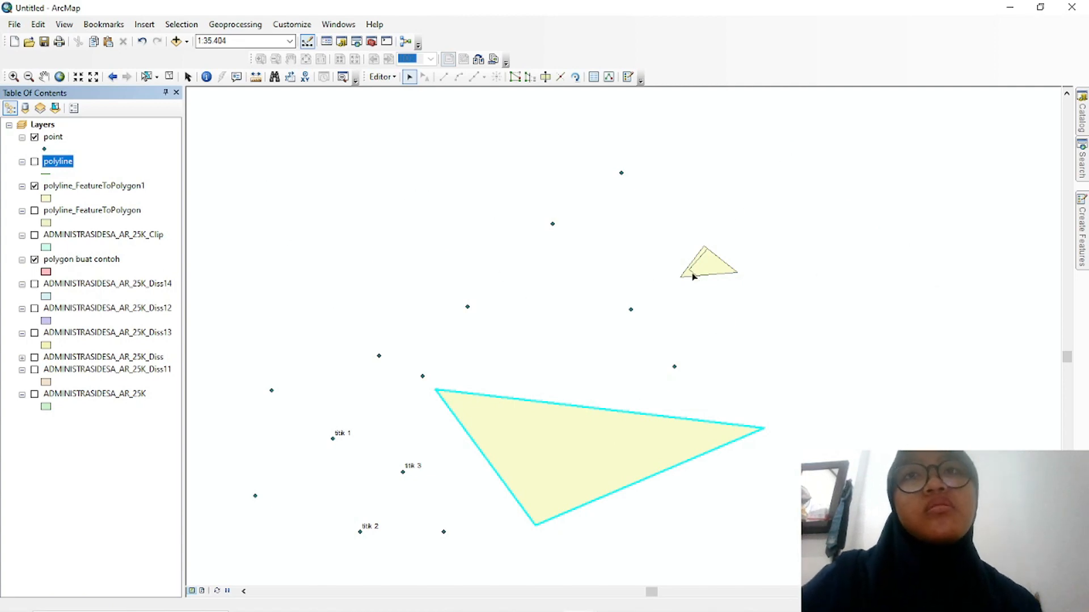
pyautogui.moveTo(115, 192); pyautogui.dragTo(91, 134)
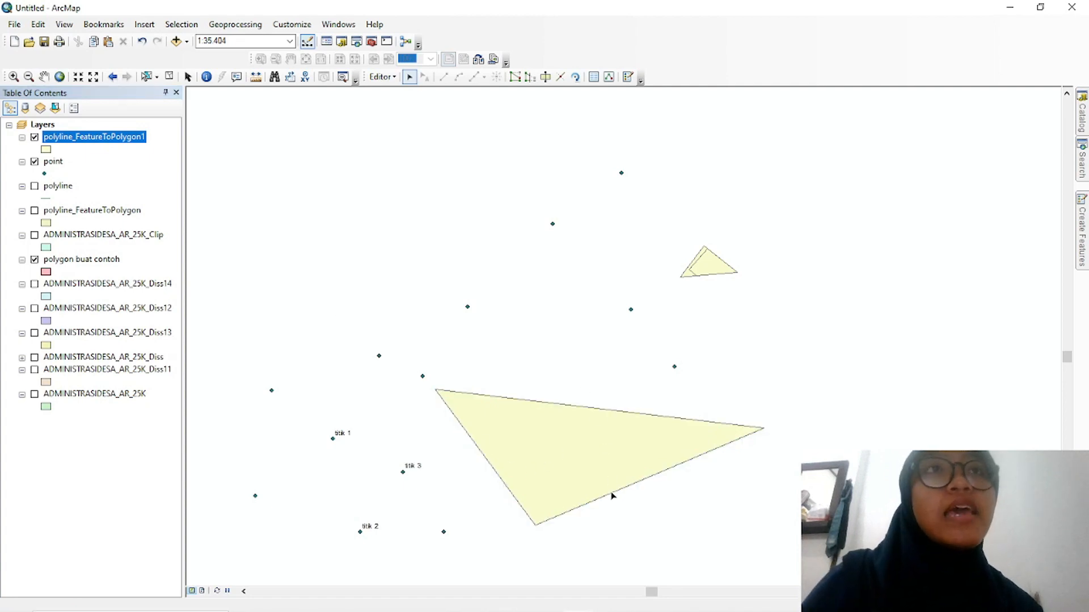
# Select the large and small triangle polygons in turn to inspect them, clearing the selection after each
pyautogui.click(569, 464)
pyautogui.click(591, 368)
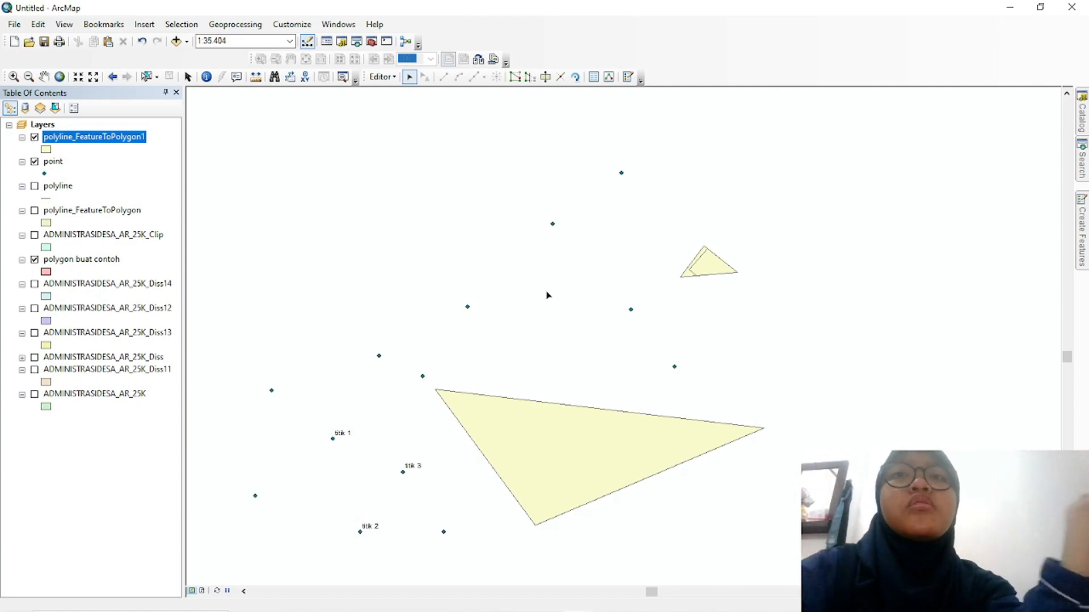
pyautogui.click(568, 432)
pyautogui.click(573, 372)
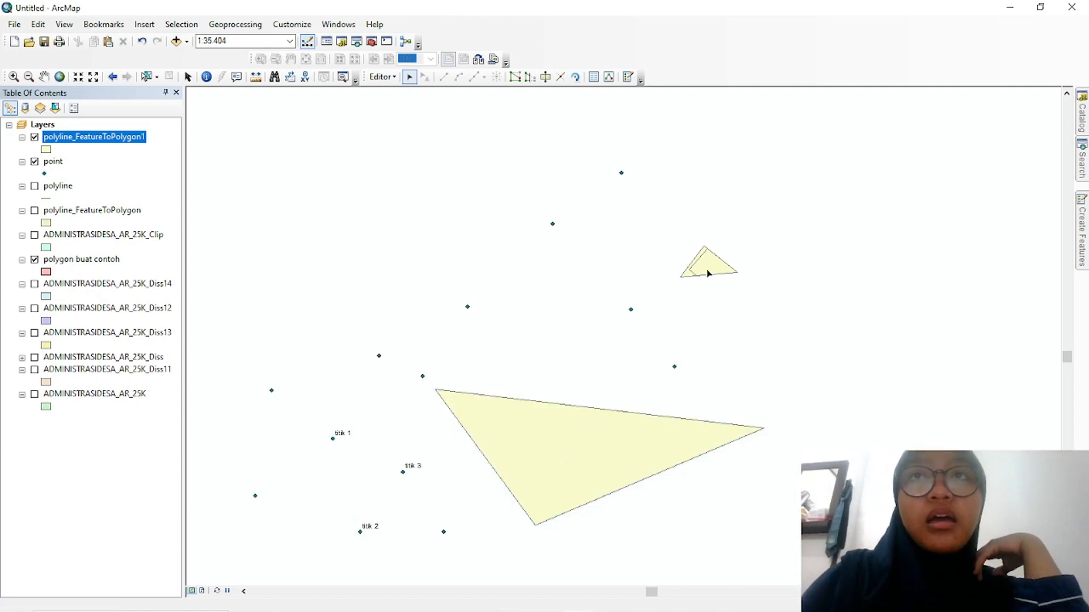
pyautogui.click(707, 272)
pyautogui.click(591, 376)
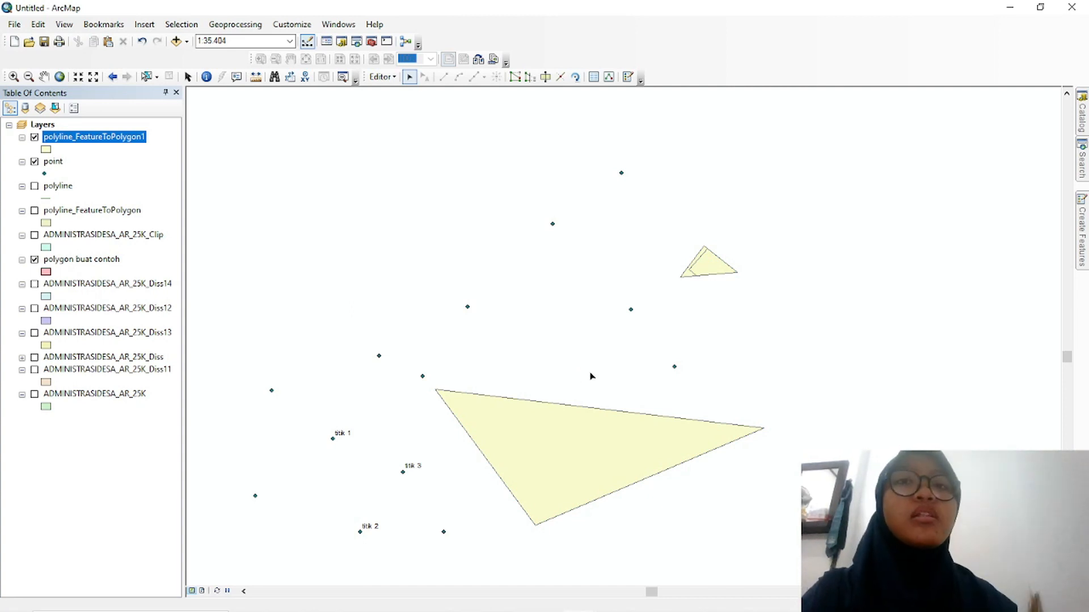